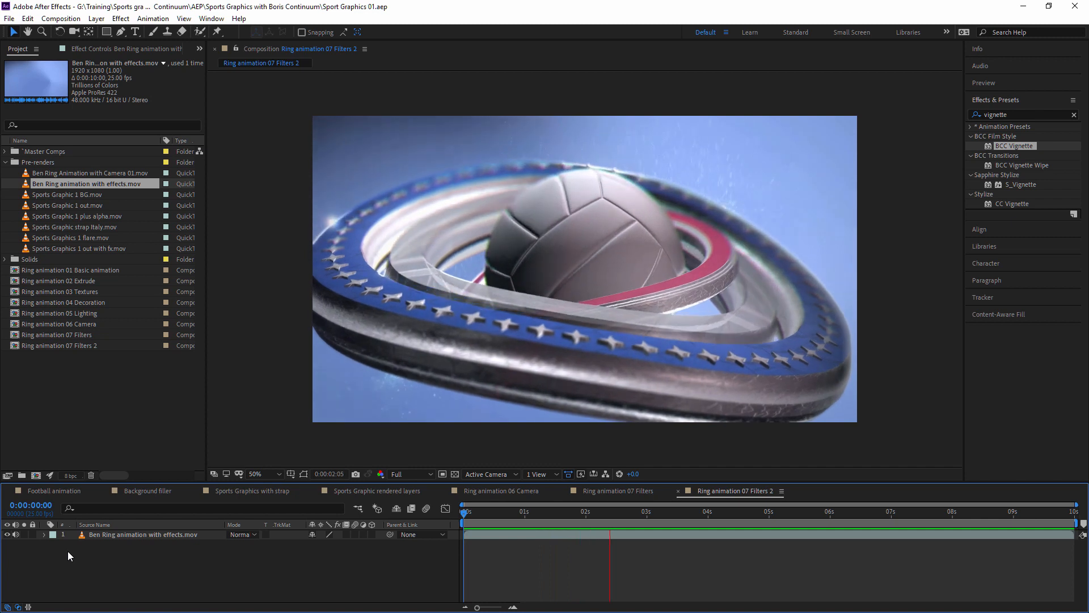
# - Park the playhead at 0:00:07:11 and create a new solid named Graphic strap
pyautogui.press('space')
pyautogui.moveTo(606, 517); pyautogui.dragTo(918, 519)
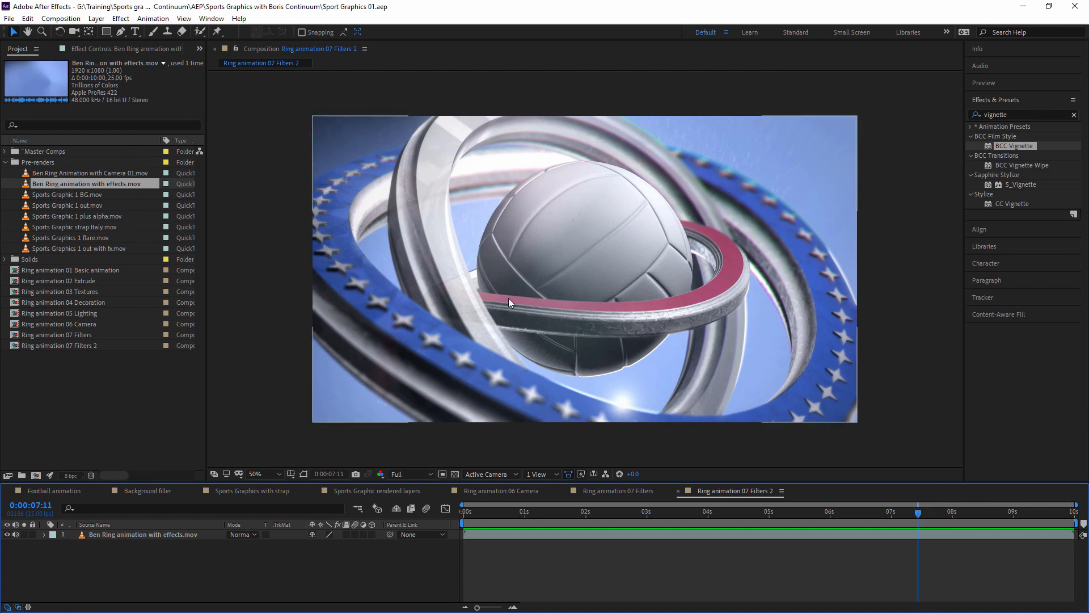
pyautogui.click(96, 19)
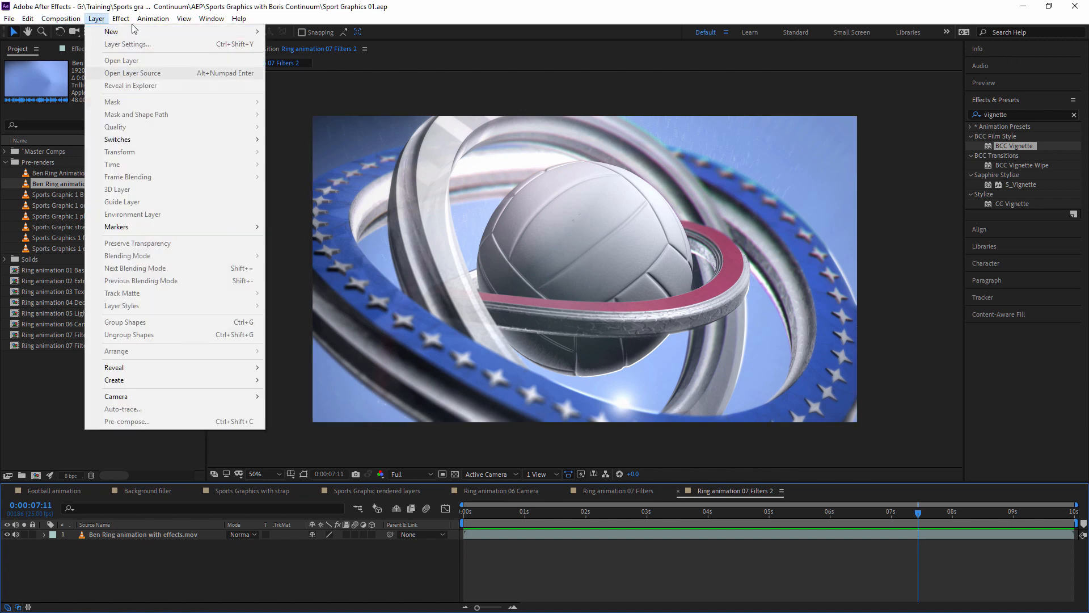
pyautogui.moveTo(122, 31)
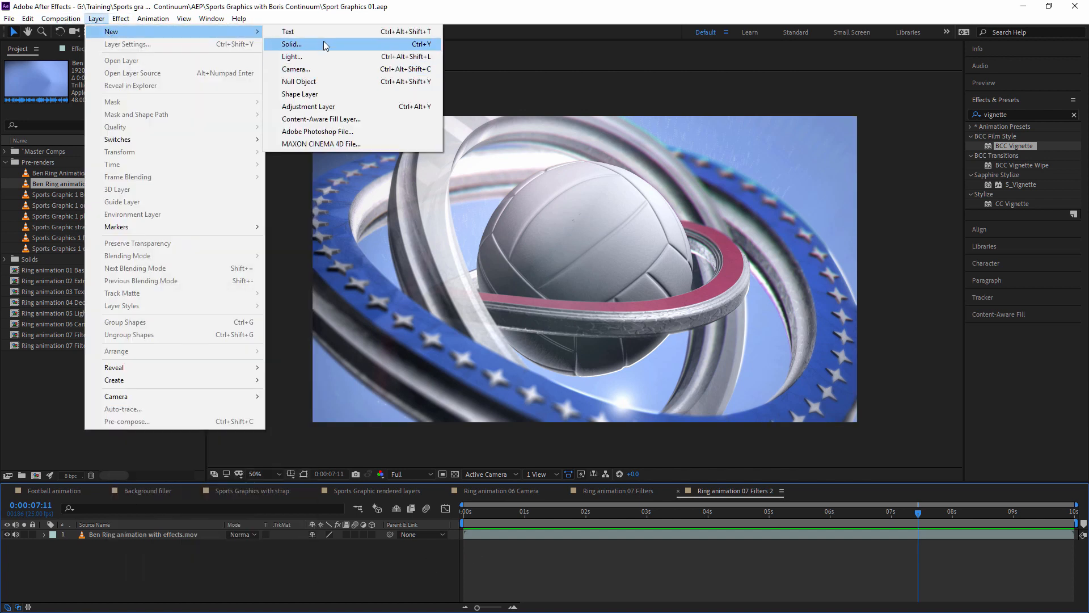
pyautogui.click(322, 43)
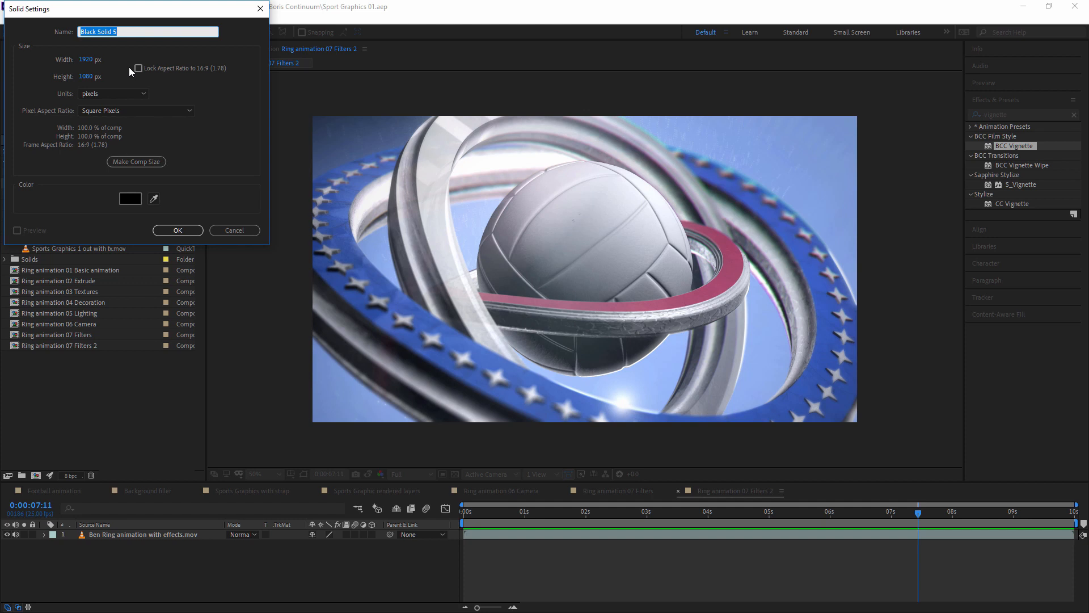
pyautogui.write('Graphic strap')
pyautogui.click(175, 232)
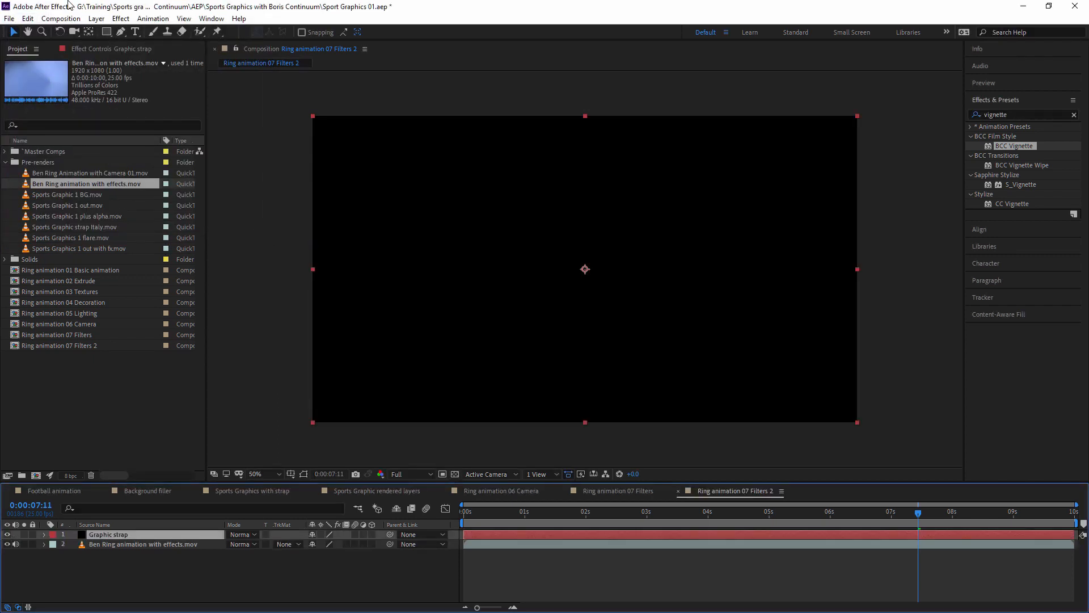
# - Apply the BCC Title Studio effect to the Graphic strap solid
pyautogui.click(152, 18)
pyautogui.moveTo(120, 18)
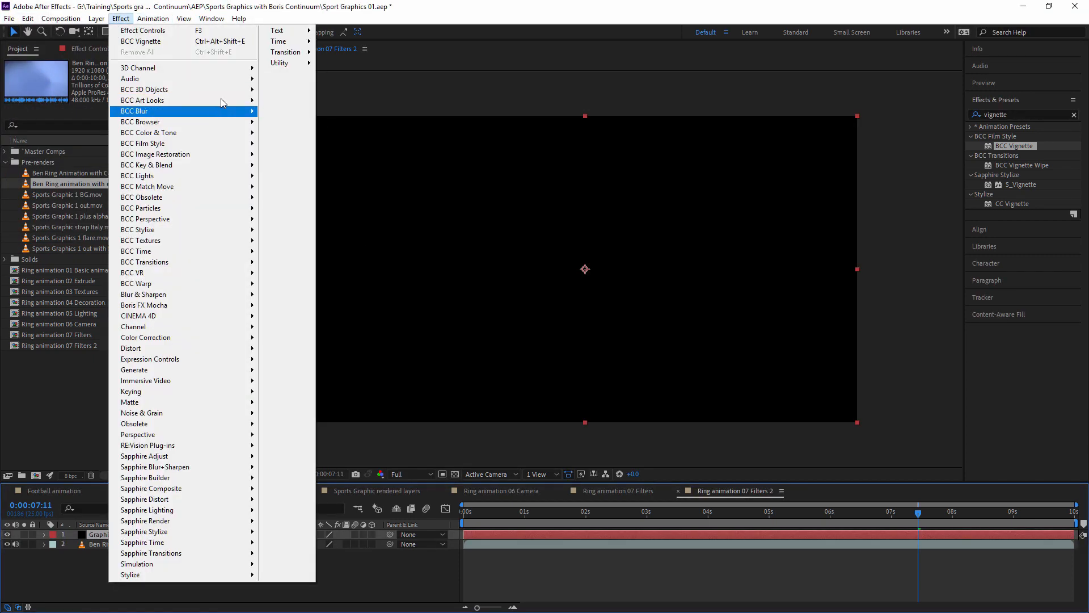
pyautogui.moveTo(241, 91)
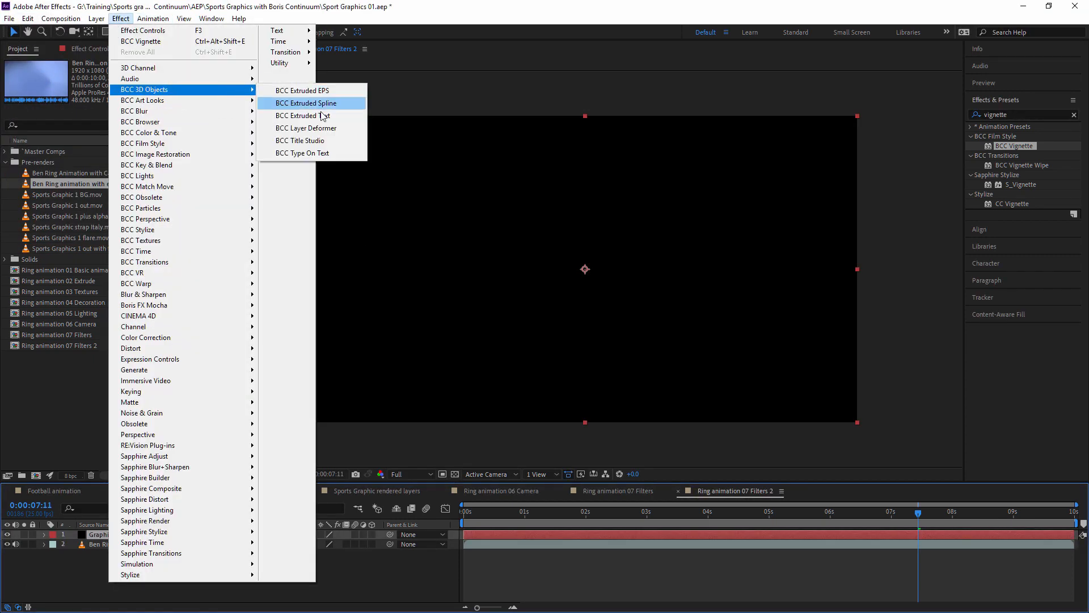
pyautogui.click(337, 140)
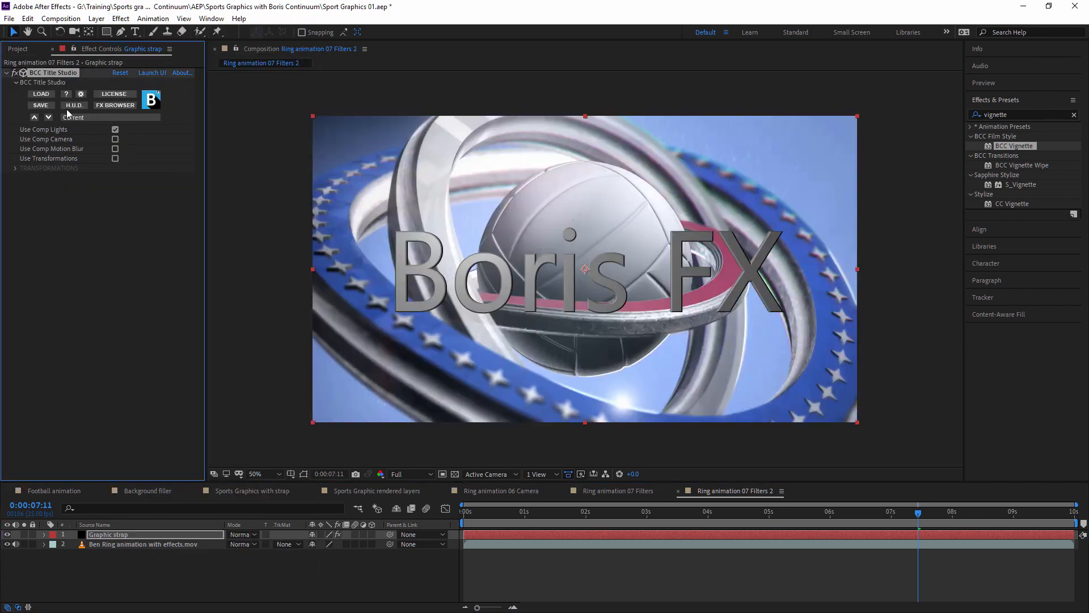
# - Open the FX Browser and preview the Title Studio Callouts presets, including Inverted Long Callout, Long Callout and Percentage Generator
pyautogui.click(115, 105)
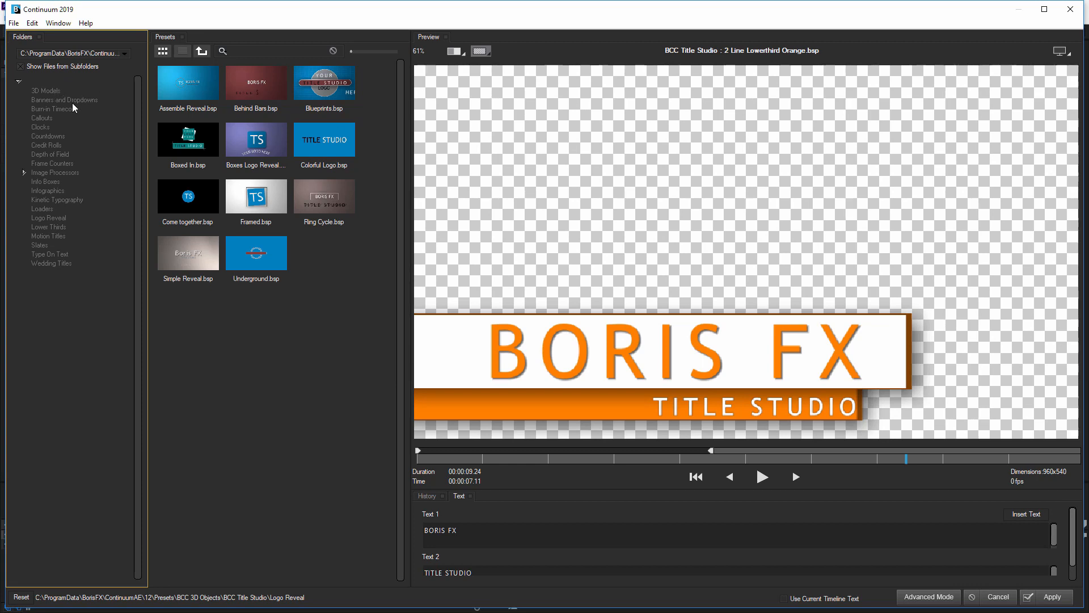
pyautogui.click(44, 129)
pyautogui.click(51, 119)
pyautogui.click(193, 93)
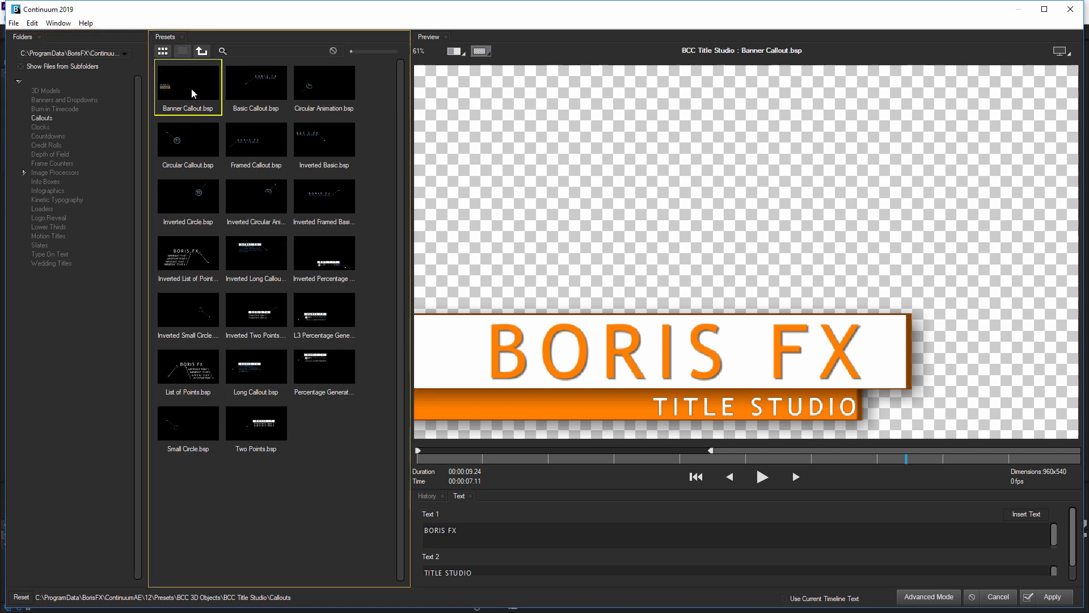
pyautogui.click(253, 199)
pyautogui.click(194, 202)
pyautogui.click(200, 253)
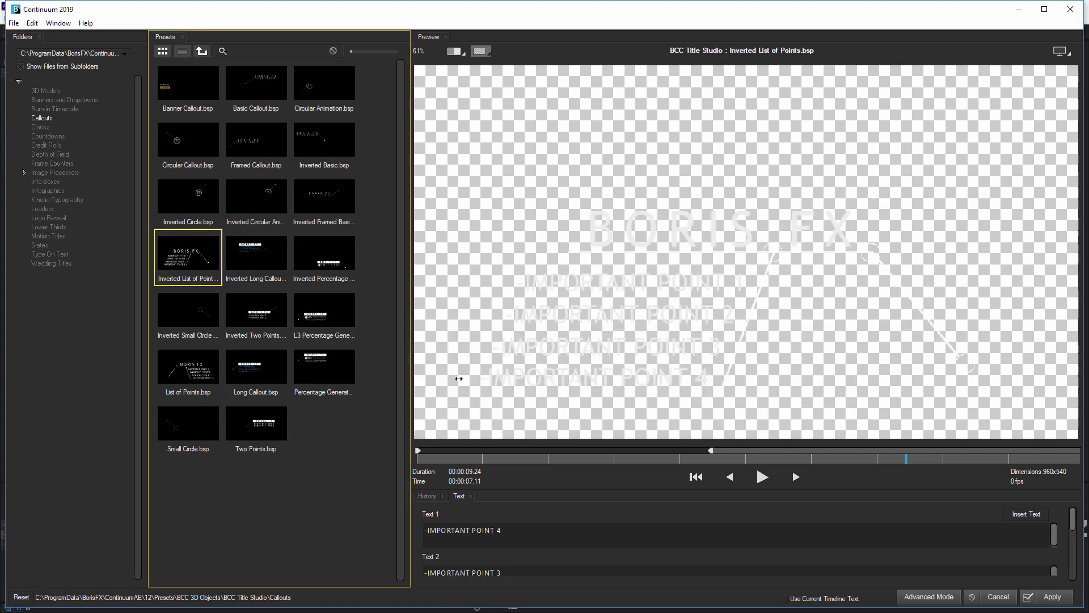
pyautogui.click(264, 259)
pyautogui.click(762, 476)
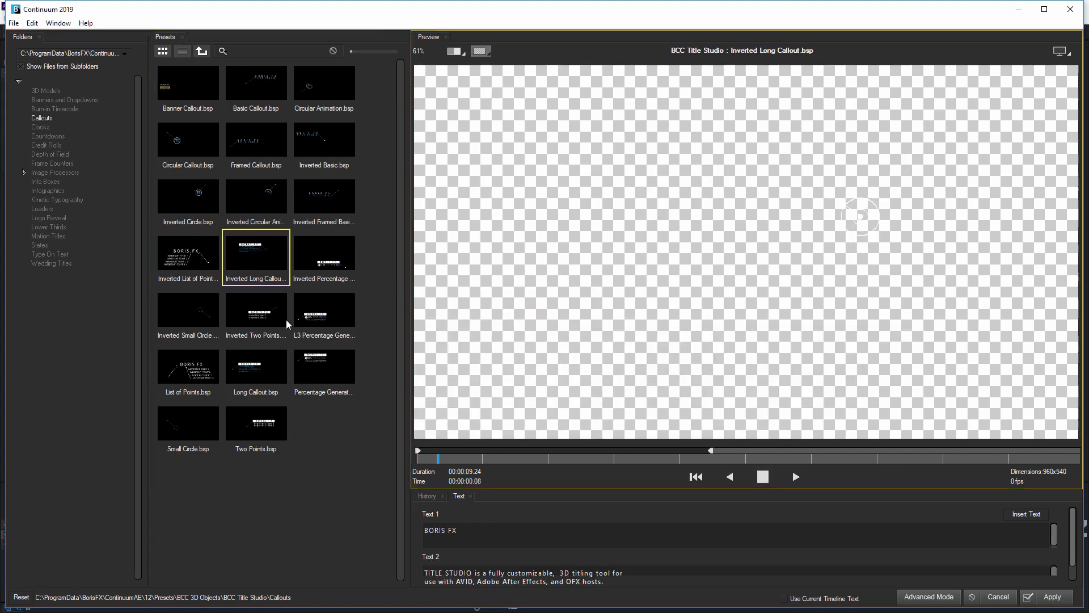
pyautogui.click(259, 370)
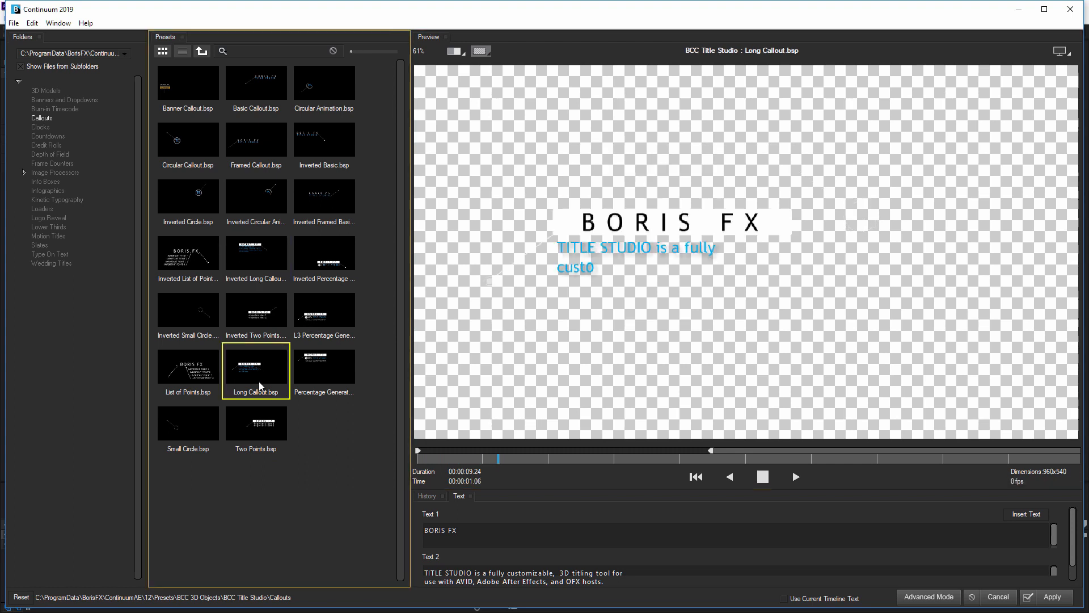
pyautogui.click(254, 431)
pyautogui.click(318, 369)
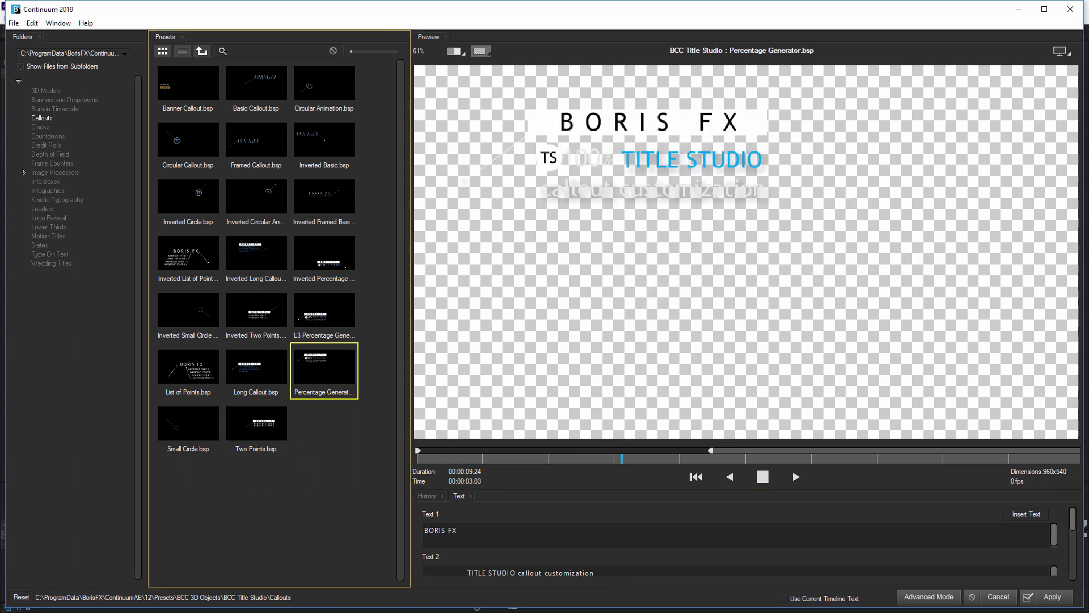
# - Look through the Logo Reveal, Loaders and Infographics presets, including Multi Ring Info, and leave the browser without applying any
pyautogui.click(55, 253)
pyautogui.click(58, 218)
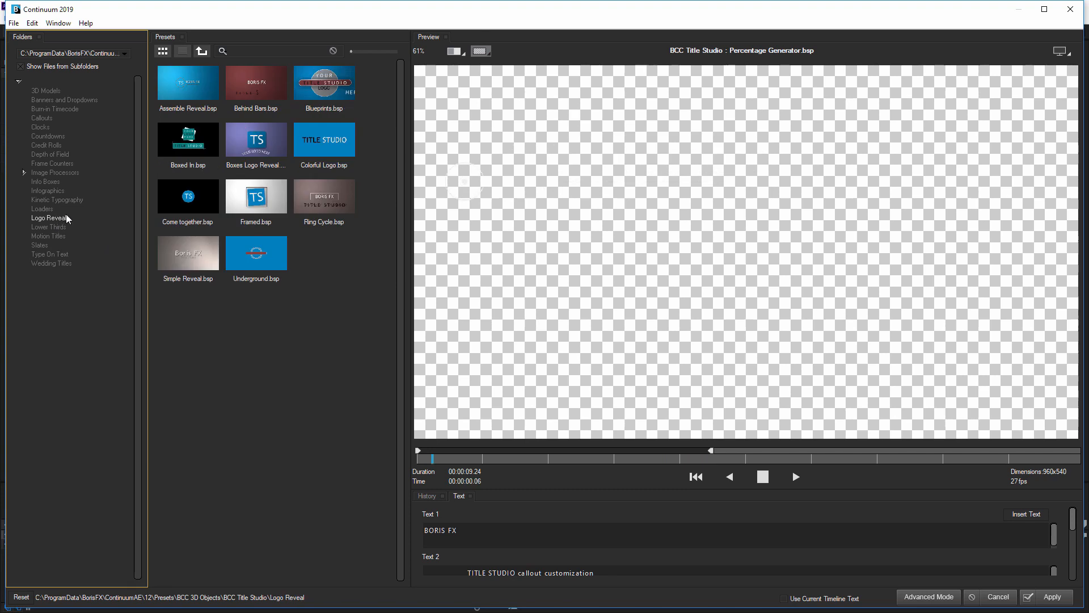
pyautogui.click(60, 192)
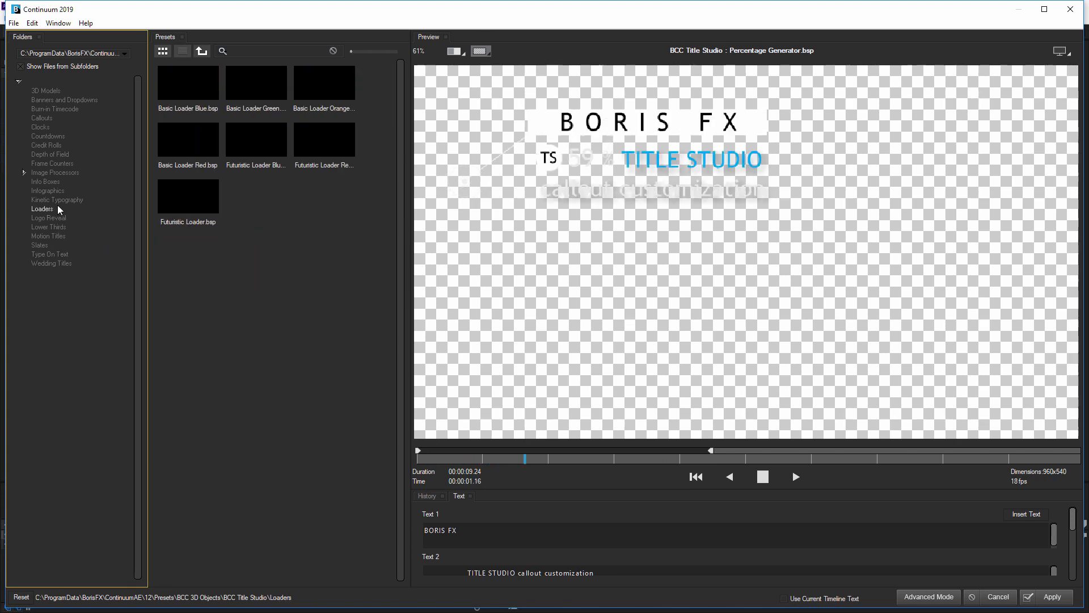
pyautogui.click(187, 140)
pyautogui.click(238, 85)
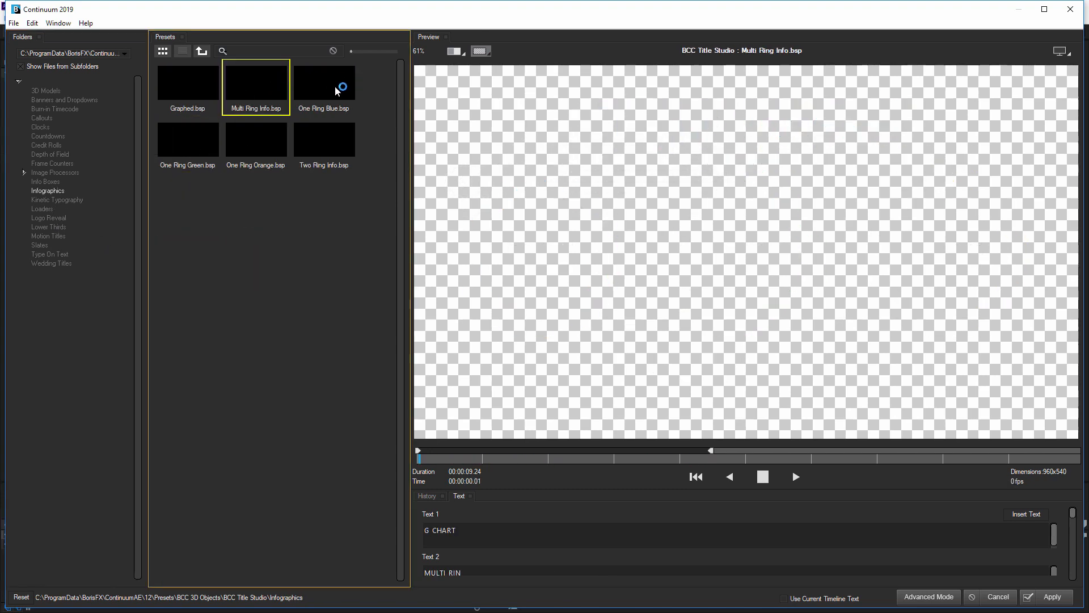
pyautogui.click(336, 91)
pyautogui.click(335, 136)
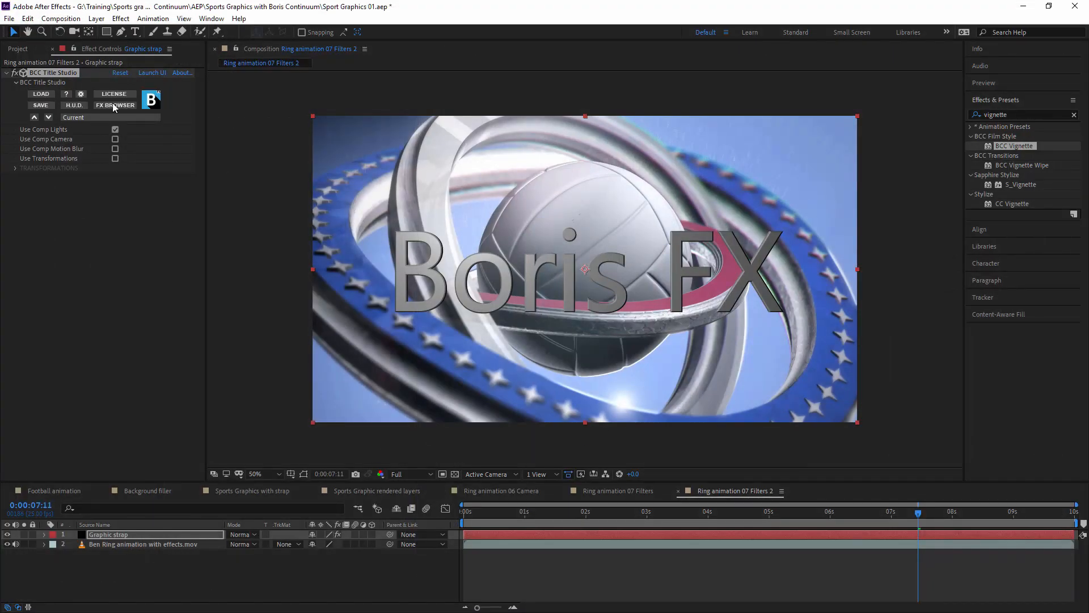
# - Launch the Title Studio interface and delete the default Boris FX text track
pyautogui.click(149, 74)
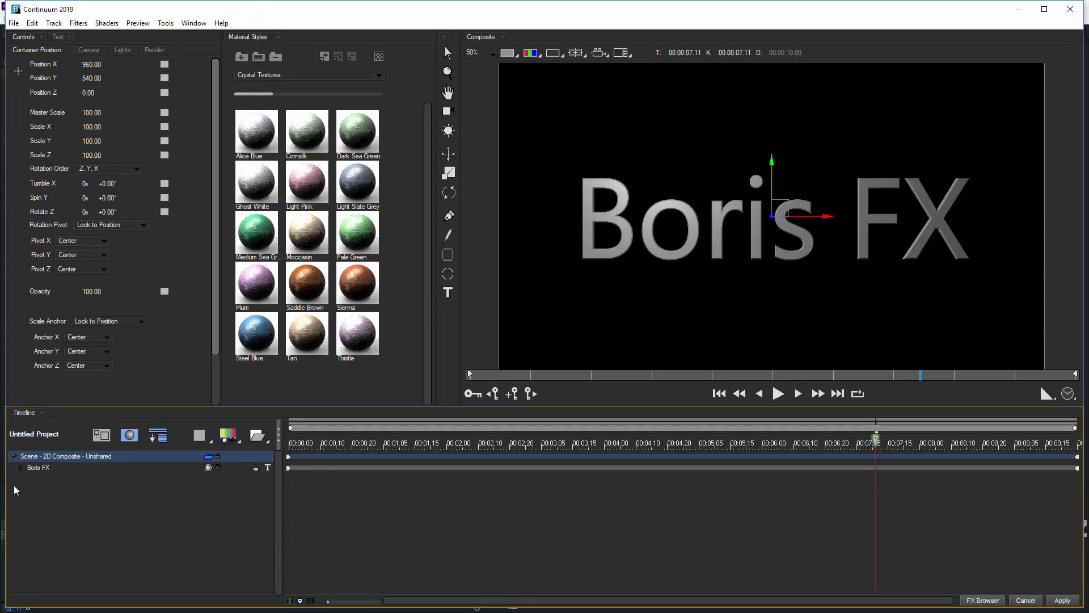
pyautogui.click(46, 469)
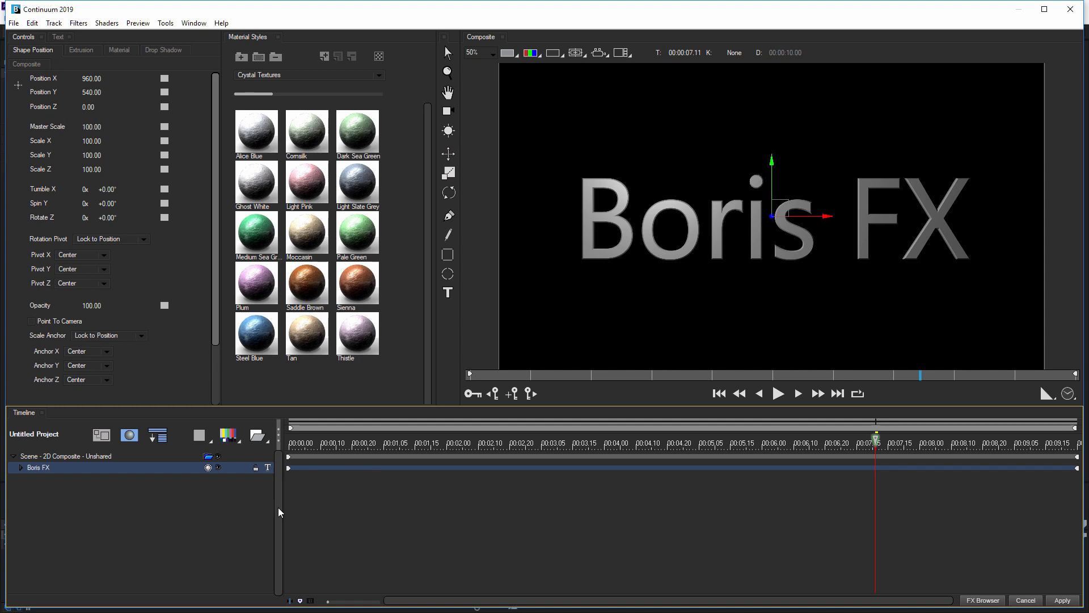
pyautogui.press('Delete')
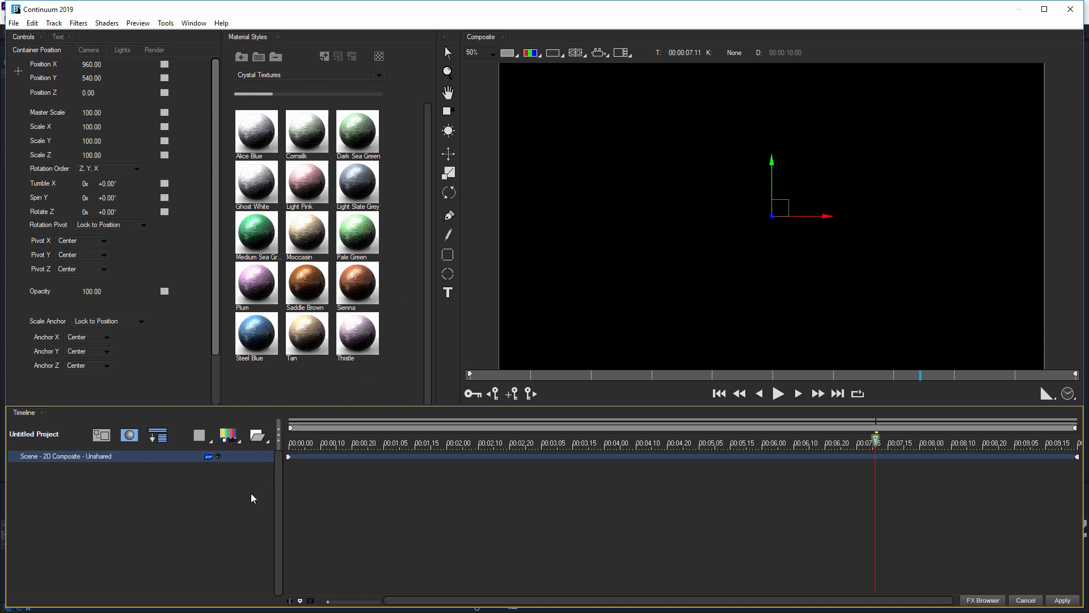
# - Add a spline object to the scene and open its Material - texture shape settings, with the material styles library closed
pyautogui.click(228, 436)
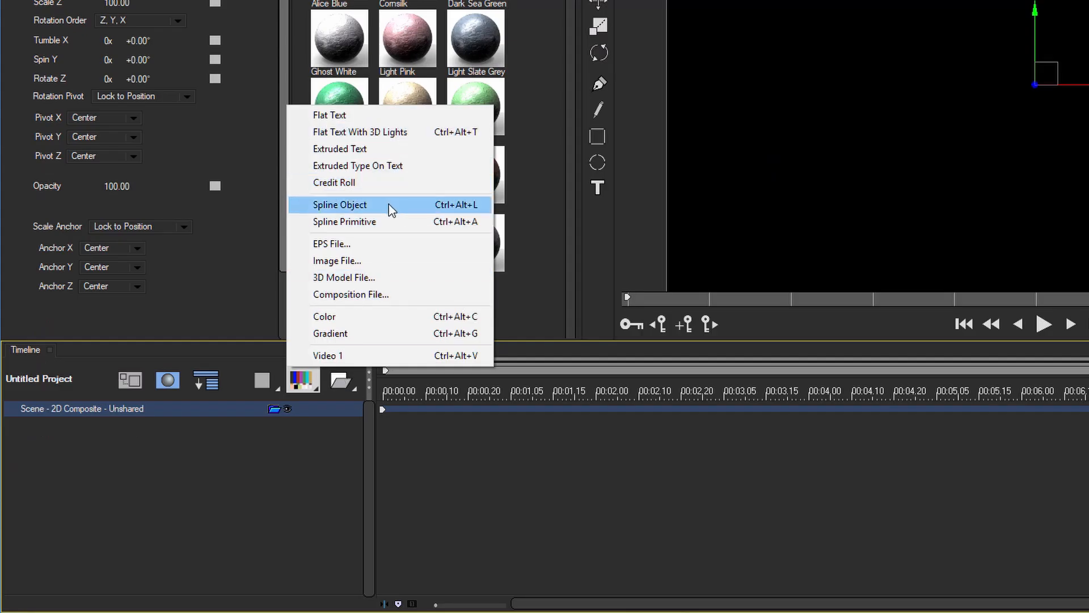
pyautogui.click(349, 205)
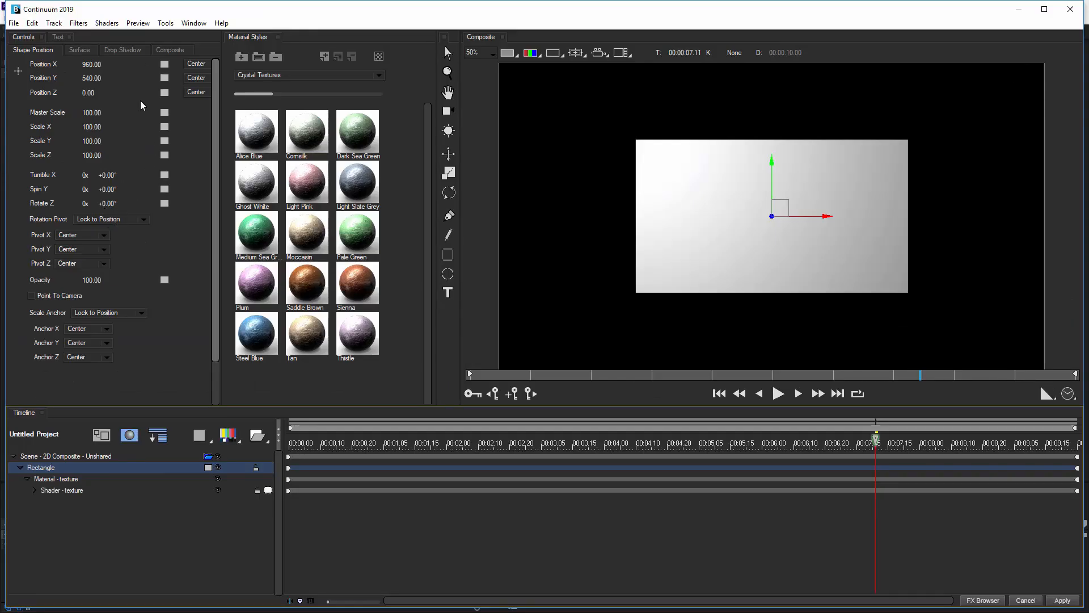
pyautogui.click(279, 37)
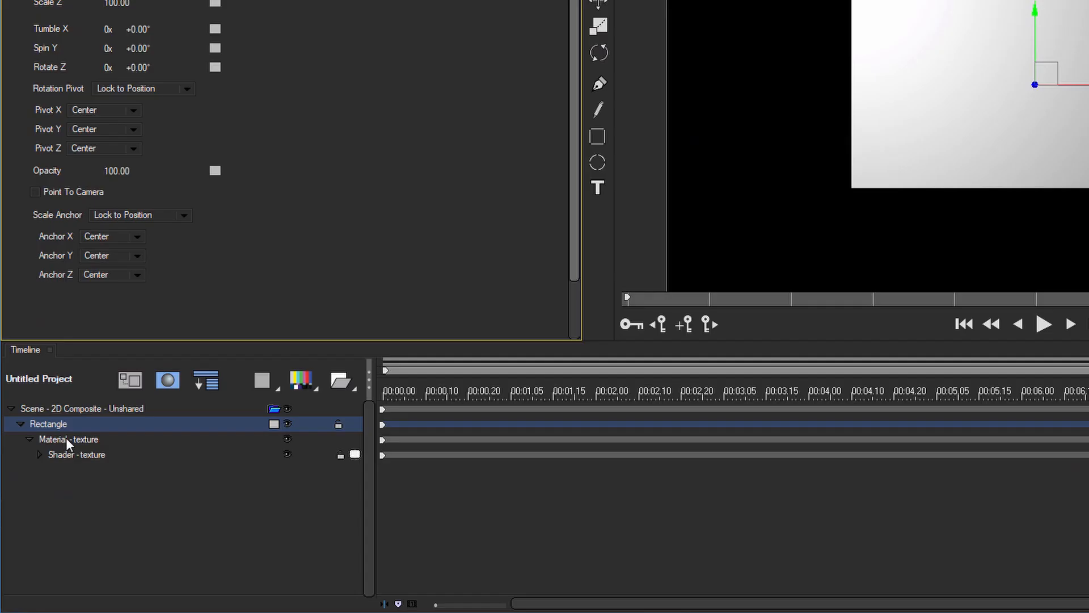
pyautogui.click(52, 479)
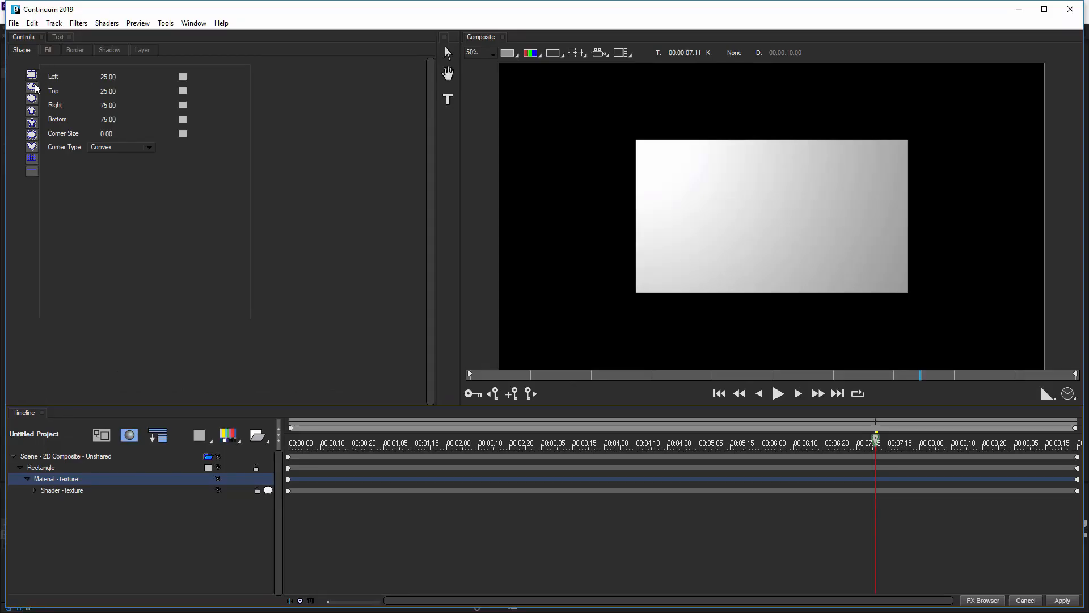
# - Try the alternative primitives for the spline object, including arrow, heart, grid and line, and return to the rectangle
pyautogui.click(32, 99)
pyautogui.click(33, 111)
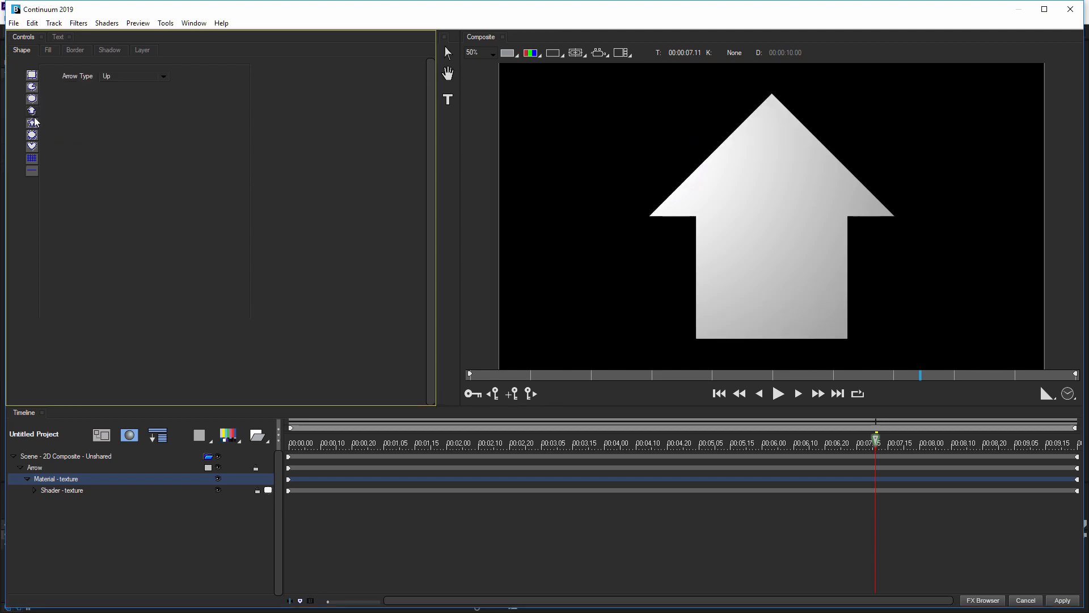
pyautogui.click(33, 122)
pyautogui.click(32, 134)
pyautogui.click(33, 146)
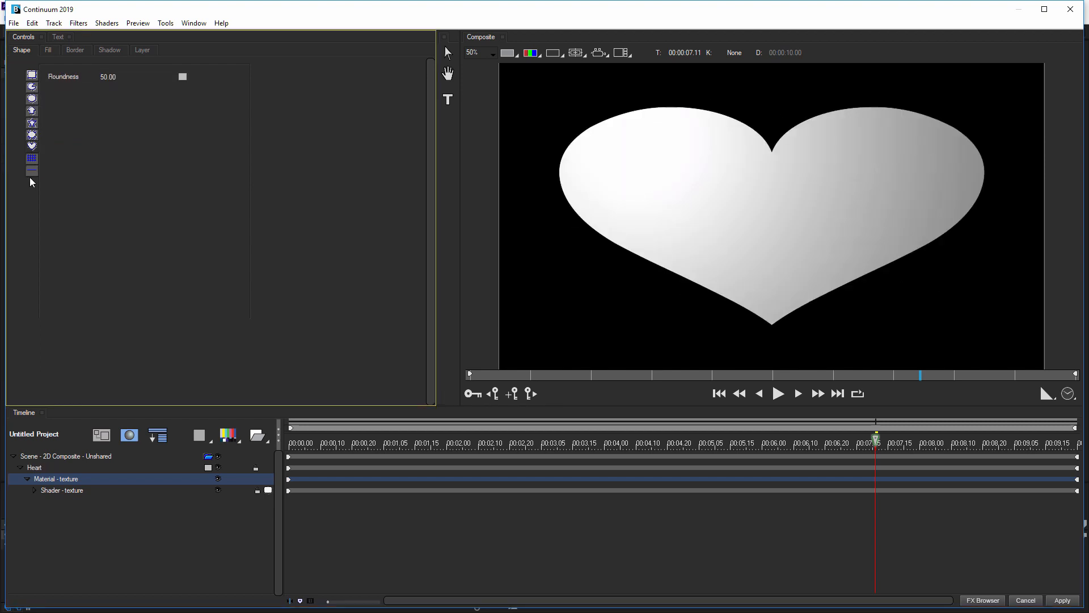
pyautogui.click(33, 160)
pyautogui.click(33, 145)
pyautogui.click(32, 159)
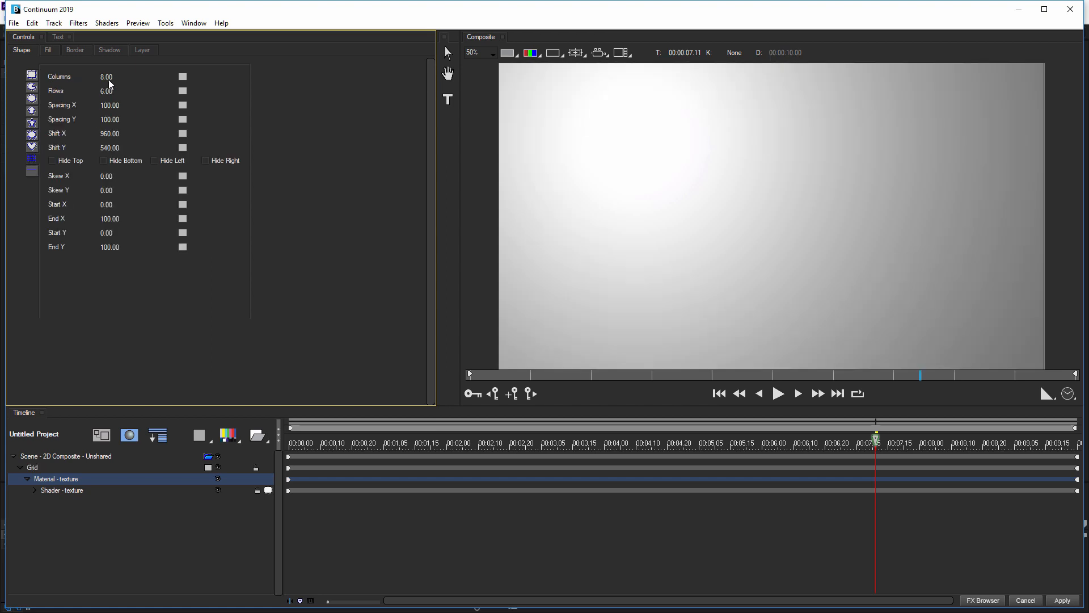
pyautogui.click(32, 170)
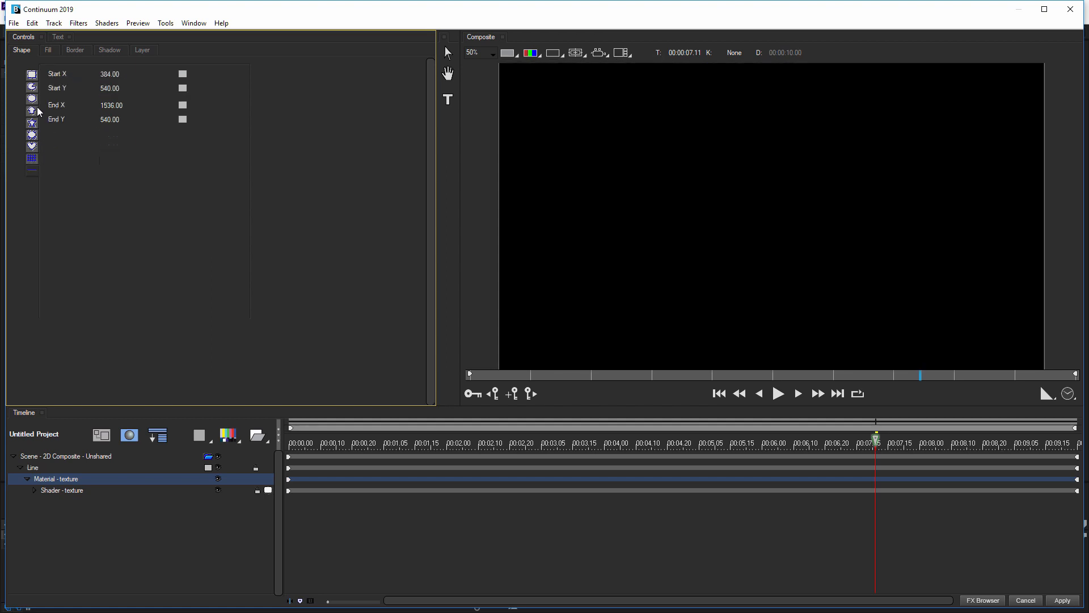
pyautogui.click(31, 100)
pyautogui.click(32, 78)
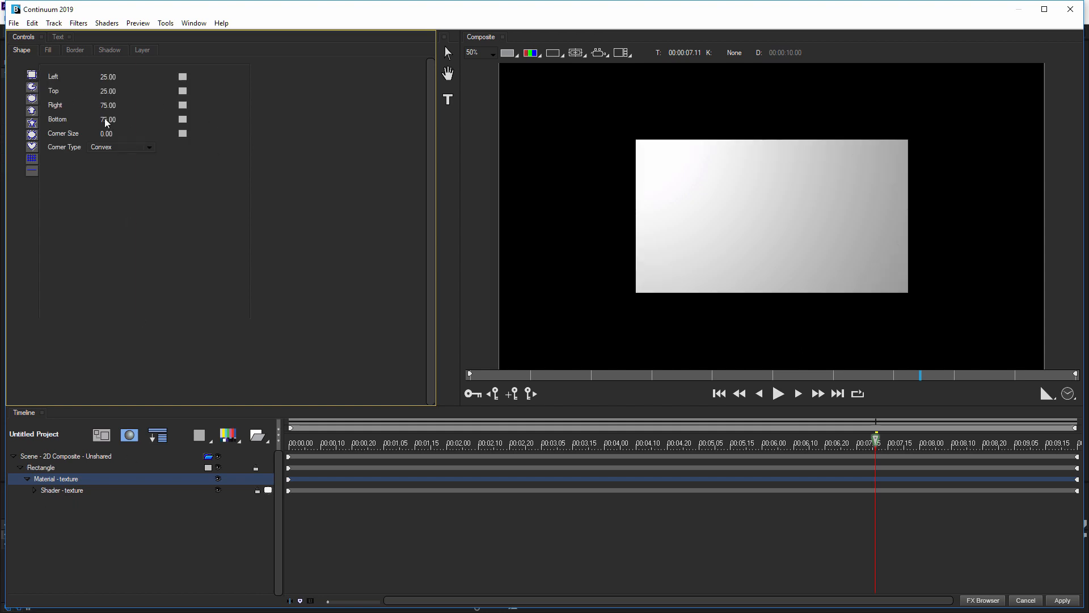
# - Reshape the rectangle into a full-width strap with Left 0, Top 30, Right 100 and Bottom 70
pyautogui.moveTo(109, 83)
pyautogui.mouseDown()
pyautogui.moveTo(90, 80)
pyautogui.moveTo(138, 88)
pyautogui.moveTo(105, 89)
pyautogui.mouseUp()
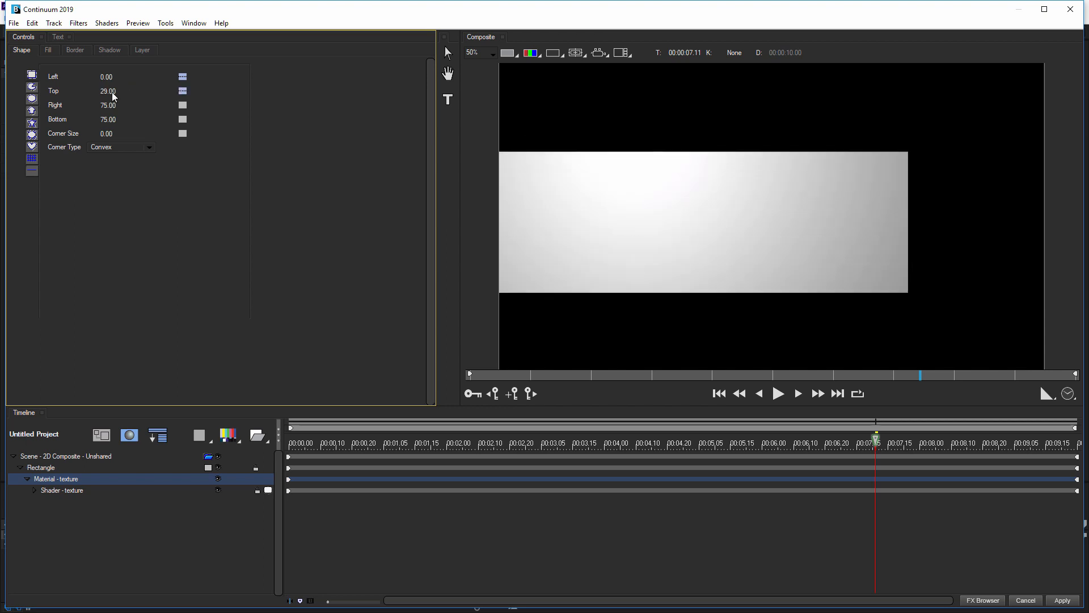
pyautogui.click(119, 92)
pyautogui.write('30')
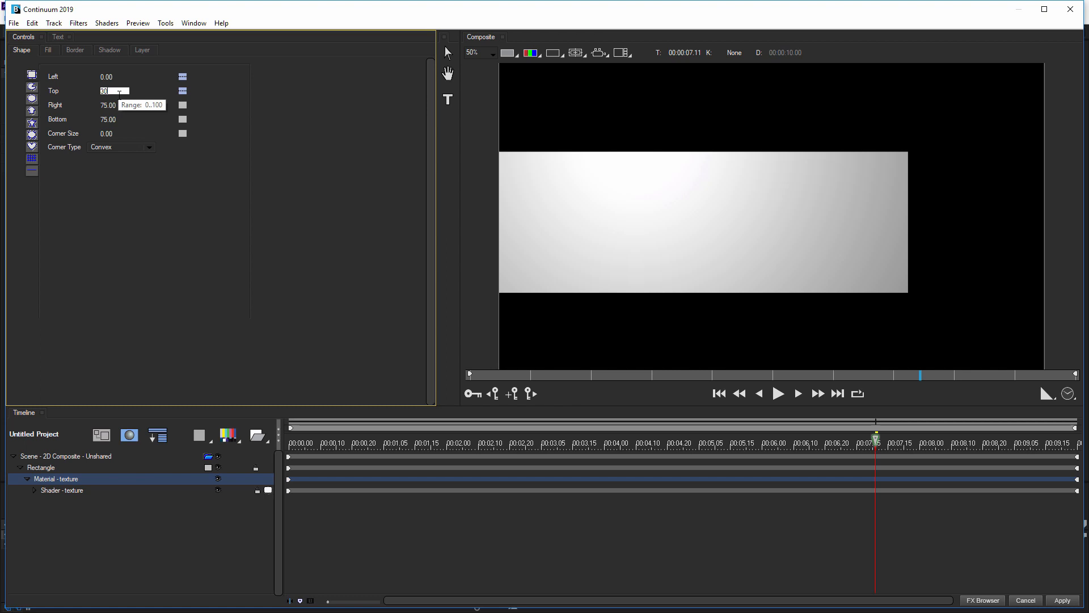
pyautogui.press('Tab')
pyautogui.write('100')
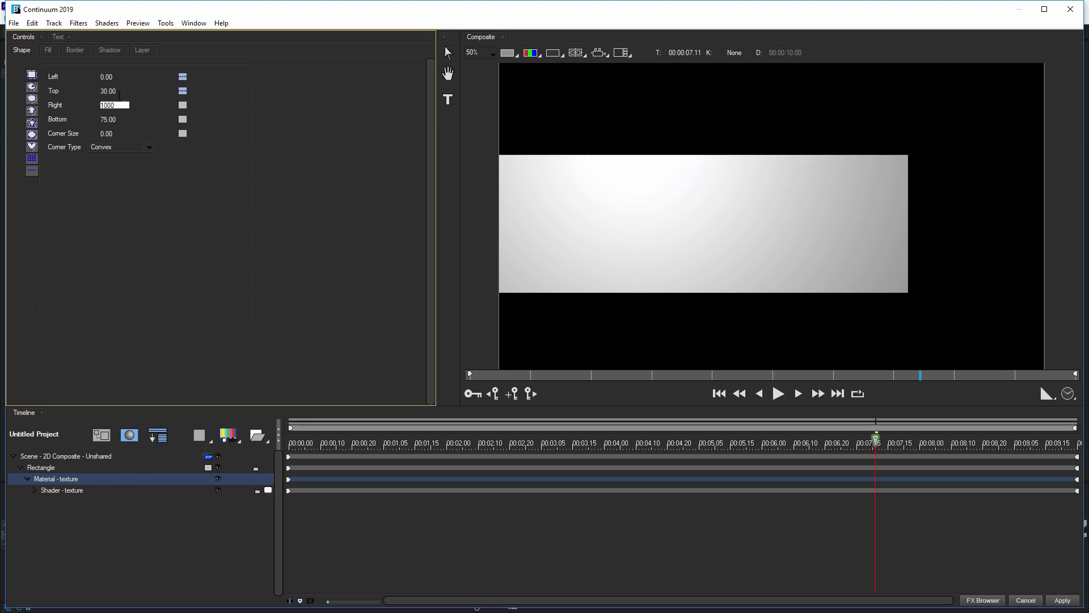
pyautogui.press('Tab')
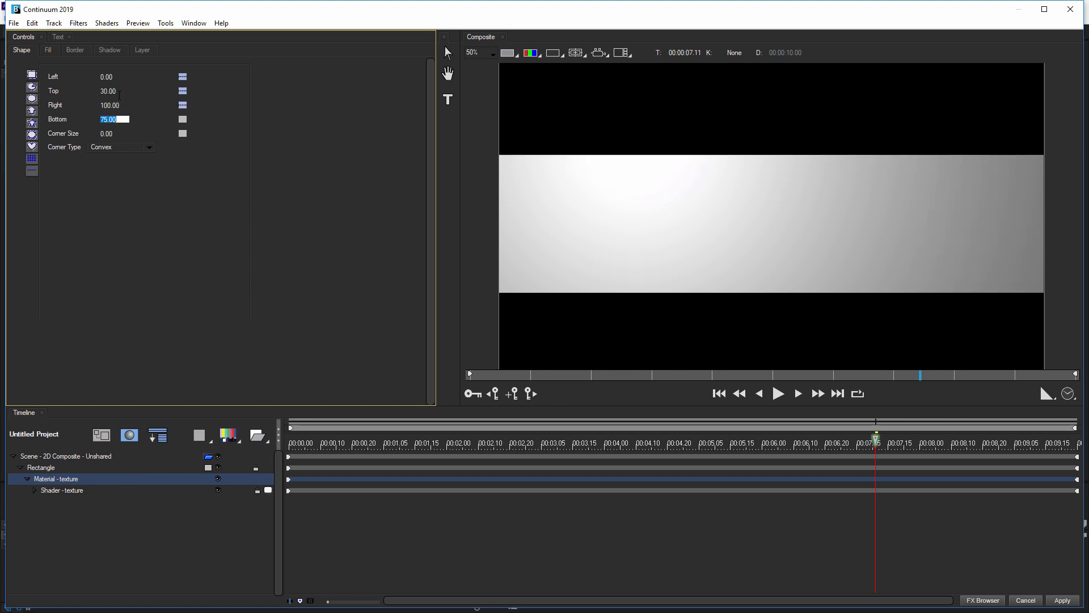
pyautogui.write('70')
pyautogui.press('Return')
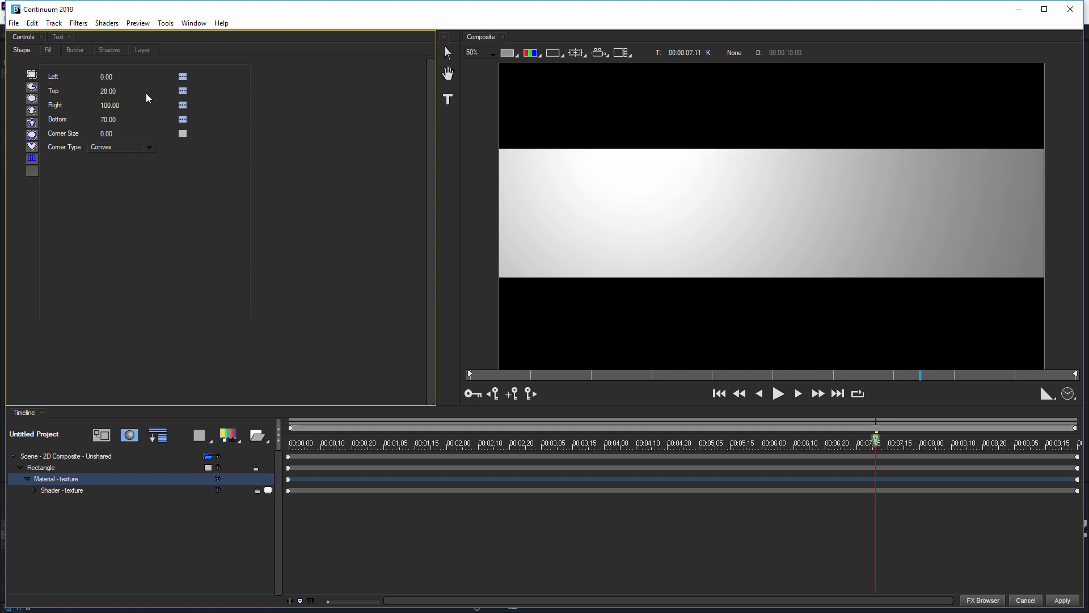
# - Try a Top value of 33 for the strap rectangle, then settle on 30
pyautogui.click(107, 93)
pyautogui.write('33')
pyautogui.press('Tab')
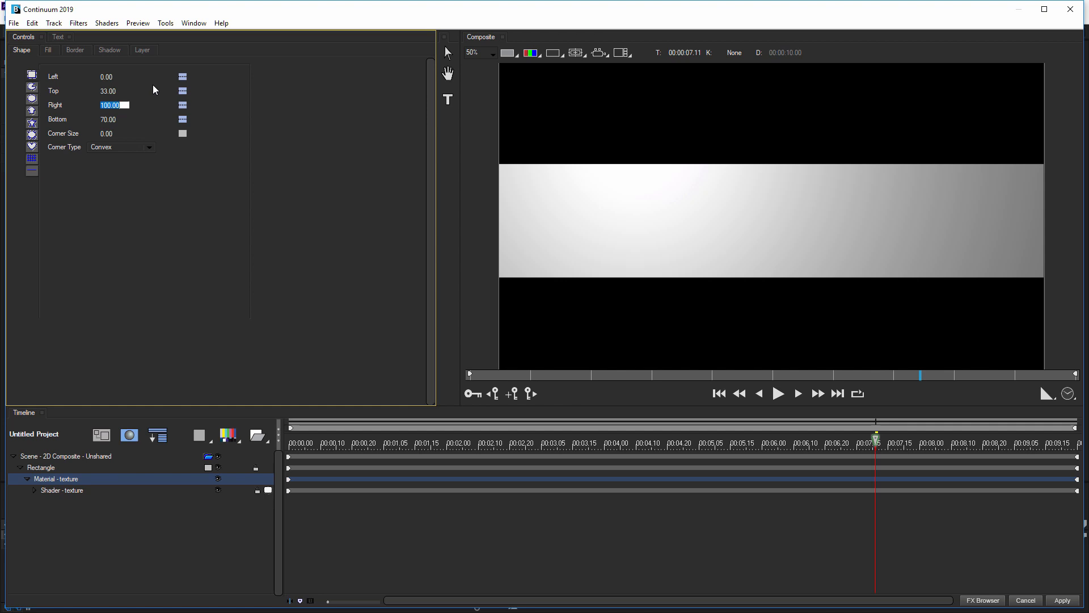
pyautogui.hotkey('shift', 'Tab')
pyautogui.write('30')
pyautogui.press('Return')
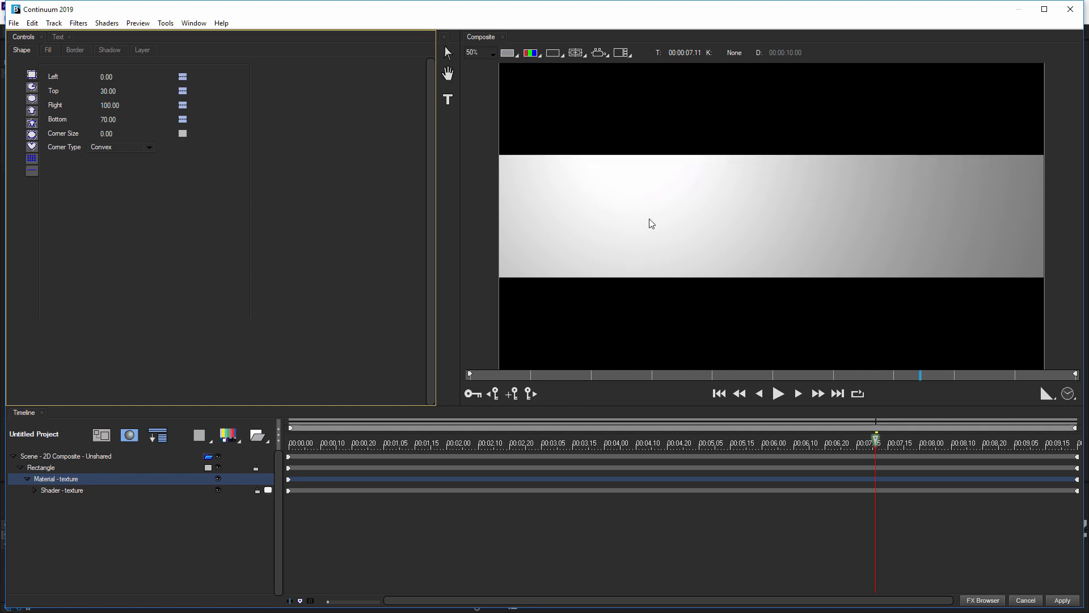
pyautogui.click(326, 467)
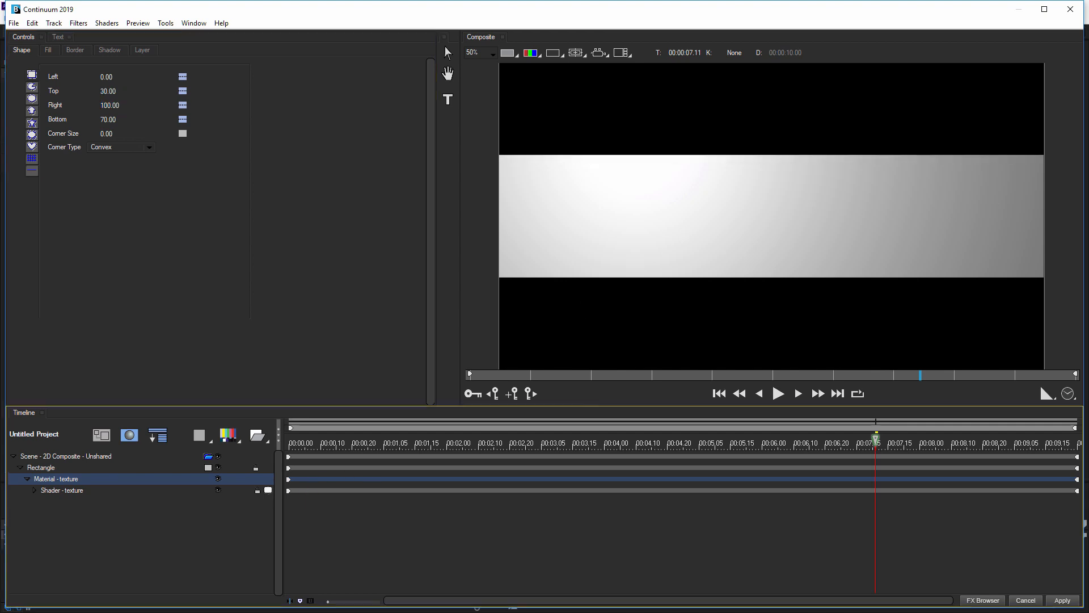
# - Switch the rectangle's fill type from Color to Gradient and open the gradient for editing
pyautogui.click(48, 51)
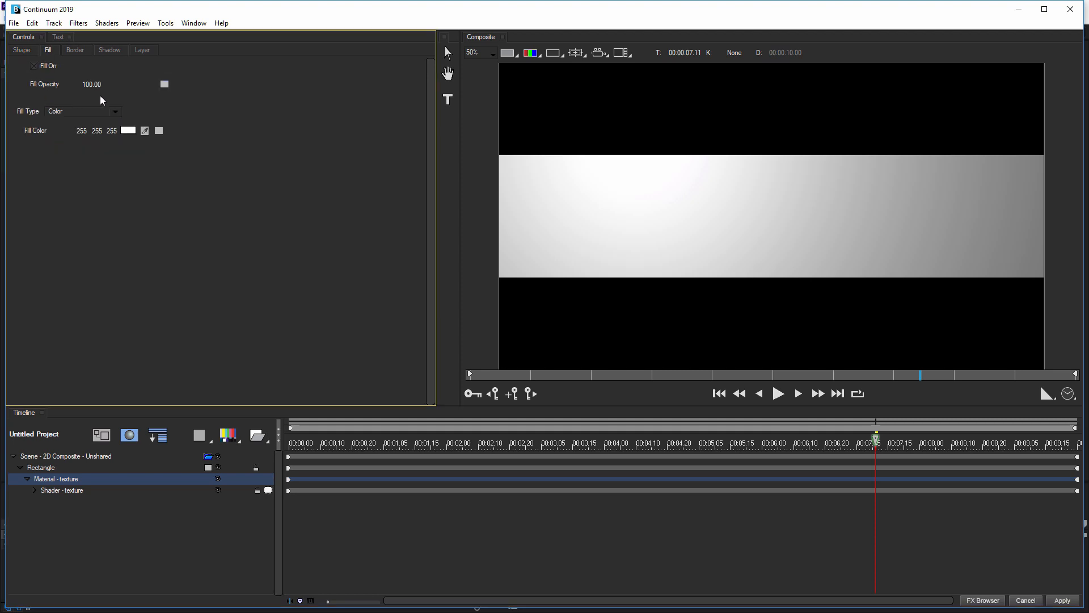
pyautogui.click(36, 67)
pyautogui.click(36, 67)
pyautogui.click(105, 115)
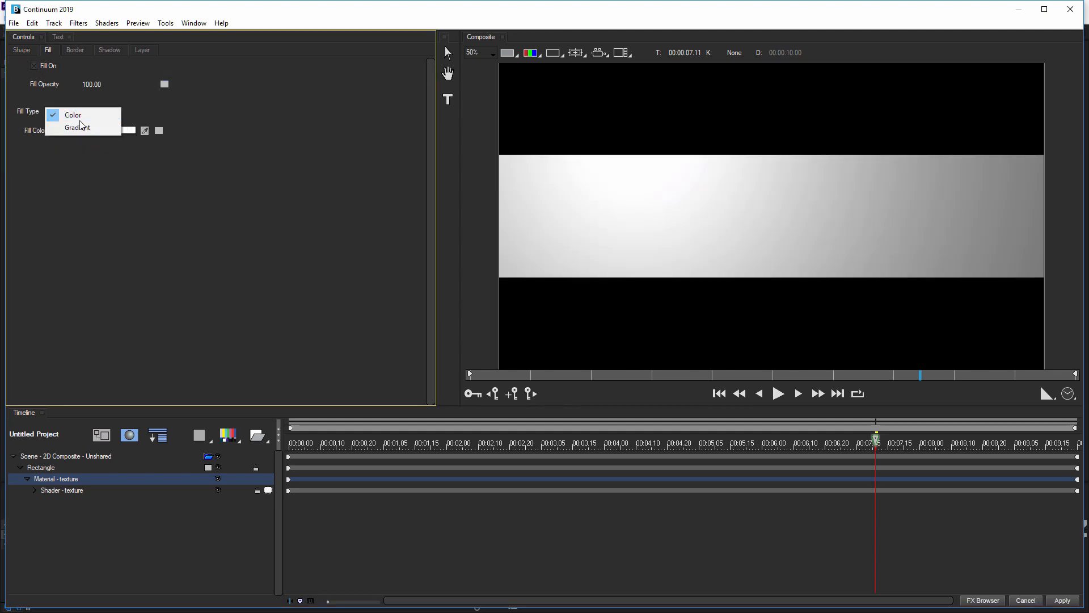
pyautogui.click(91, 127)
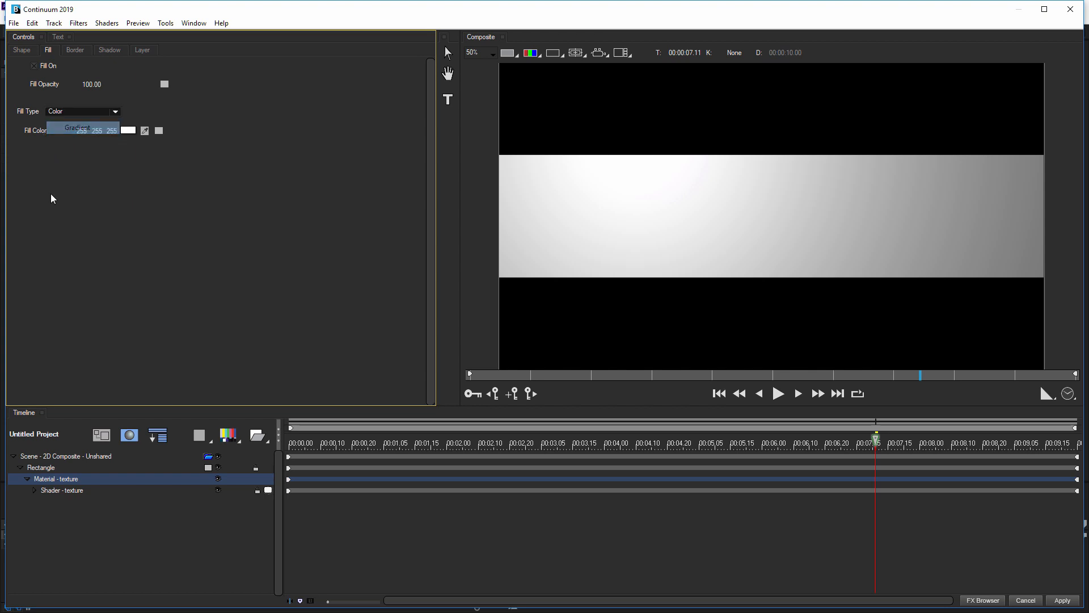
pyautogui.click(96, 132)
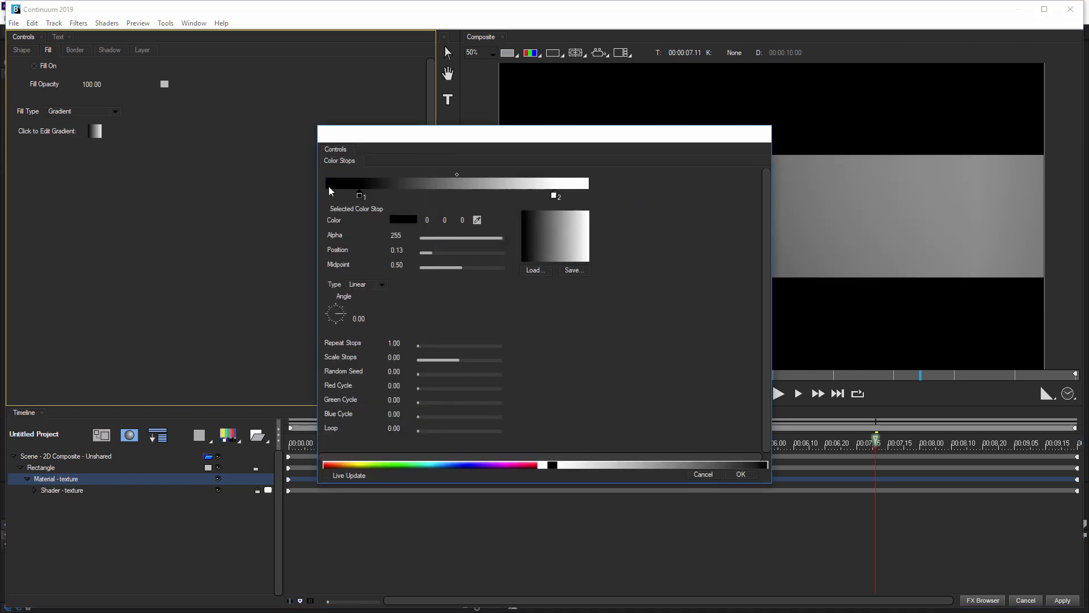
# - Move the first color stop to position 0.00 and color it blue with RGB 0, 128, 255
pyautogui.moveTo(358, 199); pyautogui.dragTo(313, 197)
pyautogui.click(404, 220)
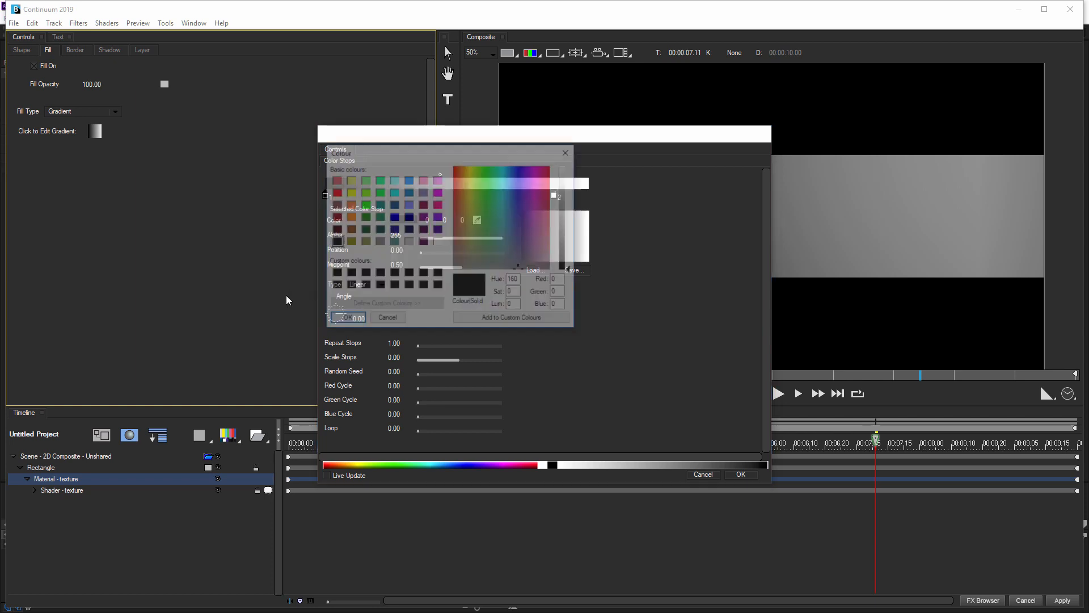
pyautogui.click(394, 217)
pyautogui.click(408, 180)
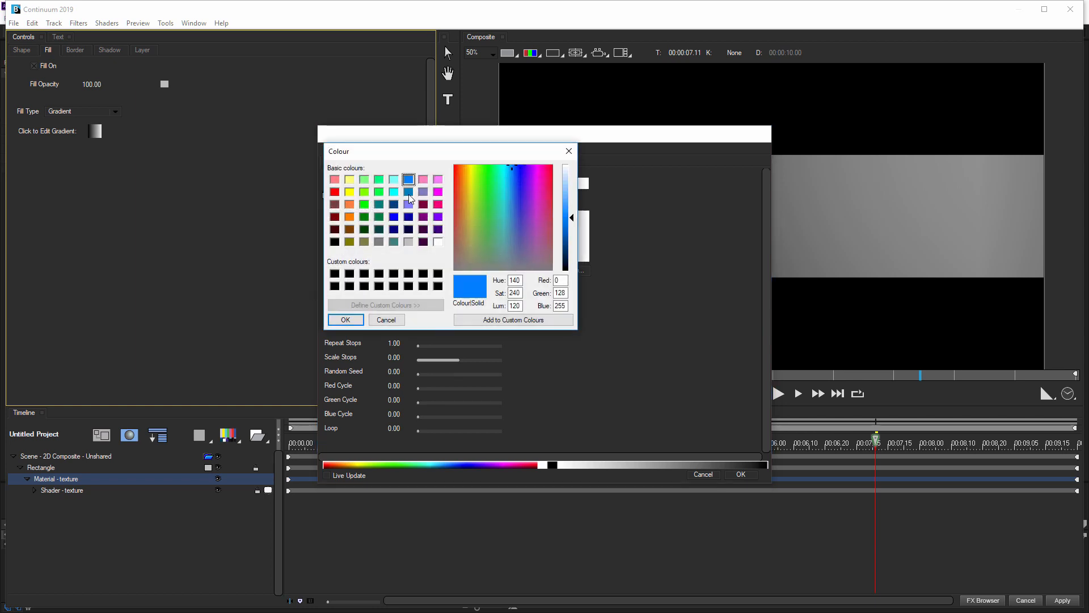
pyautogui.click(346, 320)
# - Move the second color stop to position 1.00 and give it the same blue, RGB 0, 128, 255
pyautogui.moveTo(558, 198); pyautogui.dragTo(600, 200)
pyautogui.click(406, 226)
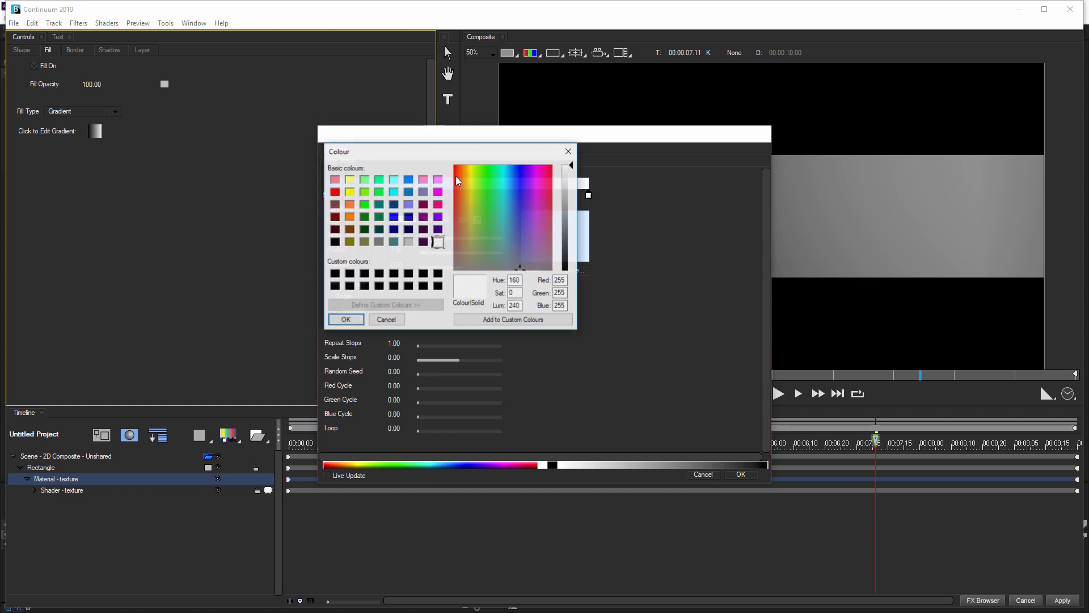
pyautogui.click(394, 180)
pyautogui.click(409, 179)
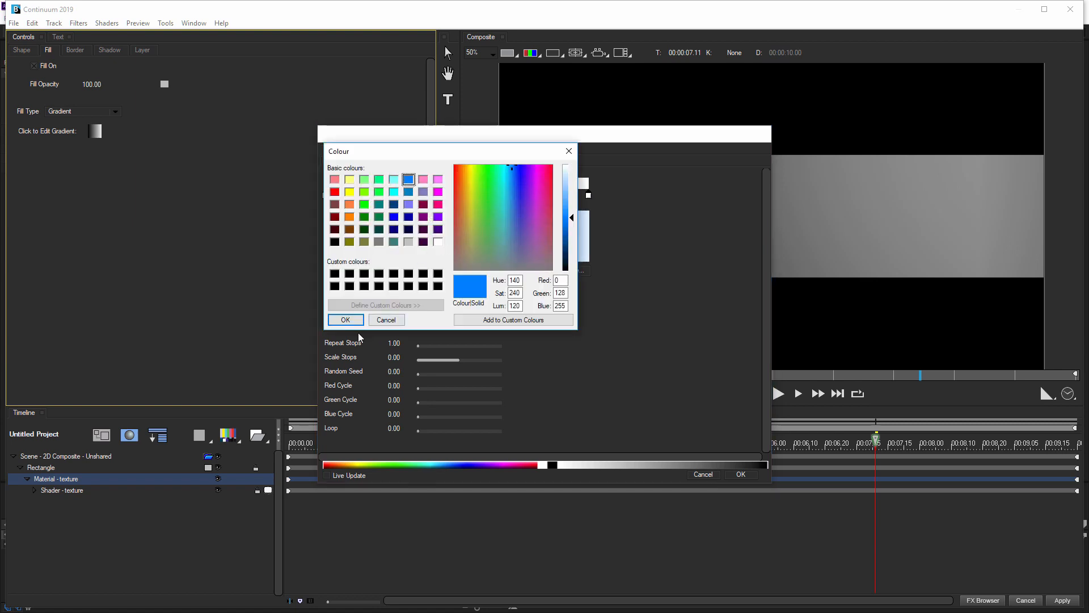
pyautogui.click(347, 321)
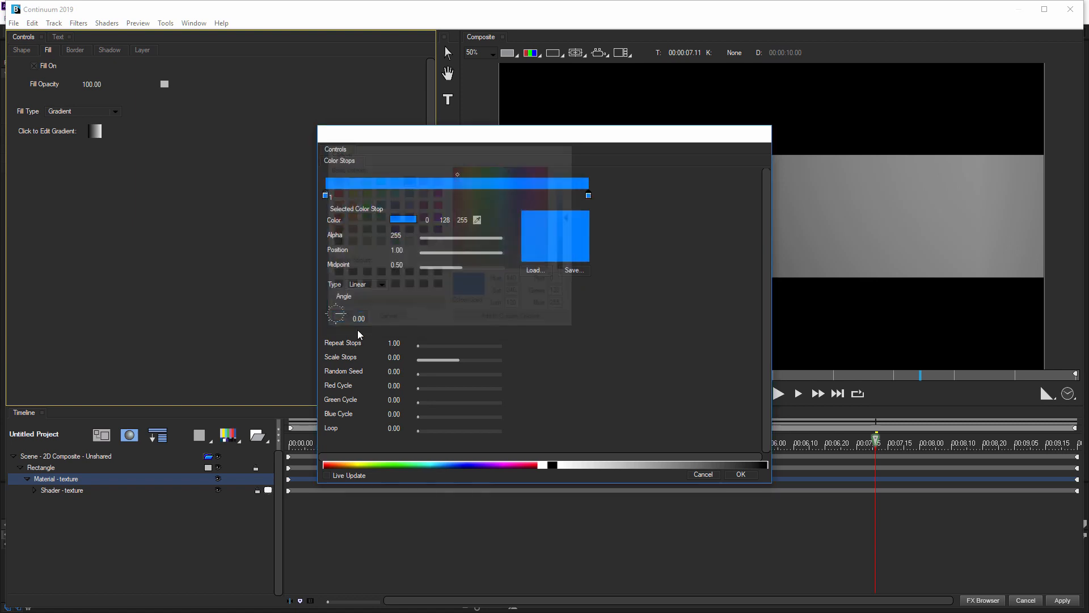
# - Lighten the second color stop to RGB 121, 188, 255 and accept the gradient
pyautogui.click(397, 220)
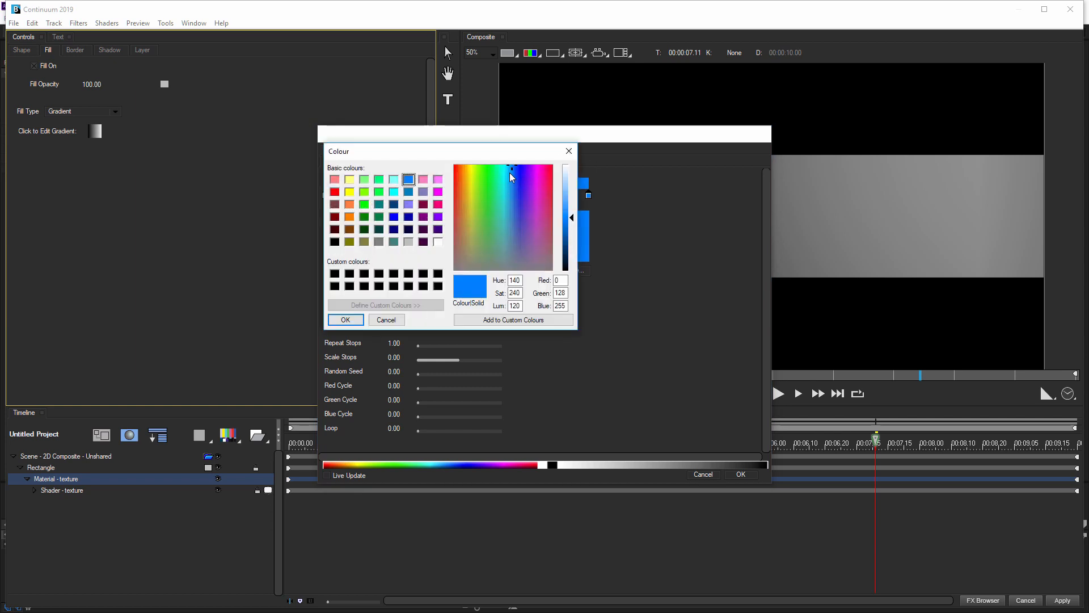
pyautogui.click(566, 193)
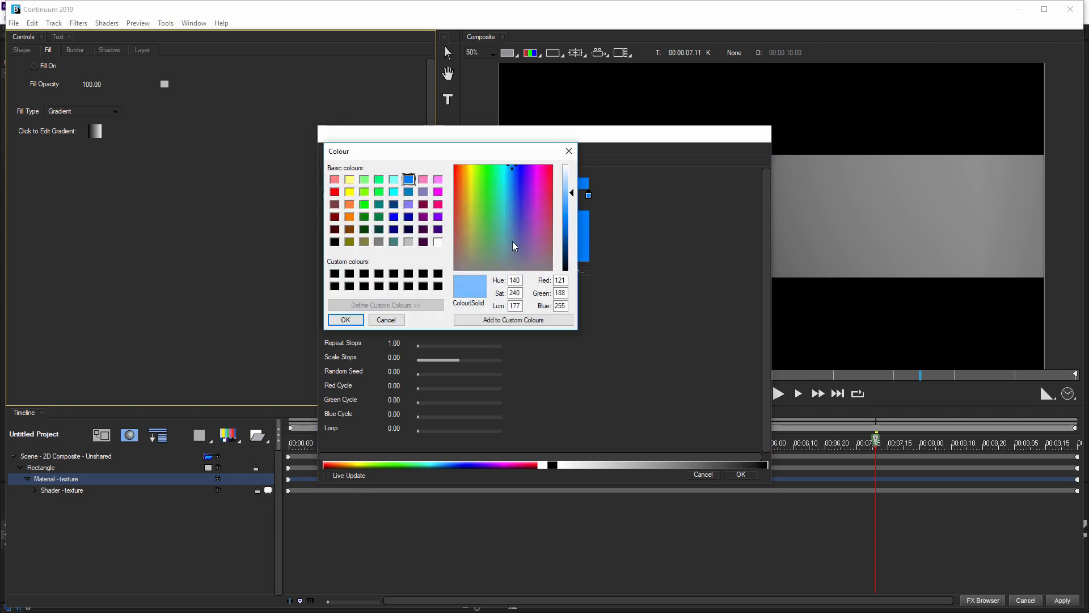
pyautogui.click(353, 321)
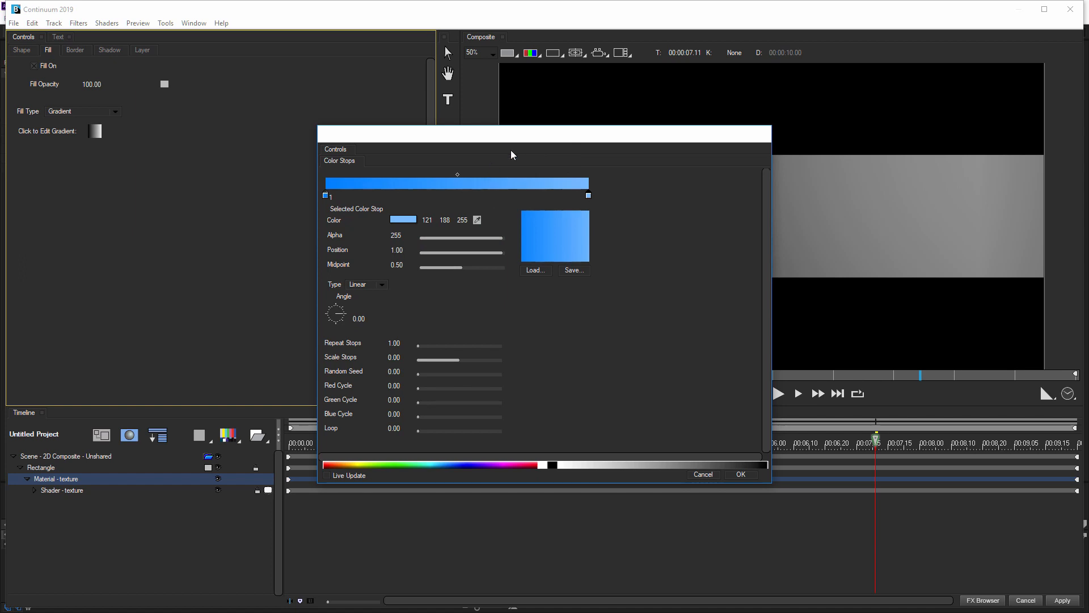
pyautogui.moveTo(505, 134); pyautogui.dragTo(235, 179)
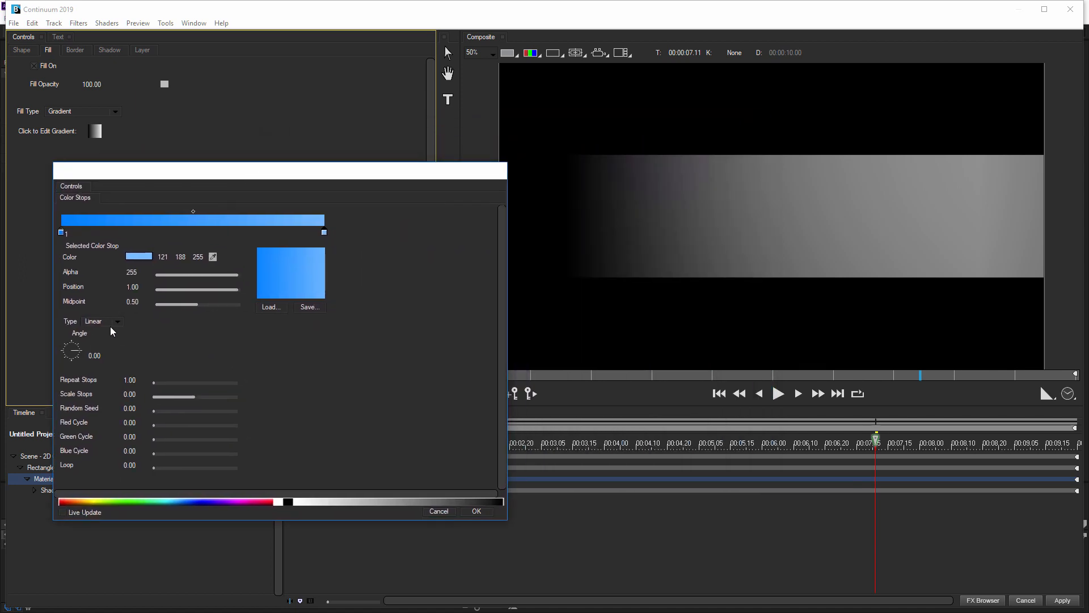
pyautogui.click(487, 512)
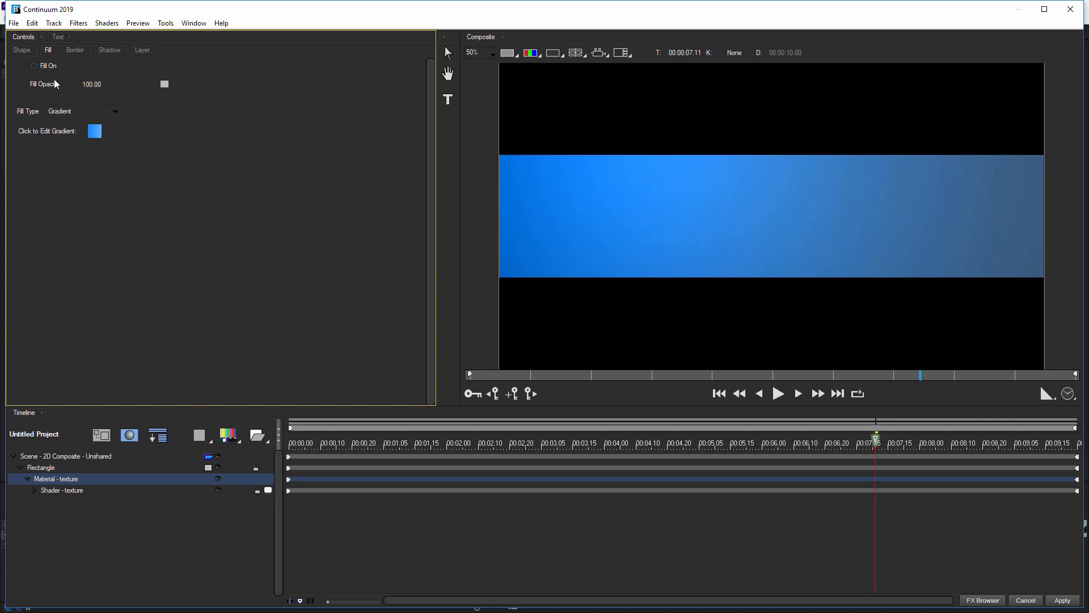
# - Reduce the rectangle's Fill Opacity to 75
pyautogui.moveTo(82, 84); pyautogui.dragTo(69, 84)
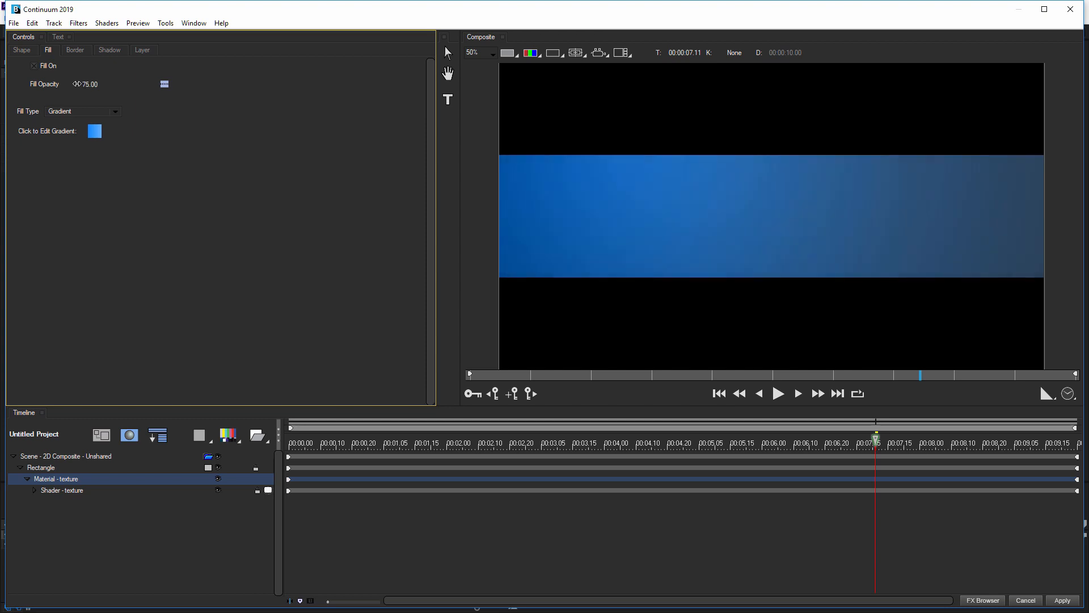
pyautogui.moveTo(87, 85); pyautogui.dragTo(88, 85)
# - Import separator 01.eps from the project's EPS folder as a new track
pyautogui.click(228, 435)
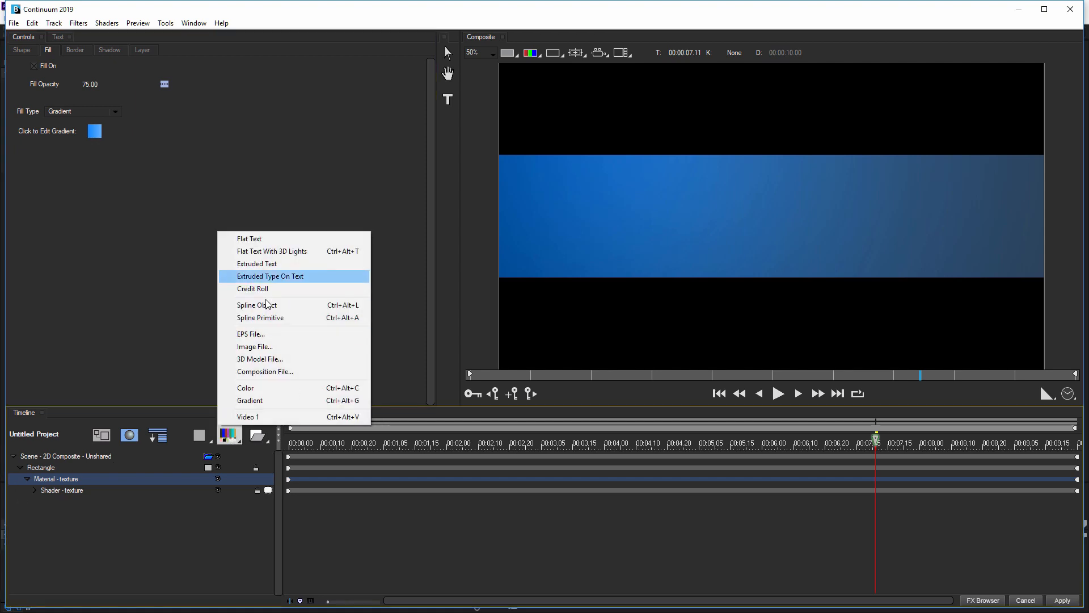
pyautogui.click(271, 339)
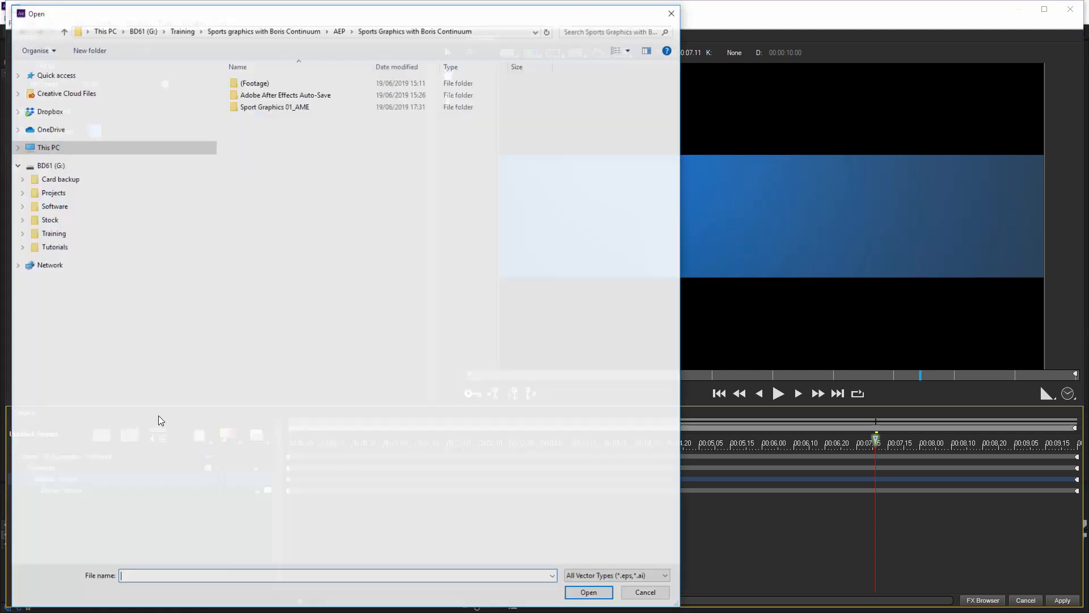
pyautogui.click(230, 33)
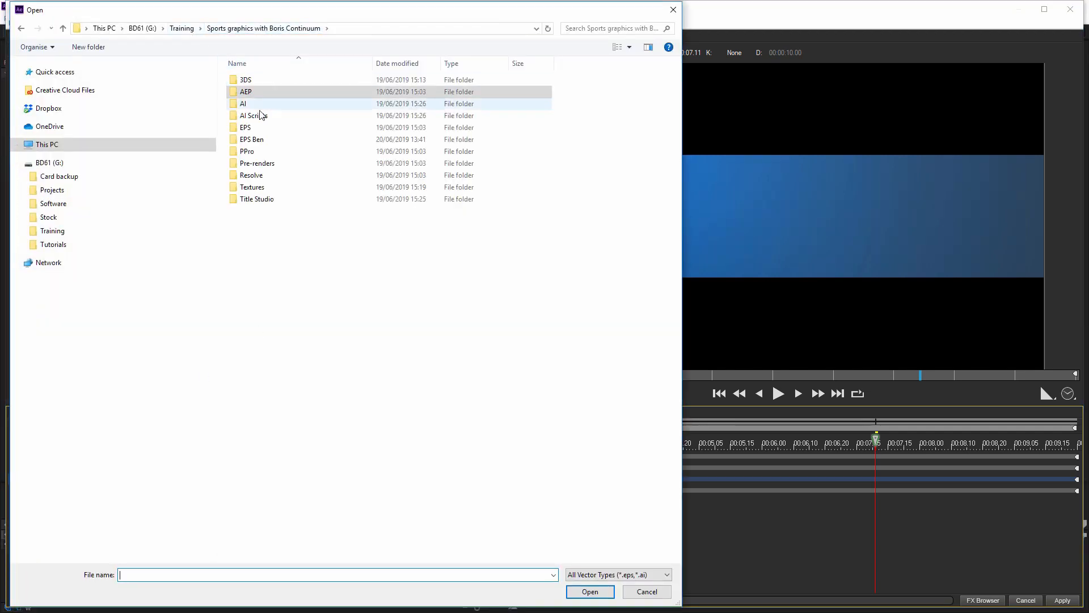
pyautogui.doubleClick(257, 128)
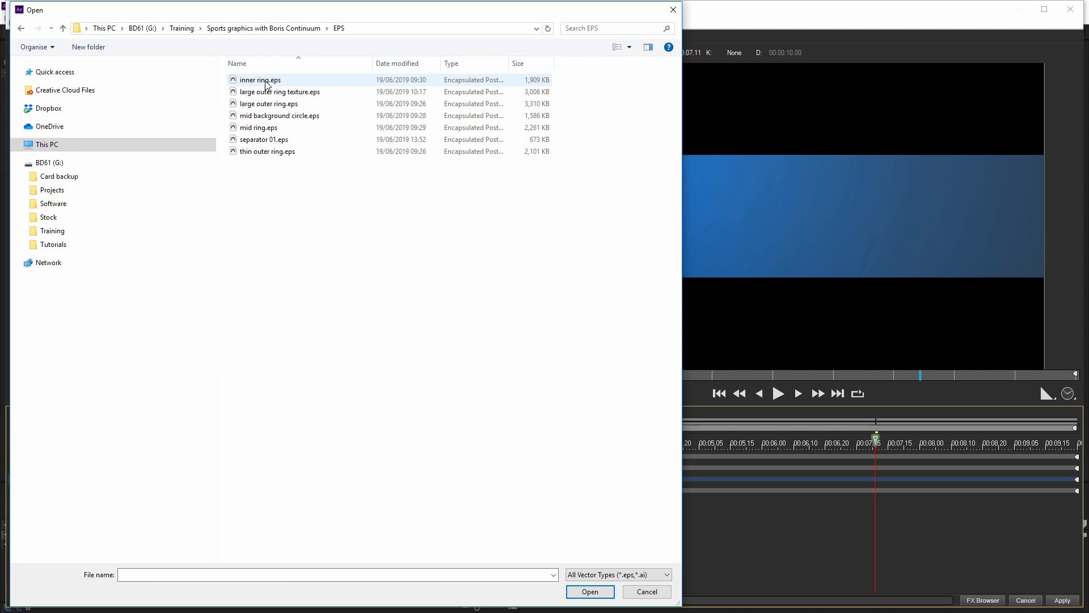
pyautogui.doubleClick(266, 139)
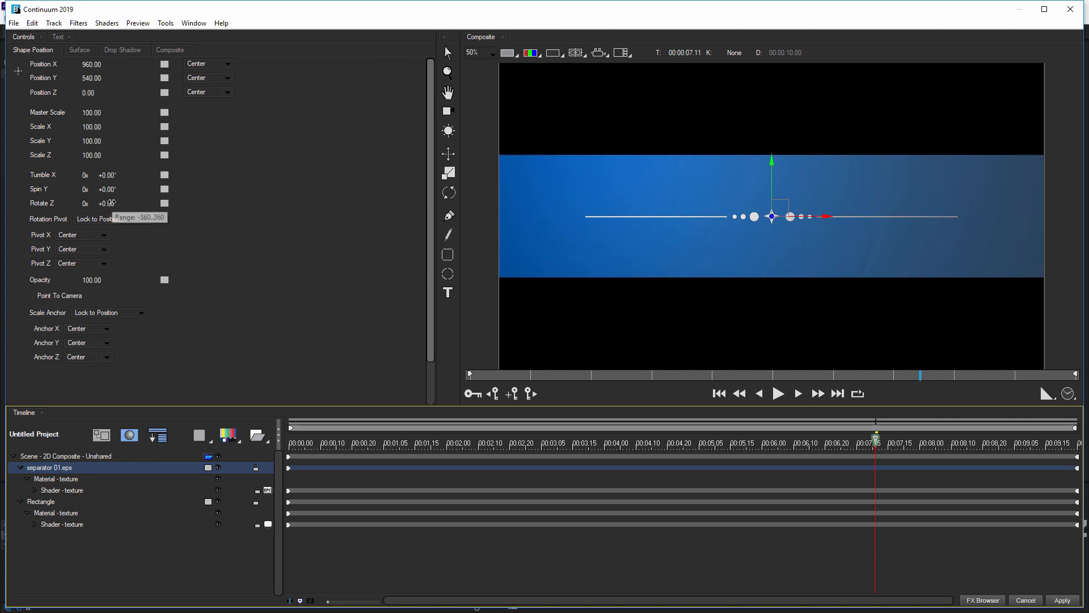
# - Rotate the separator graphic to 90° on the Z axis
pyautogui.moveTo(114, 203); pyautogui.dragTo(146, 203)
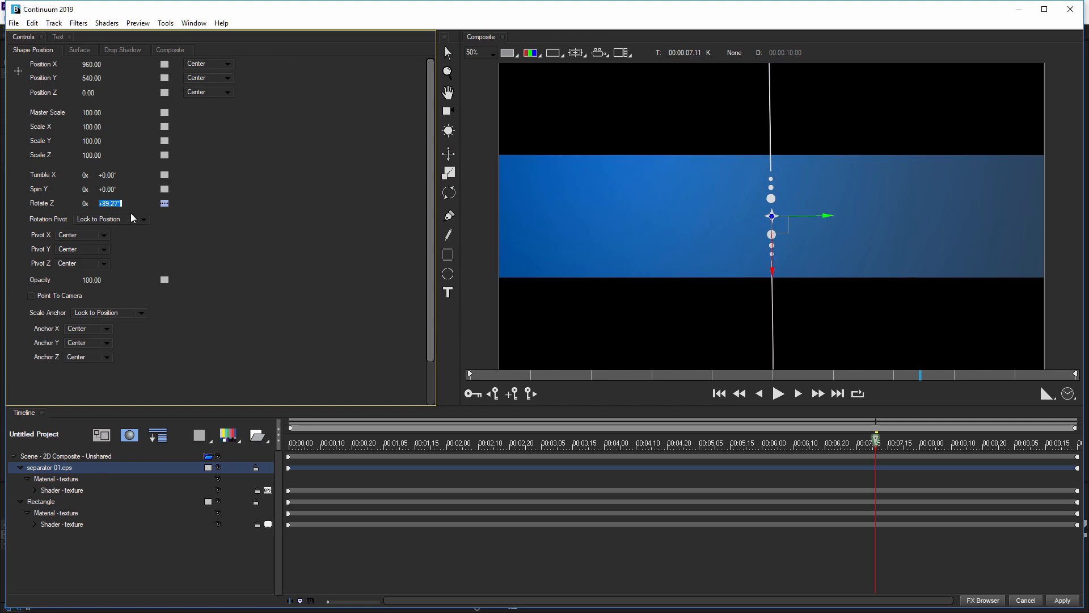
pyautogui.press('Return')
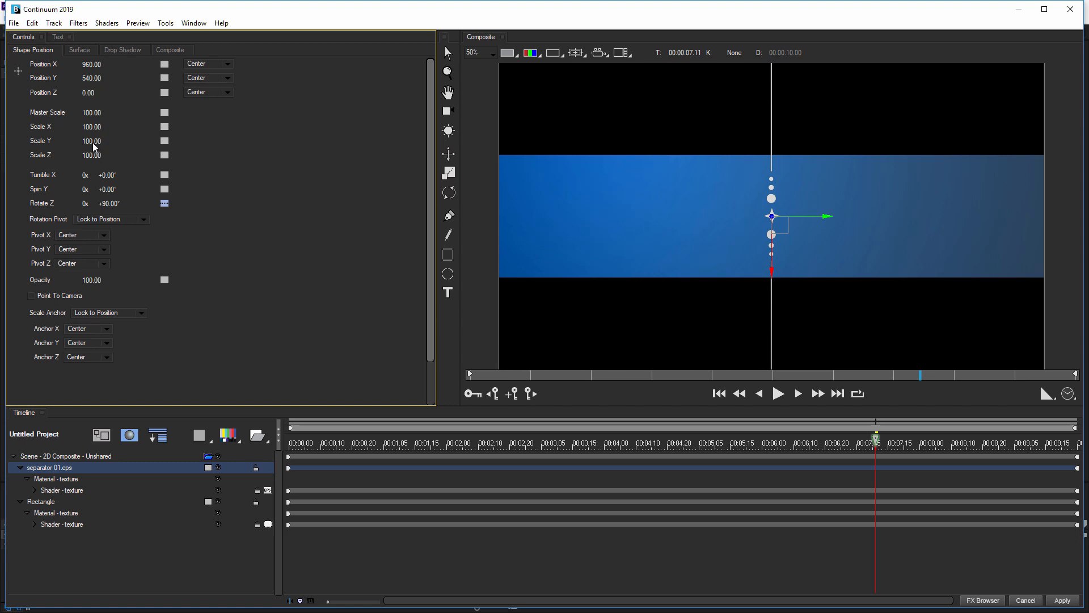
# - Try shrinking the separator with a Scale X of 30 and scrub the timeline to check it
pyautogui.moveTo(94, 141); pyautogui.dragTo(81, 126)
pyautogui.hotkey('ctrl', 'z')
pyautogui.click(186, 568)
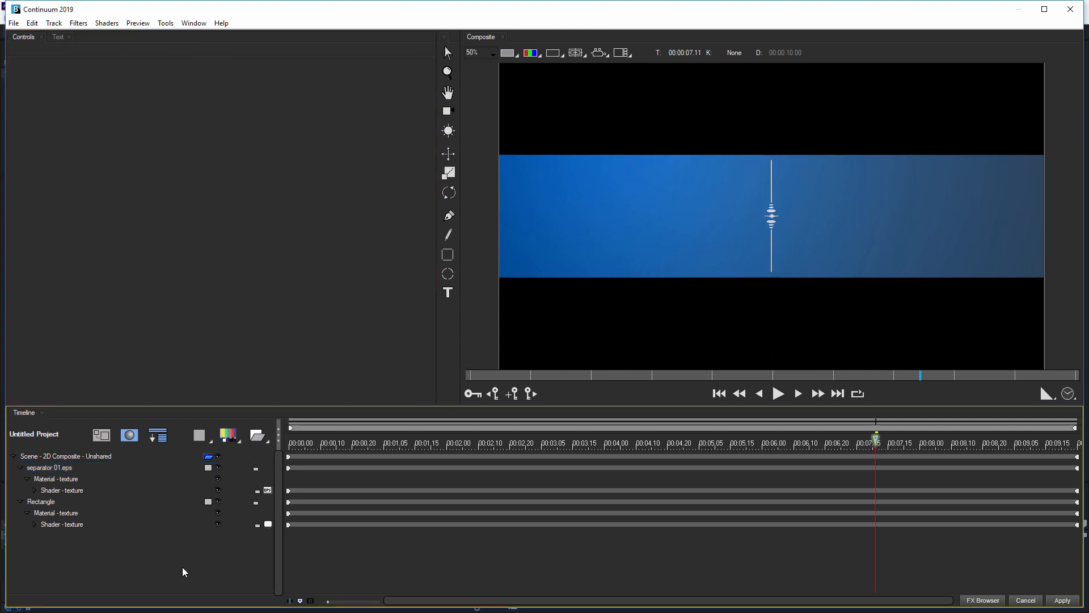
pyautogui.moveTo(837, 448)
pyautogui.mouseDown()
pyautogui.moveTo(518, 443)
pyautogui.moveTo(859, 443)
pyautogui.moveTo(847, 444)
pyautogui.mouseUp()
pyautogui.moveTo(299, 444); pyautogui.dragTo(889, 447)
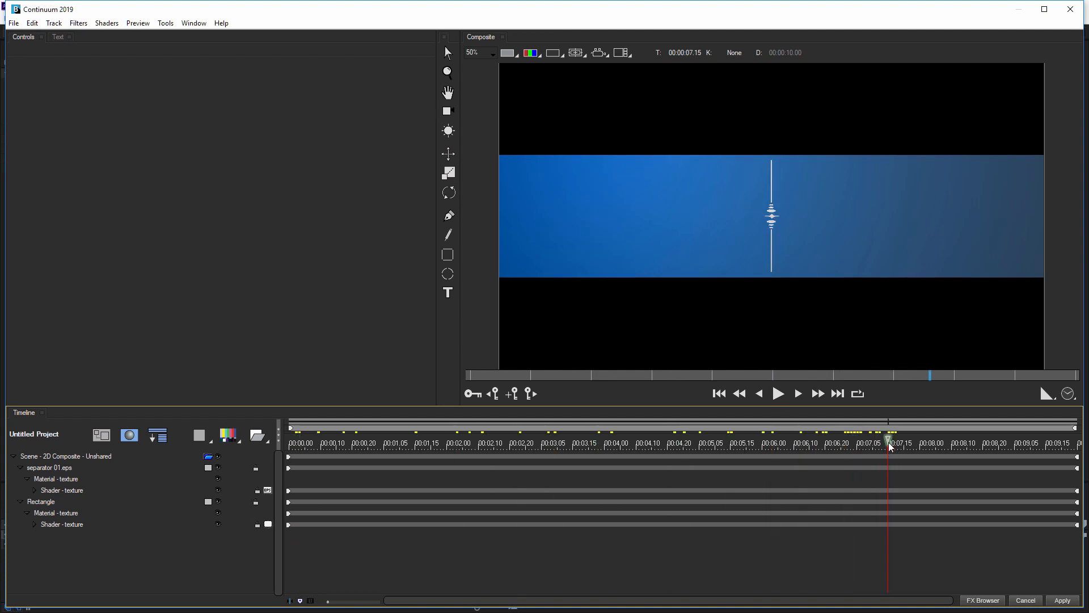
# - Reselect the separator 01.eps track and undo its Scale X change
pyautogui.click(63, 480)
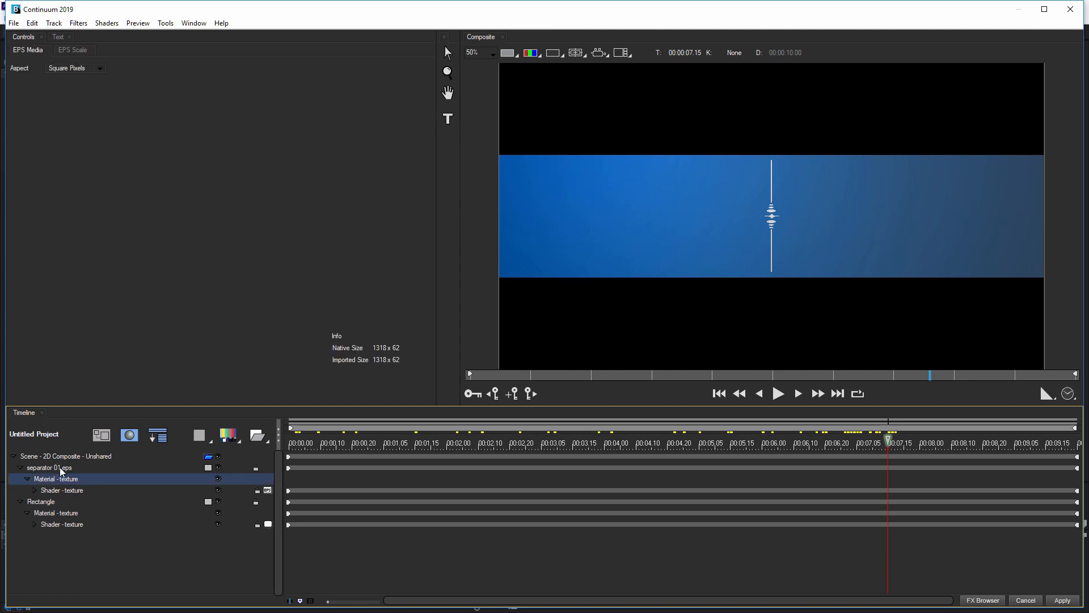
pyautogui.click(60, 467)
pyautogui.click(57, 500)
pyautogui.click(63, 465)
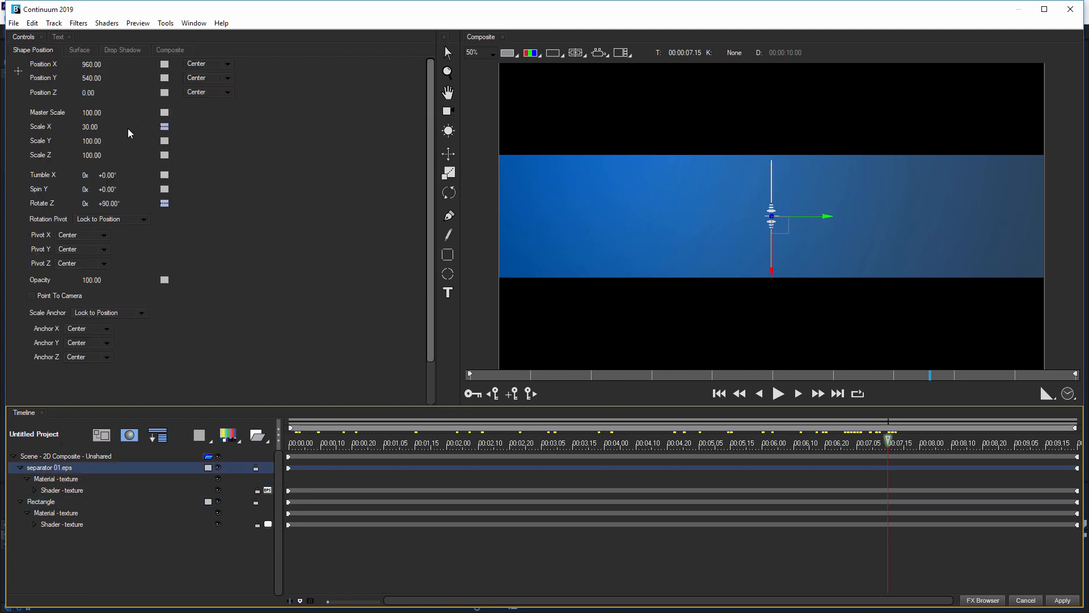
pyautogui.scroll(-4, 100, 131)
pyautogui.click(92, 126)
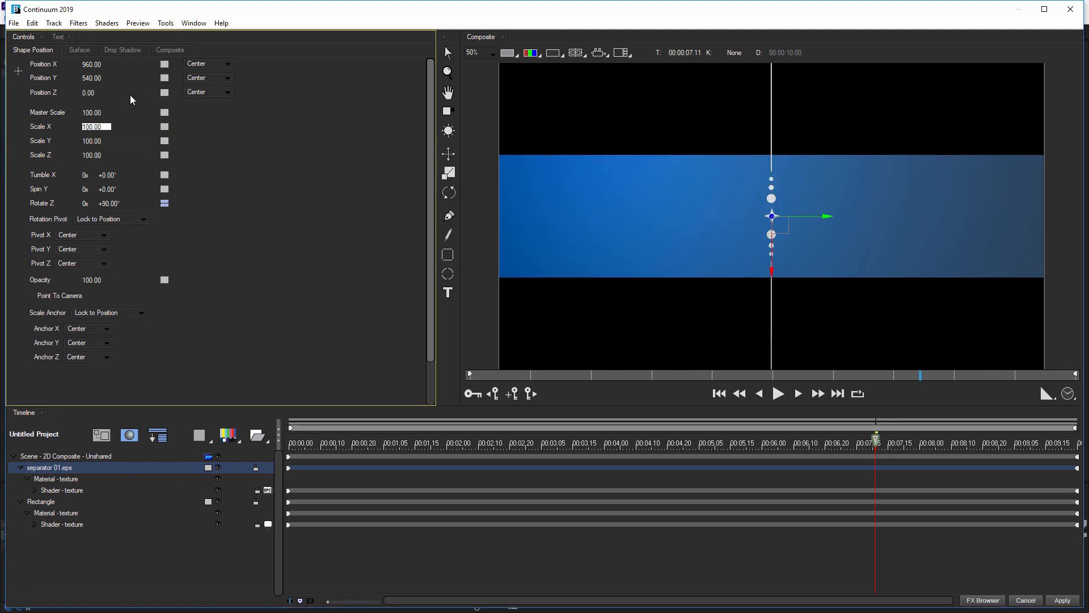
# - Set the separator's Master Scale to 30 and deselect it to check the proportions against the strap
pyautogui.click(94, 113)
pyautogui.write('30')
pyautogui.press('Return')
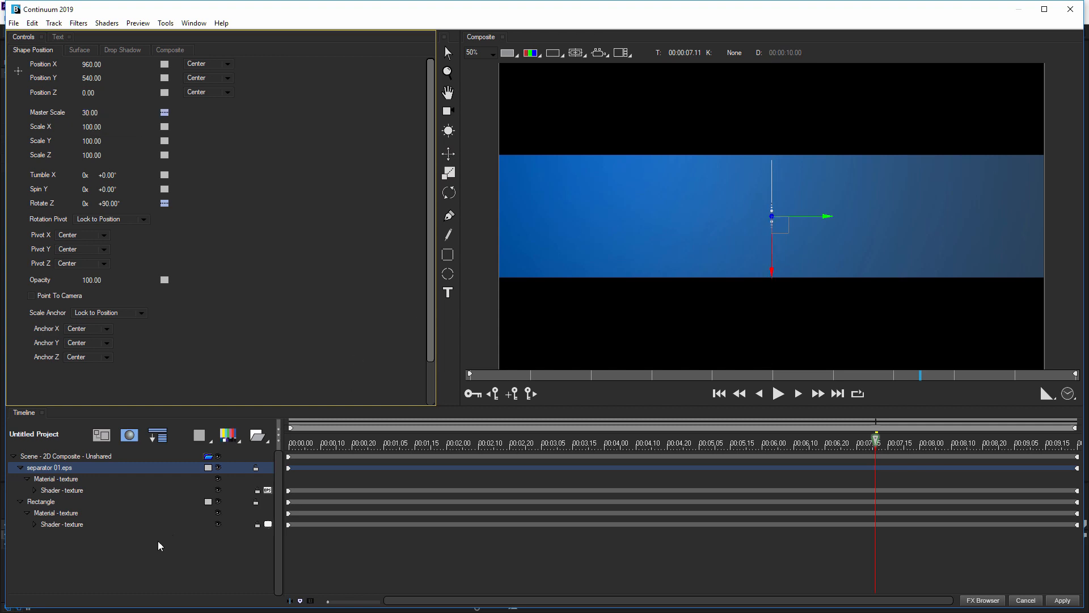
pyautogui.click(142, 543)
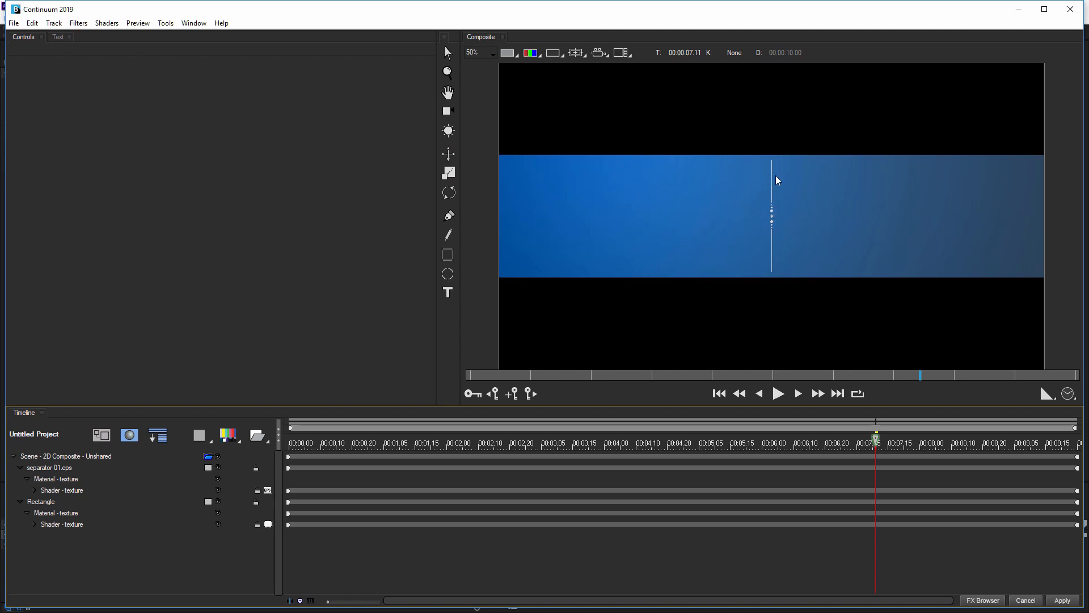
# - Enlarge the separator to a Master Scale of 84 and open its Shader - texture material attributes
pyautogui.click(62, 468)
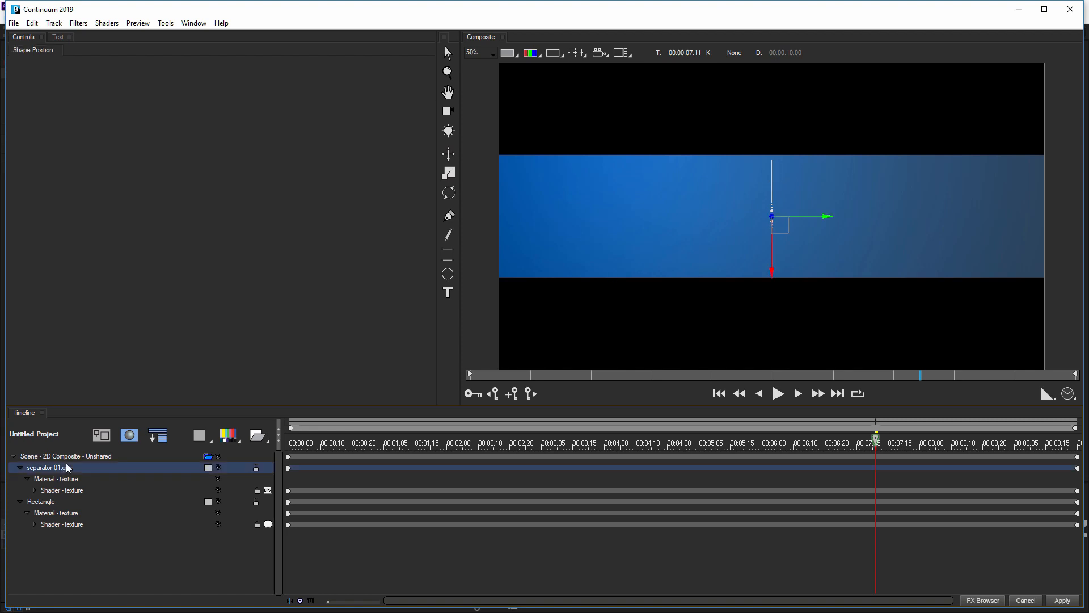
pyautogui.moveTo(89, 112); pyautogui.dragTo(95, 112)
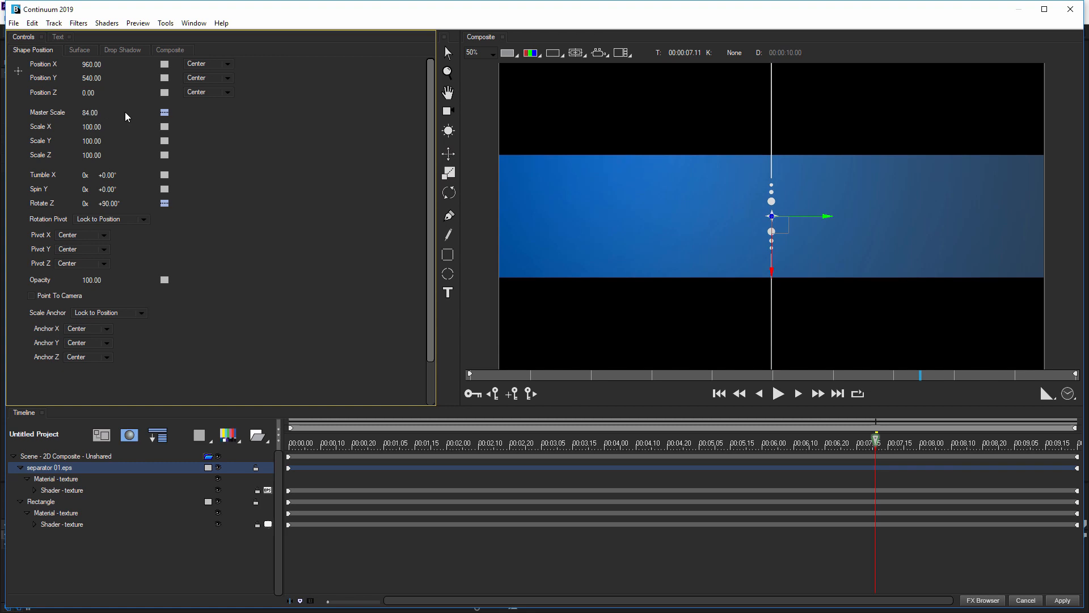
pyautogui.click(63, 490)
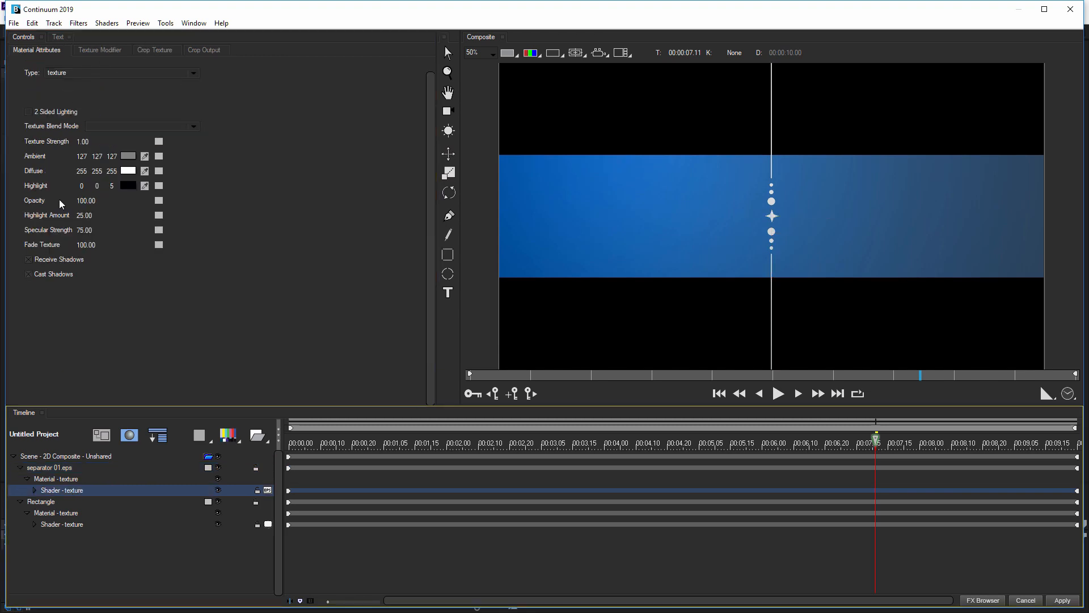
# - Try cropping the separator's texture by lowering its Top crop value and setting the Left crop to 33
pyautogui.click(143, 50)
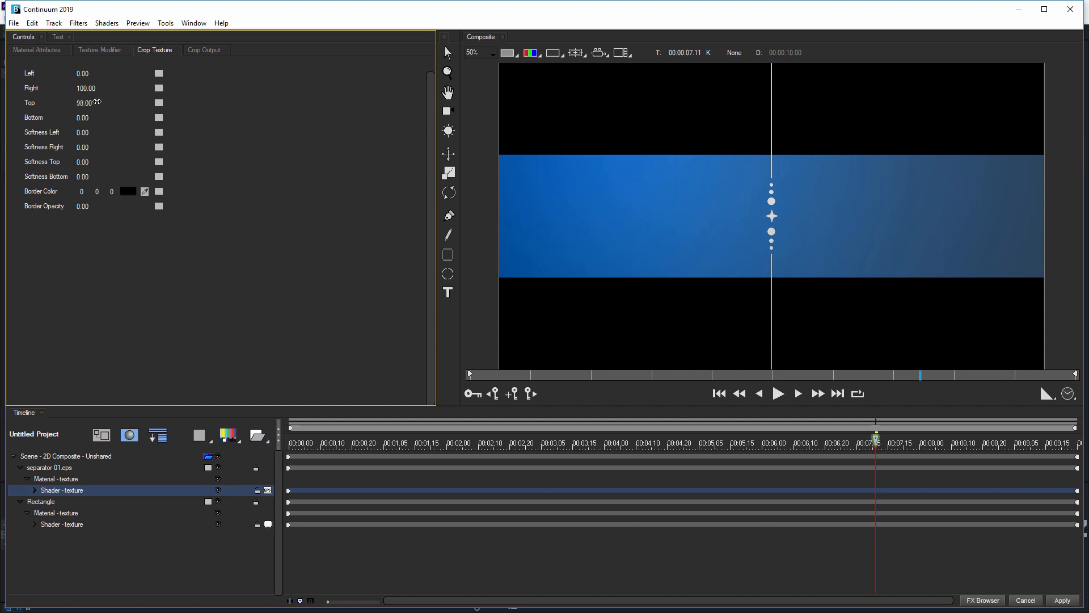
pyautogui.moveTo(97, 101); pyautogui.dragTo(72, 88)
pyautogui.moveTo(85, 76); pyautogui.dragTo(95, 73)
pyautogui.click(95, 73)
pyautogui.write('33.00')
pyautogui.press('Return')
# - Undo the separator's texture crop along with its earlier Master Scale changes
pyautogui.hotkey('ctrl', 'z')
pyautogui.hotkey('ctrl', 'z')
pyautogui.hotkey('ctrl', 'z')
pyautogui.hotkey('ctrl', 'z')
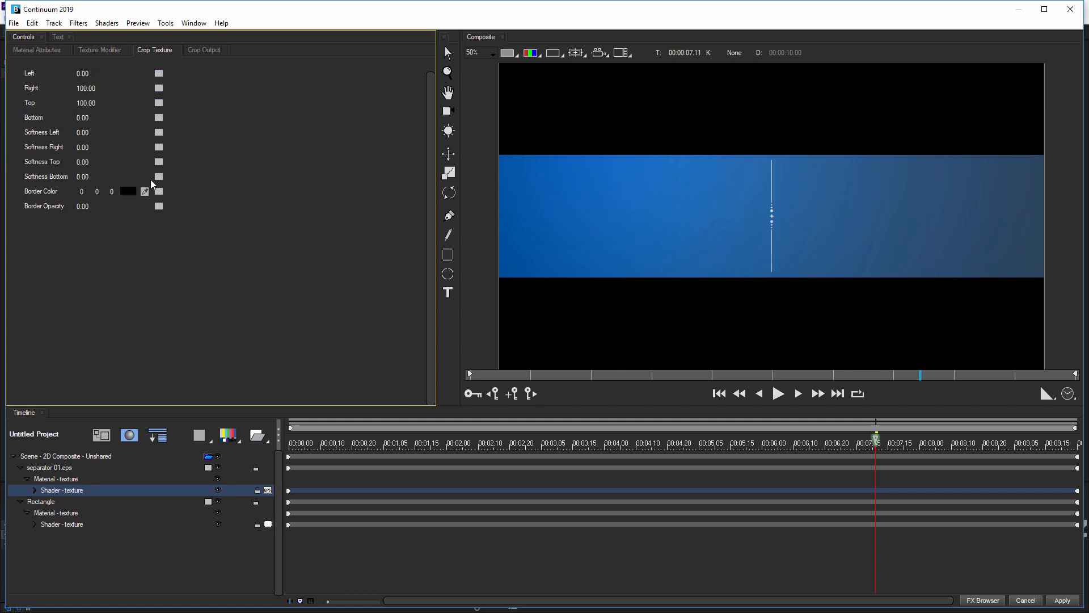
pyautogui.hotkey('ctrl', 'shift', 'z')
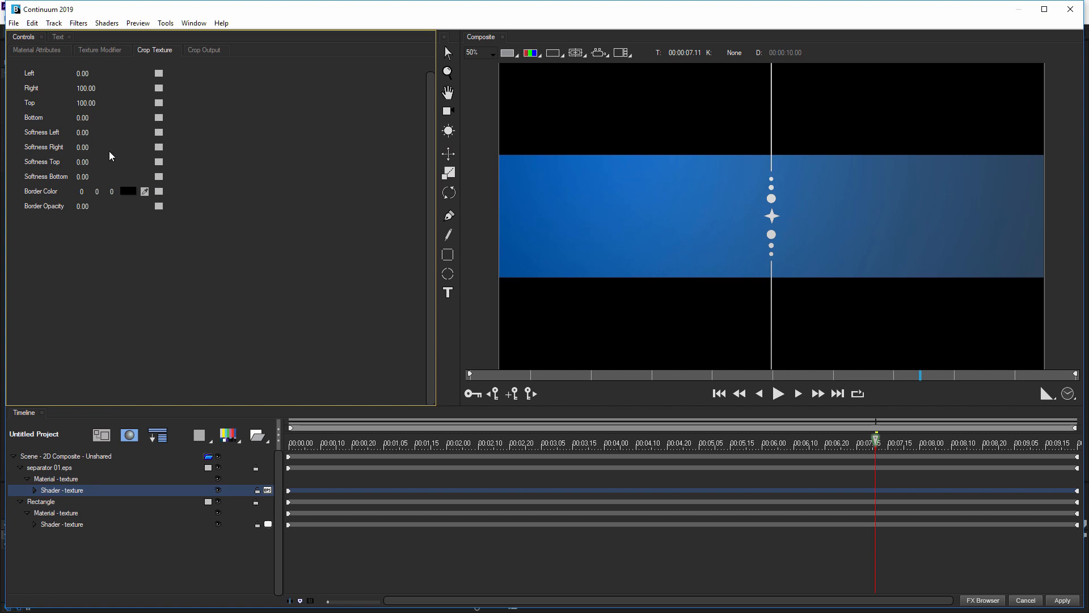
# - Set the separator 01.eps track's Scale X to 30 and deselect it
pyautogui.click(55, 468)
pyautogui.moveTo(91, 127); pyautogui.dragTo(100, 159)
pyautogui.click(91, 127)
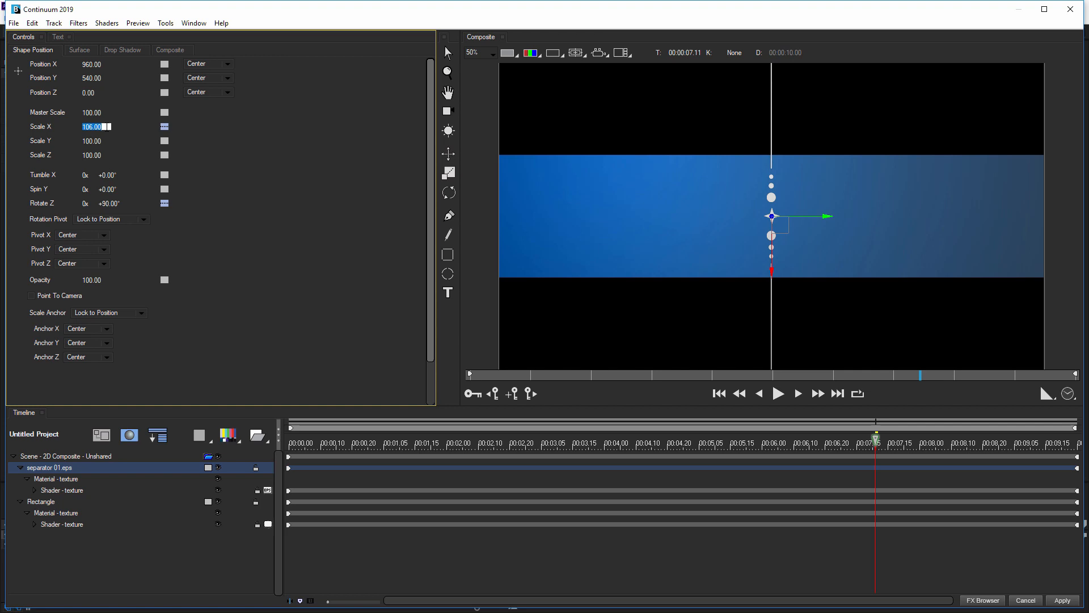
pyautogui.write('30')
pyautogui.press('Return')
pyautogui.click(105, 546)
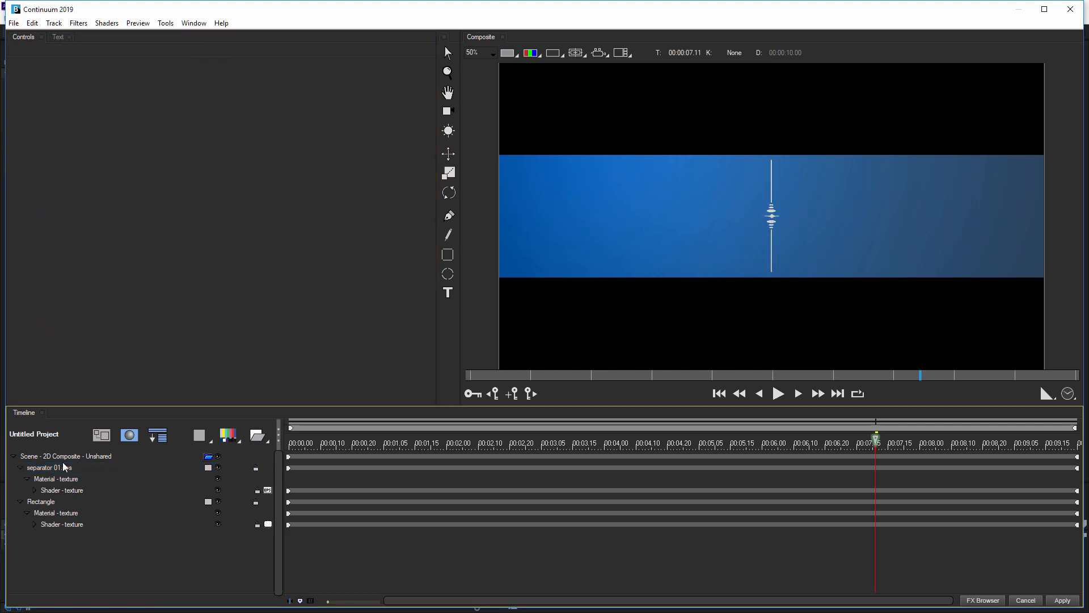
# - Collapse the separator and Rectangle tracks and rename the Rectangle track as Plinth
pyautogui.click(21, 468)
pyautogui.click(50, 480)
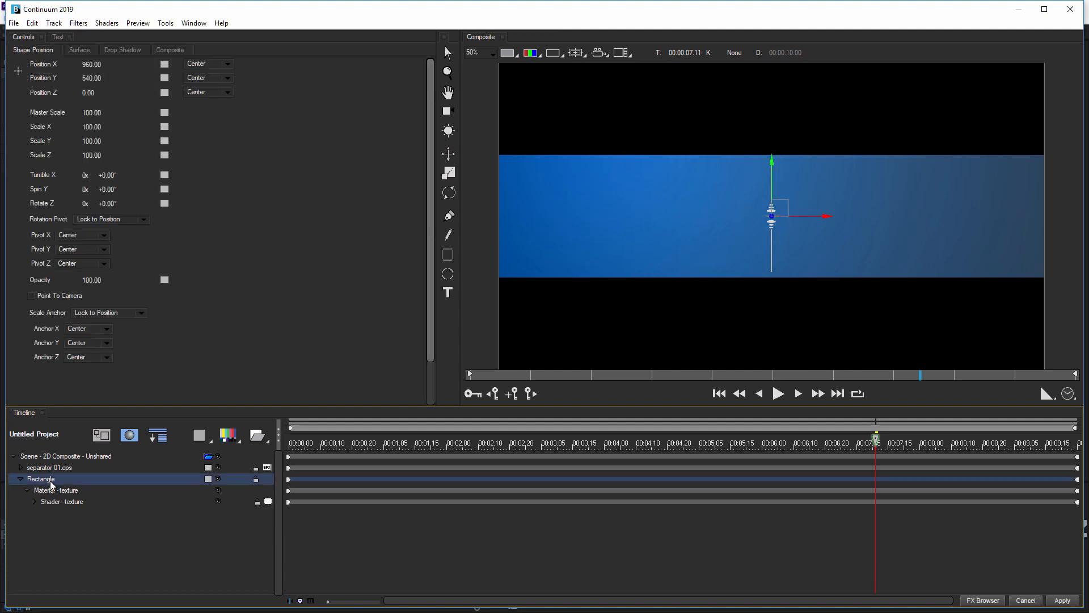
pyautogui.click(21, 479)
pyautogui.doubleClick(39, 480)
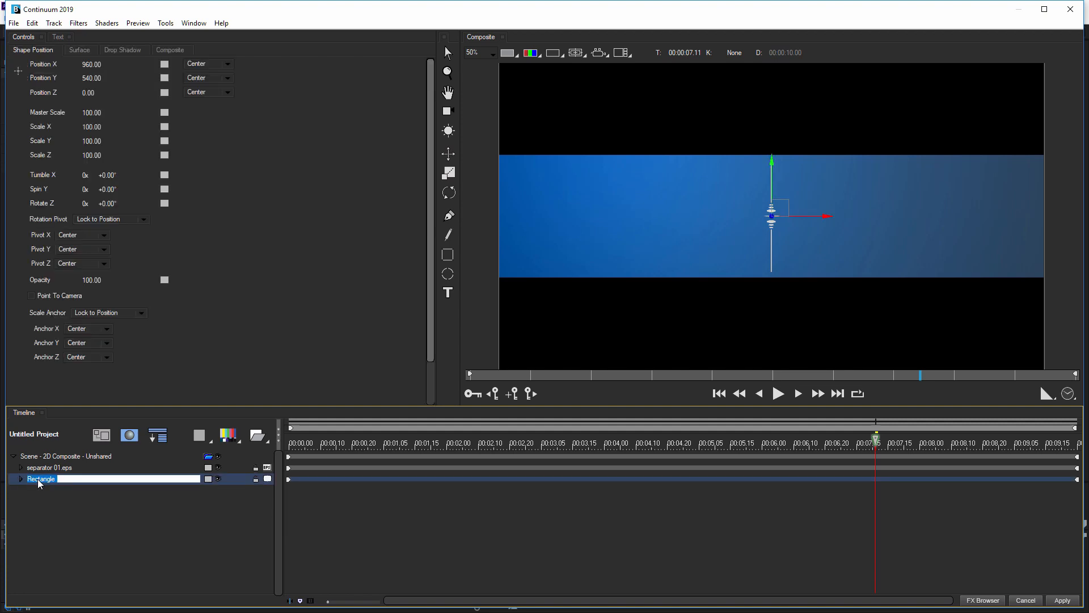
pyautogui.write('Plinth')
pyautogui.press('Return')
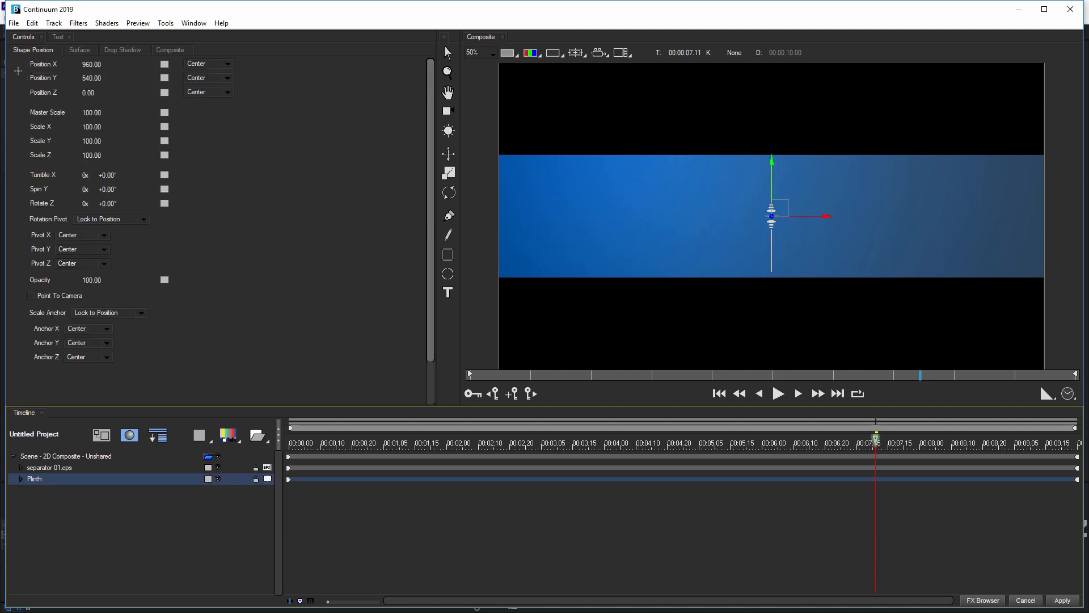
# - Rename the separator 01.eps track as Separator
pyautogui.click(74, 468)
pyautogui.doubleClick(74, 469)
pyautogui.write('Separ')
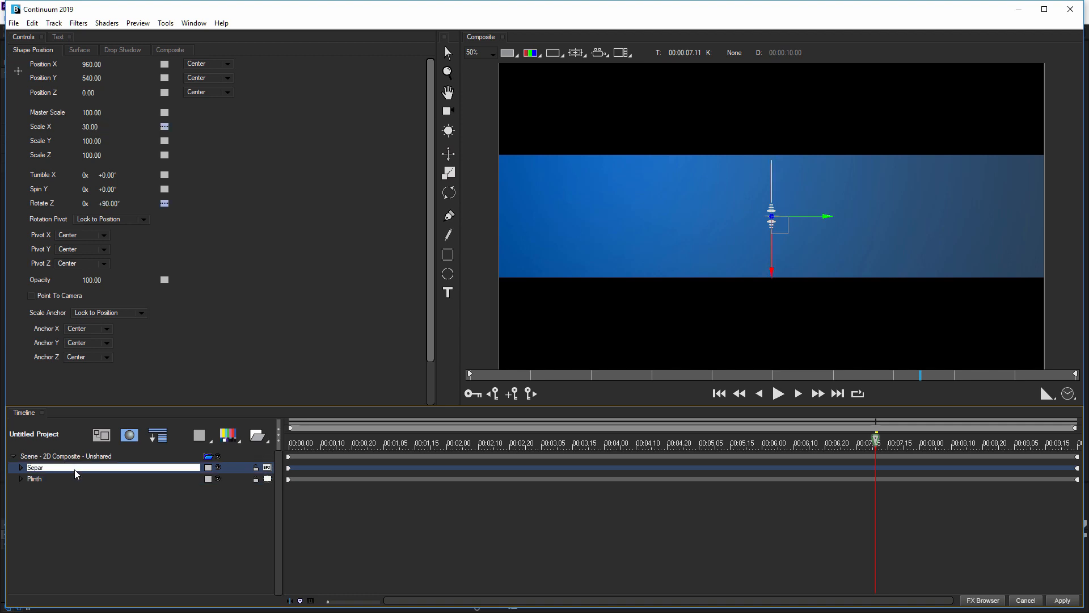
pyautogui.write('ator')
pyautogui.press('Return')
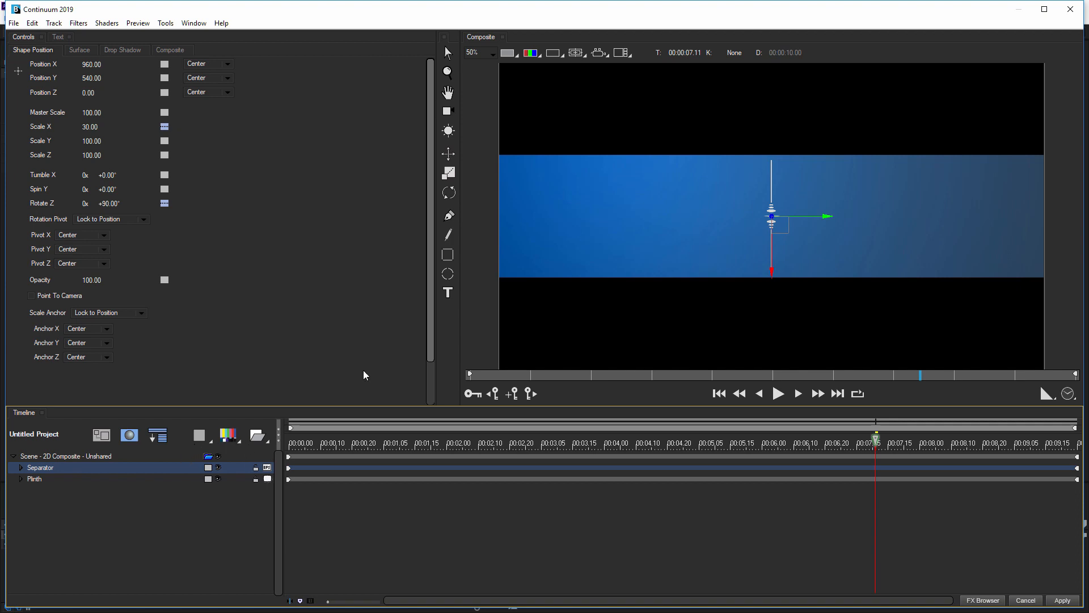
# - Add the image file Italy-flag.psd from the Textures folder as a track above the separator
pyautogui.click(228, 439)
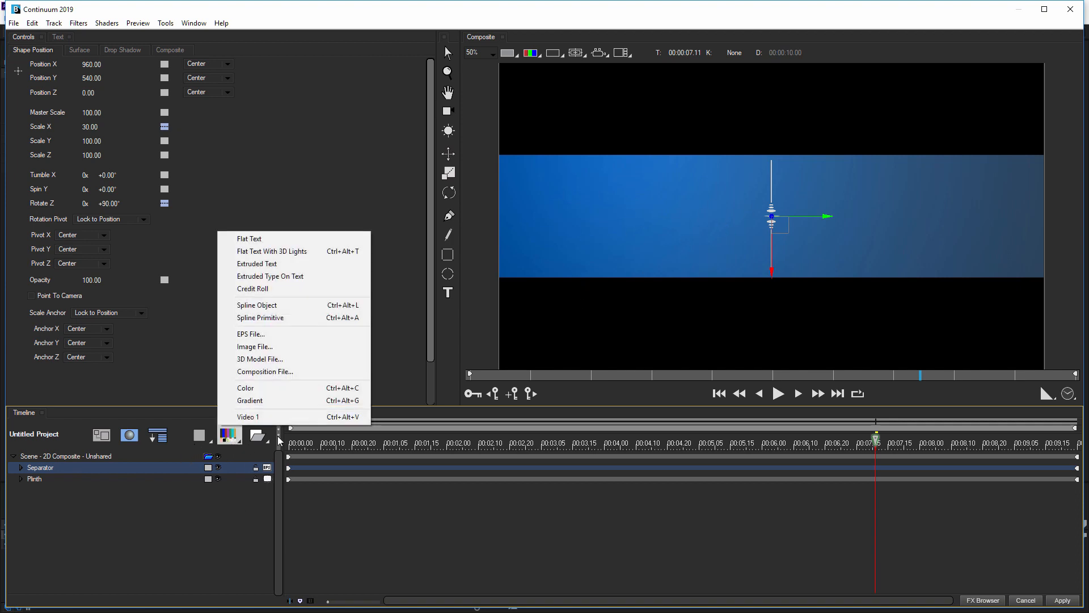
pyautogui.click(290, 349)
pyautogui.doubleClick(268, 187)
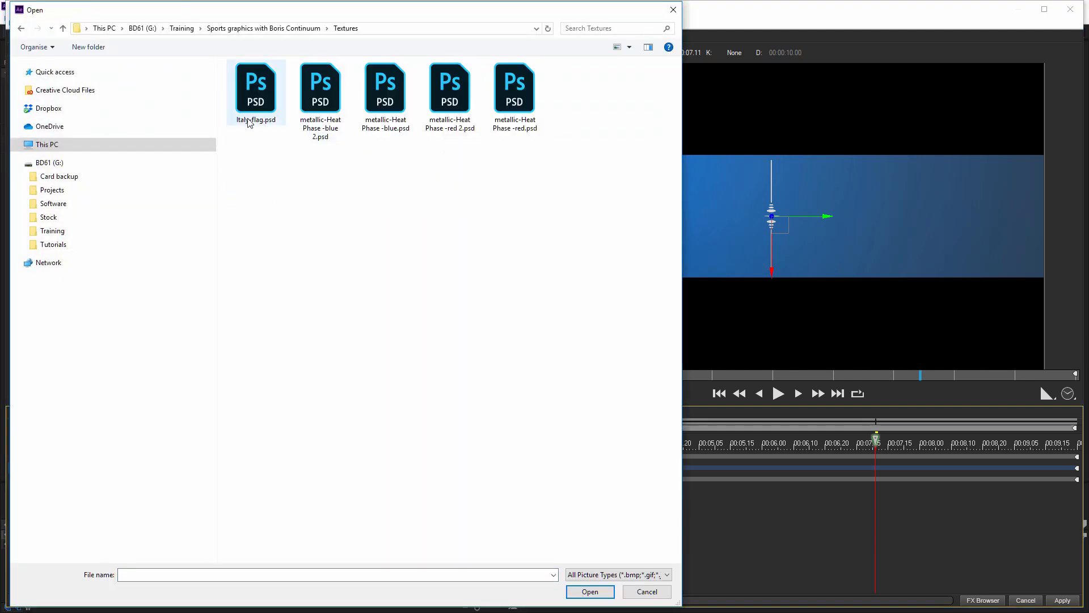
pyautogui.doubleClick(255, 97)
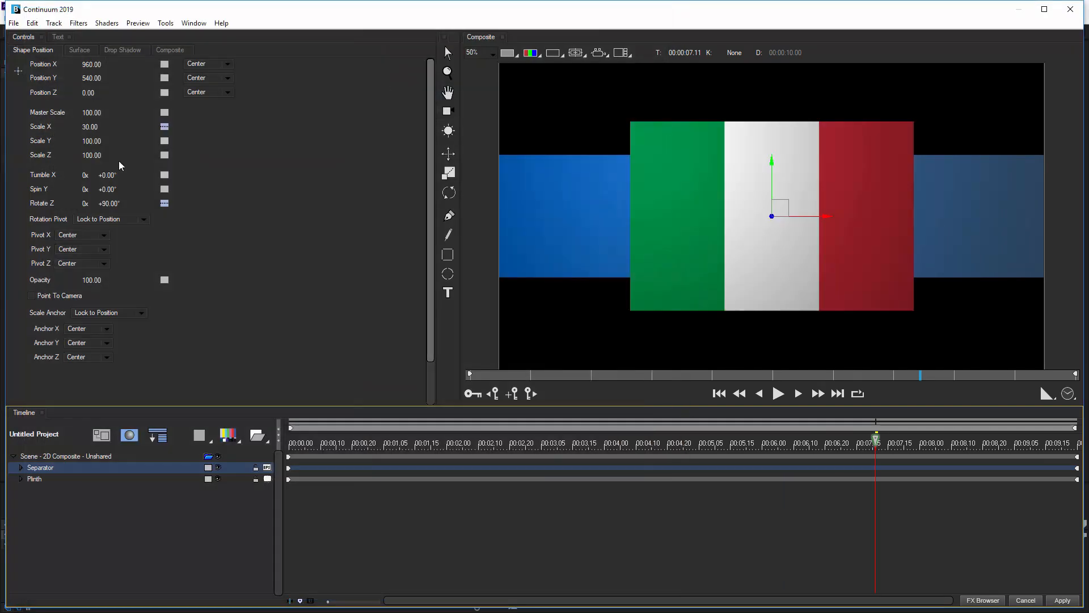
# - Shrink the flag to a Master Scale of 28 and place it at about Position X 502, with the separator just to its right
pyautogui.moveTo(89, 113); pyautogui.dragTo(84, 113)
pyautogui.moveTo(809, 218); pyautogui.dragTo(679, 219)
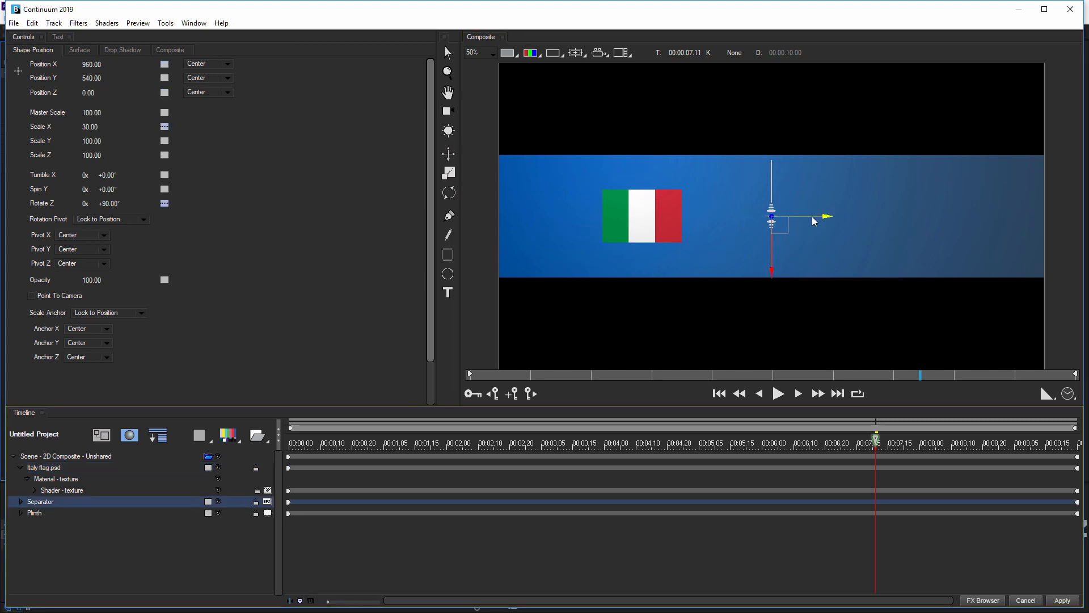
pyautogui.moveTo(812, 216); pyautogui.dragTo(749, 218)
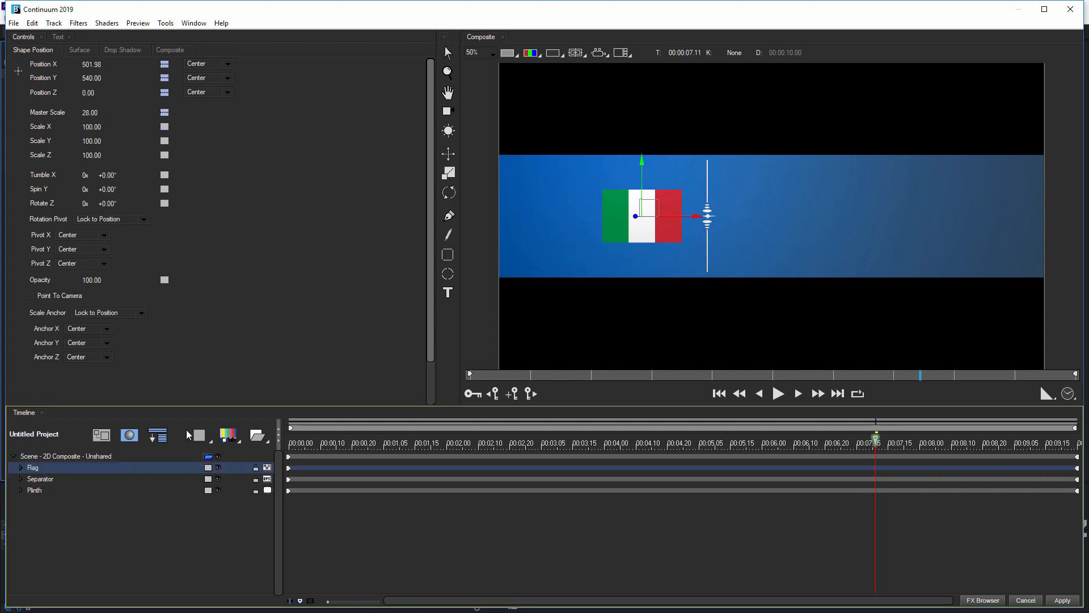
# - Try adding a Flat Text track above the flag, and delete it
pyautogui.click(229, 435)
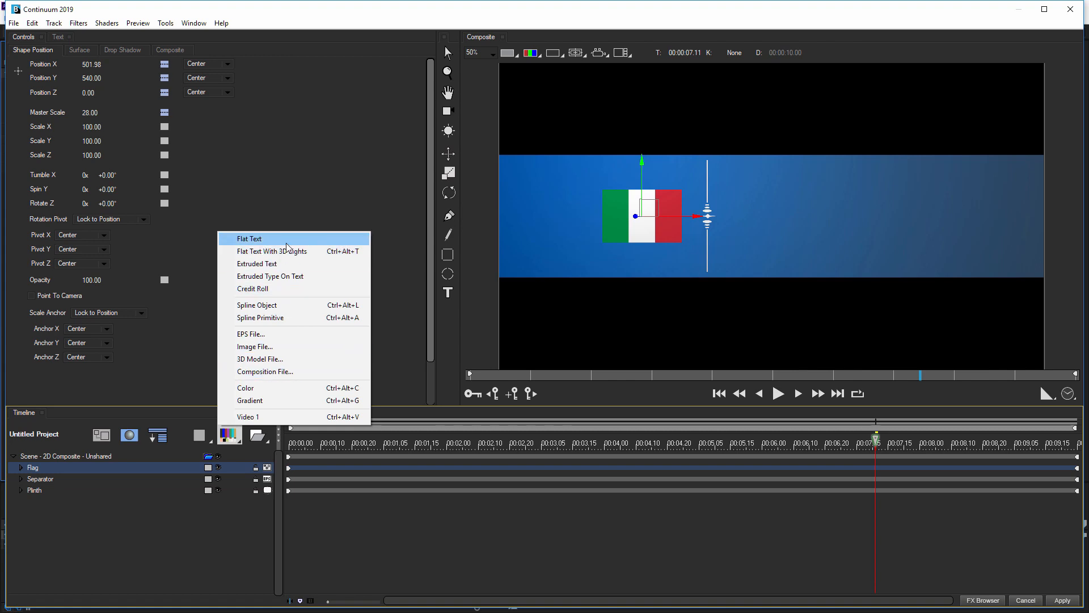
pyautogui.click(348, 240)
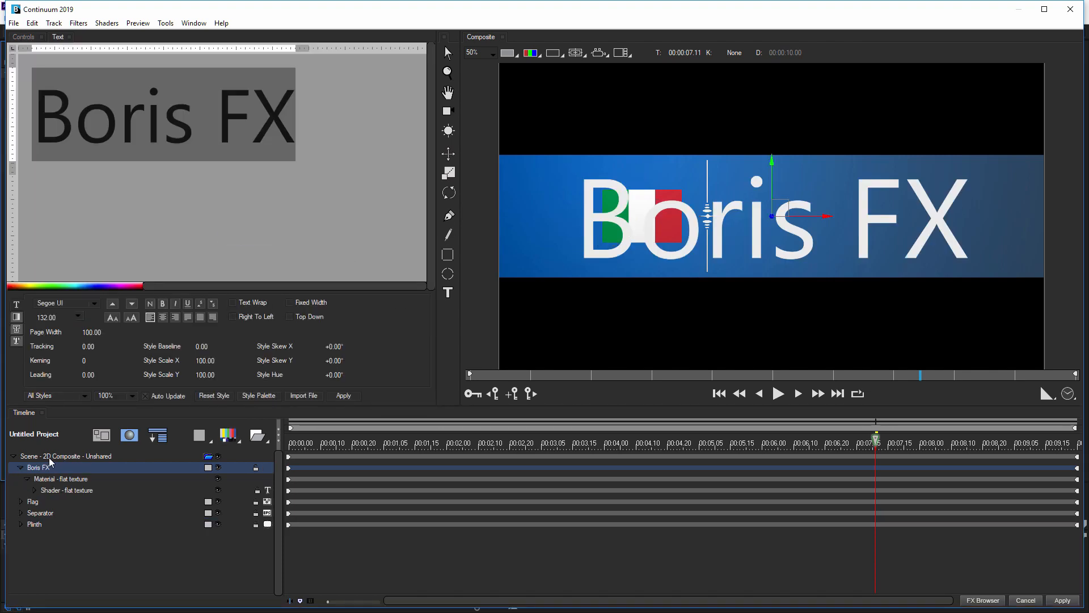
pyautogui.click(90, 459)
pyautogui.press('Delete')
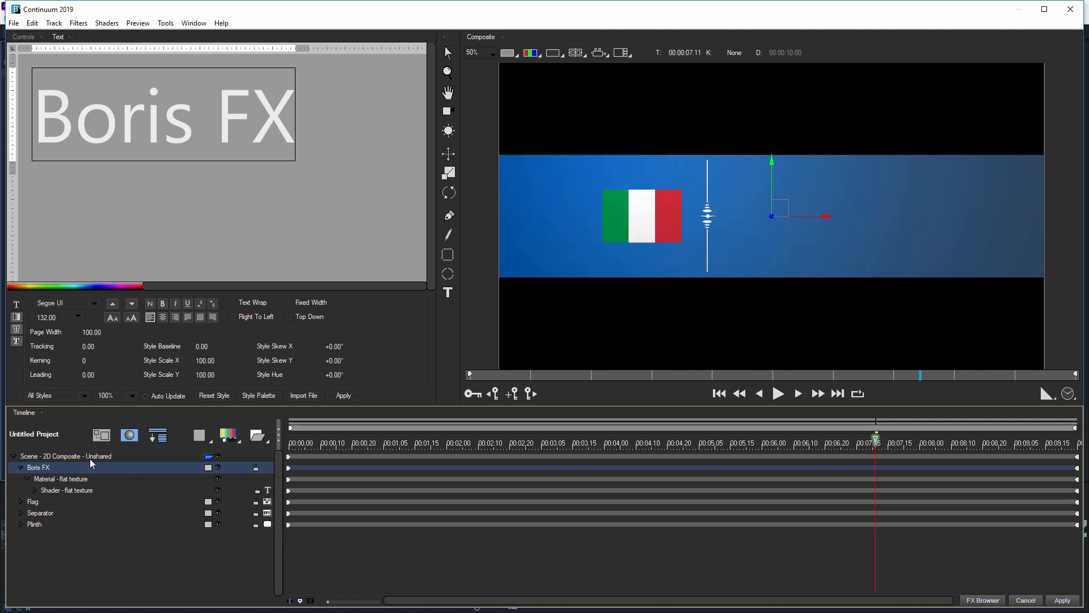
# - Add a Flat Text With 3D Lights track and move its text to the right of the separator
pyautogui.click(236, 441)
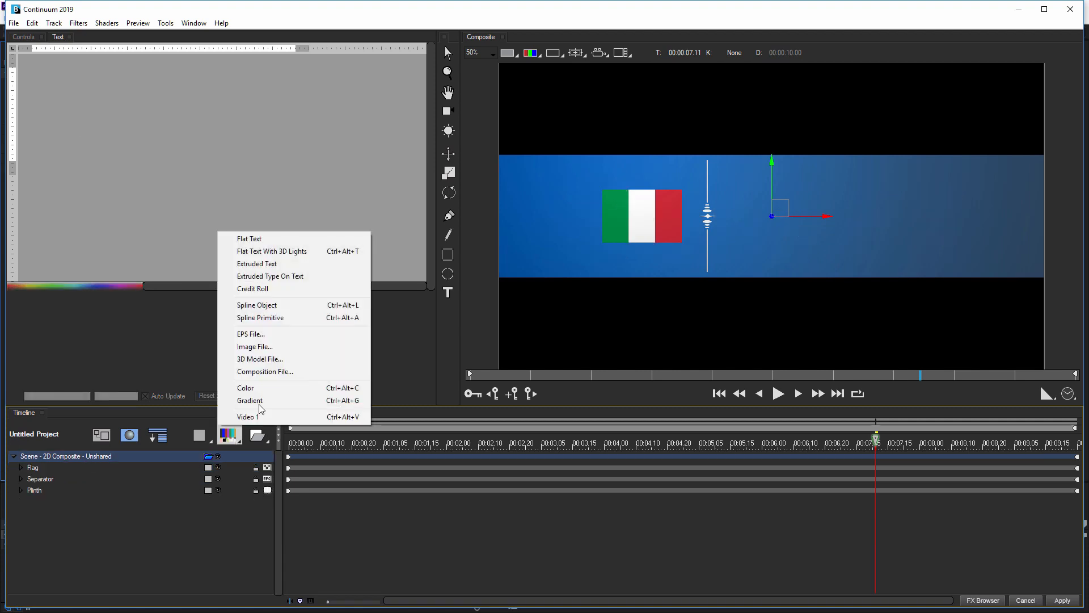
pyautogui.click(313, 252)
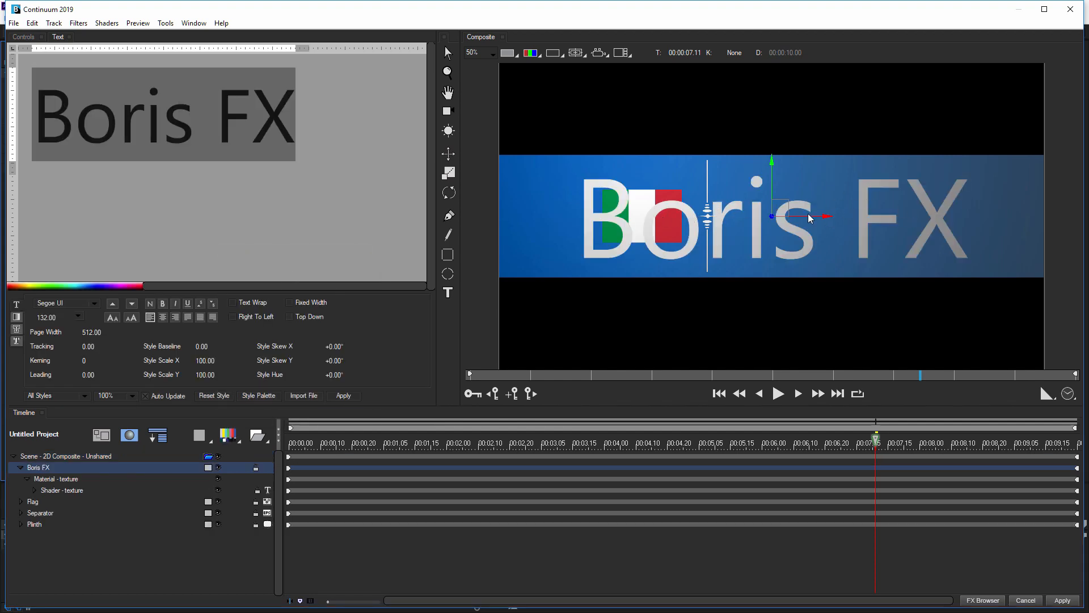
pyautogui.moveTo(811, 218); pyautogui.dragTo(800, 190)
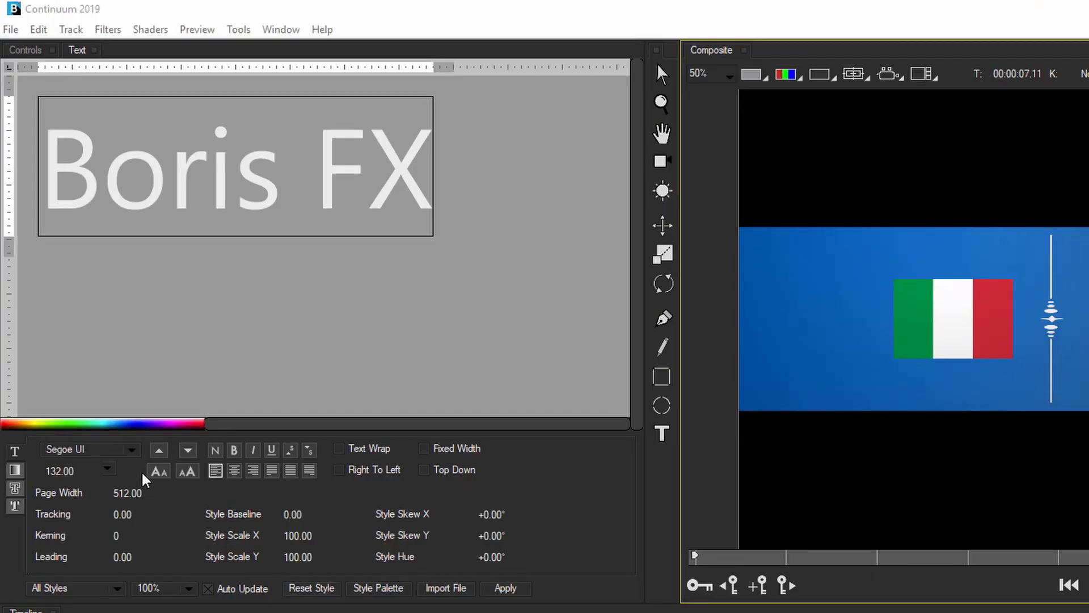
# - Cycle through neighbouring fonts such as Sitka Banner and Segoe UI Symbol on the Boris FX text
pyautogui.click(186, 454)
pyautogui.click(187, 454)
pyautogui.click(187, 454)
pyautogui.click(188, 454)
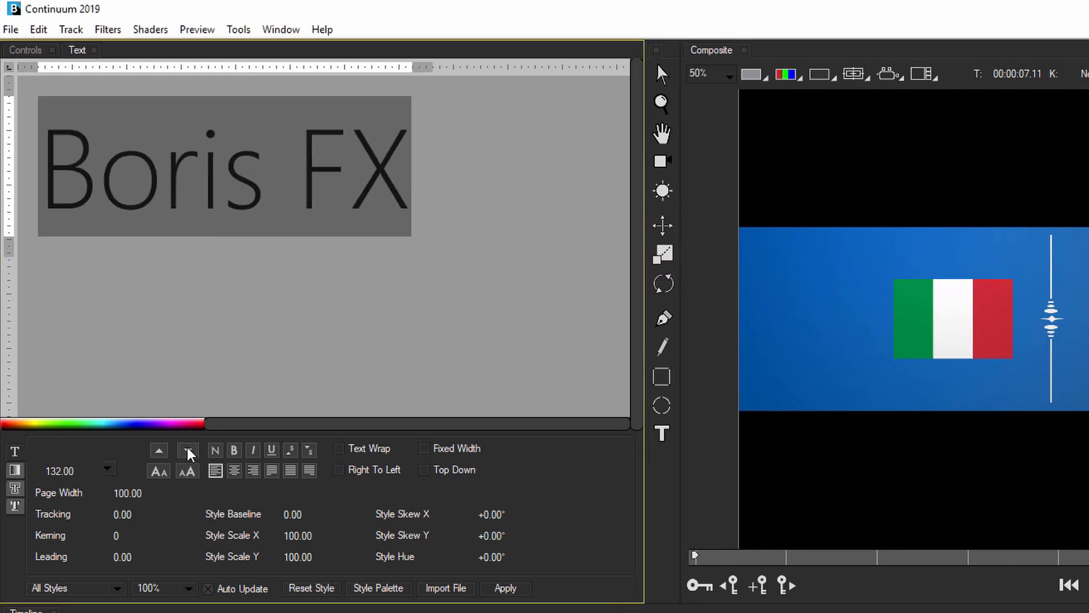
pyautogui.click(189, 454)
pyautogui.click(188, 454)
pyautogui.click(188, 453)
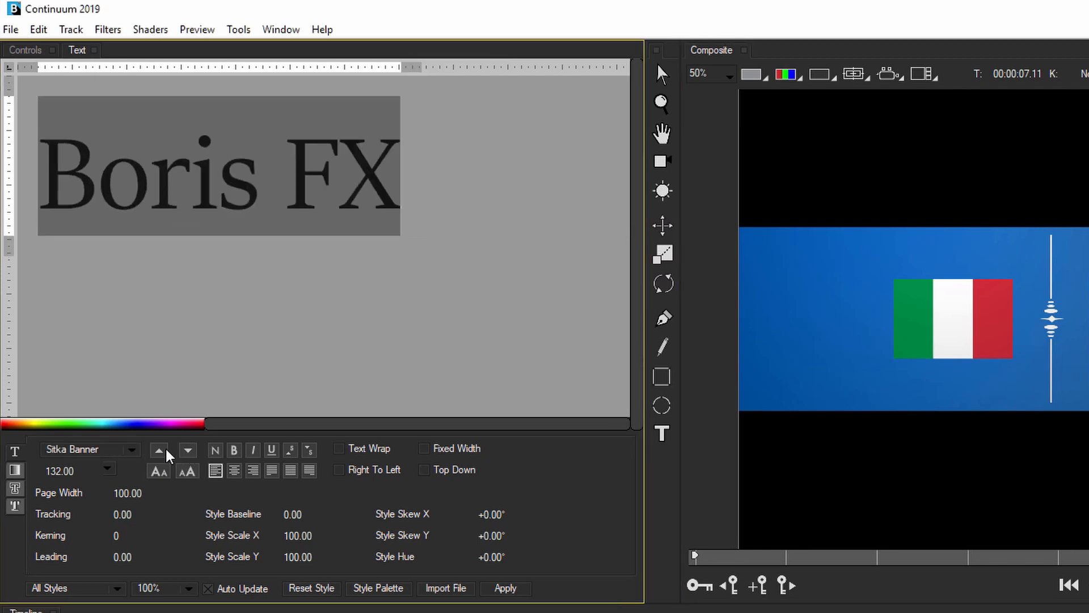
pyautogui.click(159, 452)
pyautogui.click(159, 452)
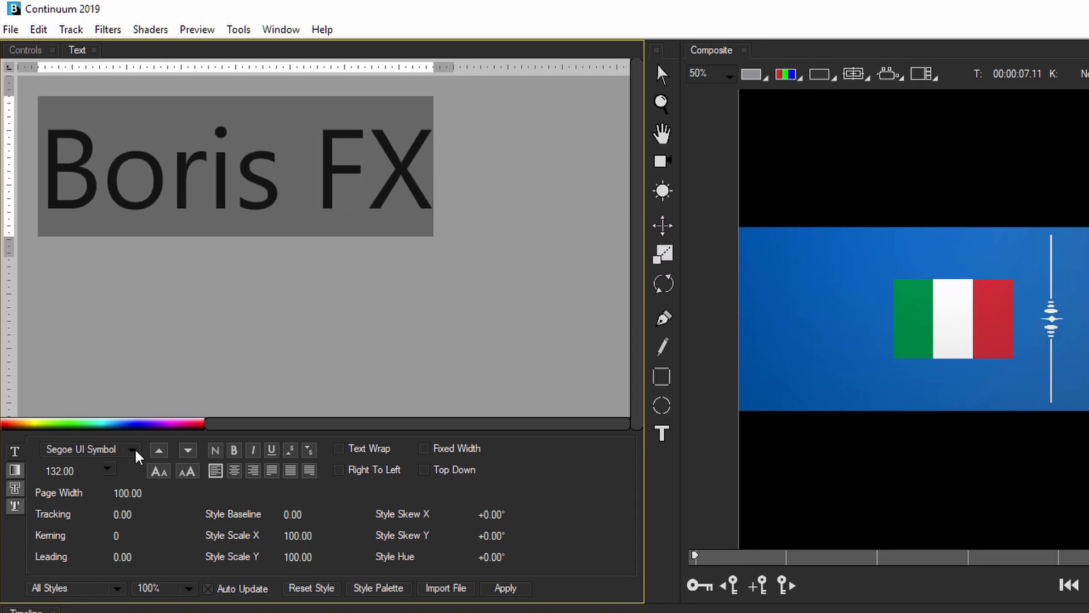
# - Set the Boris FX text to a Source Sans Pro font at size 36
pyautogui.click(131, 450)
pyautogui.moveTo(207, 392); pyautogui.dragTo(199, 452)
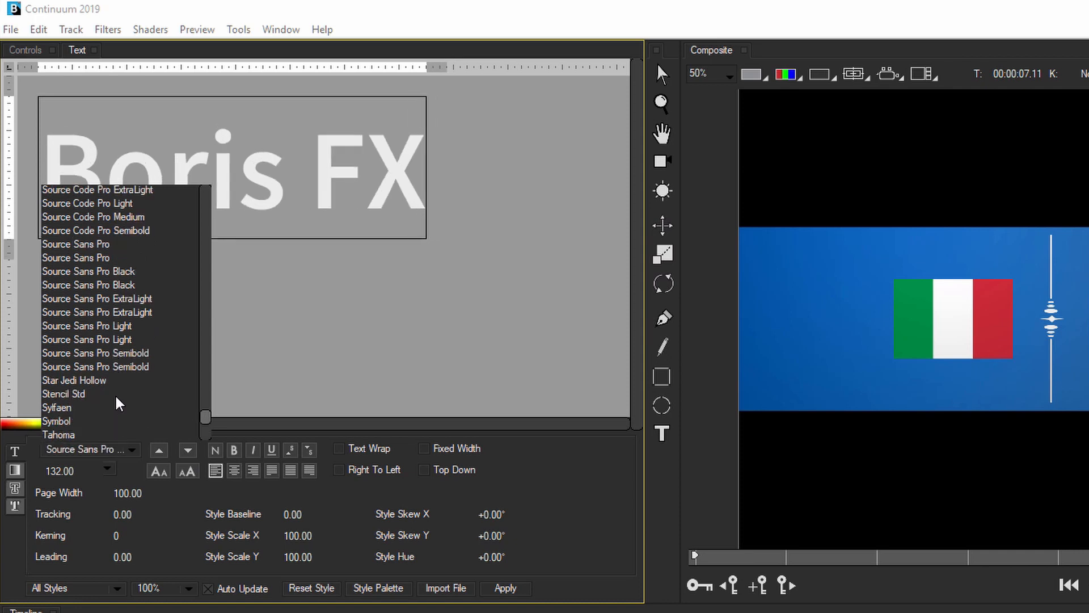
pyautogui.click(106, 469)
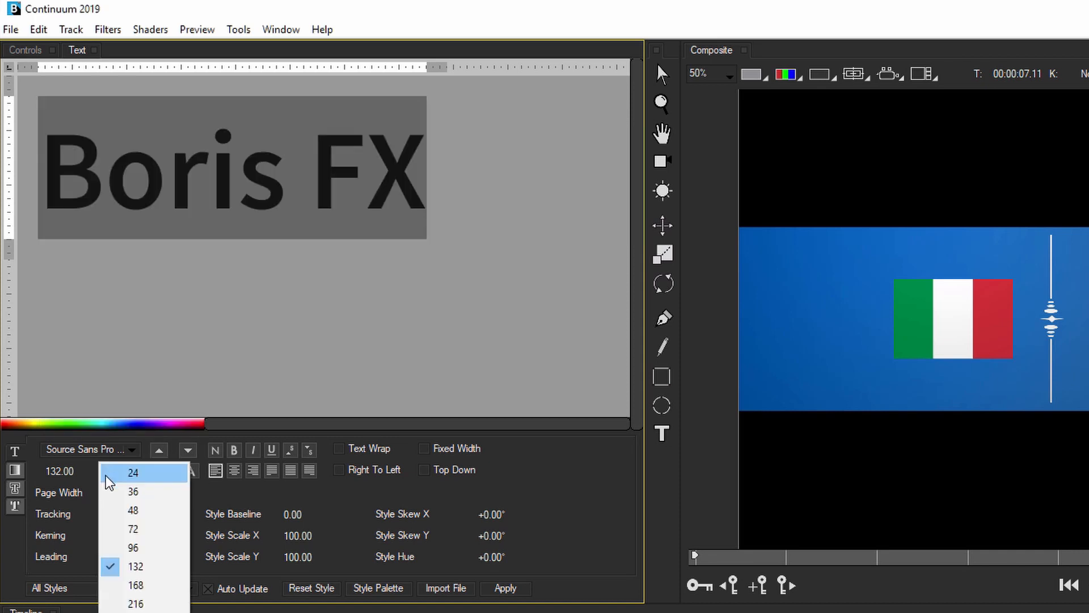
pyautogui.click(141, 513)
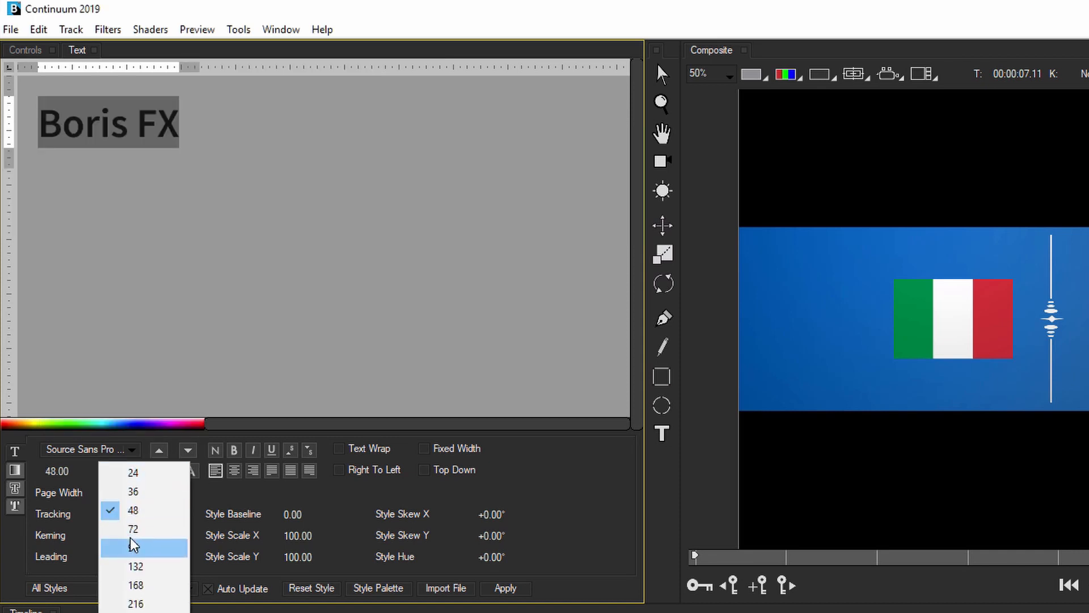
pyautogui.click(129, 529)
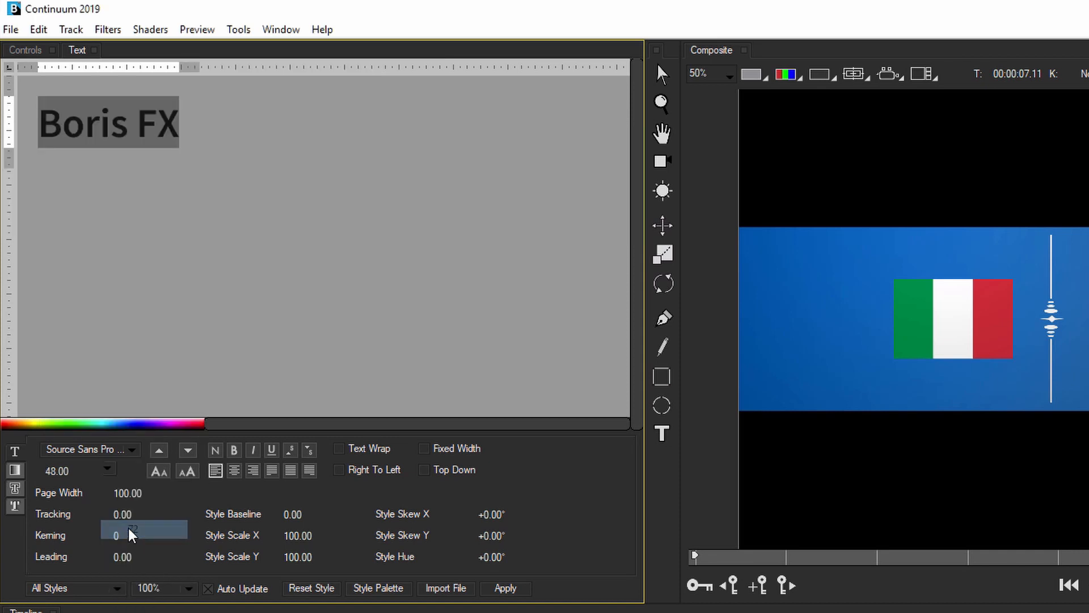
pyautogui.click(108, 469)
pyautogui.click(129, 498)
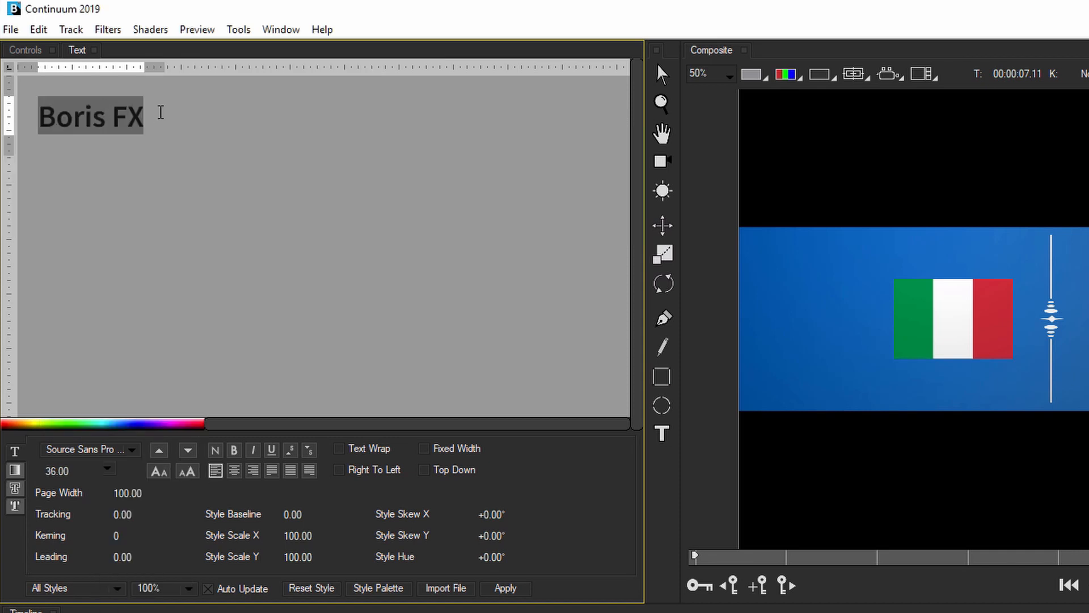
# - Replace the Boris FX text with GIORGIO on the first line and CHIELLINI on the second
pyautogui.click(154, 116)
pyautogui.moveTo(152, 117); pyautogui.dragTo(36, 117)
pyautogui.press('Delete')
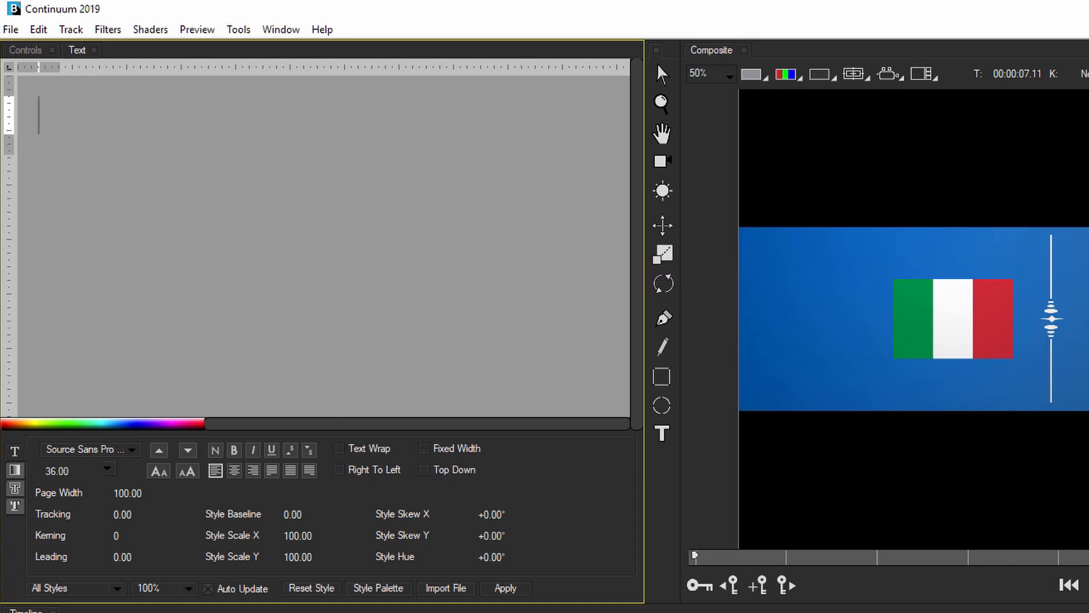
pyautogui.write('GIORGIO')
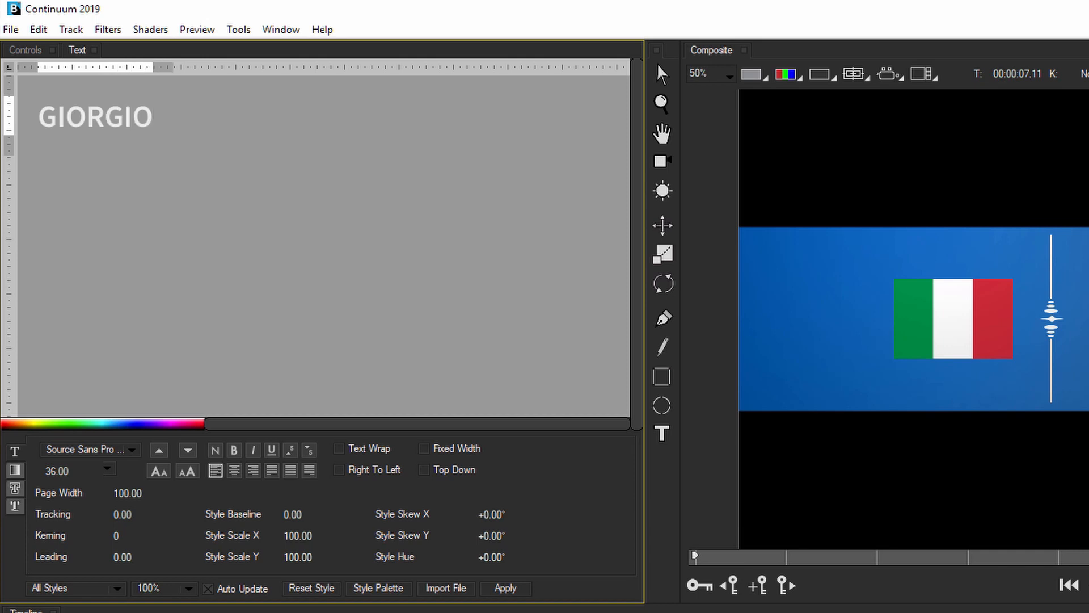
pyautogui.press('Return')
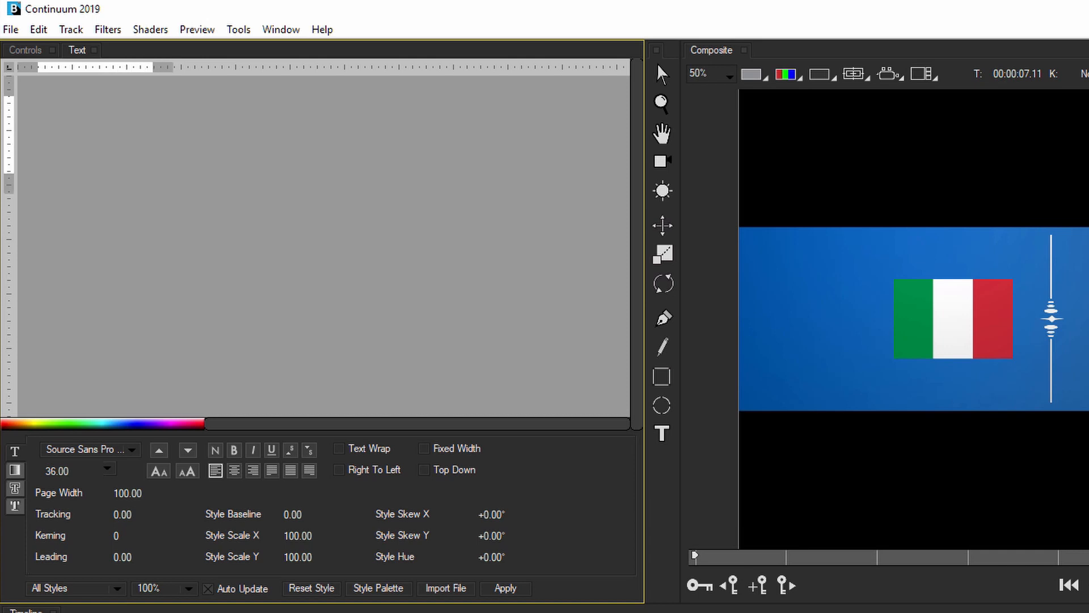
pyautogui.write('CHIELLINI')
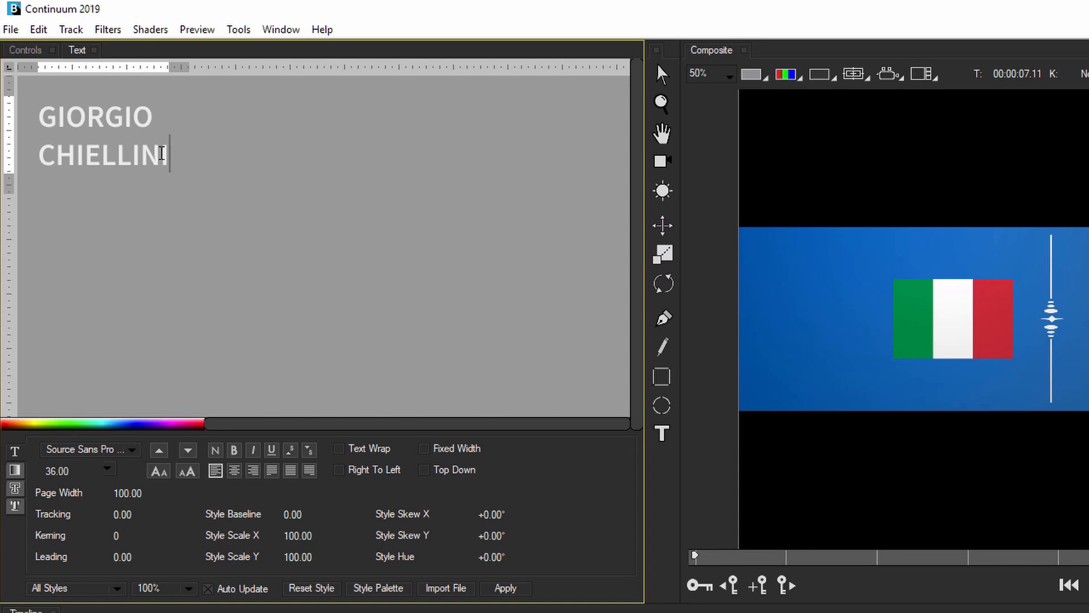
# - Set the font size of the second line, CHIELLINI, to 65
pyautogui.press('Up')
pyautogui.press('Left')
pyautogui.press('Left')
pyautogui.press('Left')
pyautogui.press('Left')
pyautogui.hotkey('shift', 'Right')
pyautogui.moveTo(182, 159); pyautogui.dragTo(38, 154)
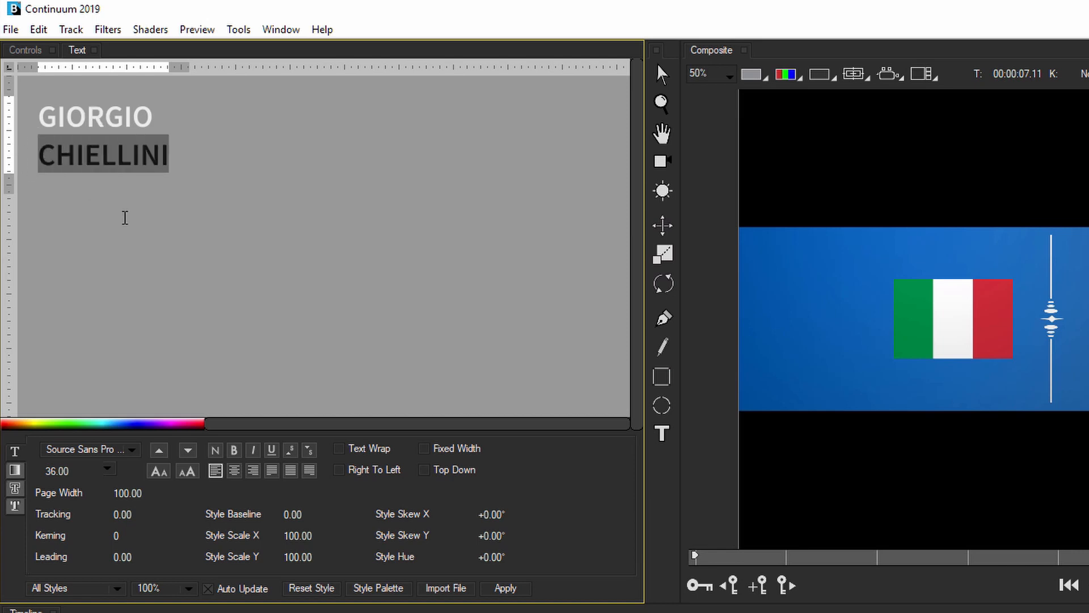
pyautogui.click(113, 471)
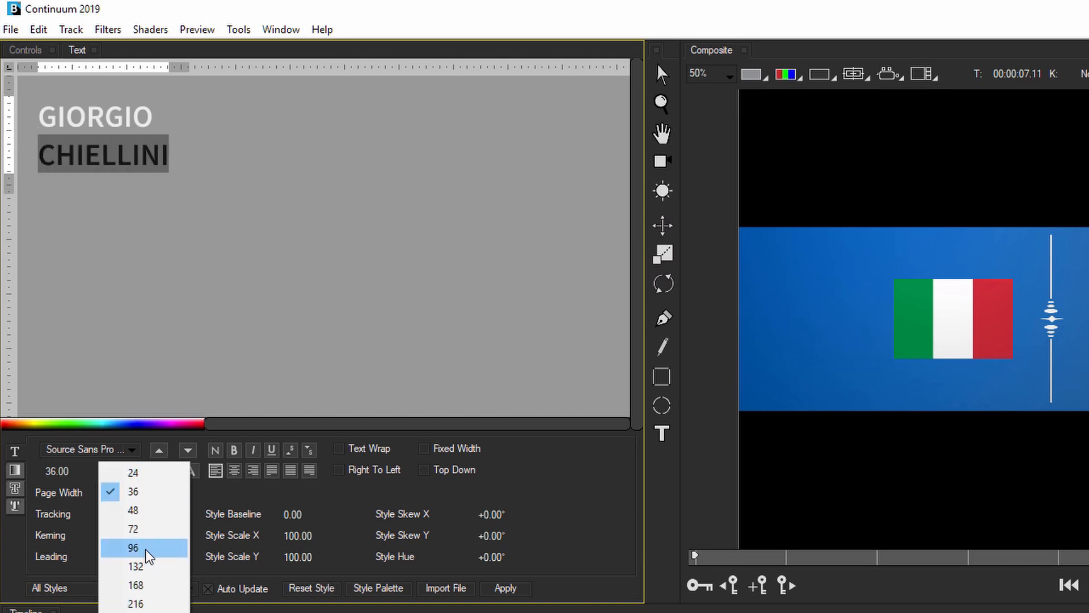
pyautogui.click(133, 529)
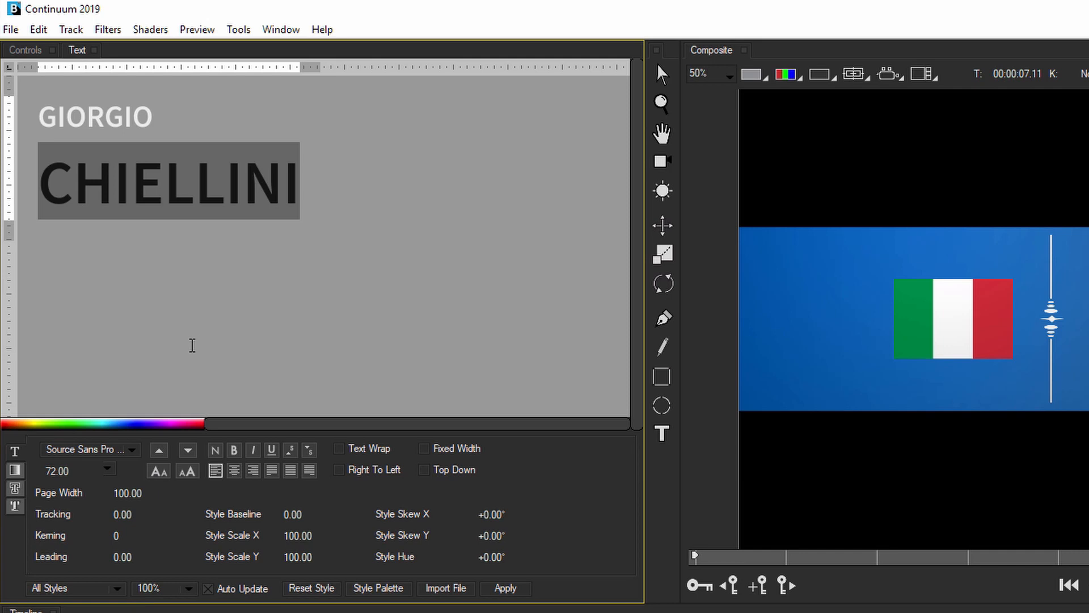
pyautogui.click(107, 468)
pyautogui.click(70, 473)
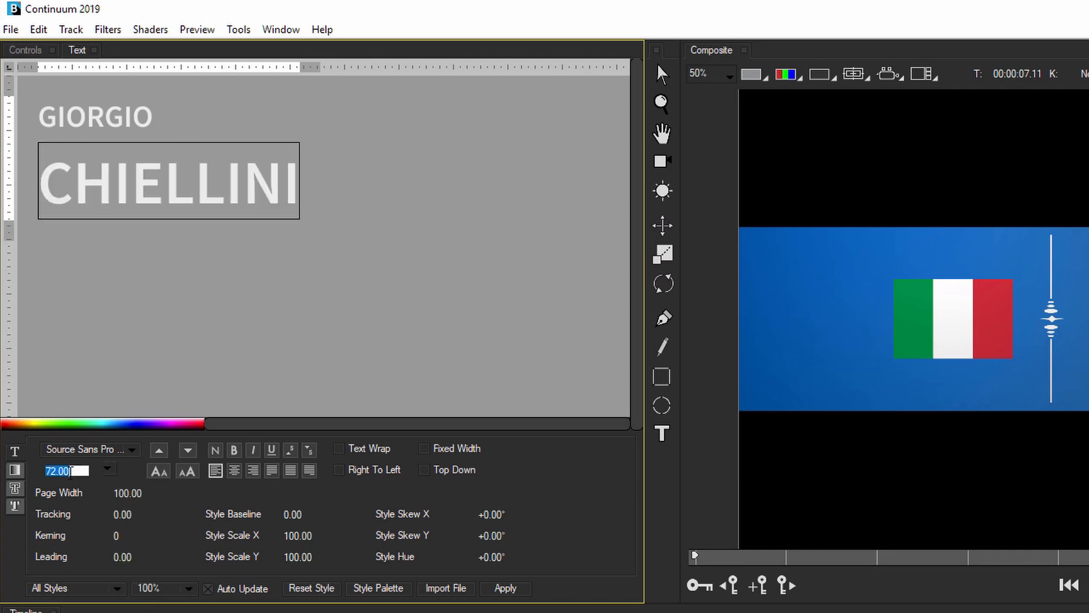
pyautogui.write('60')
pyautogui.press('Return')
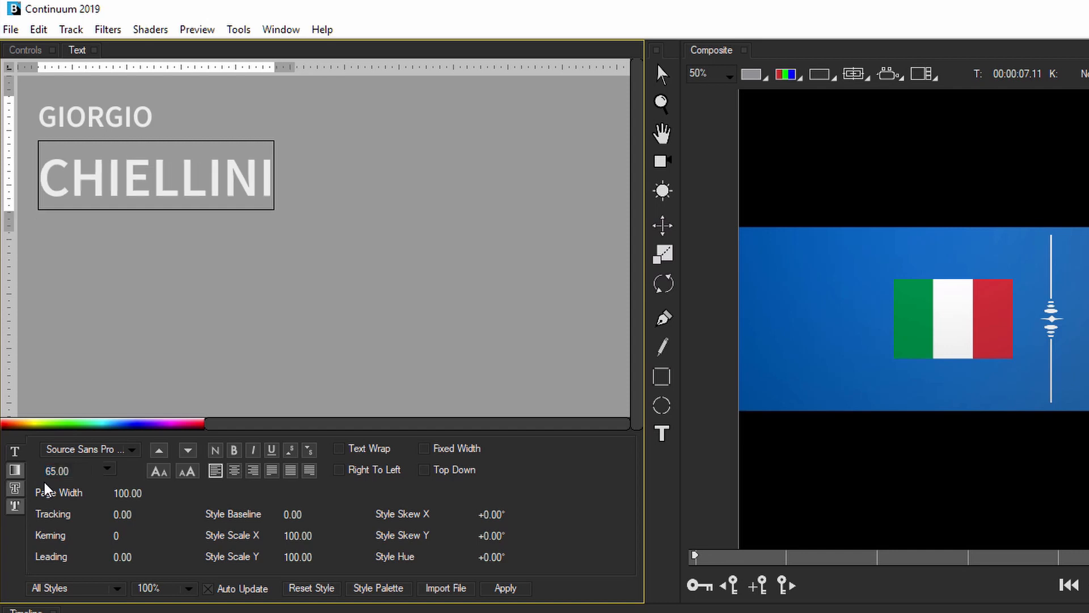
# - Tighten the leading of both name lines to -27.45
pyautogui.moveTo(270, 235); pyautogui.dragTo(39, 120)
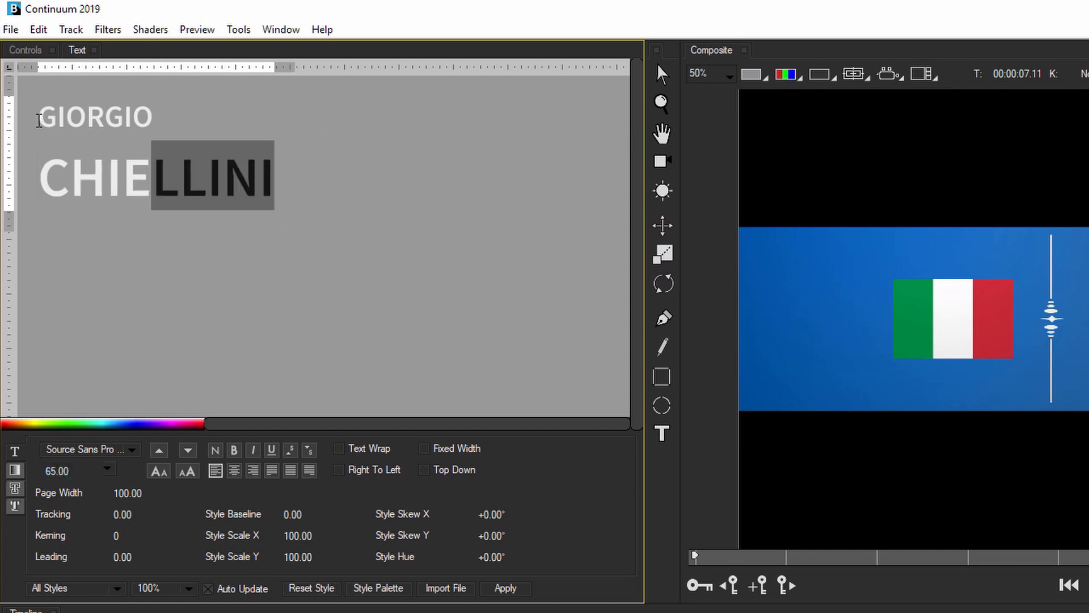
pyautogui.moveTo(121, 516); pyautogui.dragTo(121, 516)
pyautogui.moveTo(120, 558); pyautogui.dragTo(101, 557)
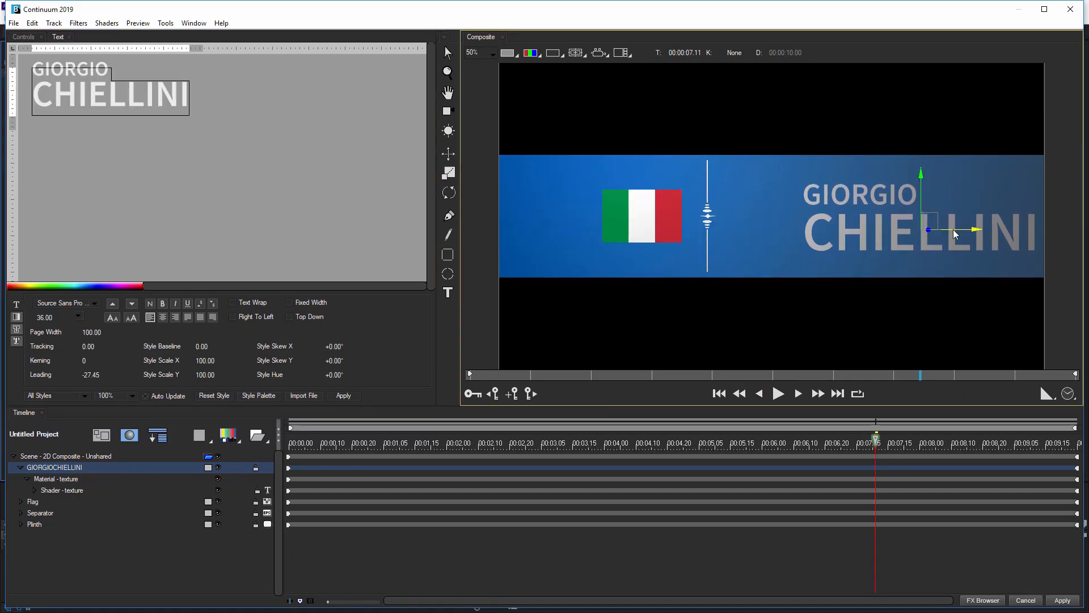
# - Move the two-line name text closer to the separator and slightly upward
pyautogui.moveTo(959, 232); pyautogui.dragTo(891, 230)
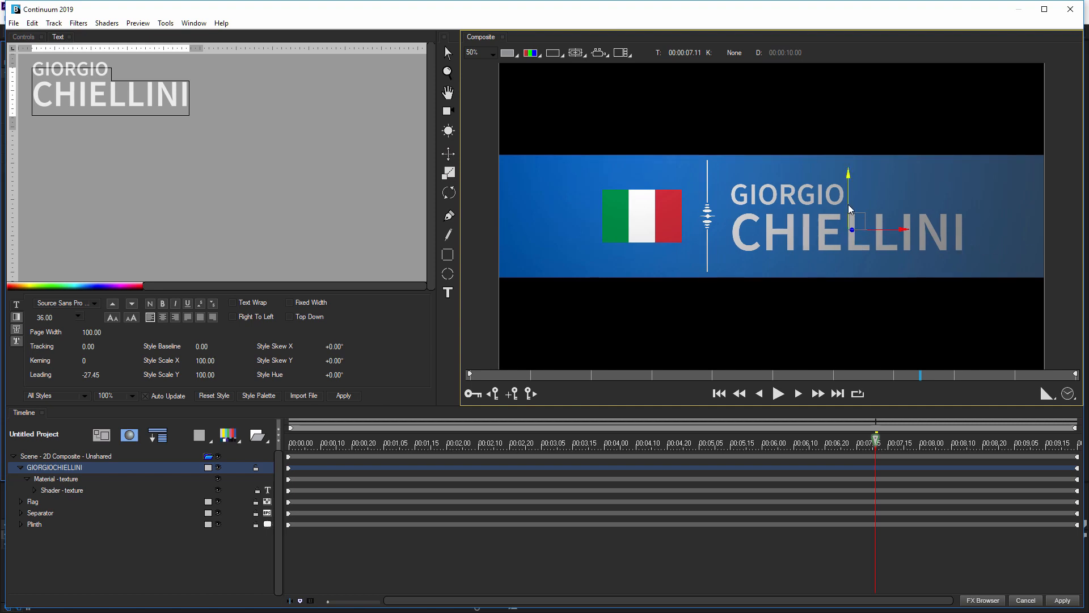
pyautogui.moveTo(849, 208); pyautogui.dragTo(849, 206)
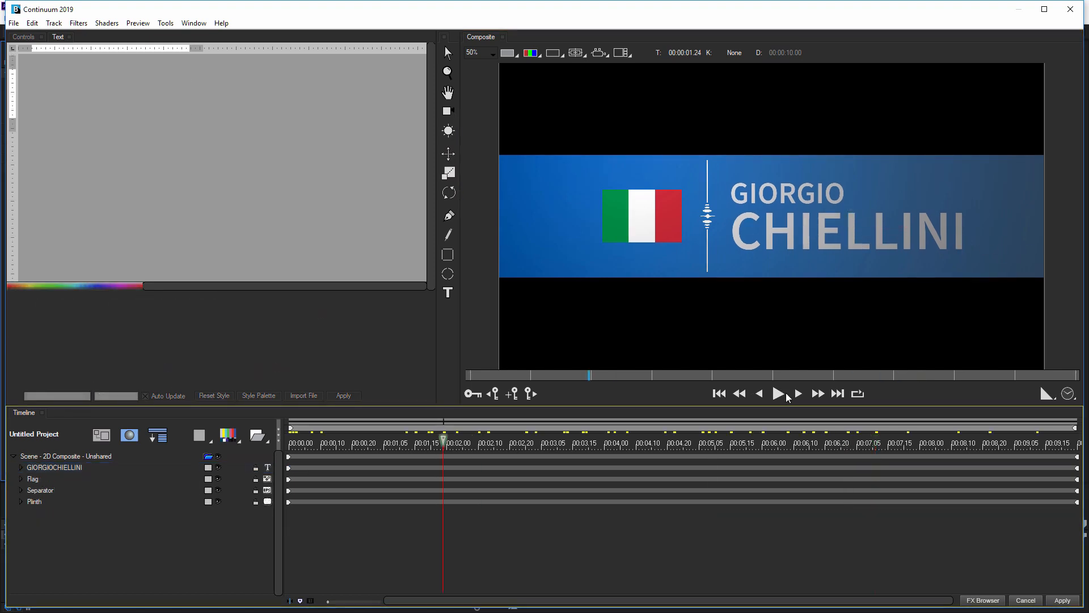
# - Play back and scrub through the strap to review the composite
pyautogui.click(781, 394)
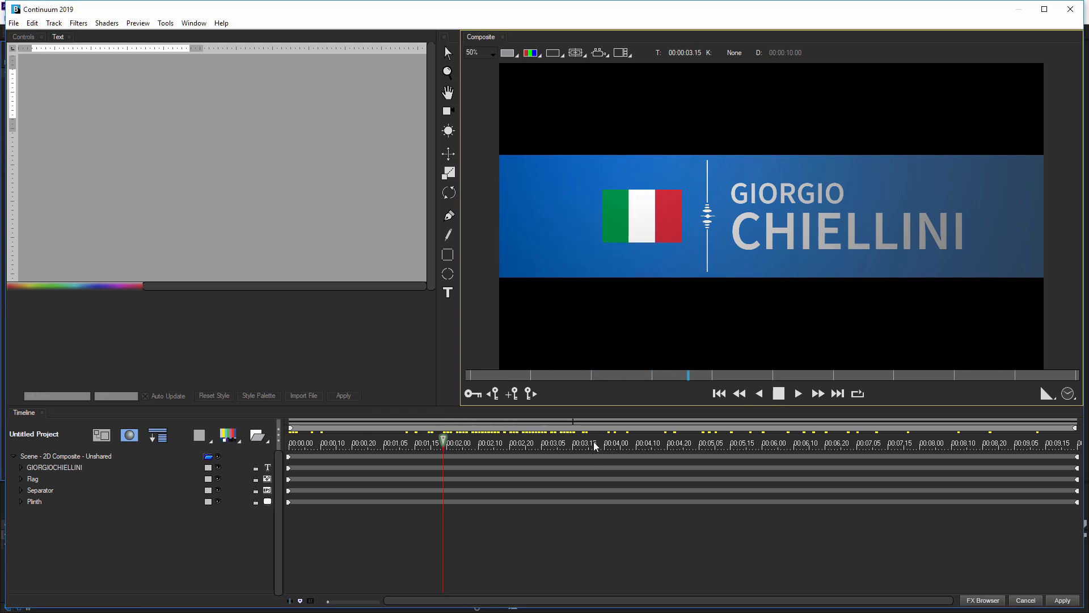
pyautogui.click(777, 394)
pyautogui.click(780, 394)
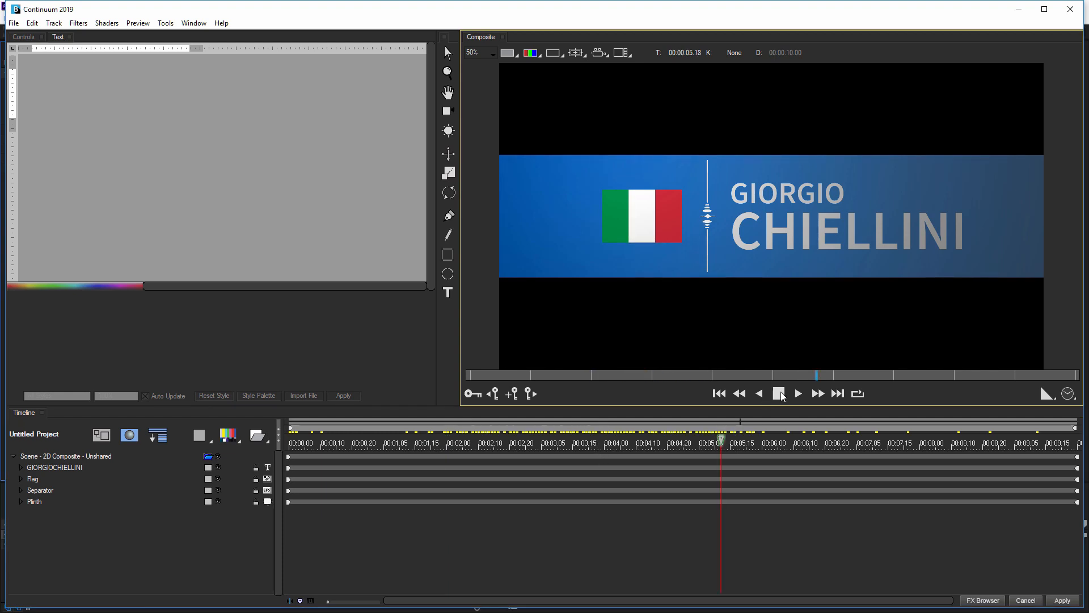
pyautogui.click(781, 394)
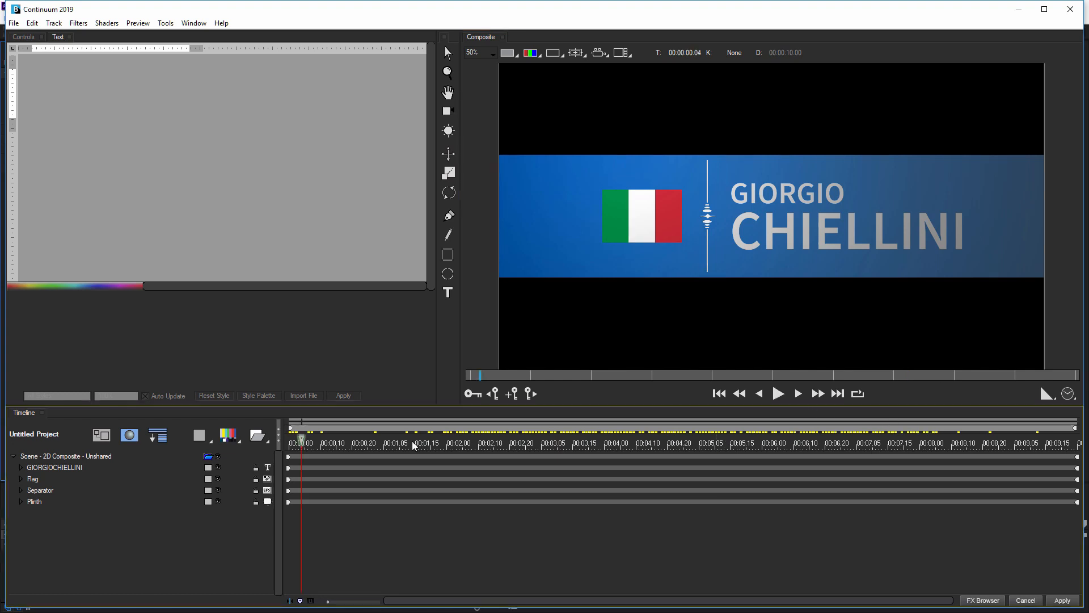
pyautogui.moveTo(335, 441); pyautogui.dragTo(661, 442)
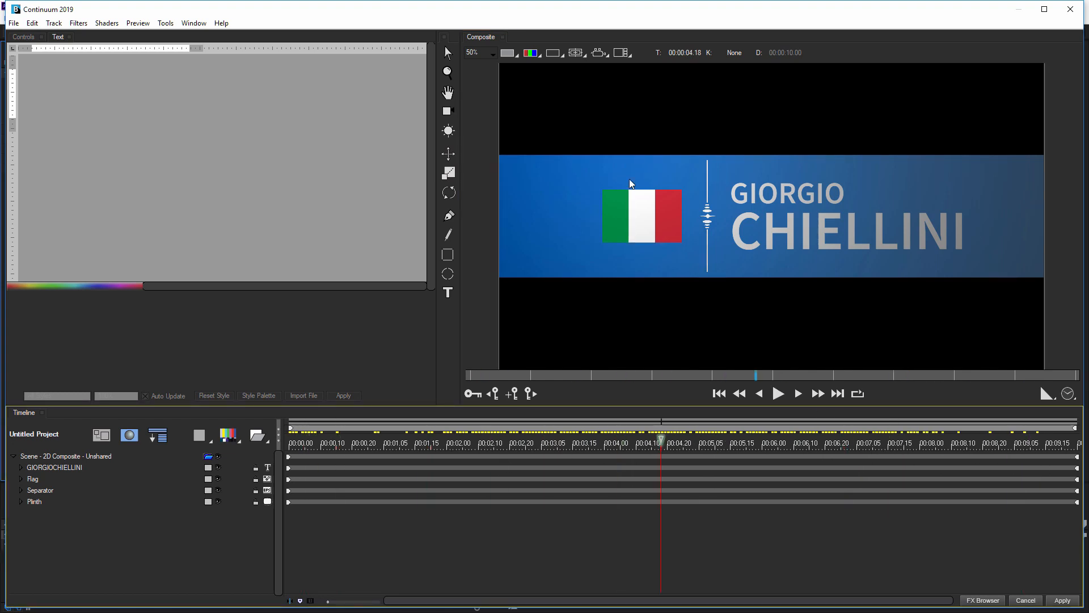
# - Apply the Light Rays shader to the Flag track and move its centre below the flag to about X 476, Y 930
pyautogui.click(33, 480)
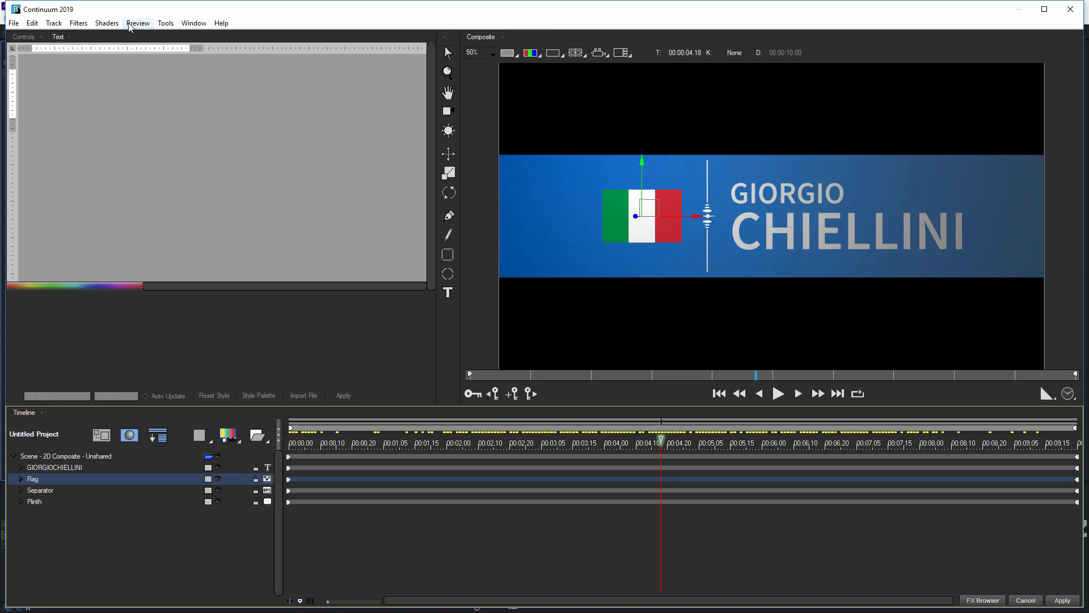
pyautogui.click(106, 23)
pyautogui.moveTo(113, 65)
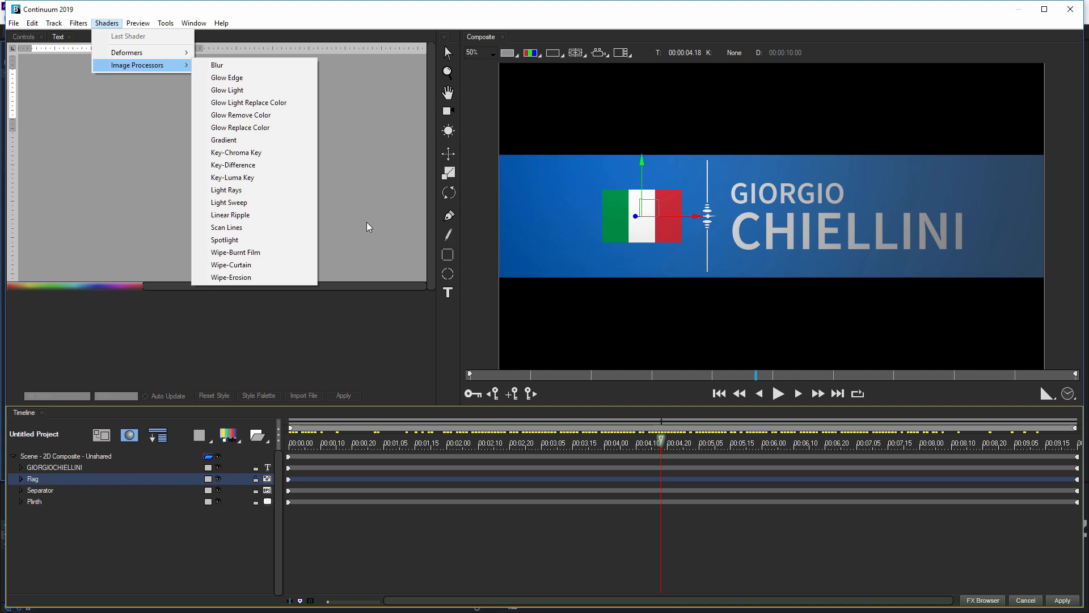
pyautogui.click(249, 191)
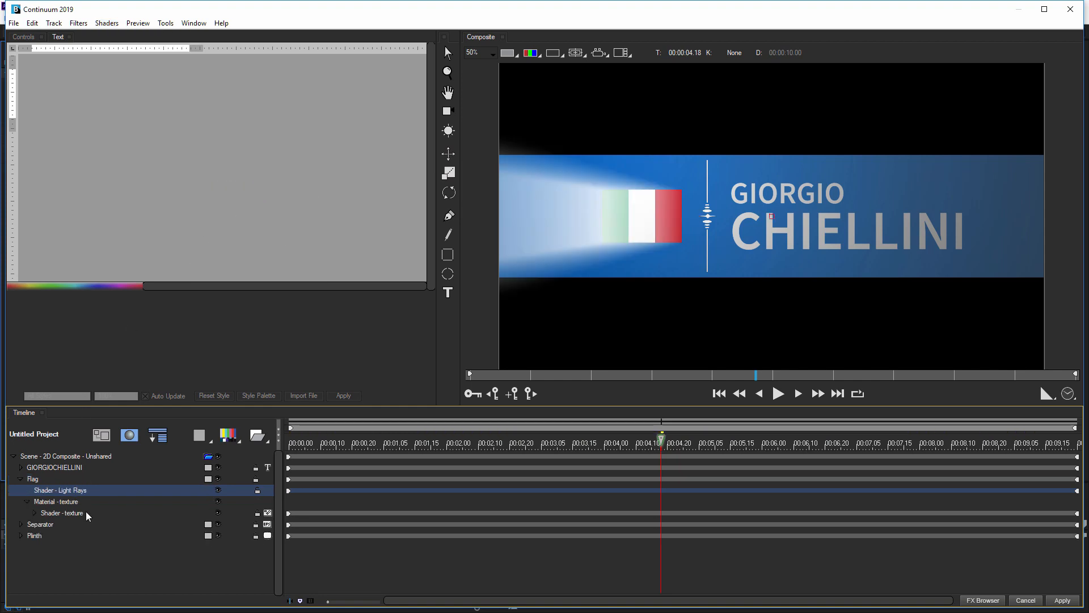
pyautogui.click(28, 37)
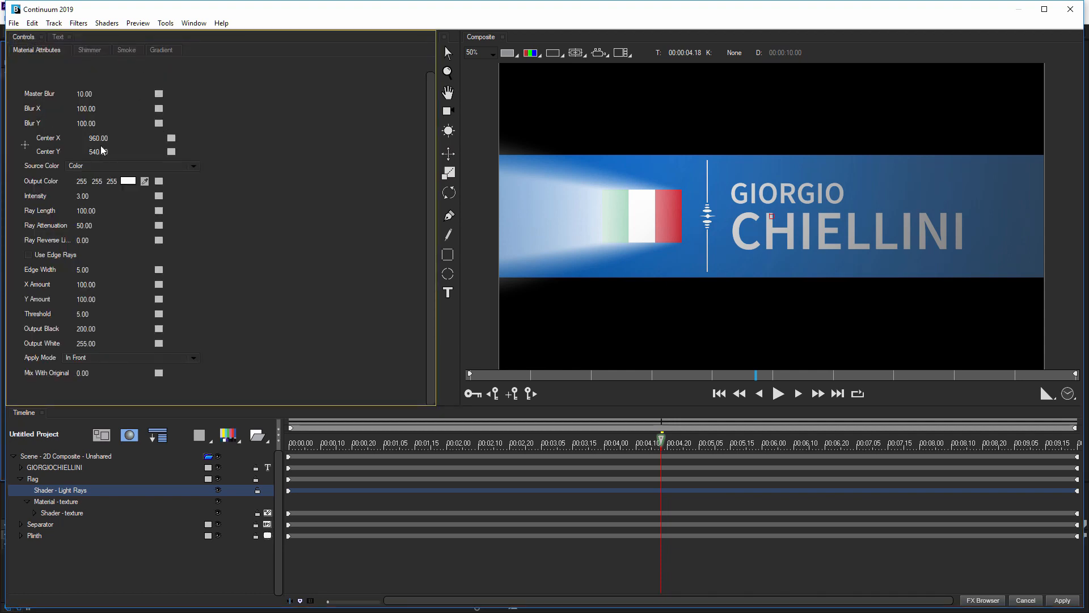
pyautogui.moveTo(100, 138)
pyautogui.mouseDown()
pyautogui.moveTo(147, 142)
pyautogui.moveTo(7, 154)
pyautogui.mouseUp()
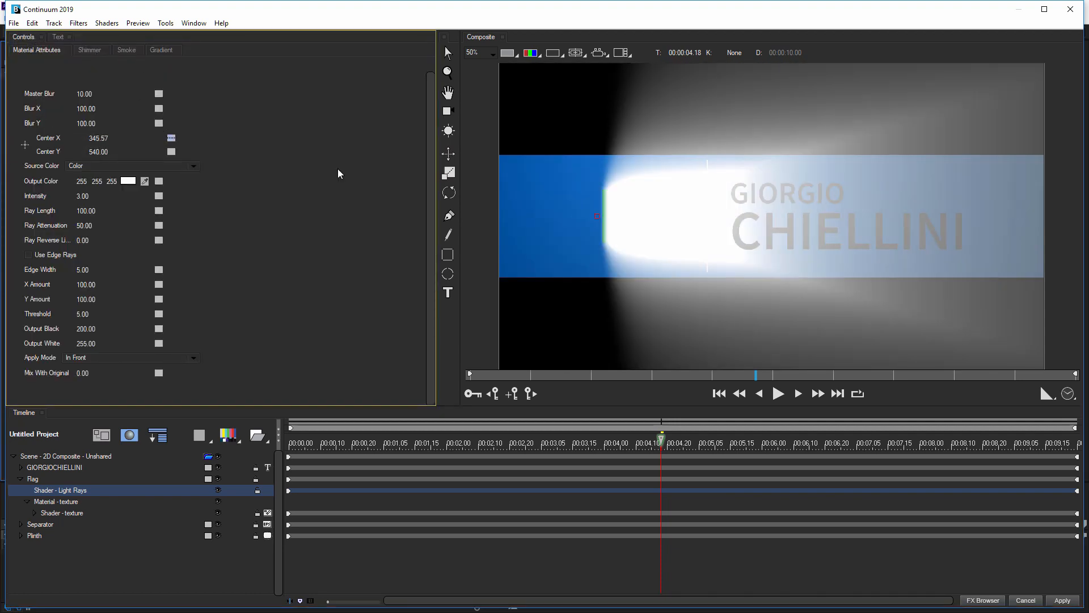
pyautogui.moveTo(597, 216)
pyautogui.mouseDown()
pyautogui.moveTo(625, 182)
pyautogui.moveTo(673, 187)
pyautogui.moveTo(624, 183)
pyautogui.moveTo(647, 157)
pyautogui.moveTo(650, 105)
pyautogui.moveTo(633, 327)
pyautogui.mouseUp()
# - Delete the Light Rays shader from the Flag track
pyautogui.click(104, 23)
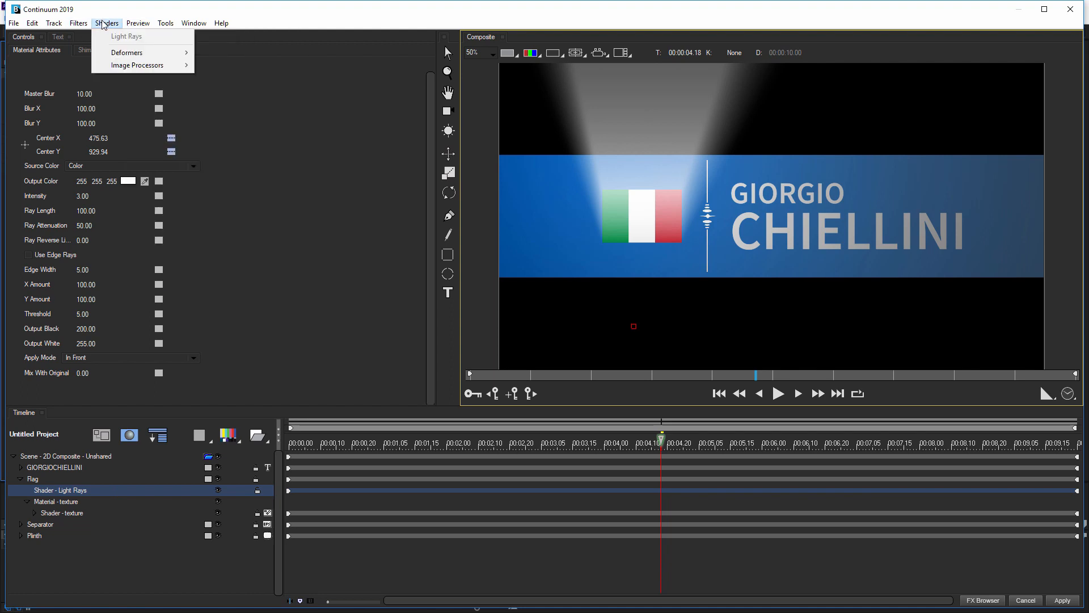
pyautogui.click(69, 491)
pyautogui.press('Delete')
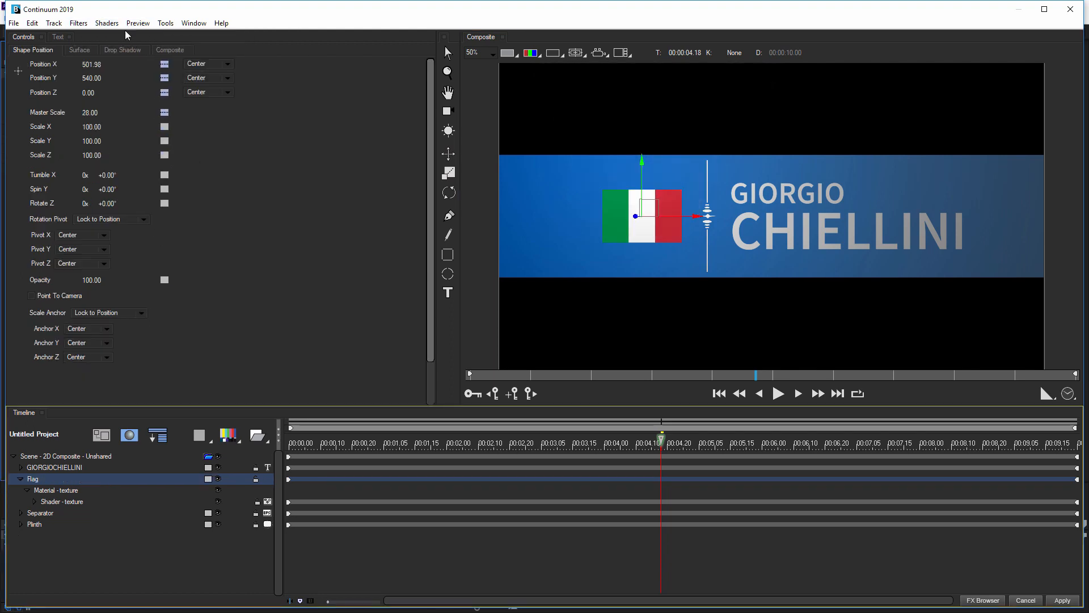
# - Try the Scan Lines and Spotlight shaders on the flag, deleting each one after viewing it
pyautogui.click(107, 23)
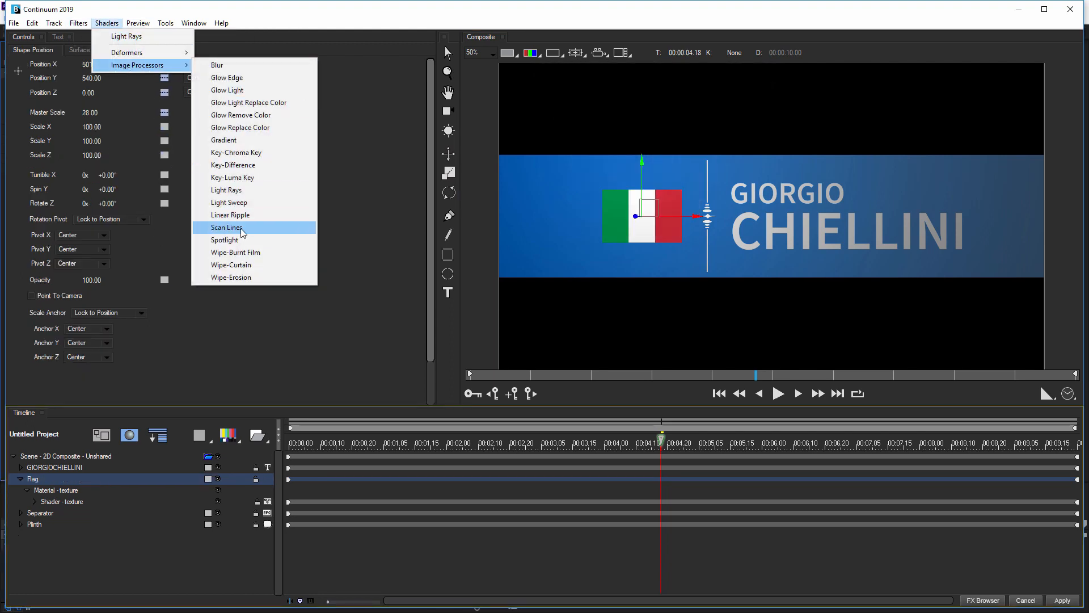
pyautogui.click(247, 230)
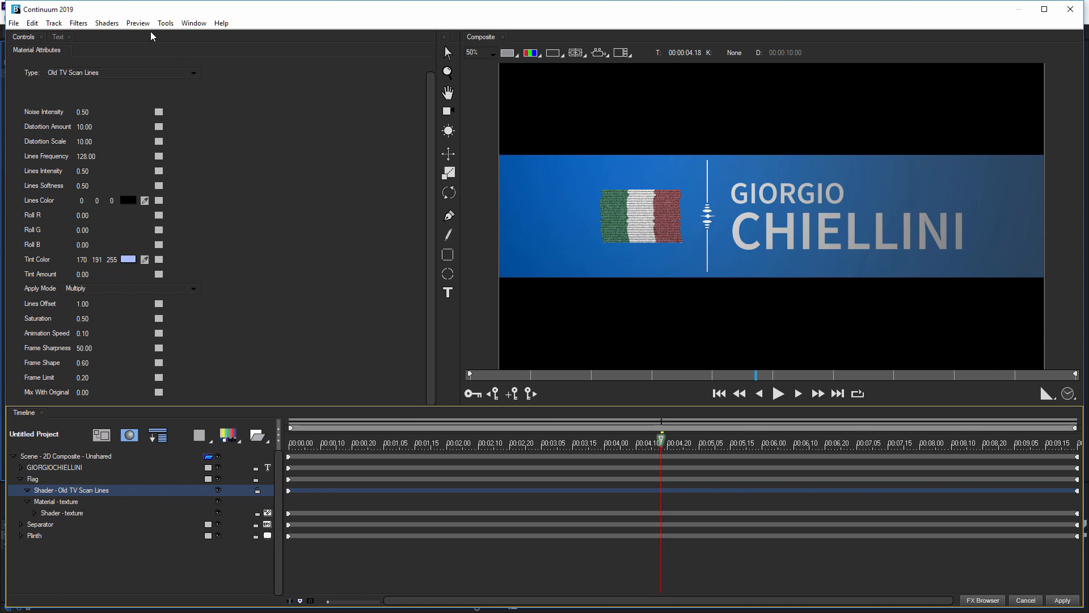
pyautogui.press('Delete')
pyautogui.click(134, 25)
pyautogui.moveTo(116, 26)
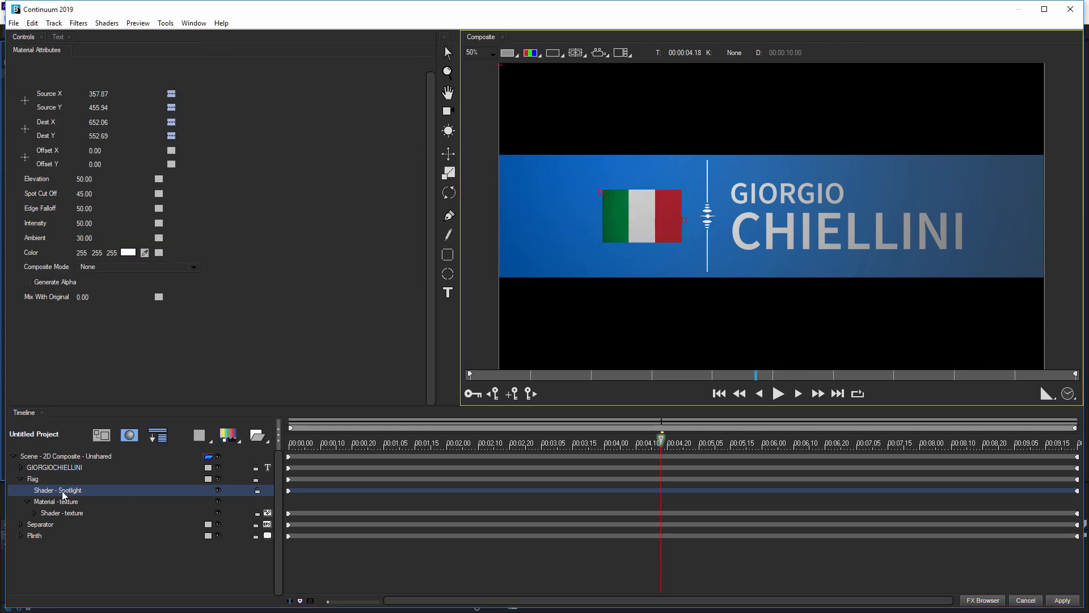
pyautogui.press('Delete')
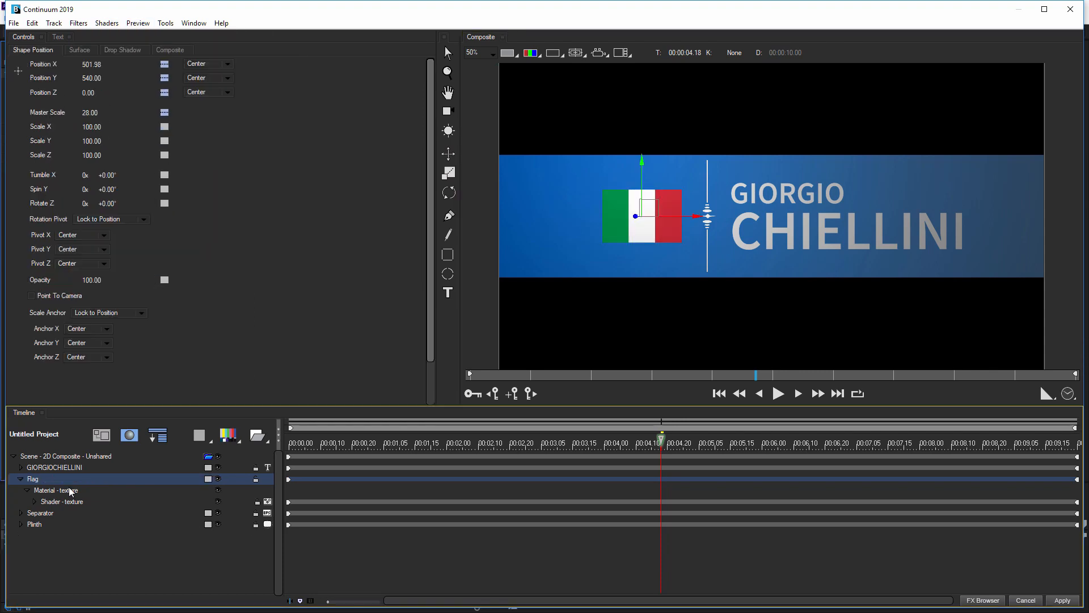
# - Apply the Mesh_Chaos deformer to the Flag track with a Chaos Amount of 2
pyautogui.click(107, 23)
pyautogui.moveTo(143, 56)
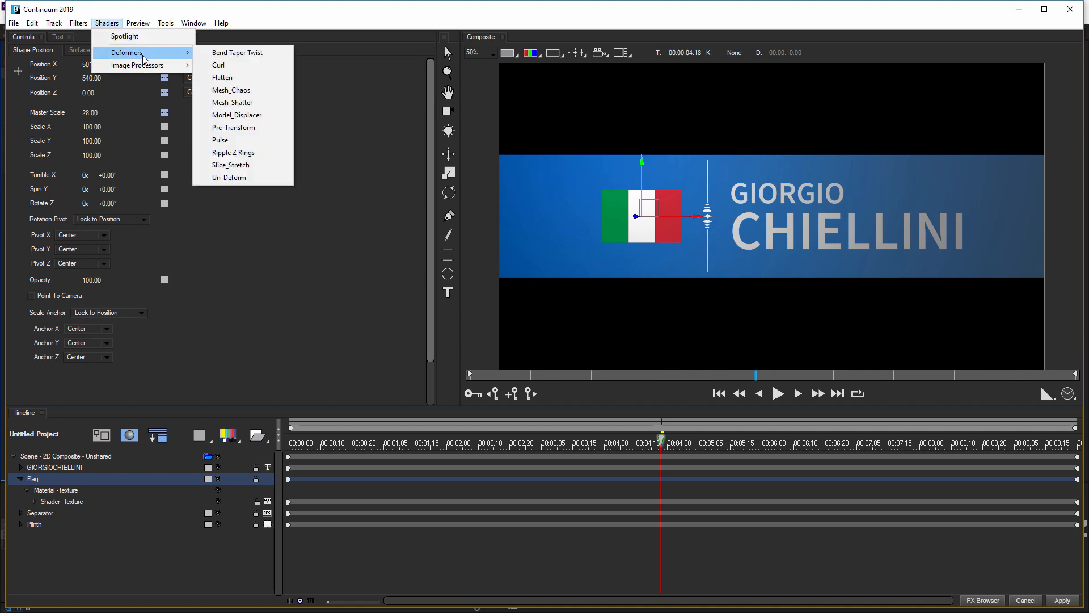
pyautogui.click(268, 96)
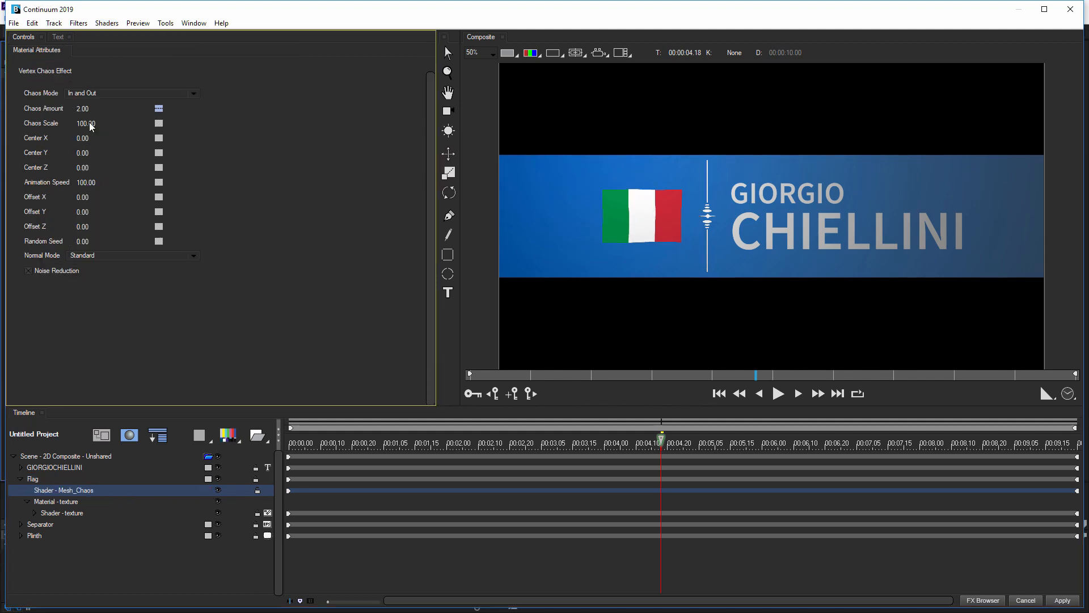
# - Try other Chaos Scale and Animation Speed values on the flag's deformer, restoring both to 100
pyautogui.moveTo(91, 126); pyautogui.dragTo(78, 123)
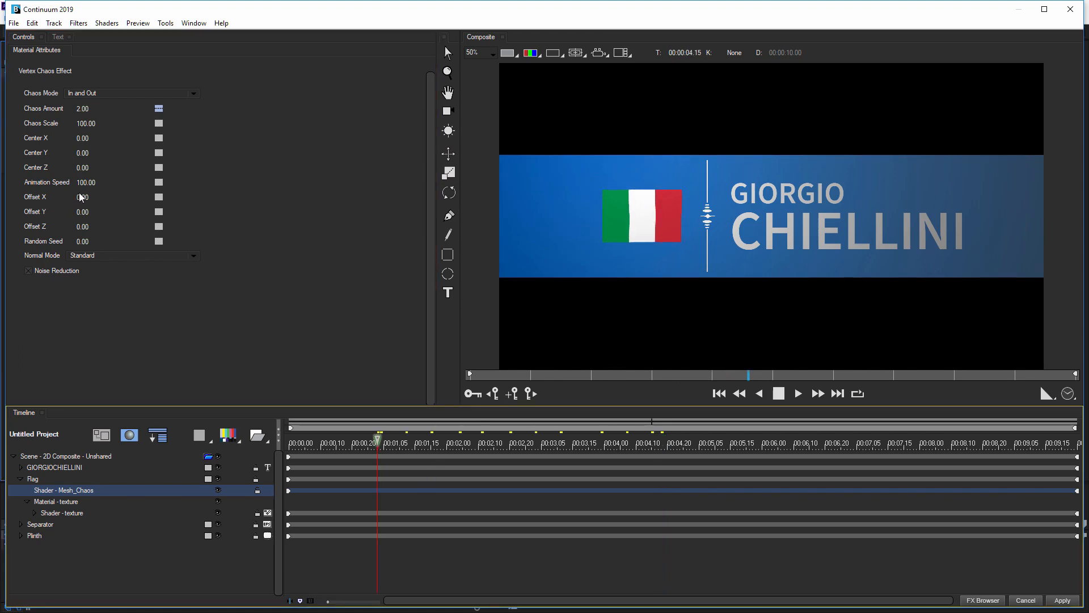
pyautogui.press('space')
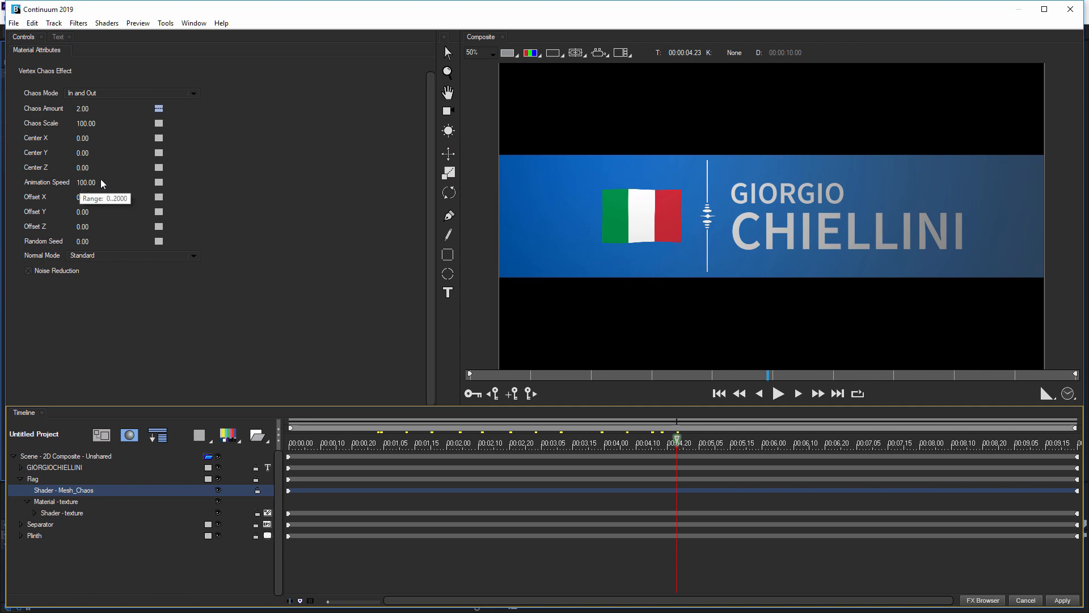
pyautogui.click(76, 181)
pyautogui.moveTo(78, 182); pyautogui.dragTo(209, 174)
pyautogui.hotkey('ctrl', 'z')
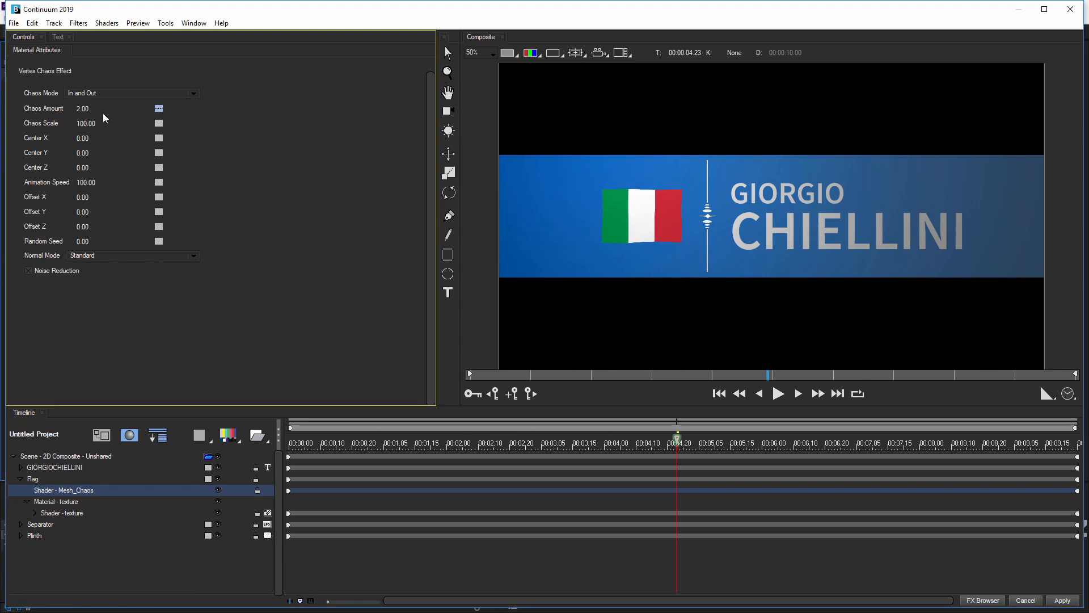
# - Set the Mesh_Chaos shader's Center X to -1 and its Chaos Amount to 4
pyautogui.moveTo(86, 108); pyautogui.dragTo(56, 137)
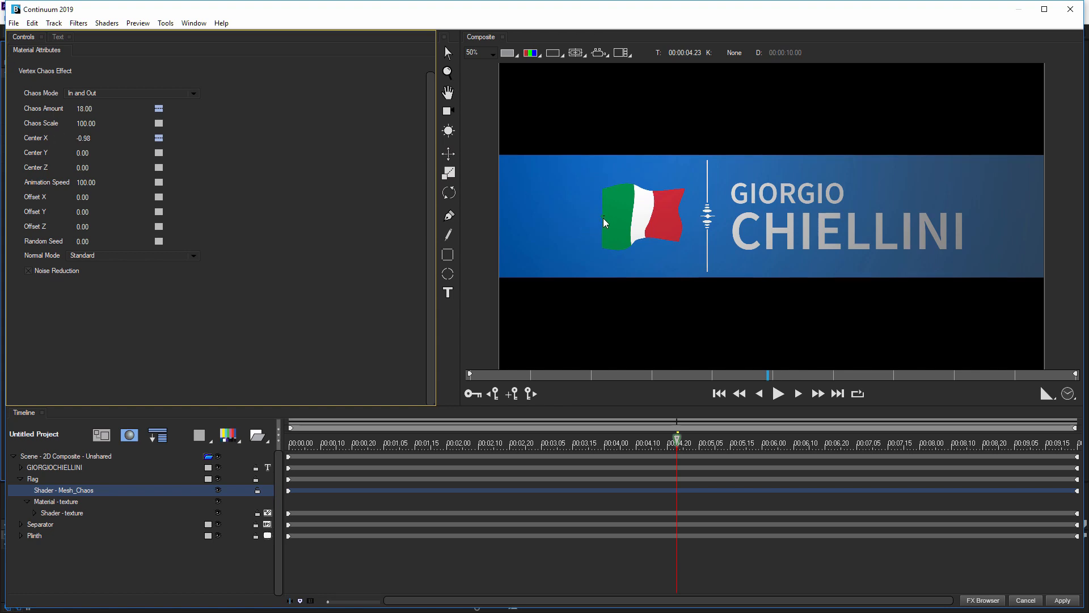
pyautogui.click(81, 138)
pyautogui.press('Return')
pyautogui.moveTo(83, 107)
pyautogui.mouseDown()
pyautogui.moveTo(72, 108)
pyautogui.moveTo(82, 109)
pyautogui.mouseUp()
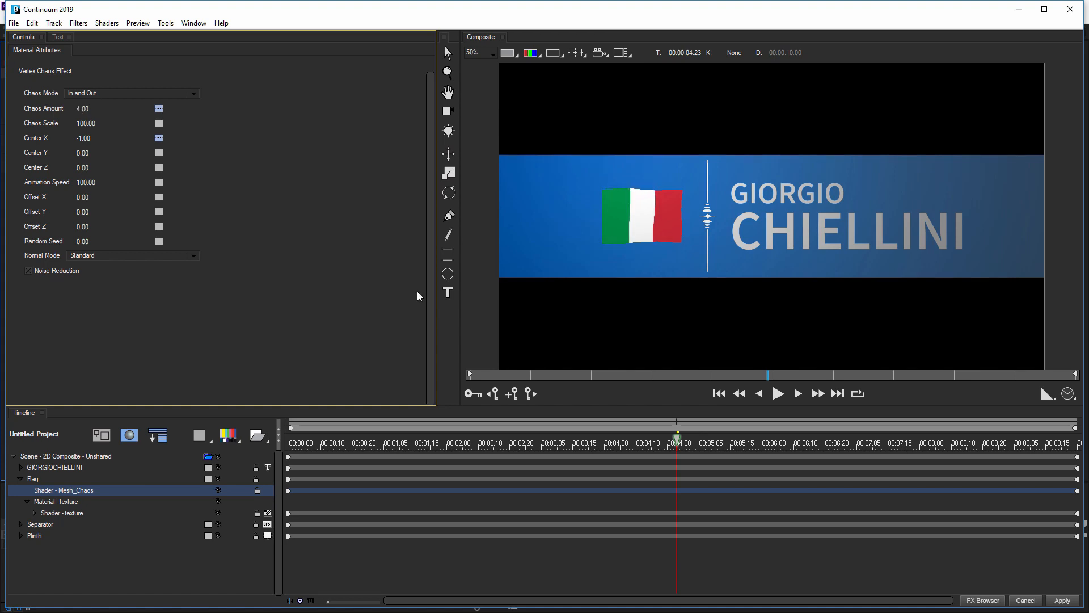
# - Scrub and play the waving flag along the timeline, enlarging the composite preview to view it
pyautogui.moveTo(676, 442); pyautogui.dragTo(1060, 456)
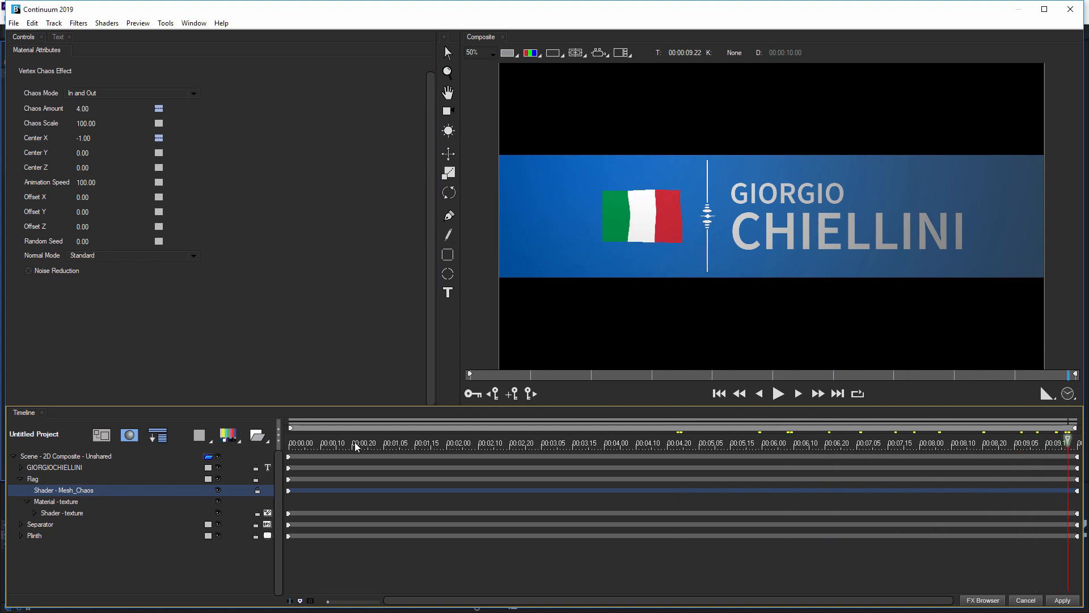
pyautogui.moveTo(490, 443); pyautogui.dragTo(642, 451)
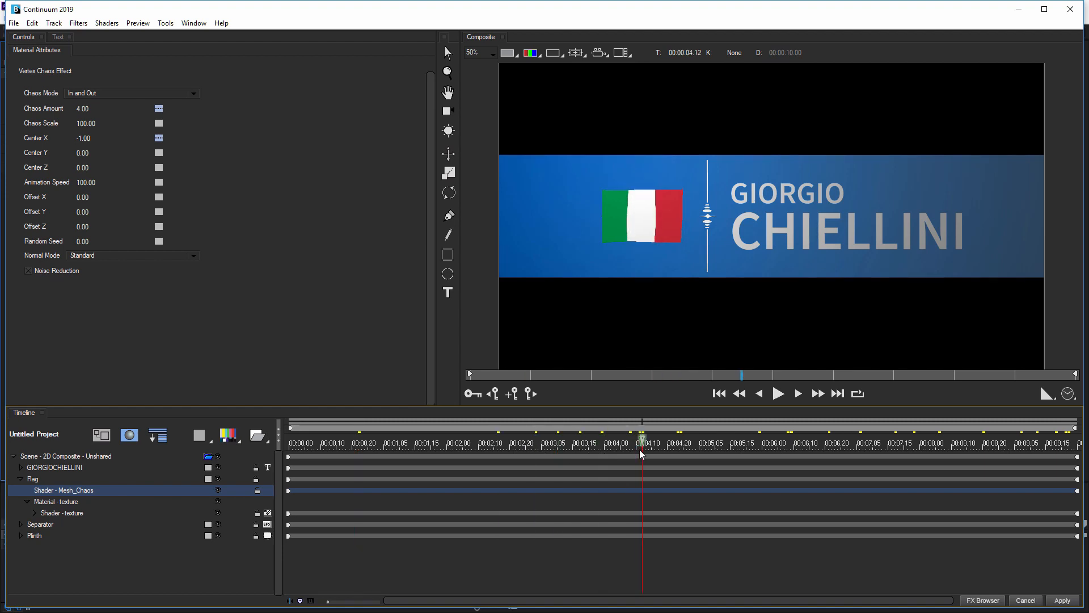
pyautogui.press('space')
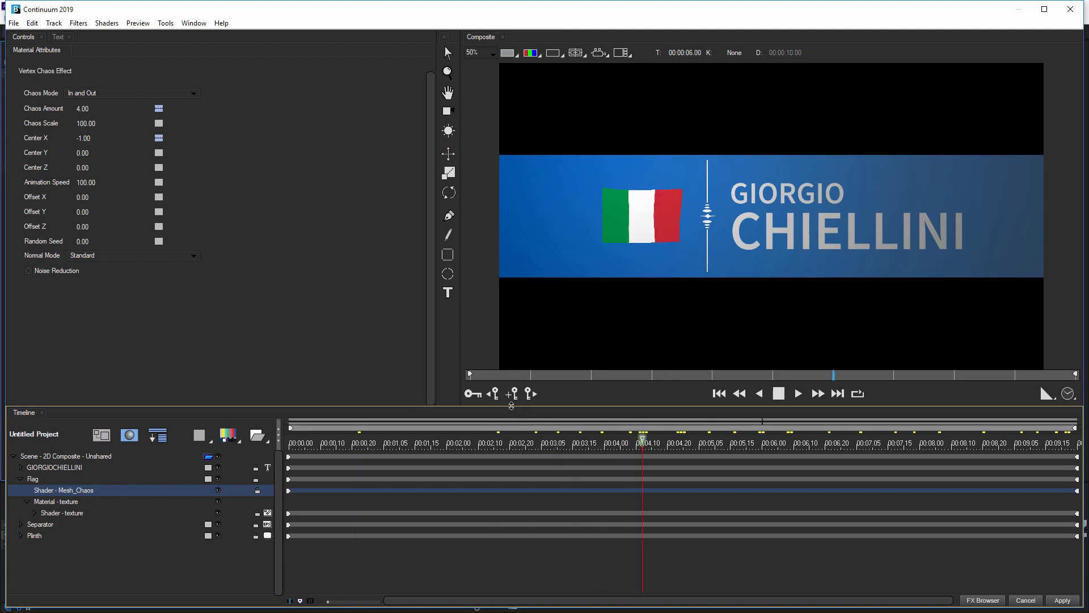
pyautogui.moveTo(512, 405); pyautogui.dragTo(511, 461)
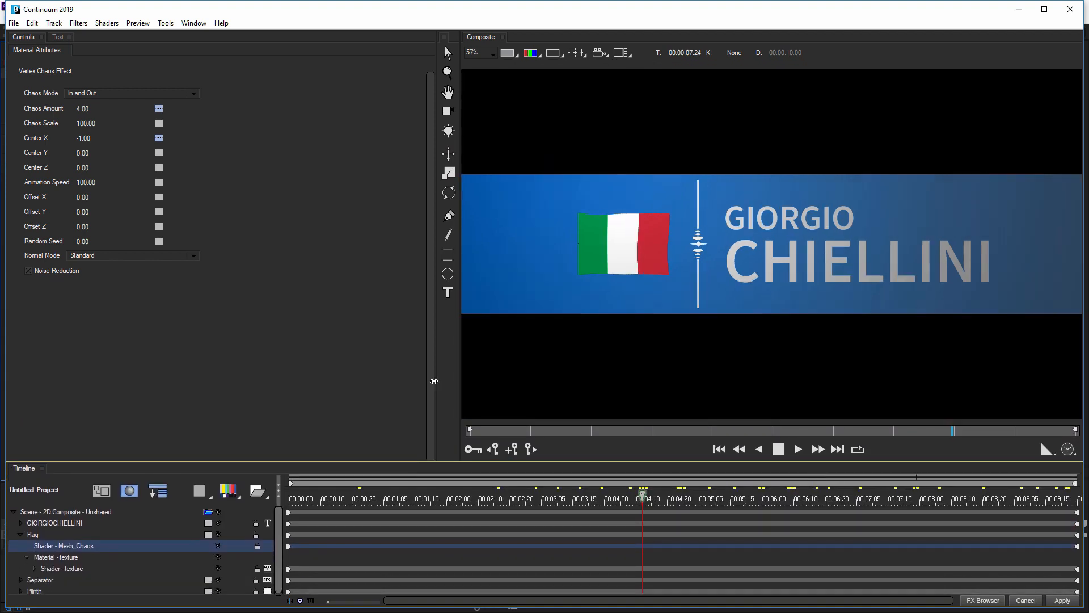
# - Enlarge the composite preview and set the Mesh_Chaos shader's Animation Speed to 15
pyautogui.moveTo(434, 381); pyautogui.dragTo(311, 369)
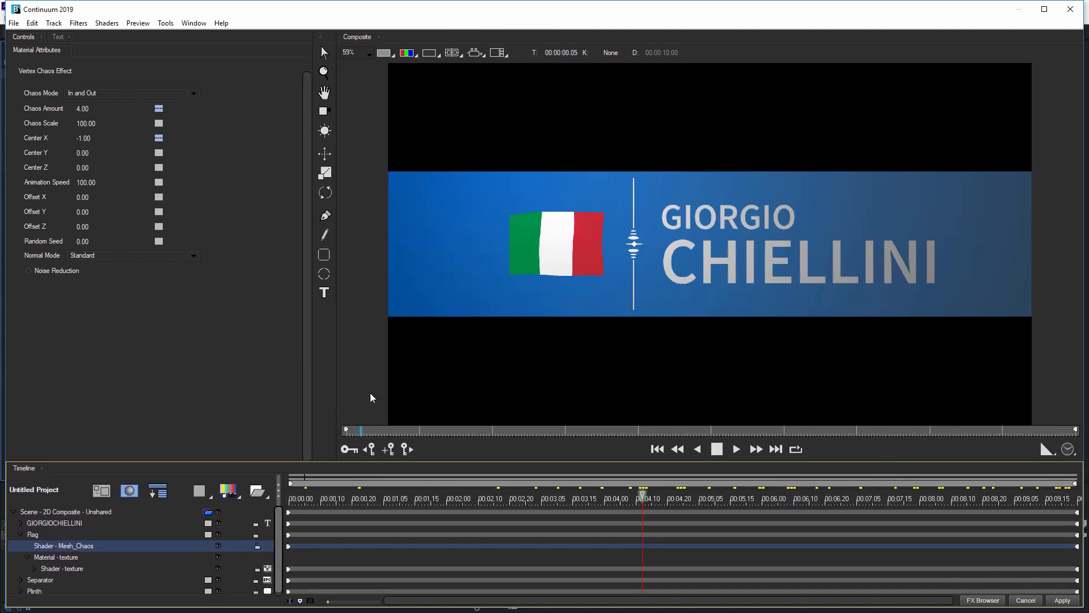
pyautogui.moveTo(83, 184); pyautogui.dragTo(148, 294)
pyautogui.click(86, 184)
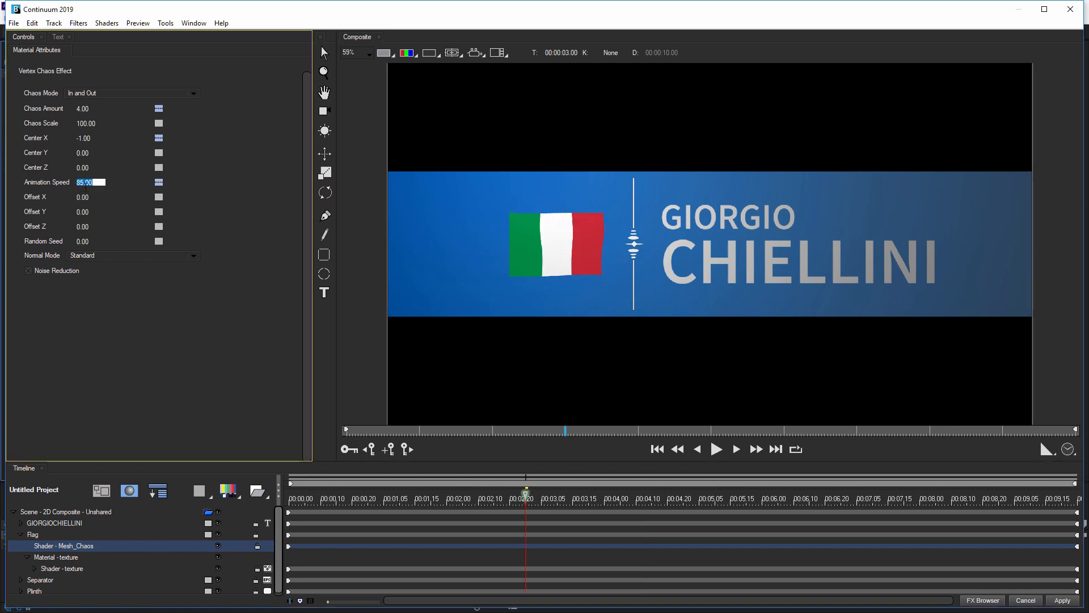
pyautogui.write('15')
pyautogui.press('Return')
# - Play and scrub the timeline to check the flag's wave motion at several points
pyautogui.click(716, 449)
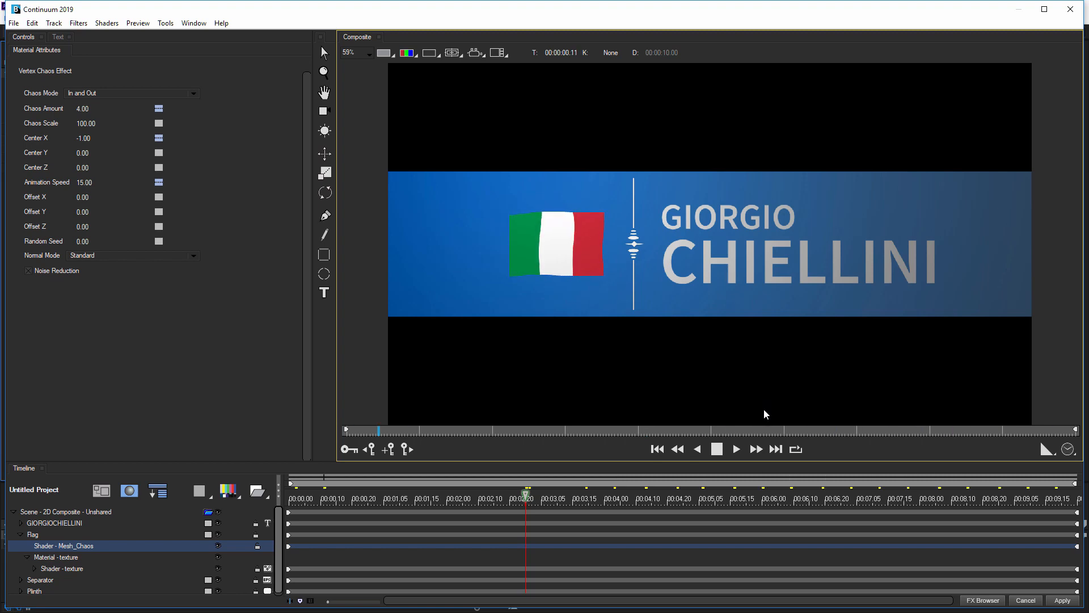
pyautogui.press('space')
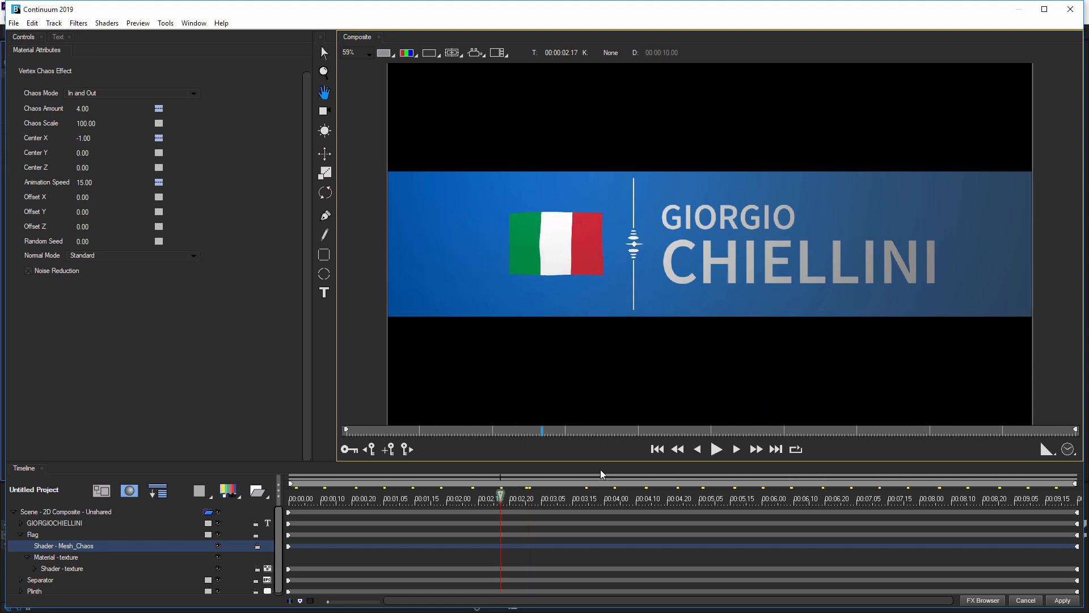
pyautogui.click(97, 329)
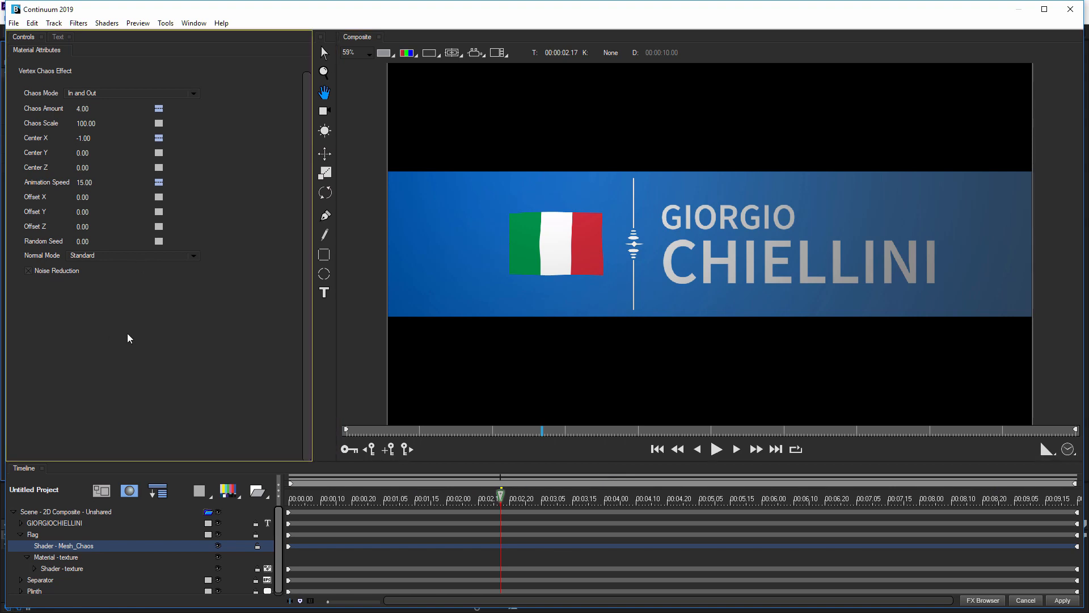
pyautogui.moveTo(630, 493); pyautogui.dragTo(749, 499)
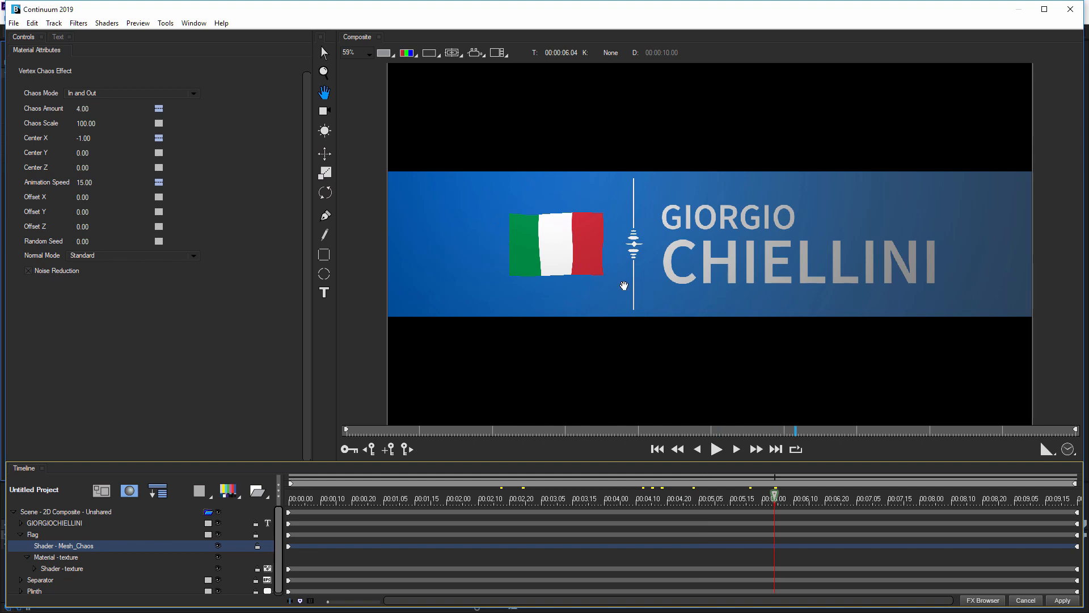
pyautogui.moveTo(819, 505); pyautogui.dragTo(413, 510)
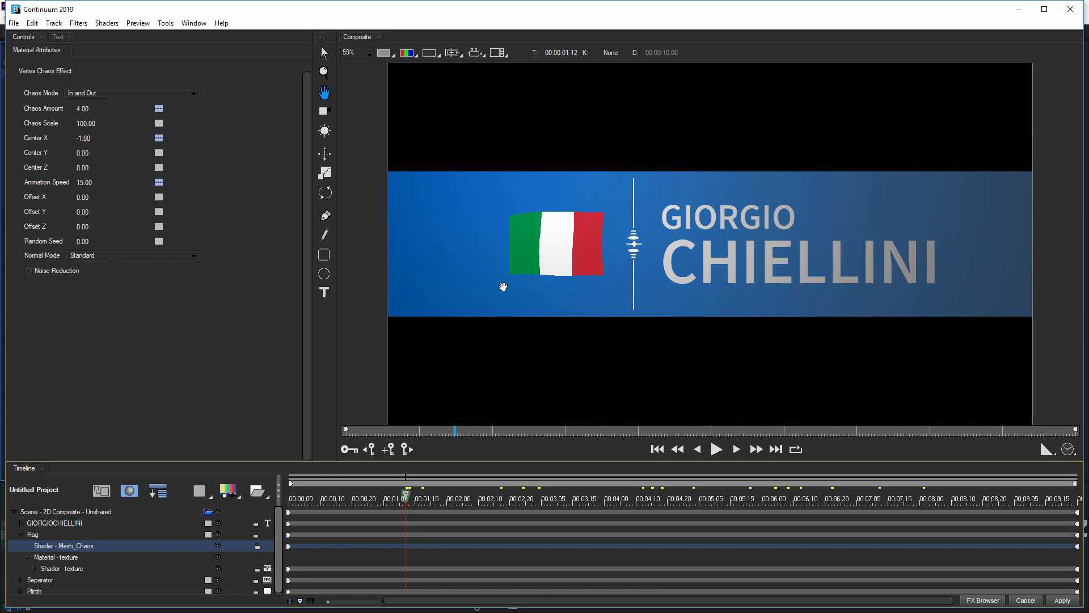
pyautogui.click(604, 499)
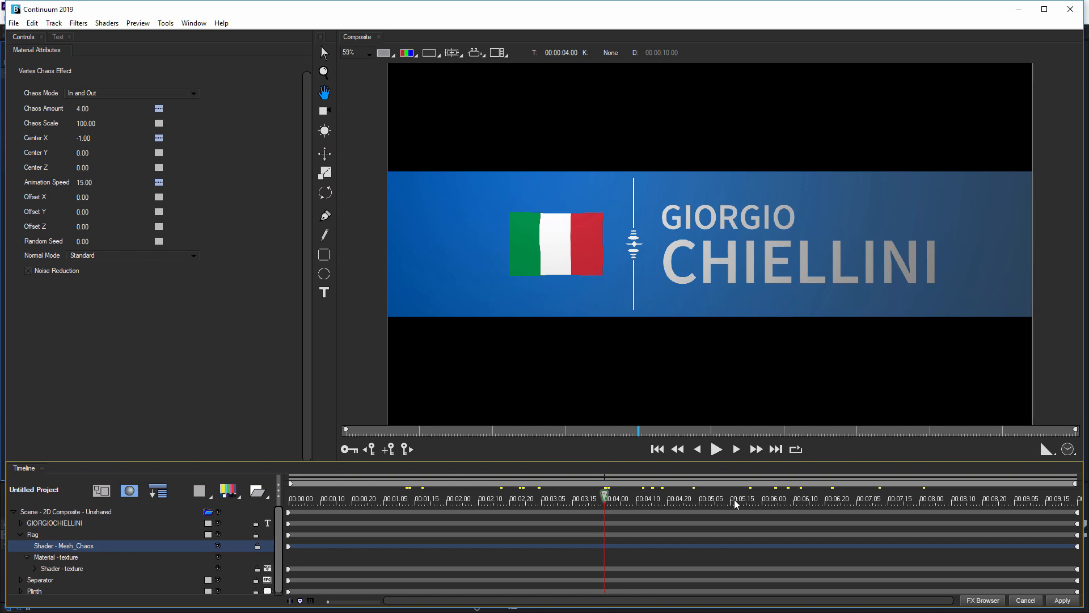
pyautogui.click(754, 500)
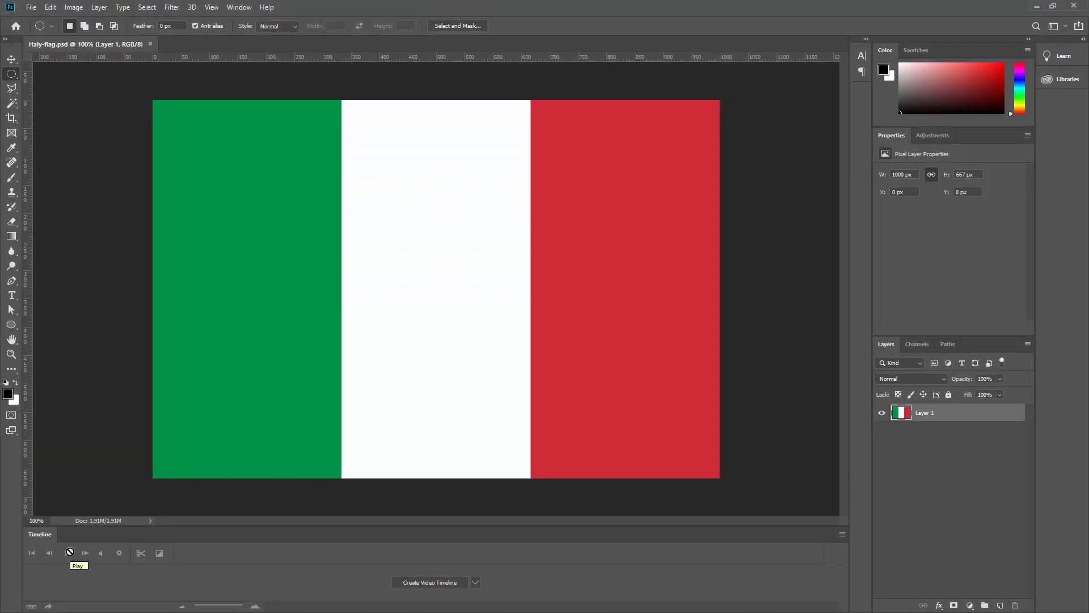
# - In Photoshop, render Difference Clouds on a new layer above the flag in Italy-flag.psd and blend it as Overlay
pyautogui.click(1000, 605)
pyautogui.click(171, 8)
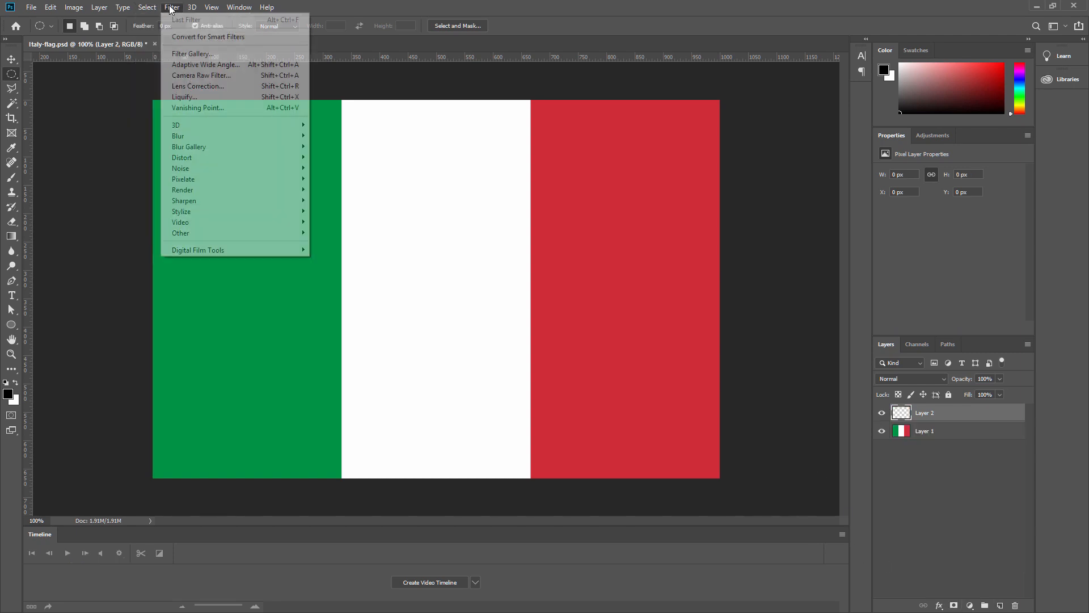
pyautogui.moveTo(210, 190)
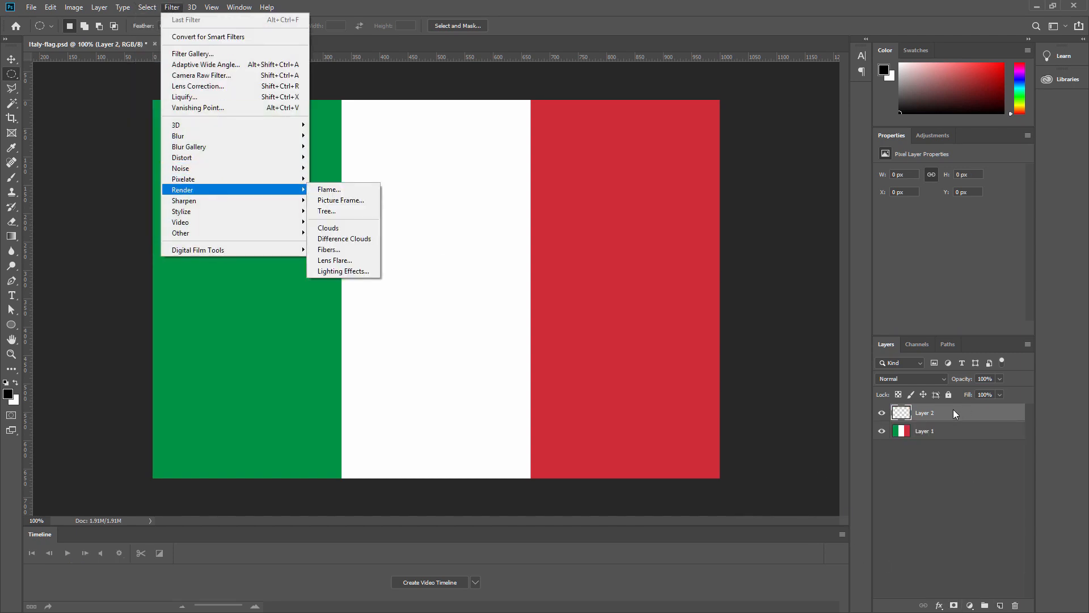
pyautogui.click(358, 234)
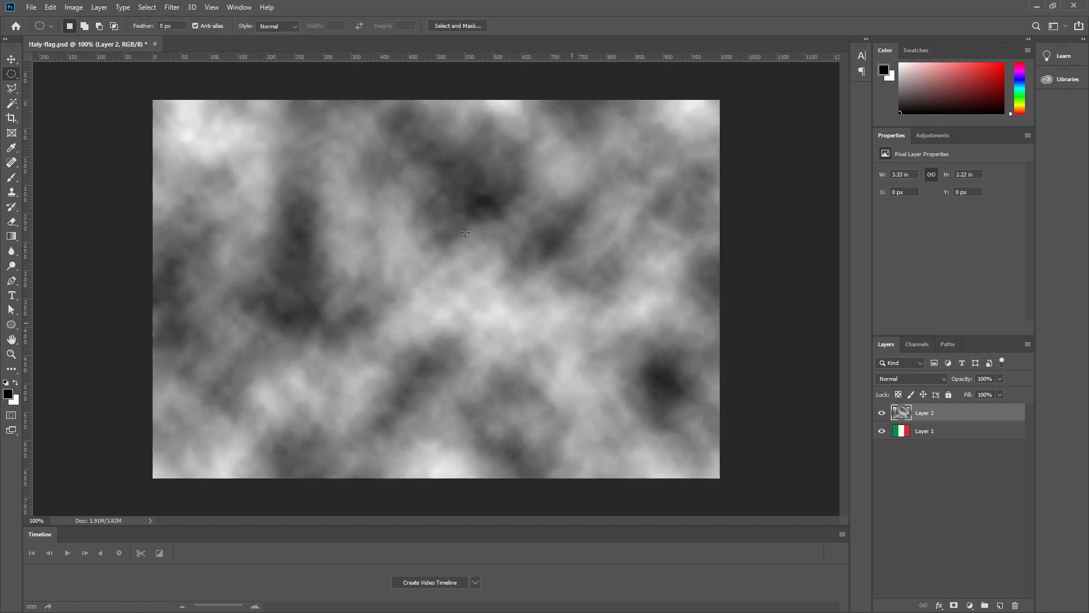
pyautogui.click(930, 378)
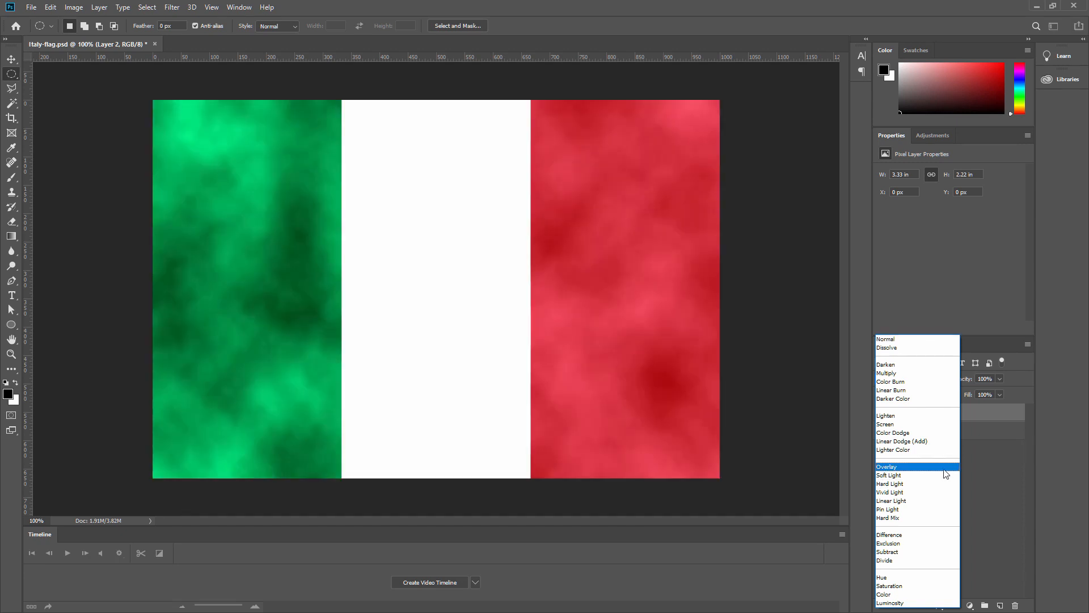
pyautogui.click(944, 470)
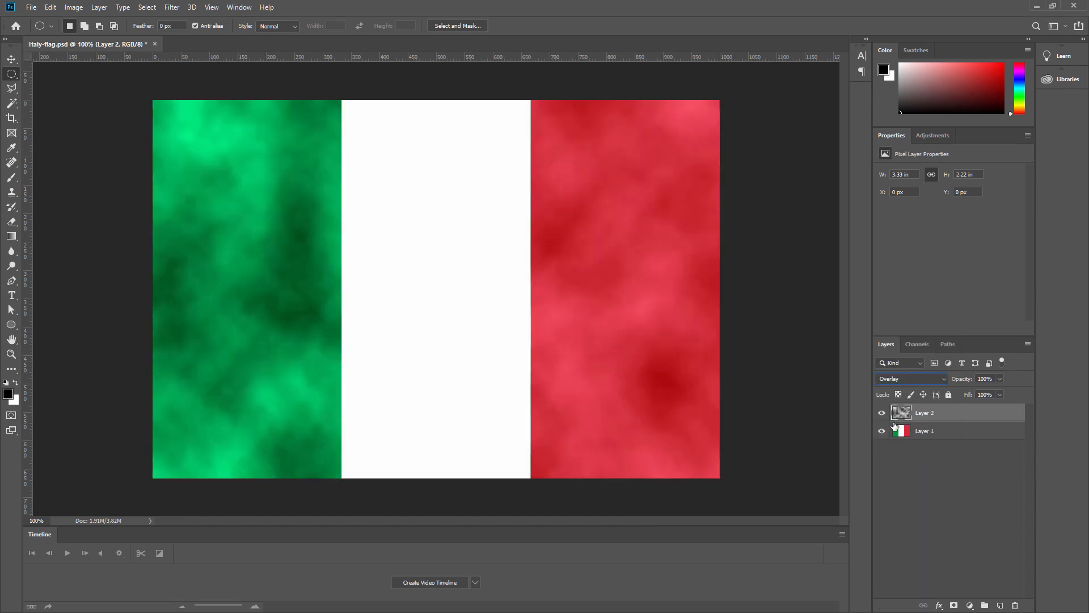
# - Scale the clouds layer proportionally to 180% about its centre
pyautogui.hotkey('ctrl', 't')
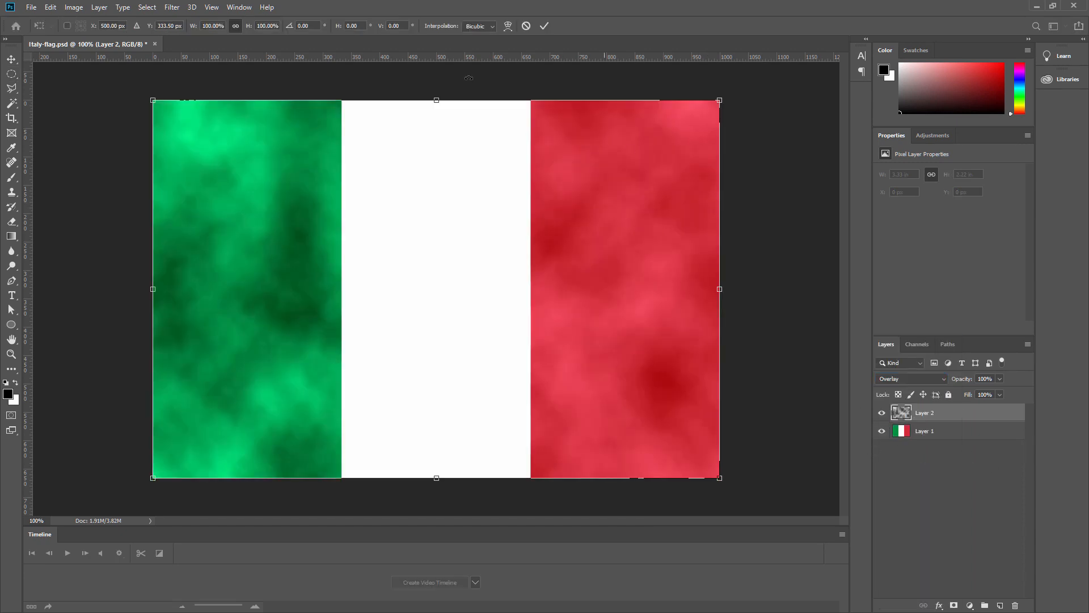
pyautogui.press('Return')
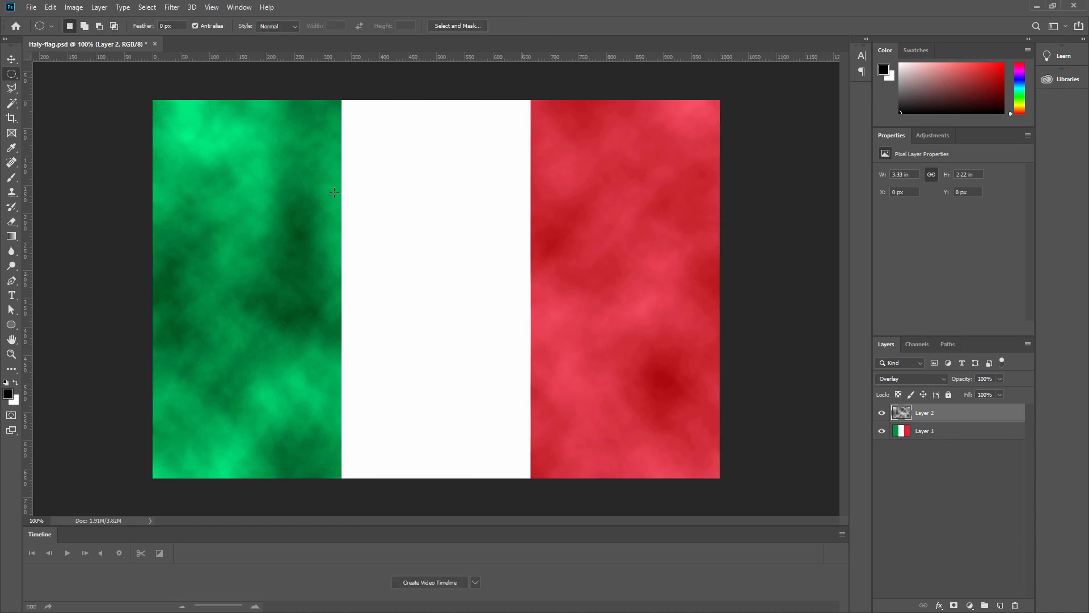
pyautogui.click(50, 7)
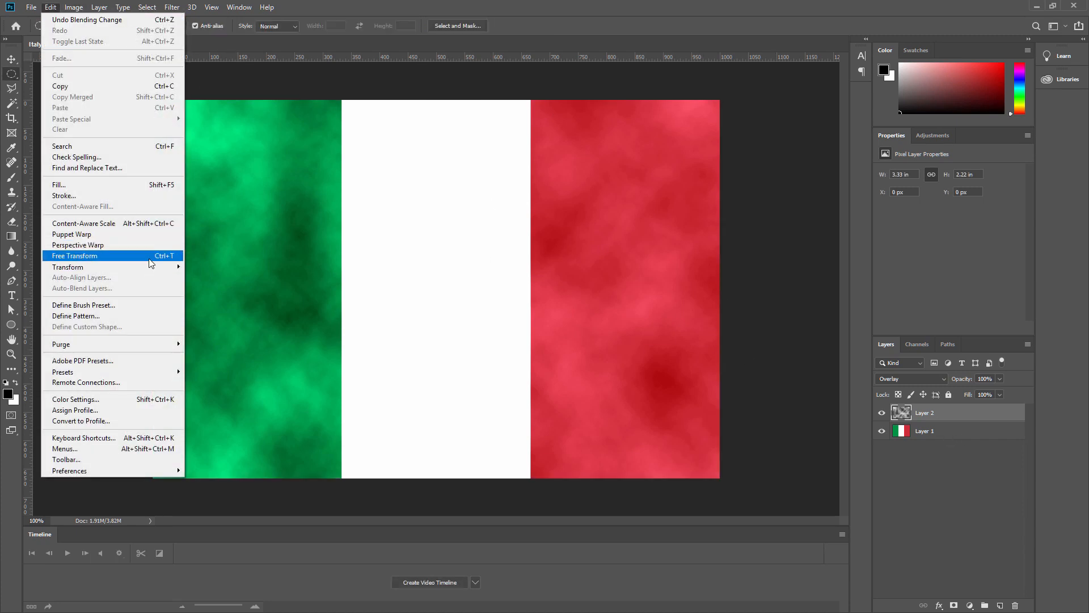
pyautogui.moveTo(171, 267)
pyautogui.click(249, 285)
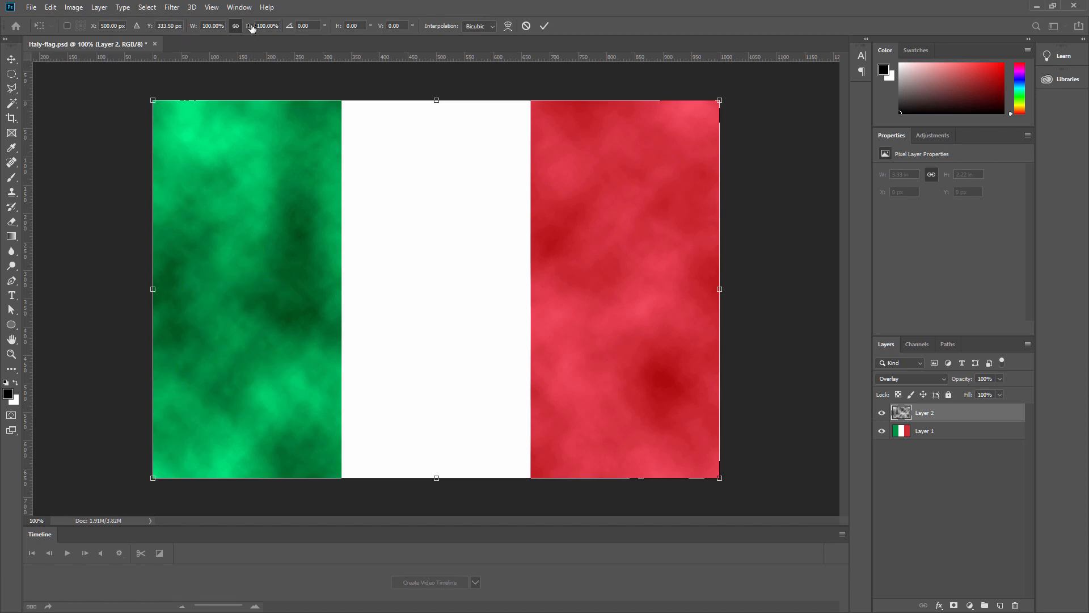
pyautogui.moveTo(253, 28); pyautogui.dragTo(293, 31)
pyautogui.click(161, 8)
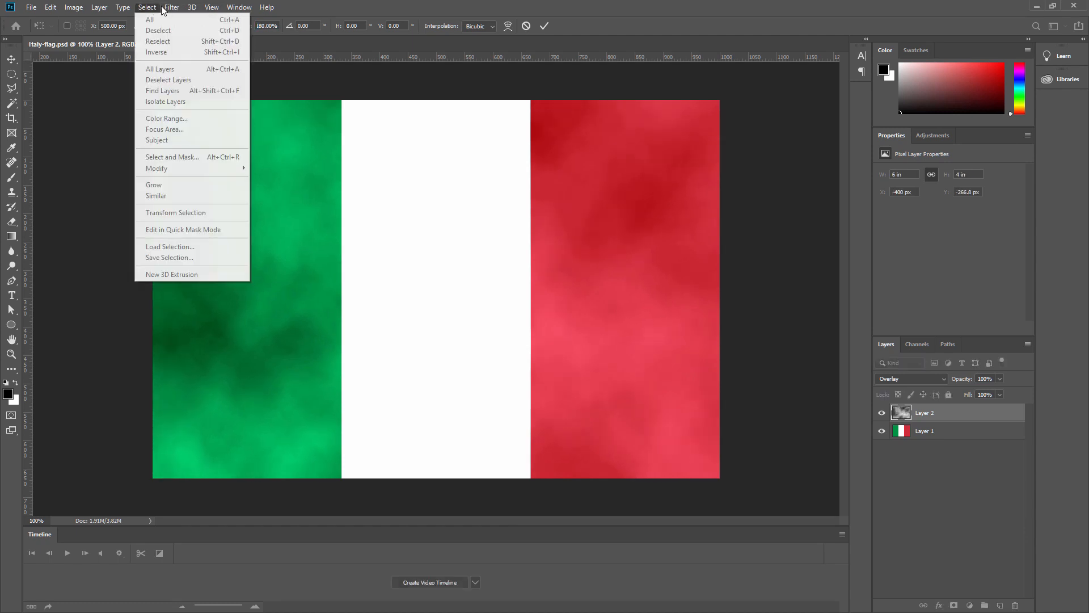
pyautogui.click(172, 7)
pyautogui.click(544, 27)
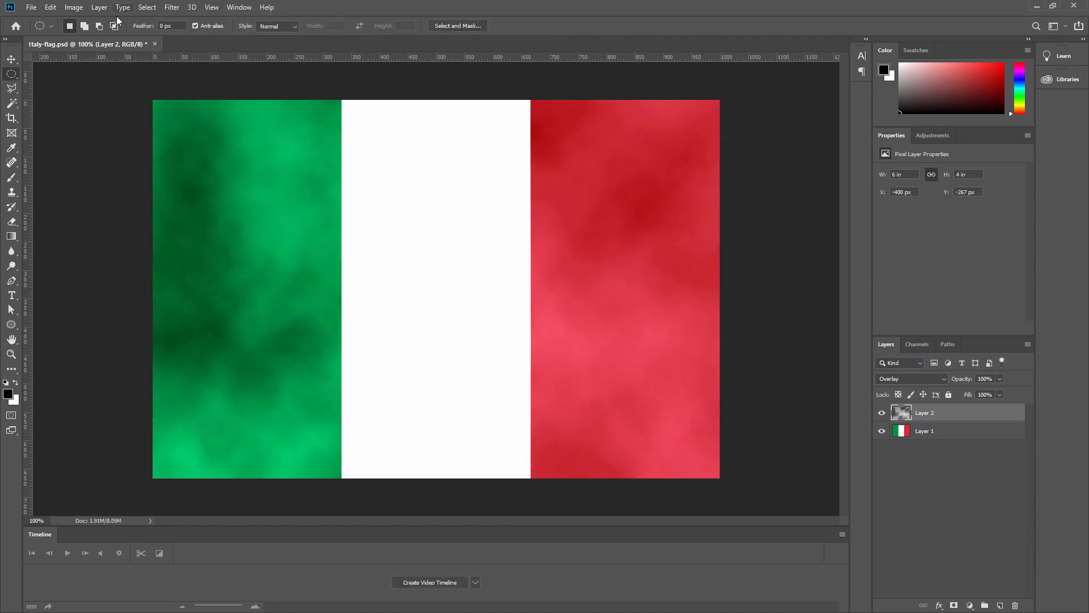
# - Soften the clouds layer with a Gaussian Blur of 27.7 pixels radius
pyautogui.click(172, 7)
pyautogui.moveTo(294, 138)
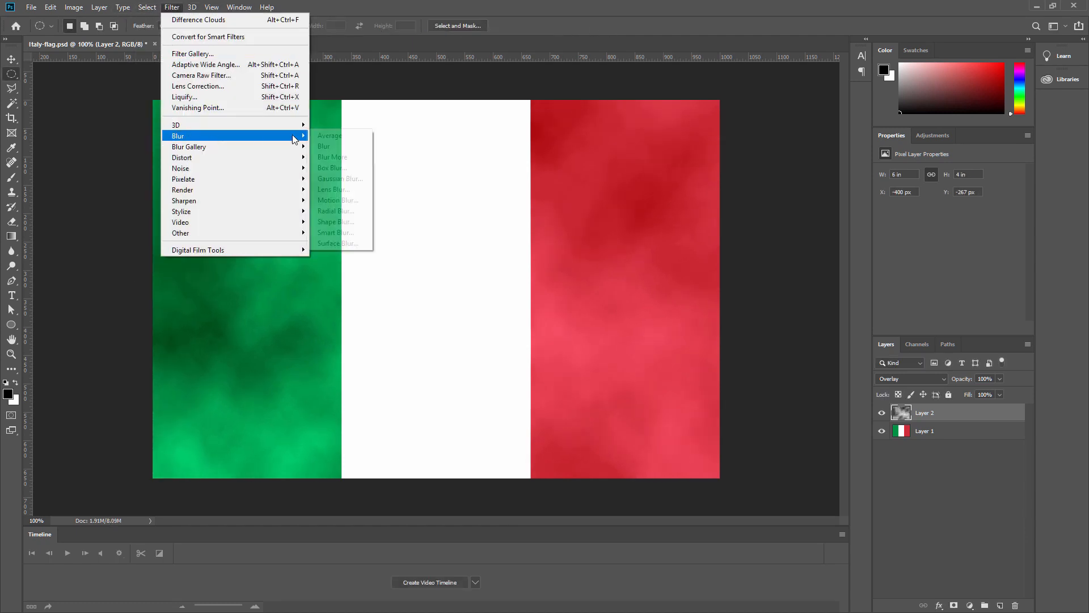
pyautogui.click(339, 178)
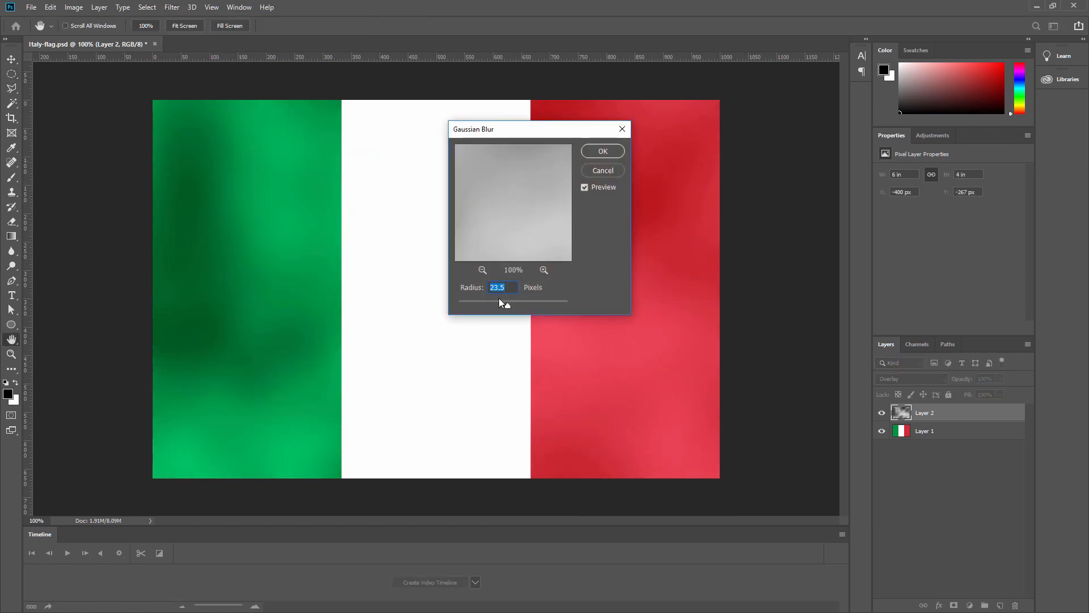
pyautogui.moveTo(513, 305); pyautogui.dragTo(515, 304)
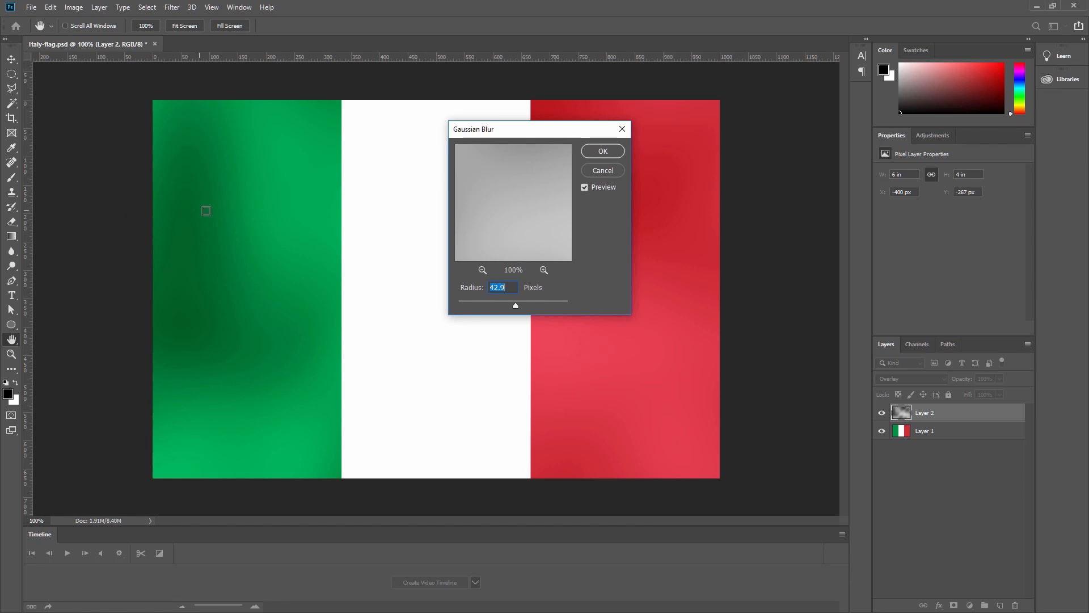
pyautogui.moveTo(565, 129); pyautogui.dragTo(446, 323)
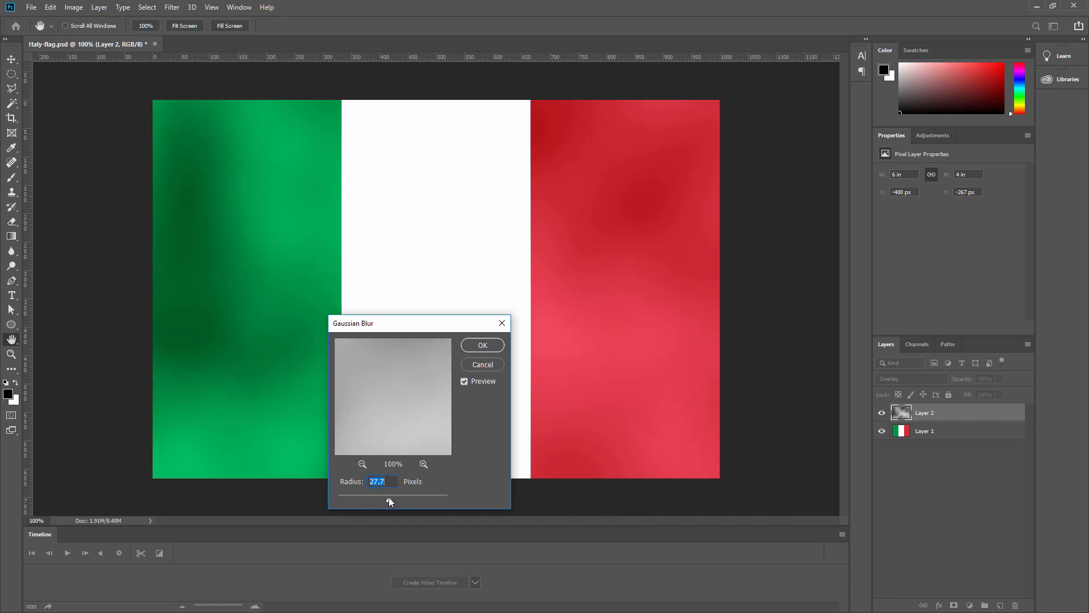
pyautogui.click(482, 345)
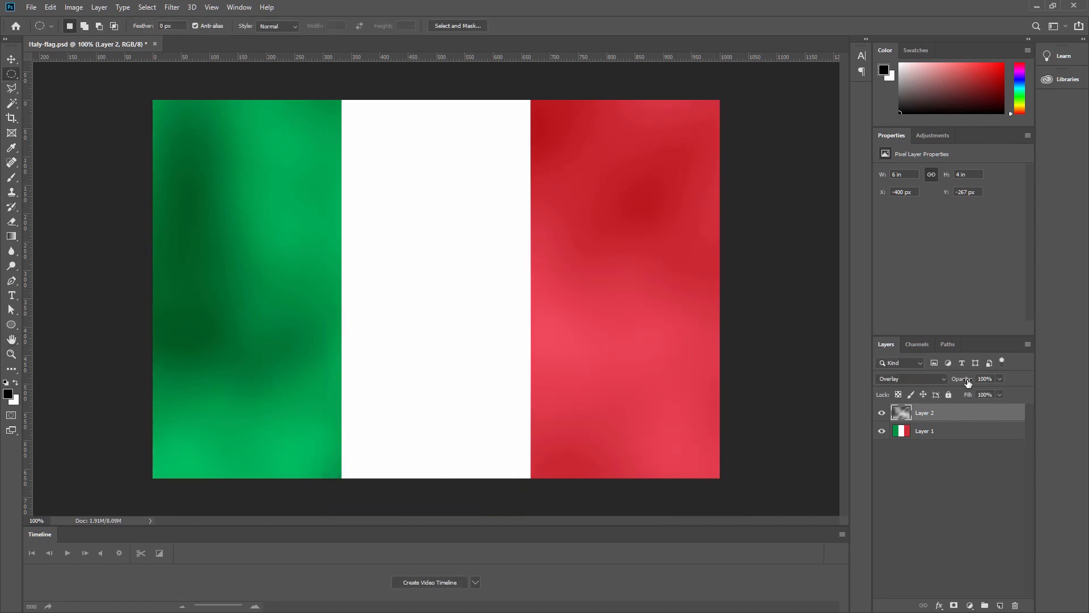
# - Reduce the clouds layer's opacity to 70% and compare the flag with the layer hidden and shown
pyautogui.moveTo(965, 379)
pyautogui.mouseDown()
pyautogui.moveTo(933, 383)
pyautogui.moveTo(958, 384)
pyautogui.mouseUp()
pyautogui.click(882, 413)
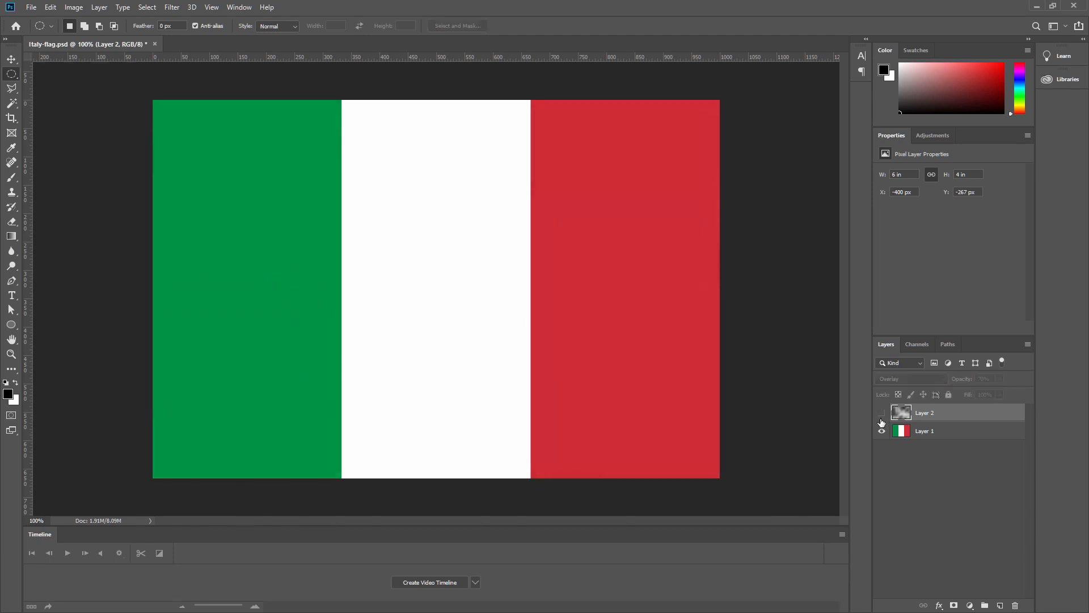
pyautogui.click(882, 413)
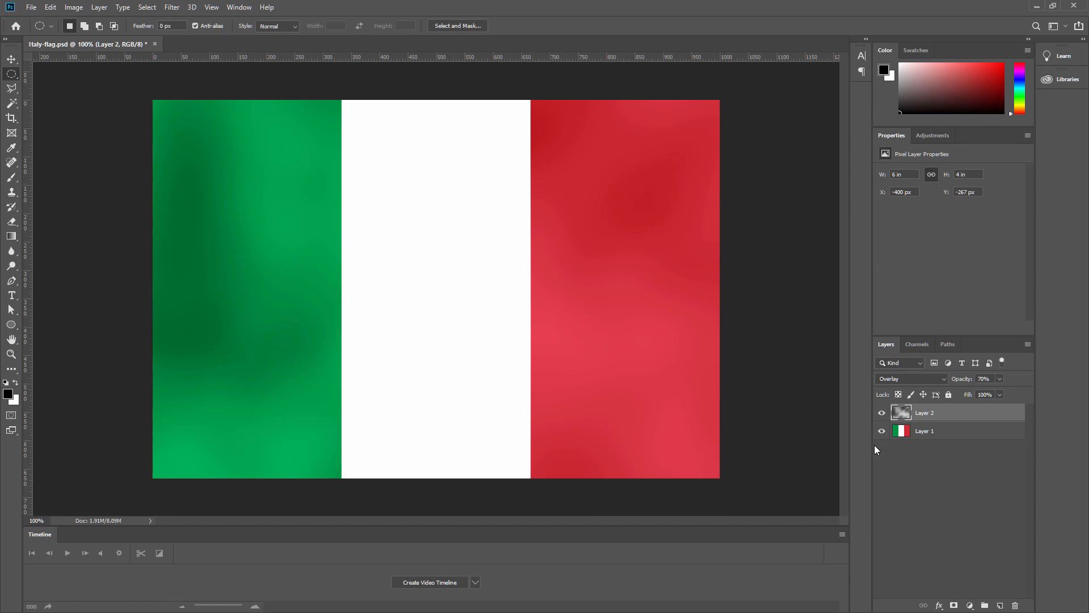
# - Save Italy-flag.psd and reload the files in BCC Title Studio
pyautogui.click(31, 7)
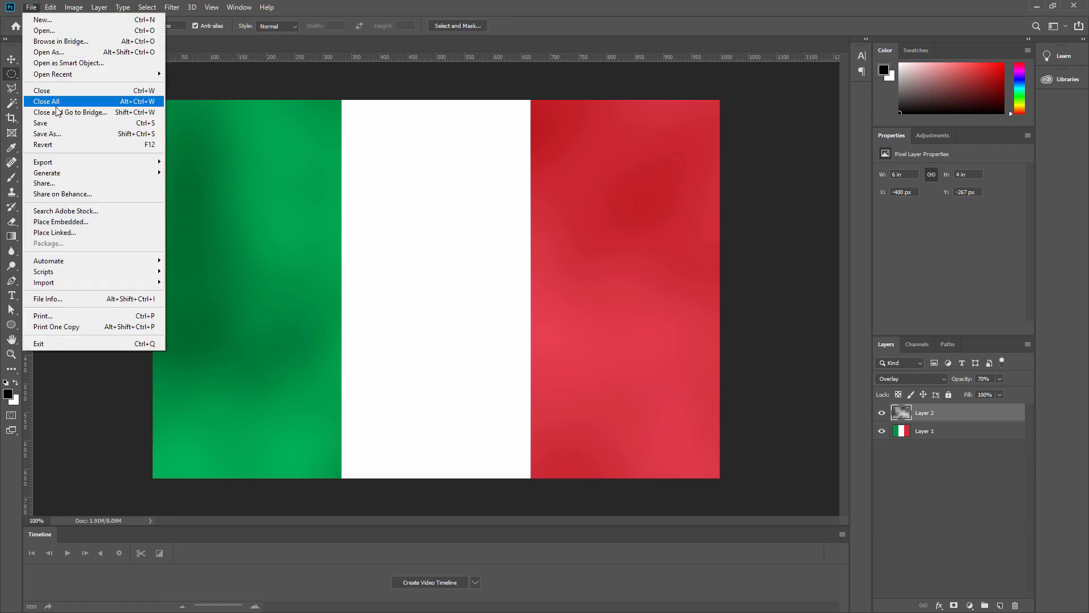
pyautogui.click(64, 124)
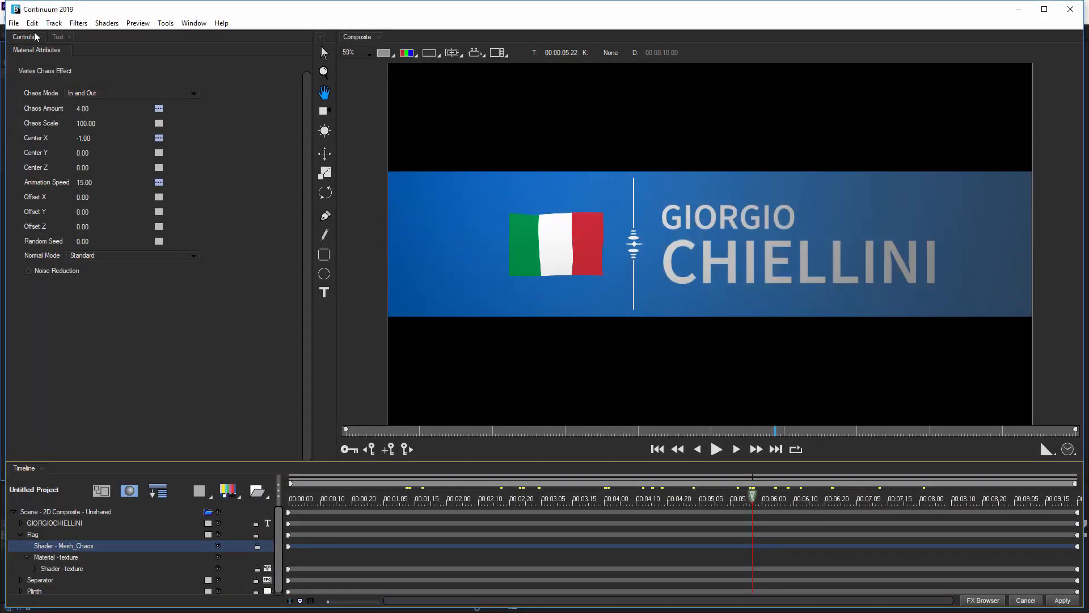
pyautogui.click(13, 23)
pyautogui.click(67, 145)
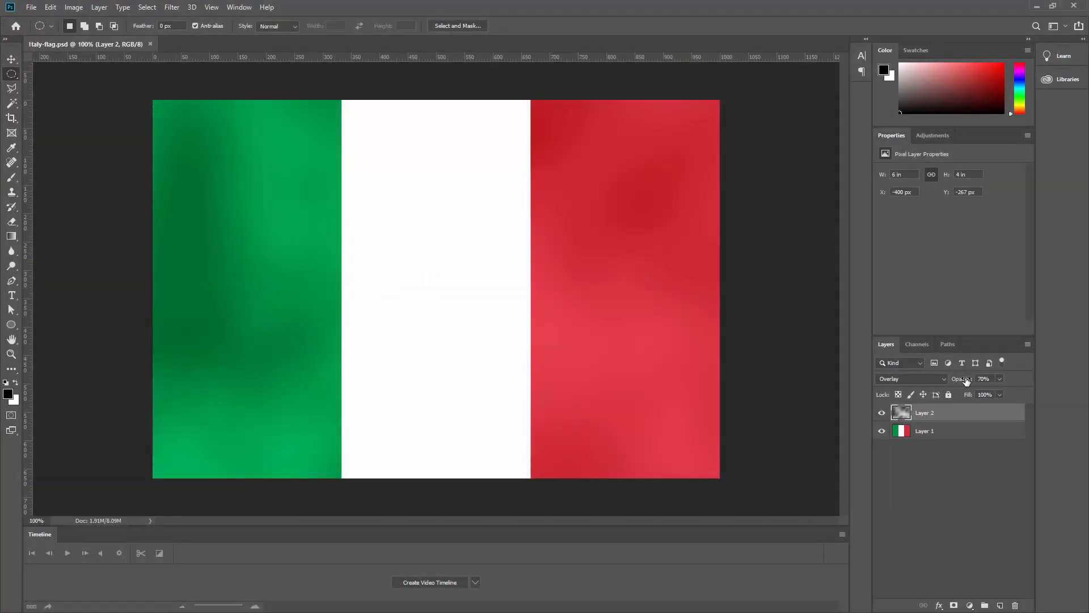
# - Resave the flag in Photoshop with a lower clouds layer opacity and reload the files in Title Studio
pyautogui.moveTo(965, 379)
pyautogui.mouseDown()
pyautogui.moveTo(950, 380)
pyautogui.moveTo(960, 380)
pyautogui.mouseUp()
pyautogui.click(31, 8)
pyautogui.click(48, 135)
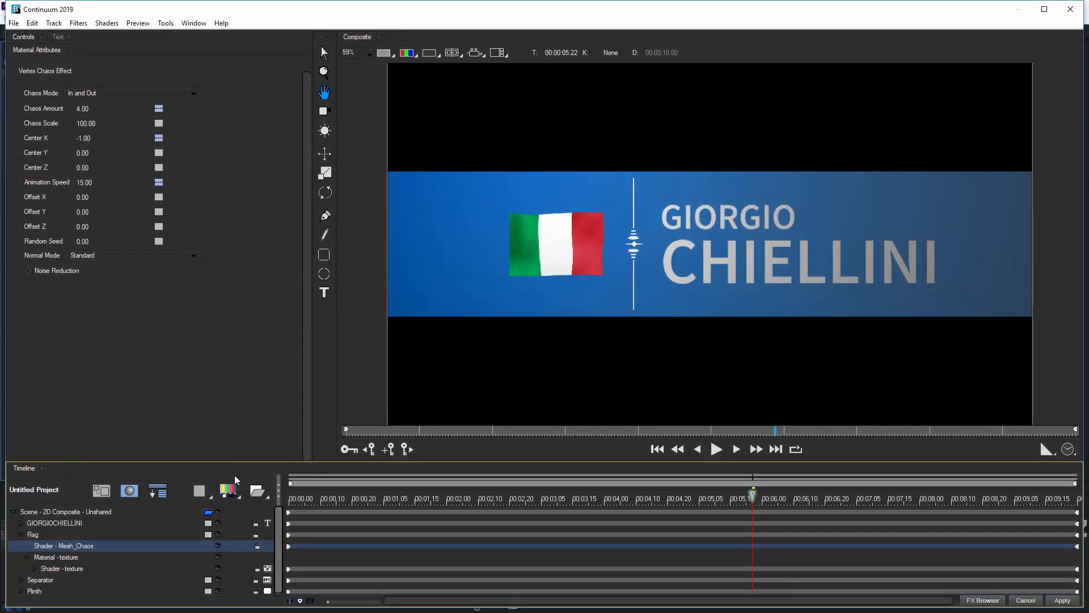
pyautogui.click(14, 23)
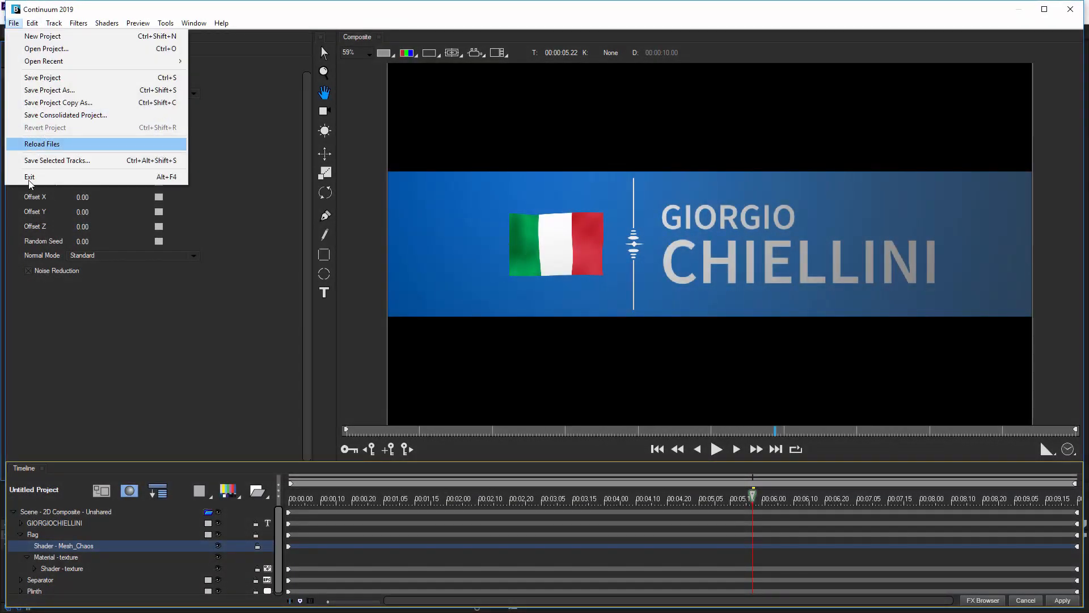
pyautogui.click(55, 145)
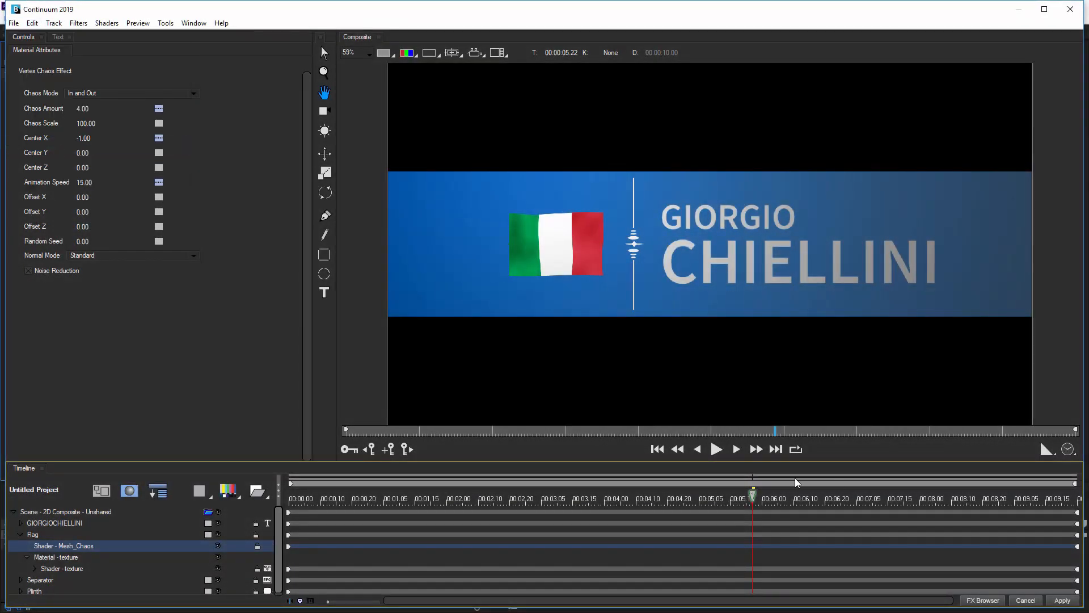
# - Check the textured waving flag at several times along the Title Studio timeline
pyautogui.click(803, 499)
pyautogui.click(911, 501)
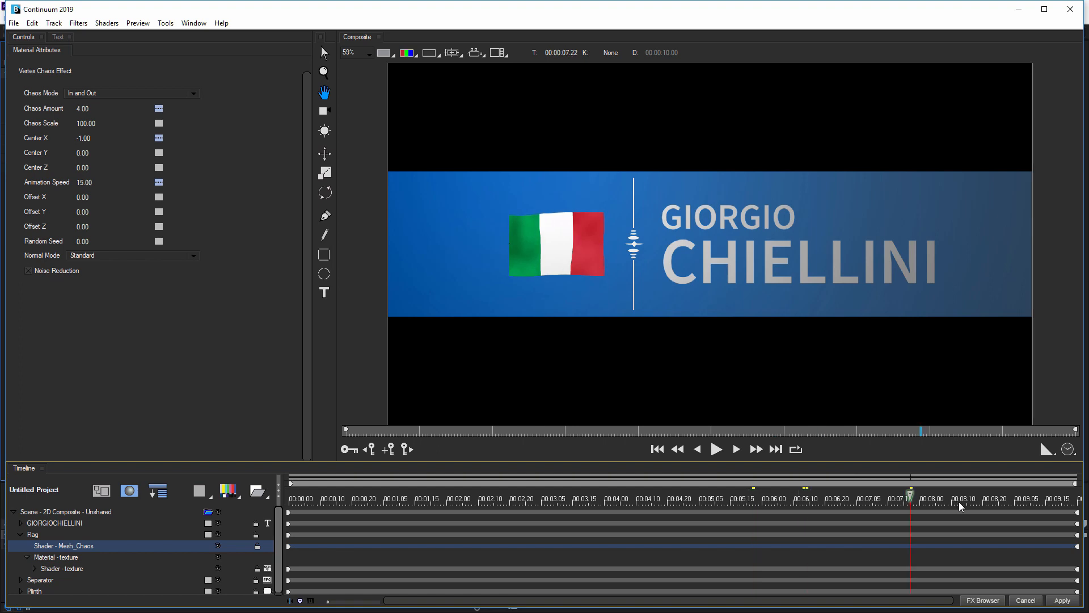
pyautogui.click(339, 499)
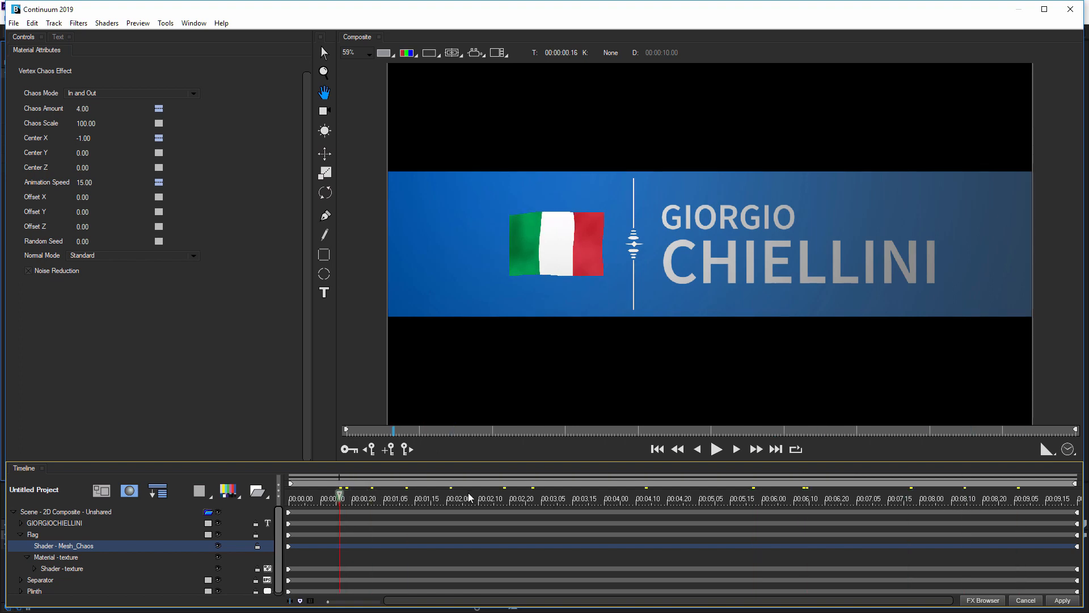
# - Scrub the timeline between about 5 and 8 seconds to review the flag's wave, and park the playhead at 00:00:02.12
pyautogui.moveTo(469, 497); pyautogui.dragTo(718, 500)
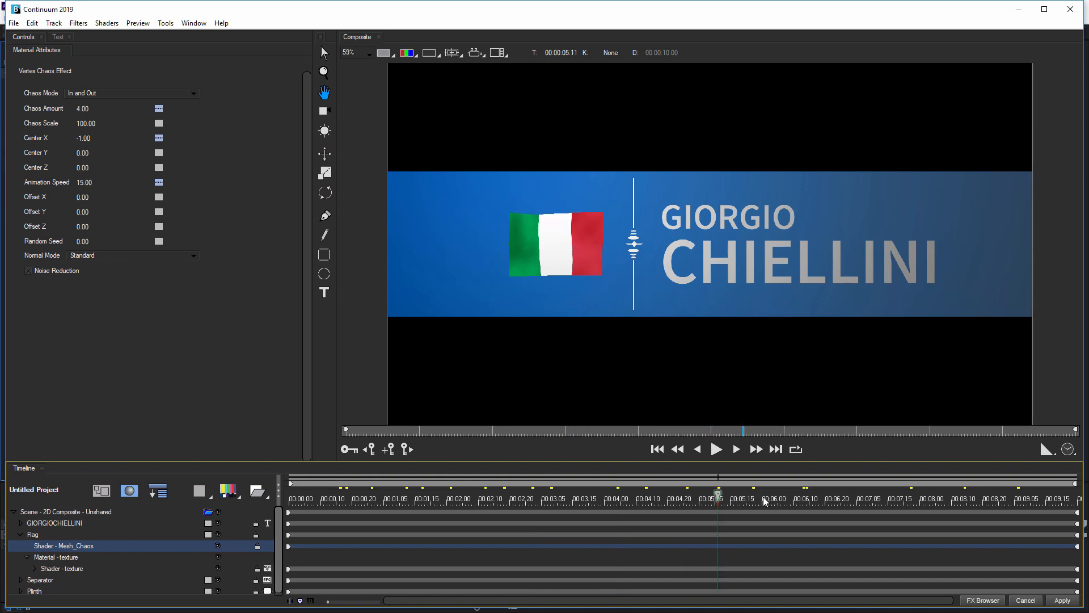
pyautogui.moveTo(763, 498); pyautogui.dragTo(940, 504)
pyautogui.click(485, 500)
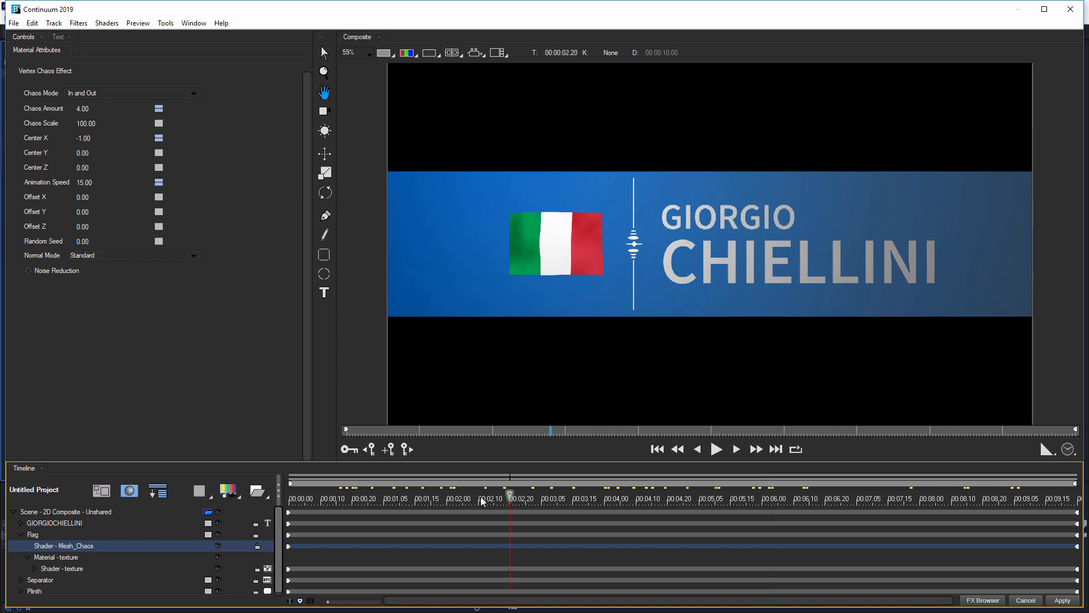
# - Turn on the flag's drop shadow, set its distance to 8, and fine-tune its softness and opacity
pyautogui.click(32, 534)
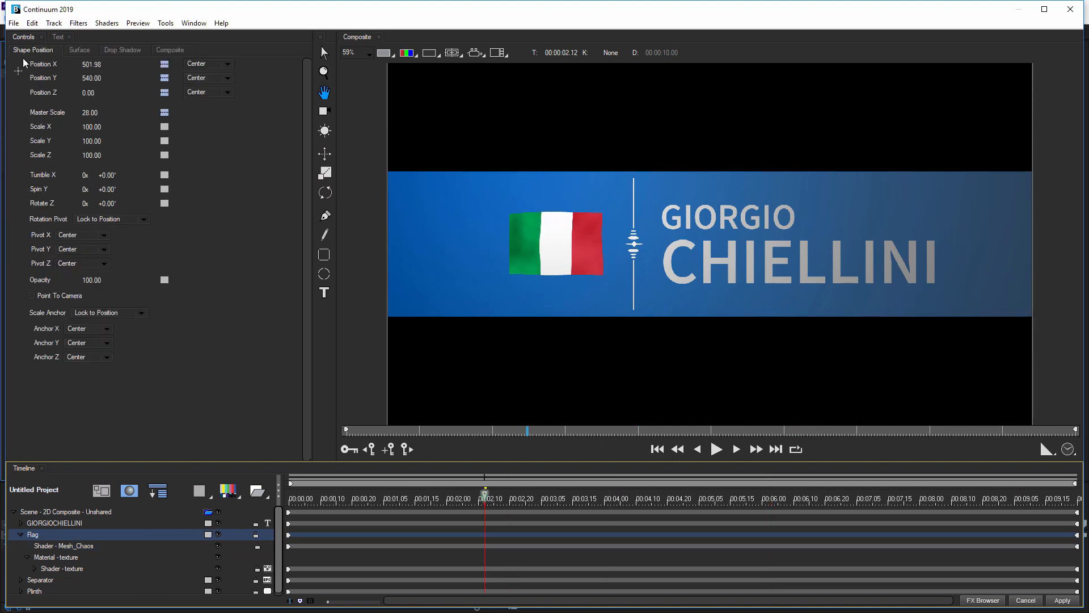
pyautogui.click(20, 534)
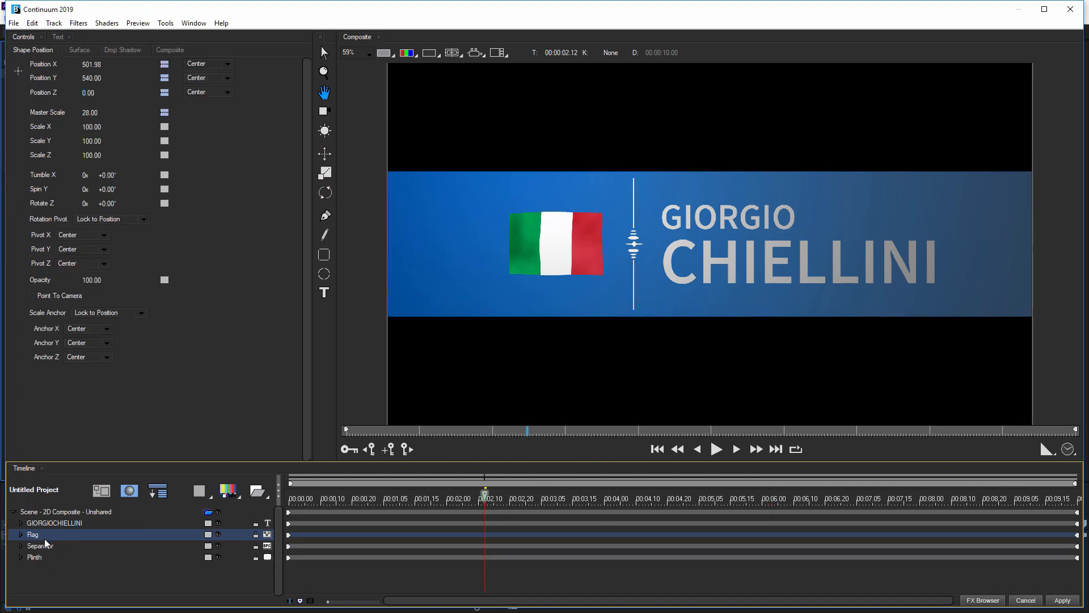
pyautogui.click(120, 51)
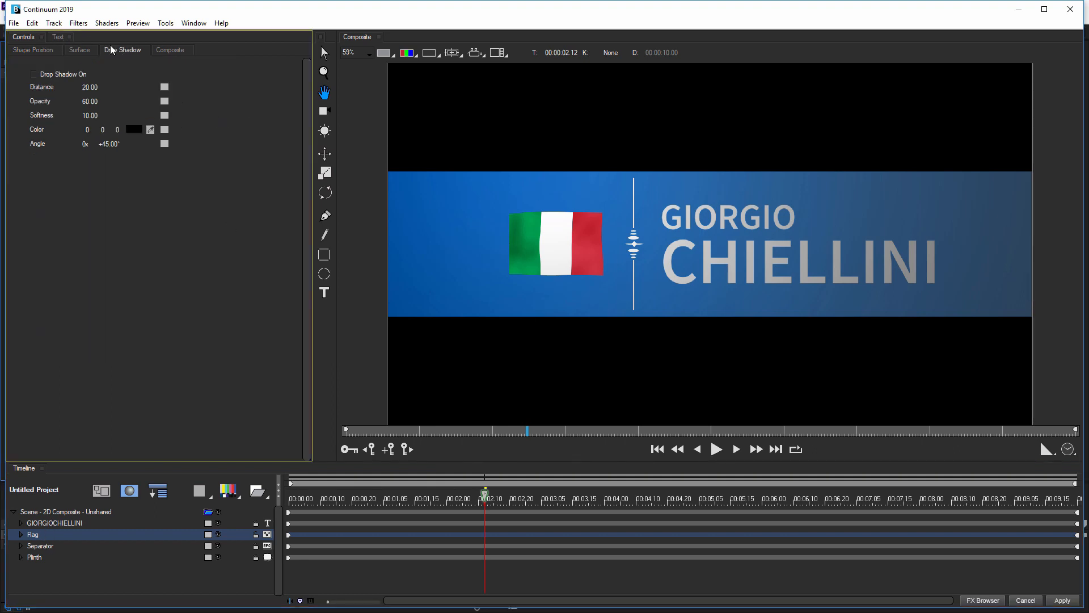
pyautogui.click(34, 74)
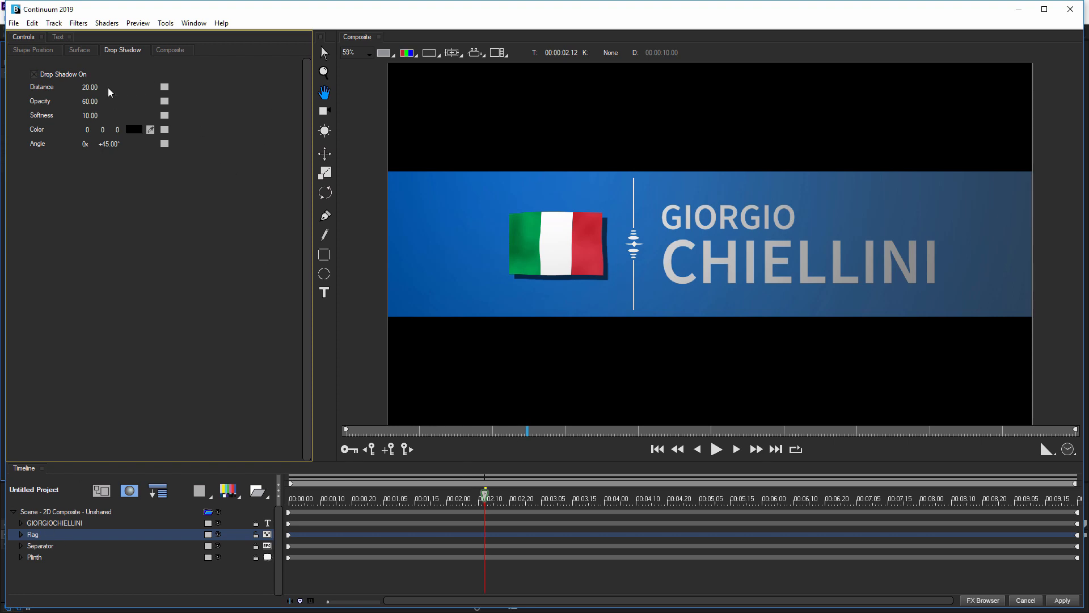
pyautogui.moveTo(85, 87); pyautogui.dragTo(82, 86)
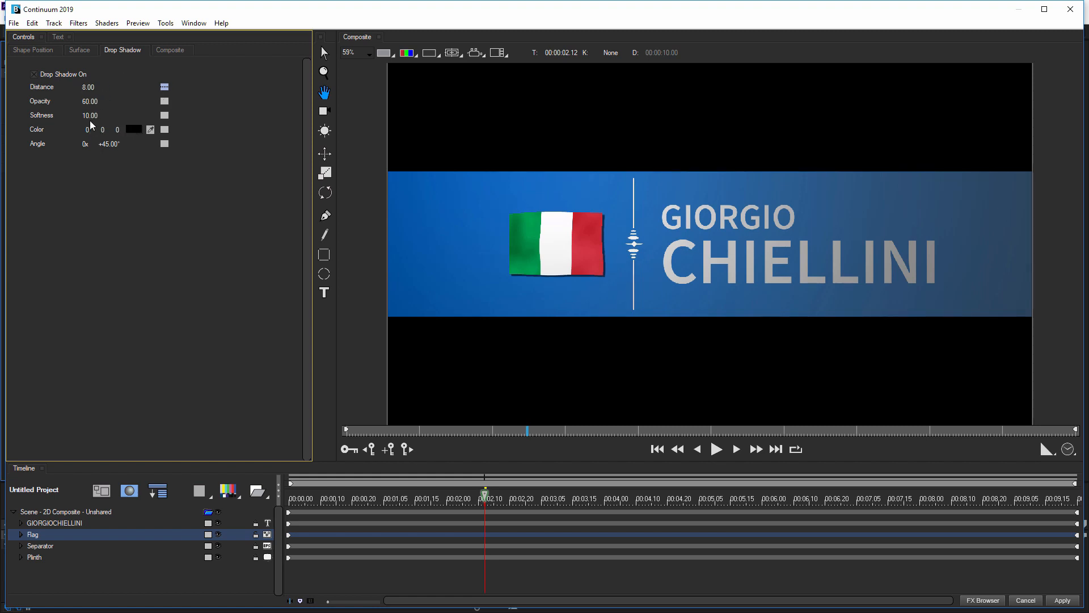
pyautogui.moveTo(92, 115); pyautogui.dragTo(106, 115)
pyautogui.moveTo(74, 104); pyautogui.dragTo(66, 104)
pyautogui.moveTo(105, 117); pyautogui.dragTo(97, 104)
# - Give the separator a softer drop shadow with a distance of 3 and an angle of 70 degrees
pyautogui.click(54, 546)
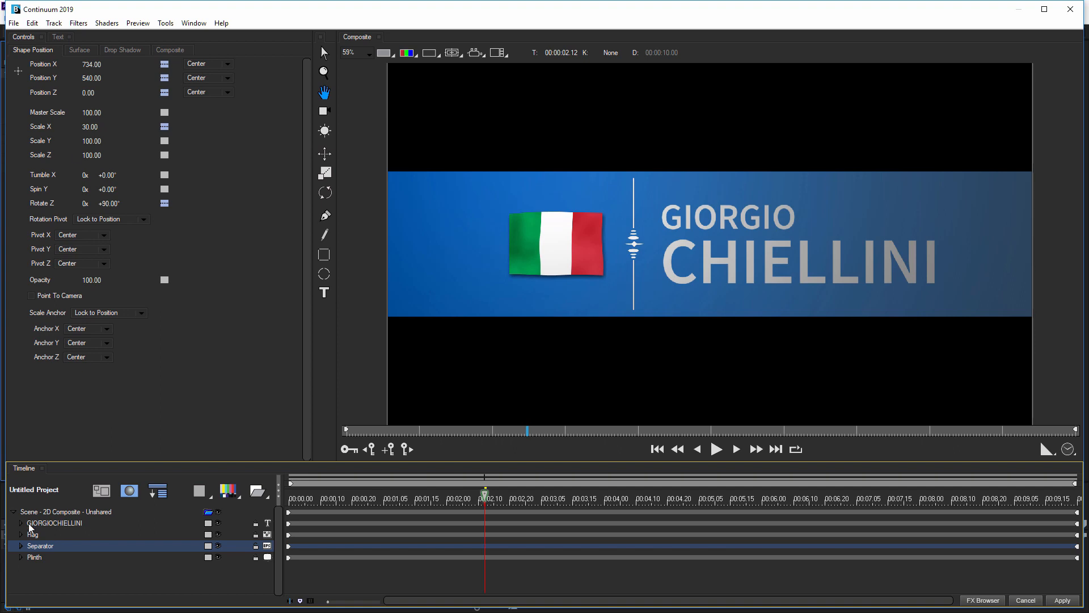
pyautogui.click(123, 50)
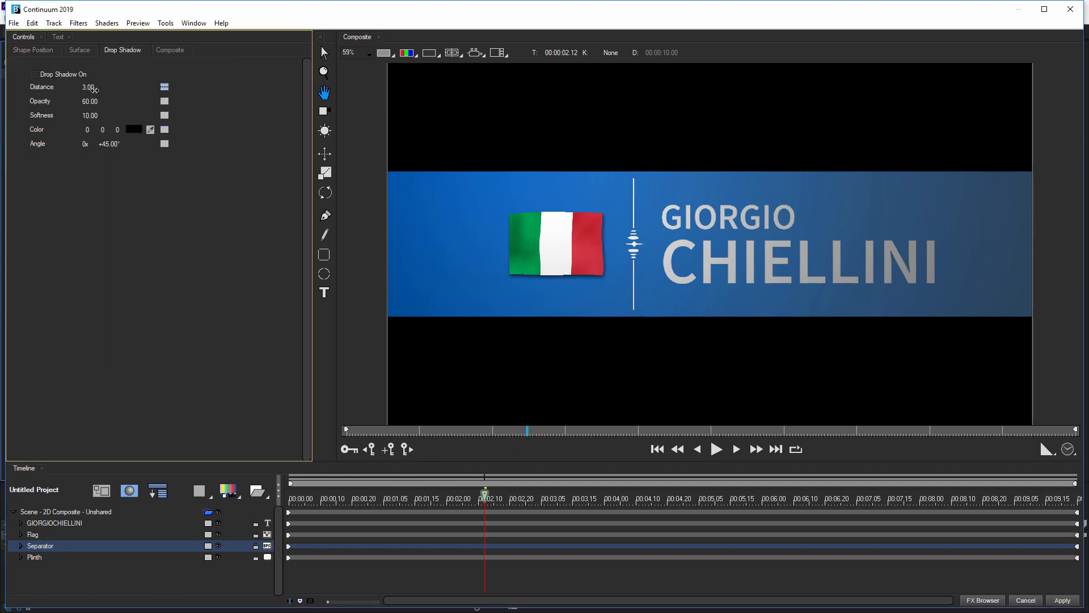
pyautogui.moveTo(89, 116); pyautogui.dragTo(66, 101)
pyautogui.write('70')
pyautogui.press('Return')
# - Set the player name's drop shadow to distance 5, opacity 42, softness 13 and angle 70 degrees
pyautogui.click(54, 523)
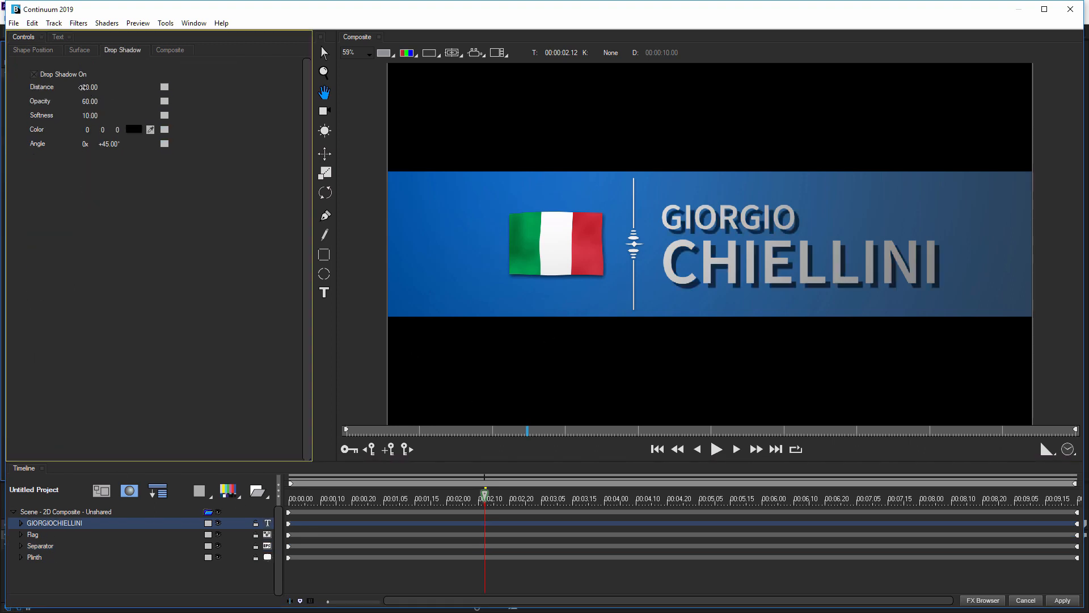
pyautogui.moveTo(82, 87); pyautogui.dragTo(81, 88)
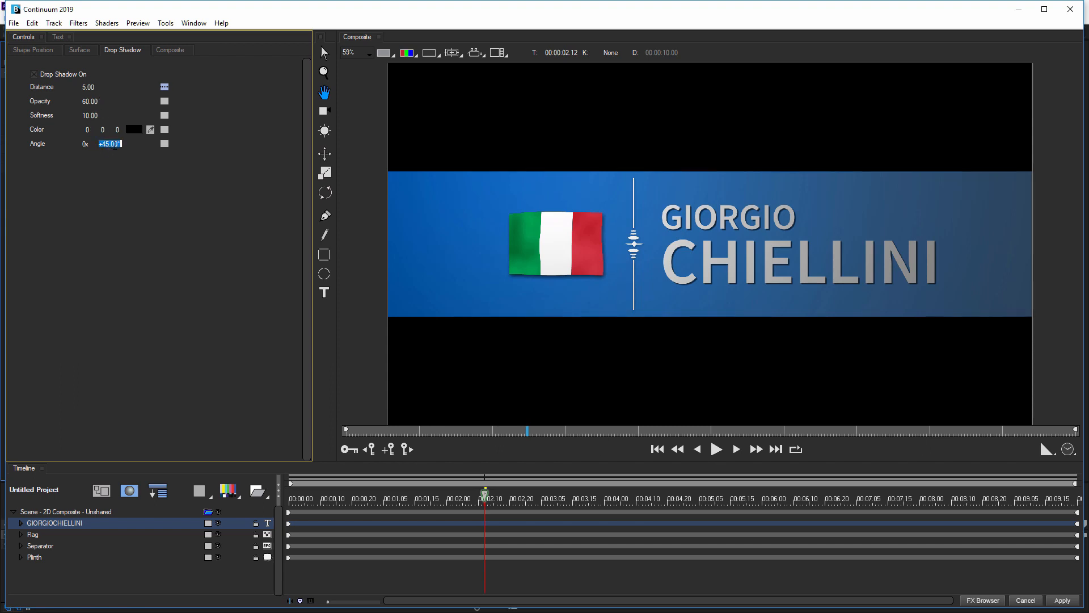
pyautogui.write('70')
pyautogui.press('Return')
pyautogui.moveTo(84, 117); pyautogui.dragTo(96, 116)
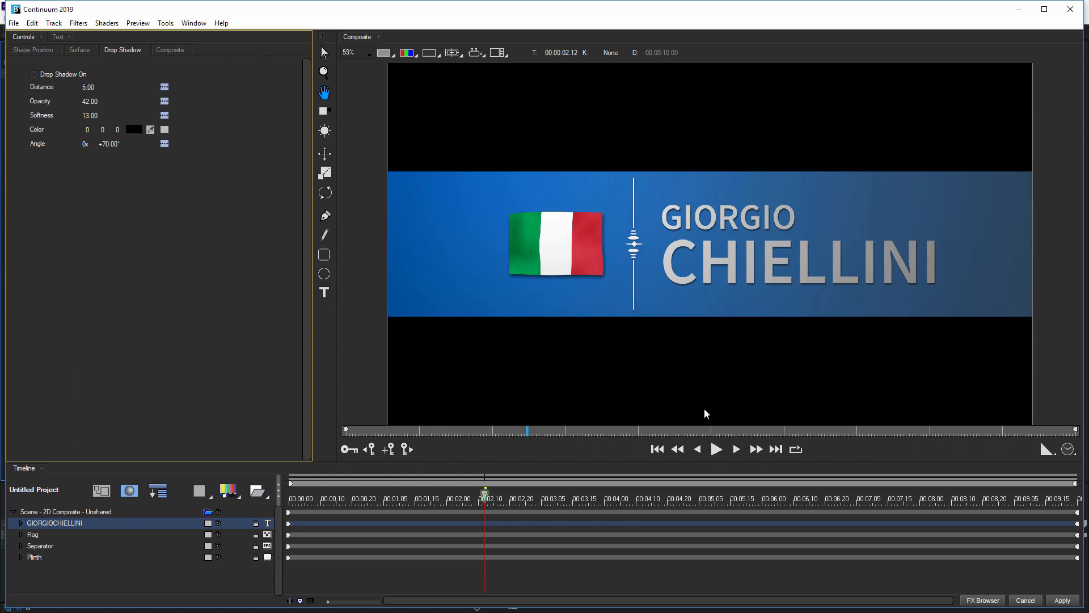
# - Move the scene's point light to about X 726, Y 401 and set the ambient light to 0
pyautogui.click(51, 512)
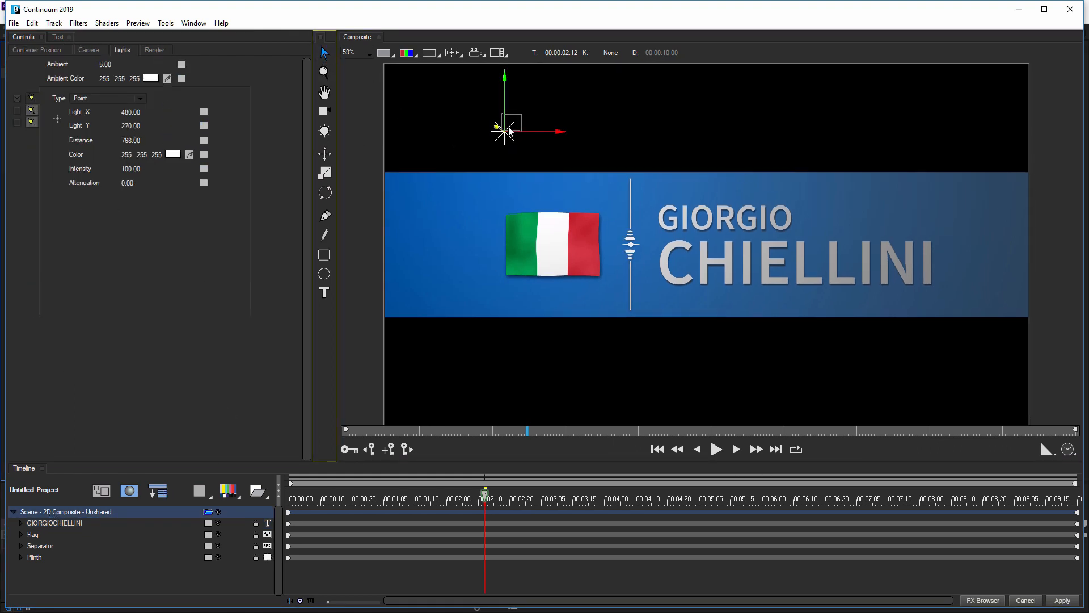
pyautogui.moveTo(534, 135); pyautogui.dragTo(839, 136)
pyautogui.moveTo(675, 138); pyautogui.dragTo(636, 146)
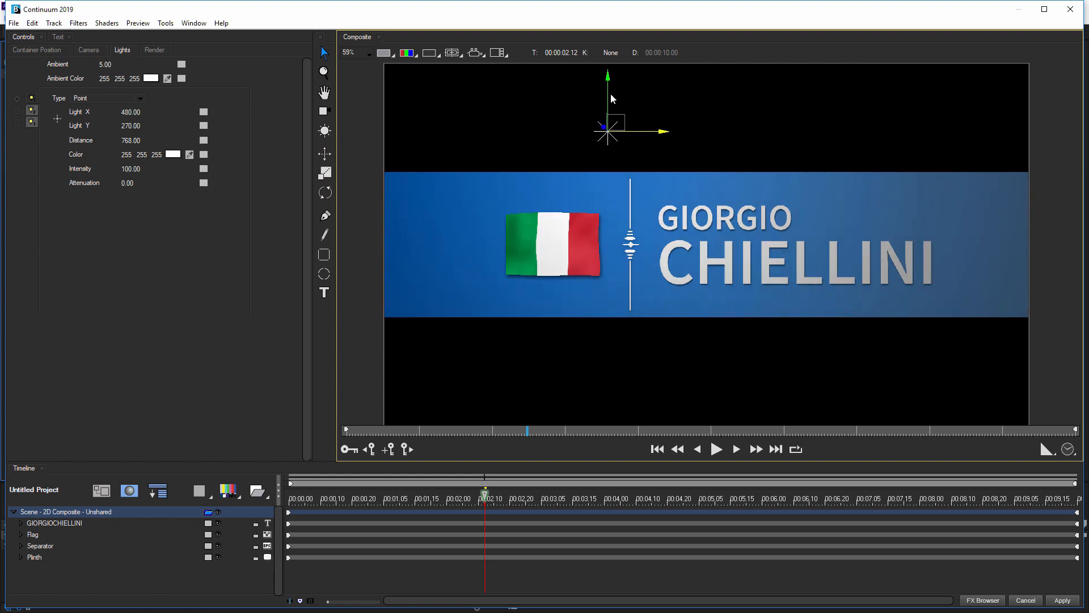
pyautogui.moveTo(609, 101); pyautogui.dragTo(605, 185)
pyautogui.moveTo(94, 65); pyautogui.dragTo(85, 66)
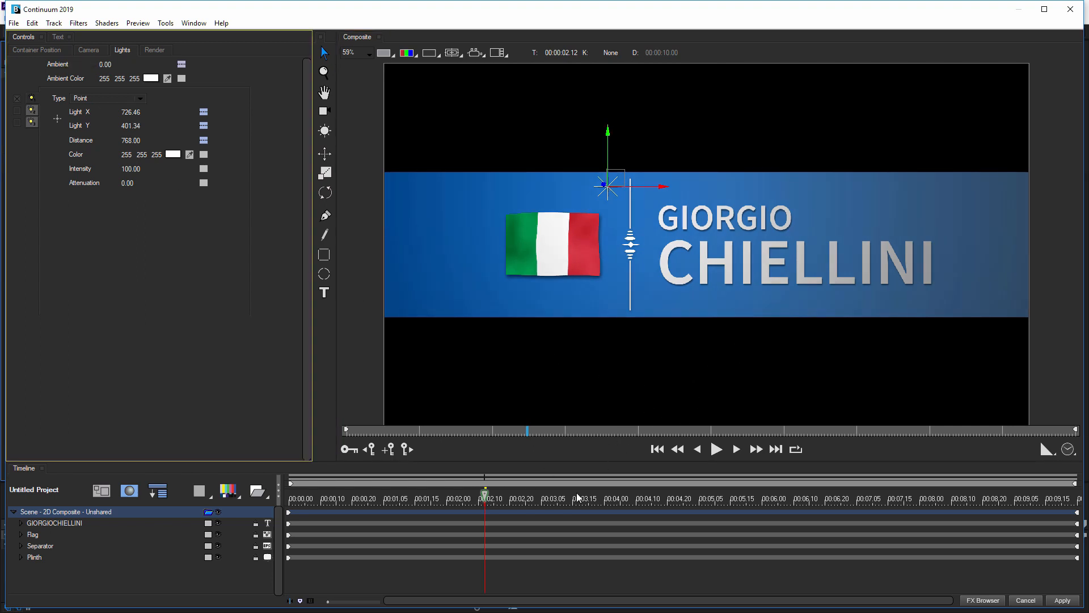
# - Shift the point light horizontally to about X 764 and preview the lit graphic along the timeline
pyautogui.moveTo(577, 492); pyautogui.dragTo(990, 493)
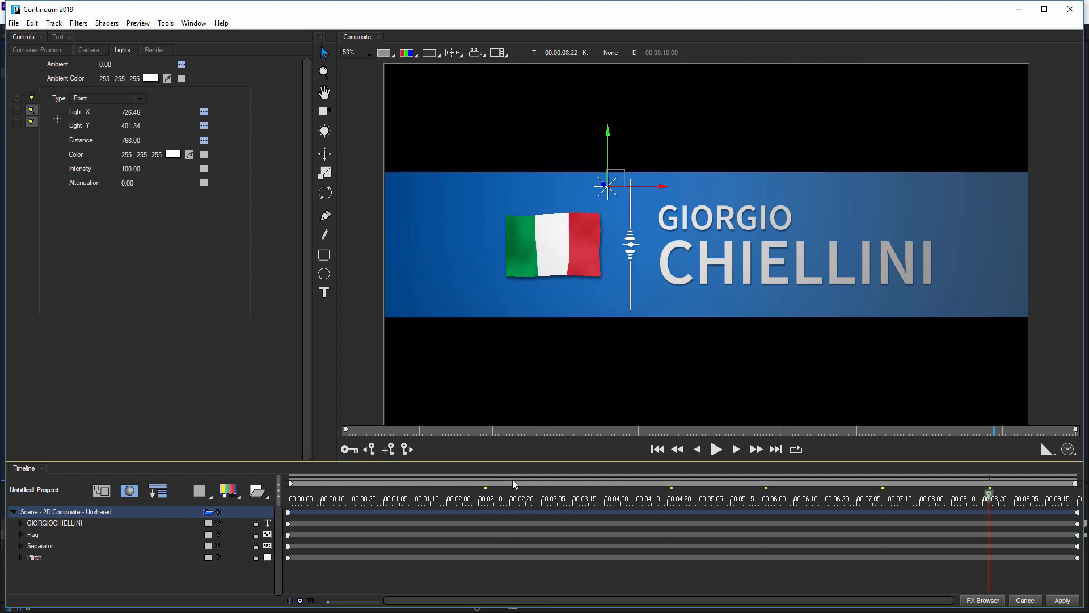
pyautogui.moveTo(529, 494); pyautogui.dragTo(380, 494)
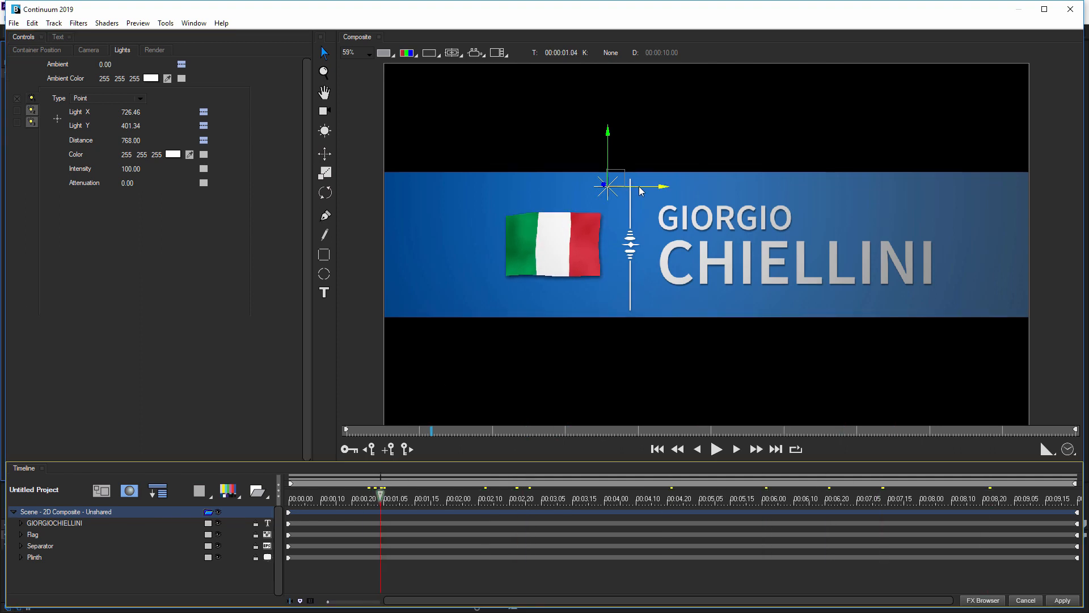
pyautogui.moveTo(641, 190); pyautogui.dragTo(657, 191)
pyautogui.press('space')
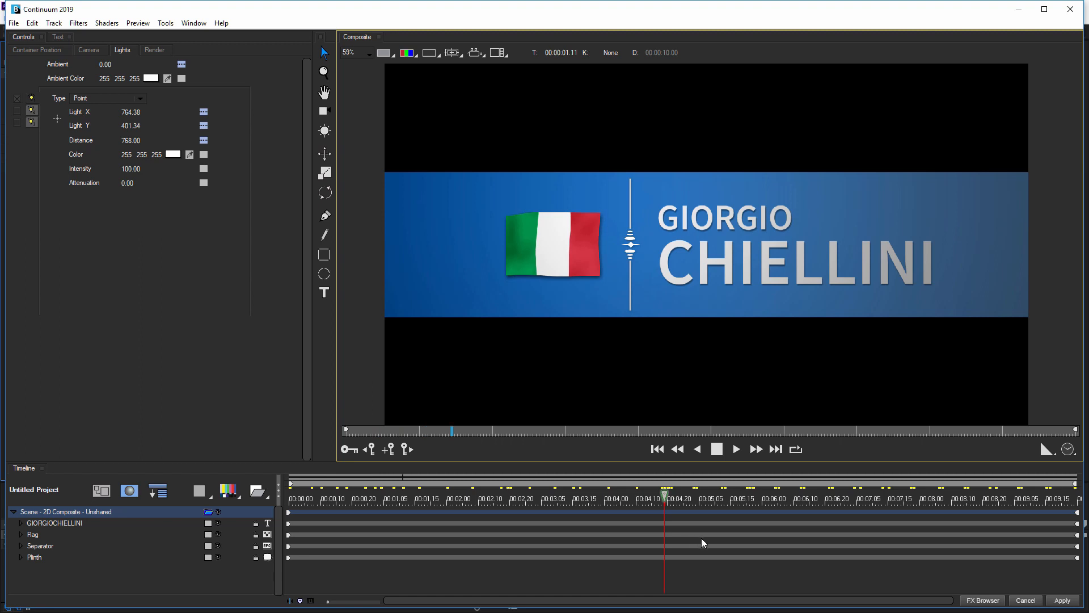
pyautogui.press('space')
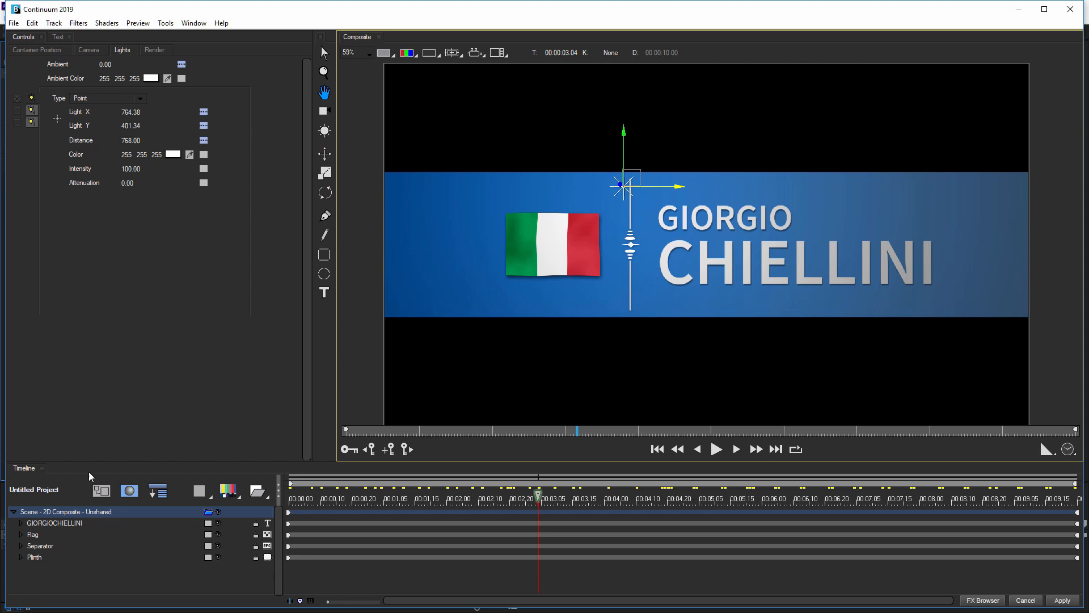
# - Expand the player name track and select its texture material to show the text animation controls
pyautogui.click(74, 523)
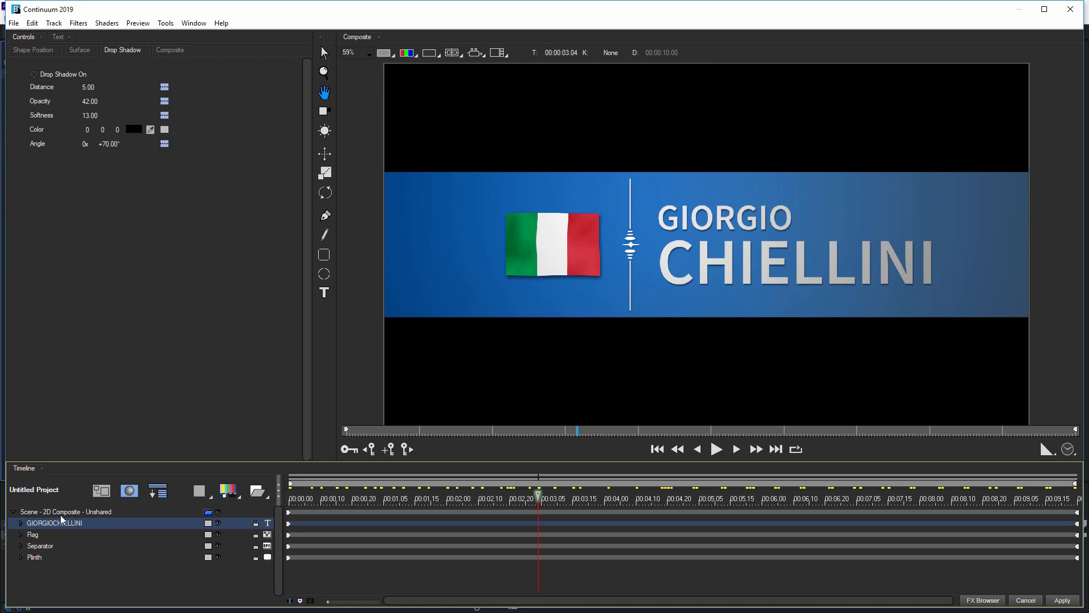
pyautogui.click(20, 525)
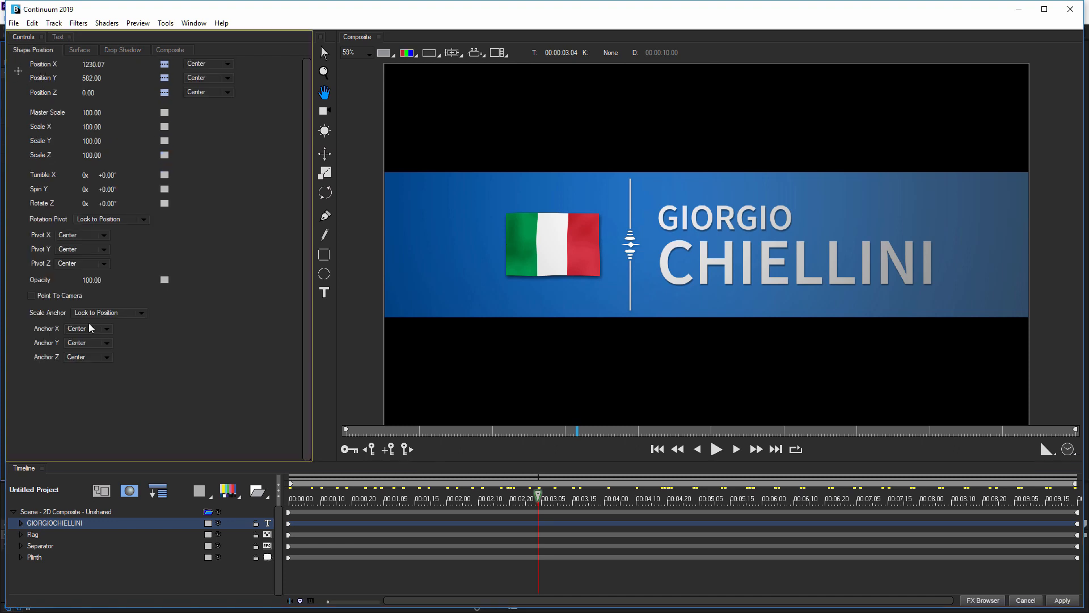
pyautogui.click(20, 523)
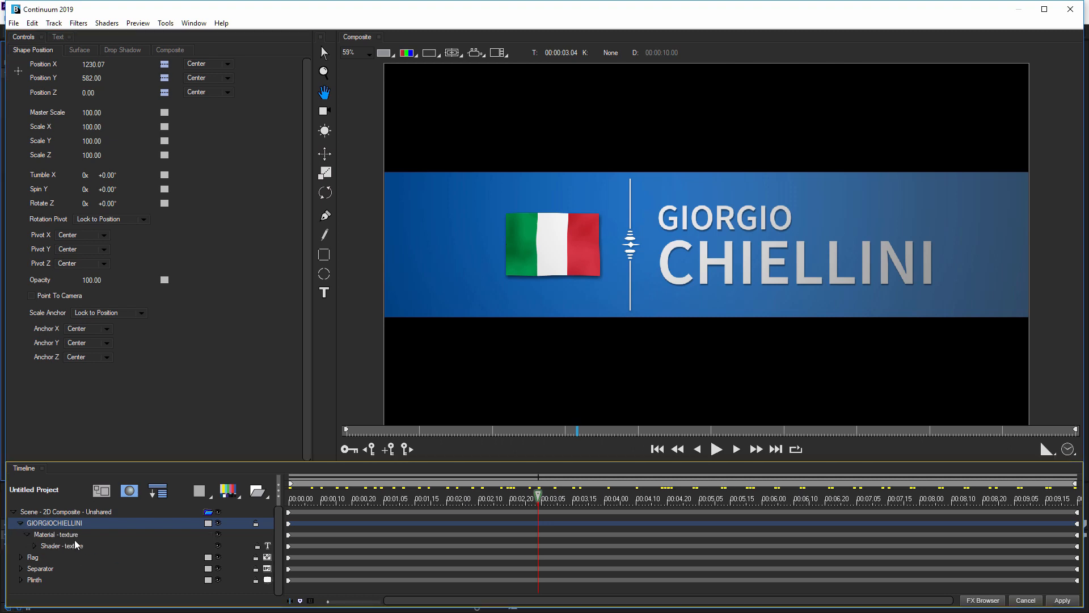
pyautogui.click(59, 535)
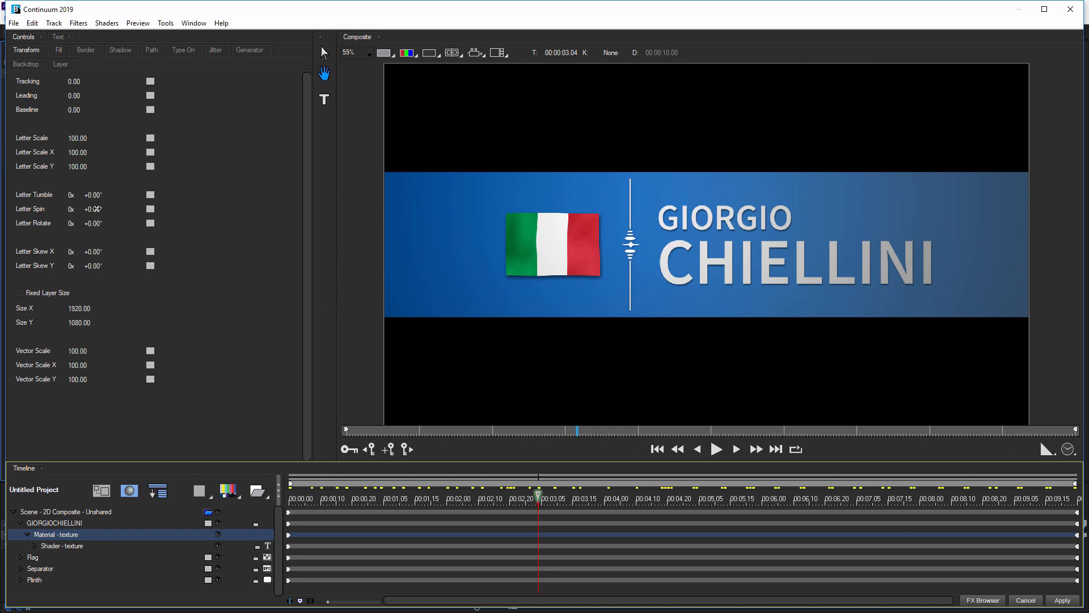
# - Try out letter rotation and wider tracking on the player name, and undo each trial
pyautogui.moveTo(94, 210); pyautogui.dragTo(125, 202)
pyautogui.hotkey('ctrl', 'z')
pyautogui.hotkey('ctrl', 'z')
pyautogui.hotkey('ctrl', 'z')
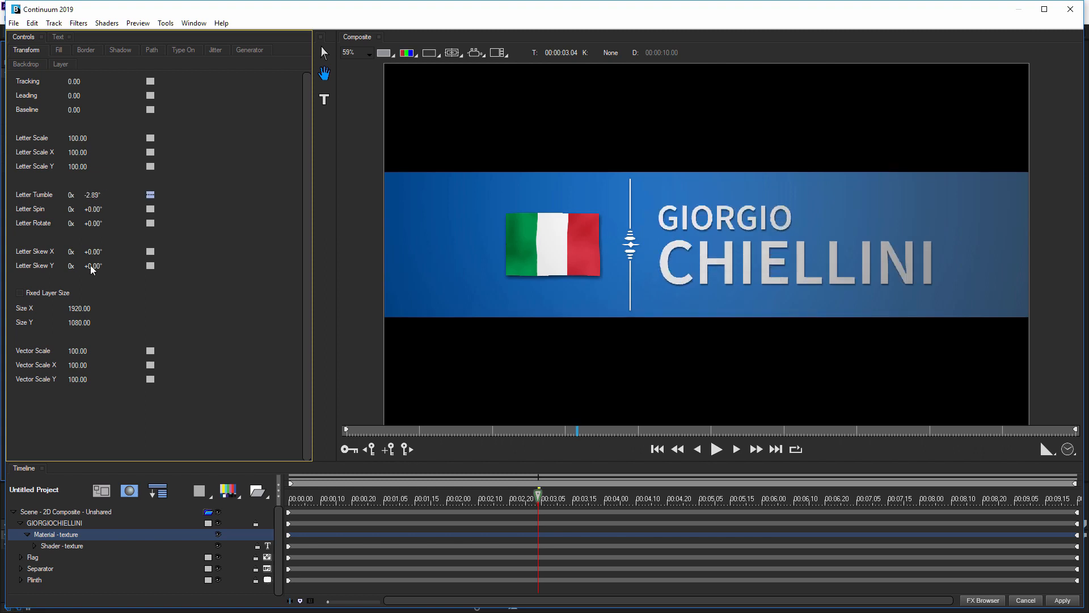
pyautogui.moveTo(76, 81); pyautogui.dragTo(149, 84)
pyautogui.hotkey('ctrl', 'z')
pyautogui.hotkey('ctrl', 'z')
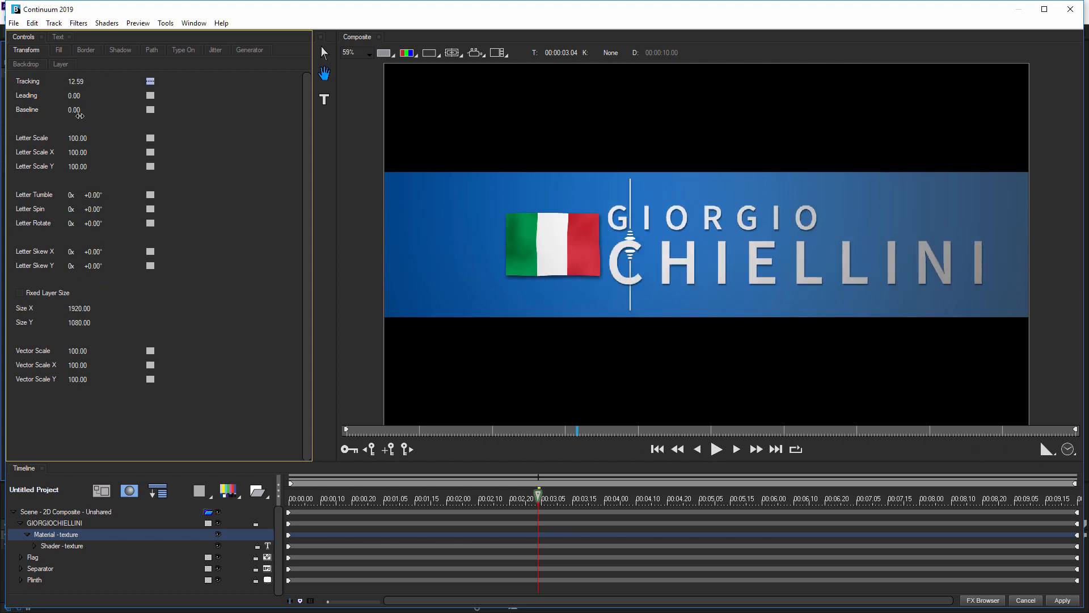
pyautogui.hotkey('ctrl', 'z')
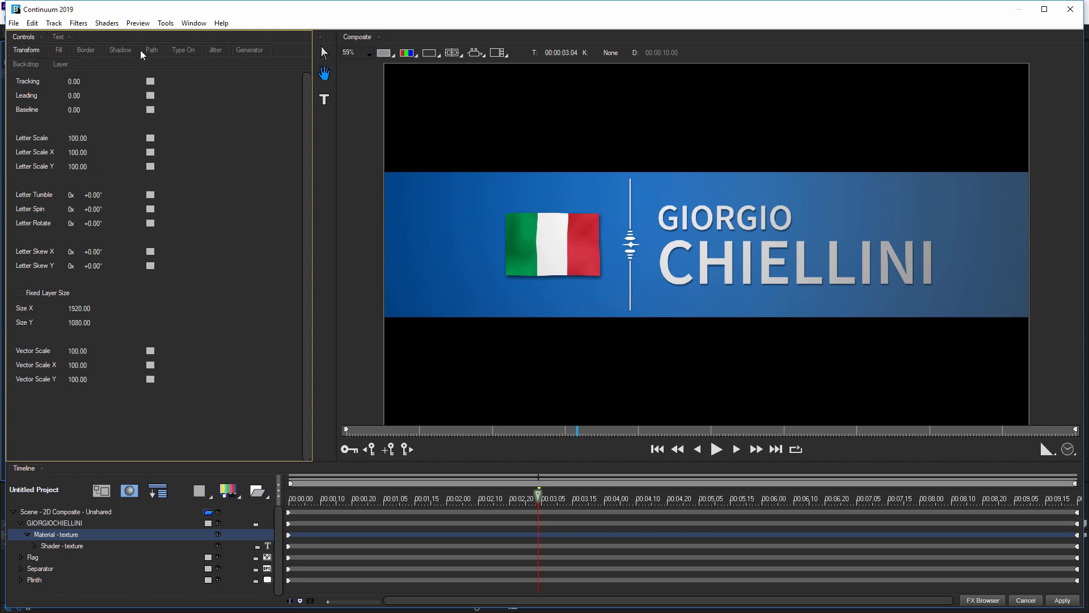
# - Set the player name's Type On animation to apply by word with a reveal time of 50
pyautogui.click(183, 50)
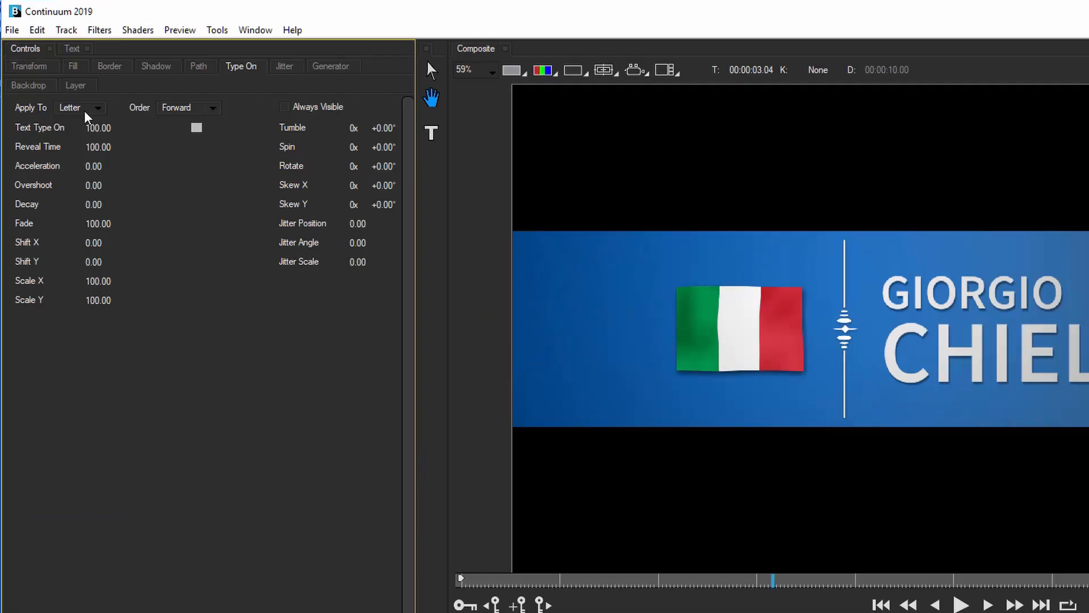
pyautogui.click(69, 81)
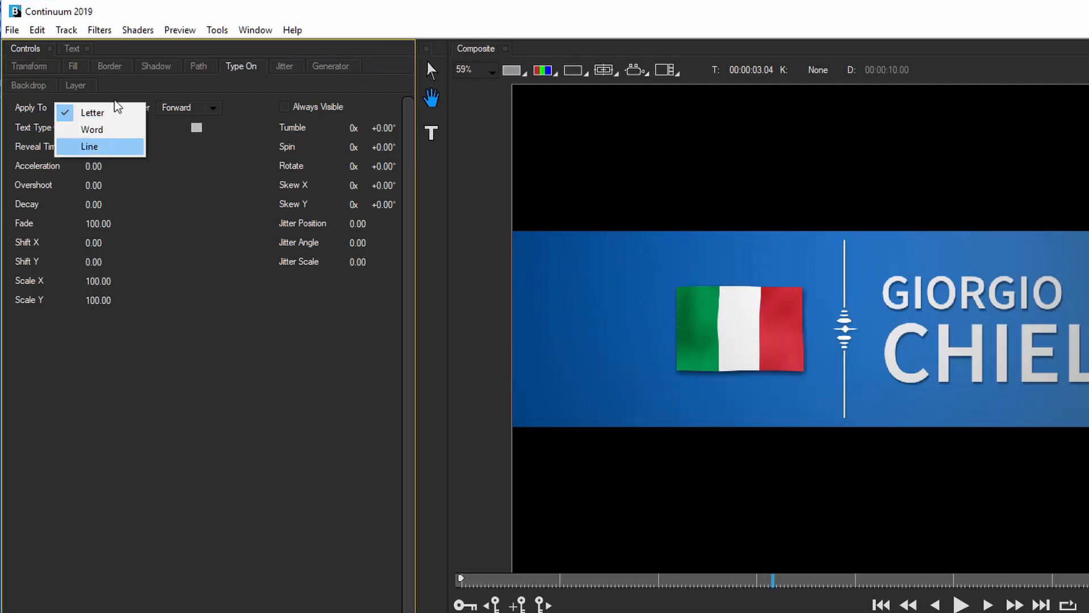
pyautogui.click(93, 129)
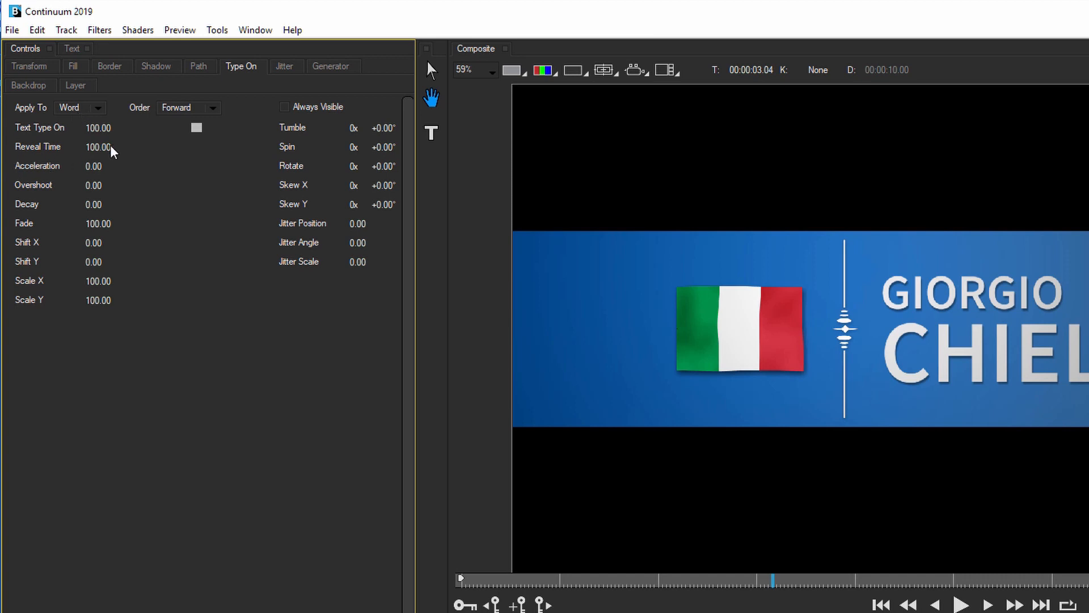
pyautogui.moveTo(99, 149)
pyautogui.mouseDown()
pyautogui.moveTo(83, 150)
pyautogui.moveTo(90, 166)
pyautogui.mouseUp()
pyautogui.click(110, 147)
pyautogui.write('50')
pyautogui.press('Return')
# - Lower Text Type On to 52 and set the Type On Shift Y to 118.17 so words enter from above
pyautogui.moveTo(92, 264); pyautogui.dragTo(82, 263)
pyautogui.moveTo(99, 132); pyautogui.dragTo(69, 129)
pyautogui.moveTo(96, 262); pyautogui.dragTo(114, 265)
pyautogui.moveTo(120, 128); pyautogui.dragTo(113, 128)
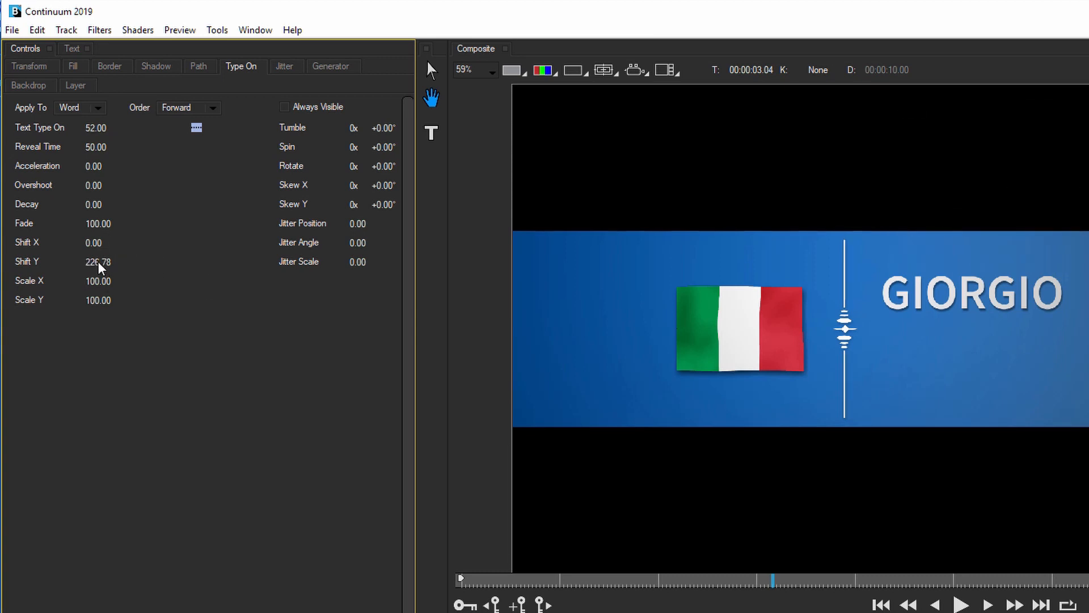
pyautogui.moveTo(100, 266)
pyautogui.mouseDown()
pyautogui.moveTo(106, 275)
pyautogui.moveTo(91, 265)
pyautogui.mouseUp()
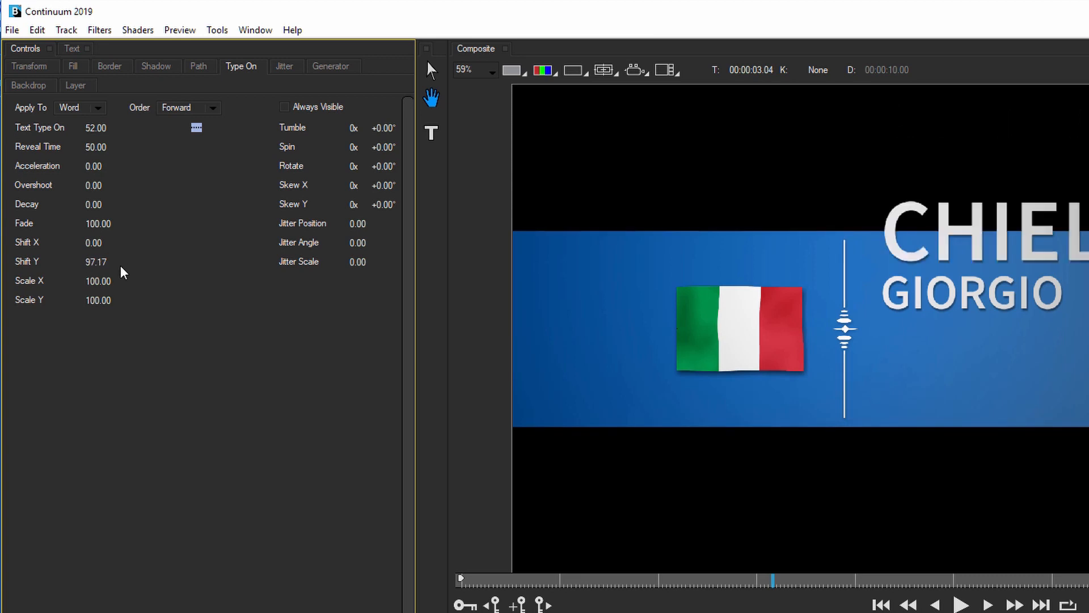
pyautogui.doubleClick(94, 263)
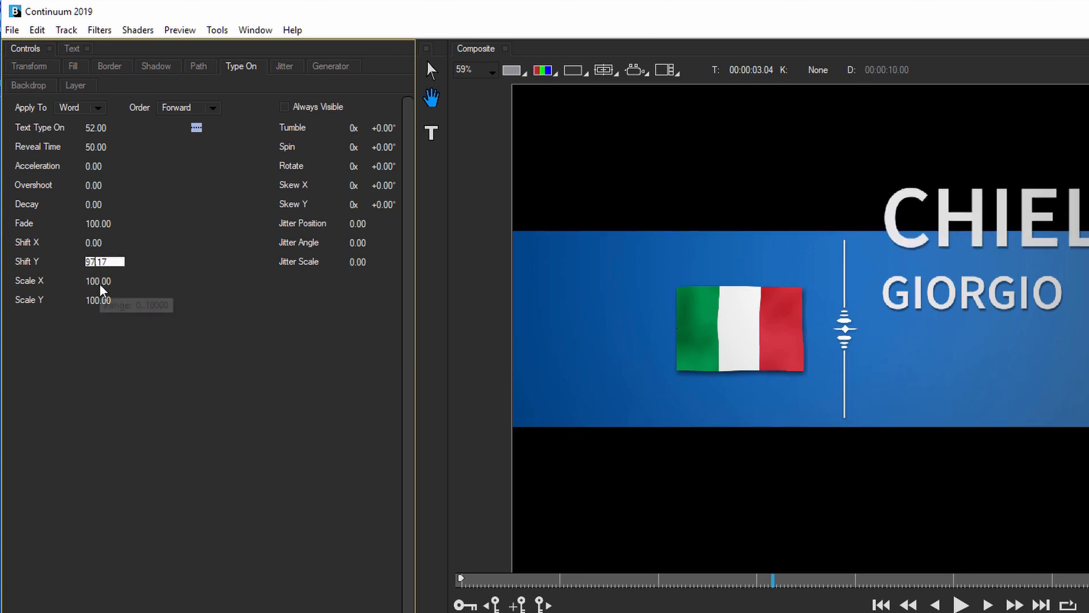
pyautogui.write('118')
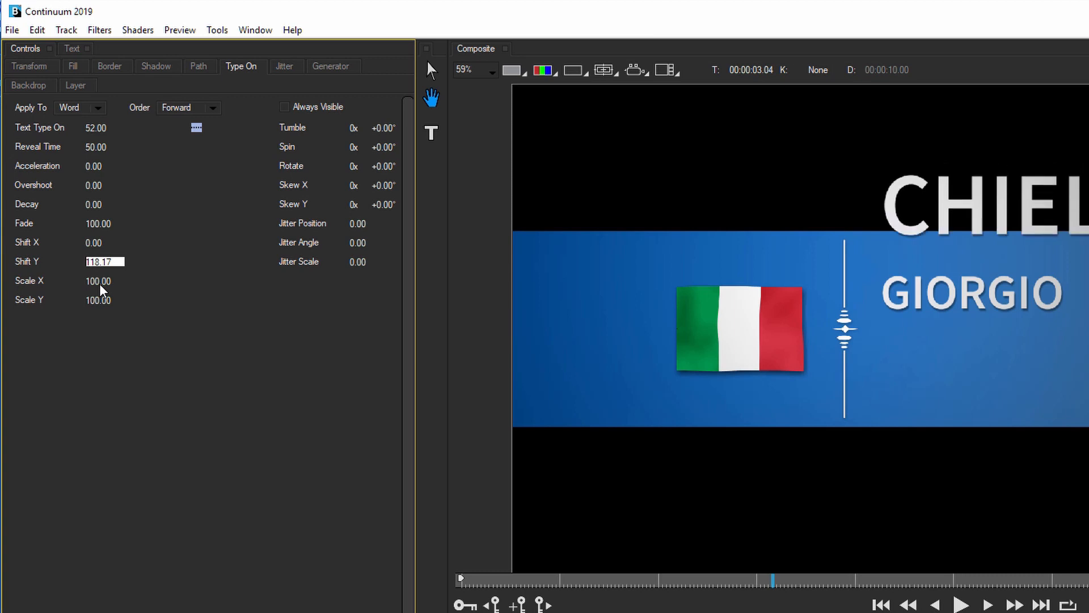
pyautogui.press('Return')
# - Set the Type On fade to 0 and raise Text Type On to 59
pyautogui.moveTo(101, 224); pyautogui.dragTo(3, 226)
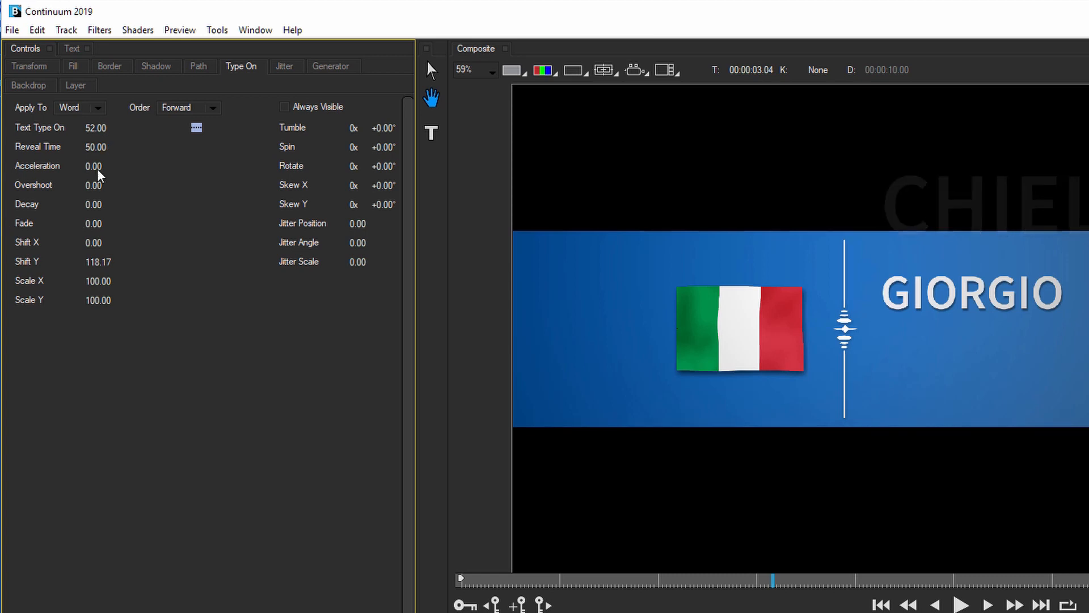
pyautogui.moveTo(101, 129)
pyautogui.mouseDown()
pyautogui.moveTo(122, 128)
pyautogui.moveTo(101, 127)
pyautogui.mouseUp()
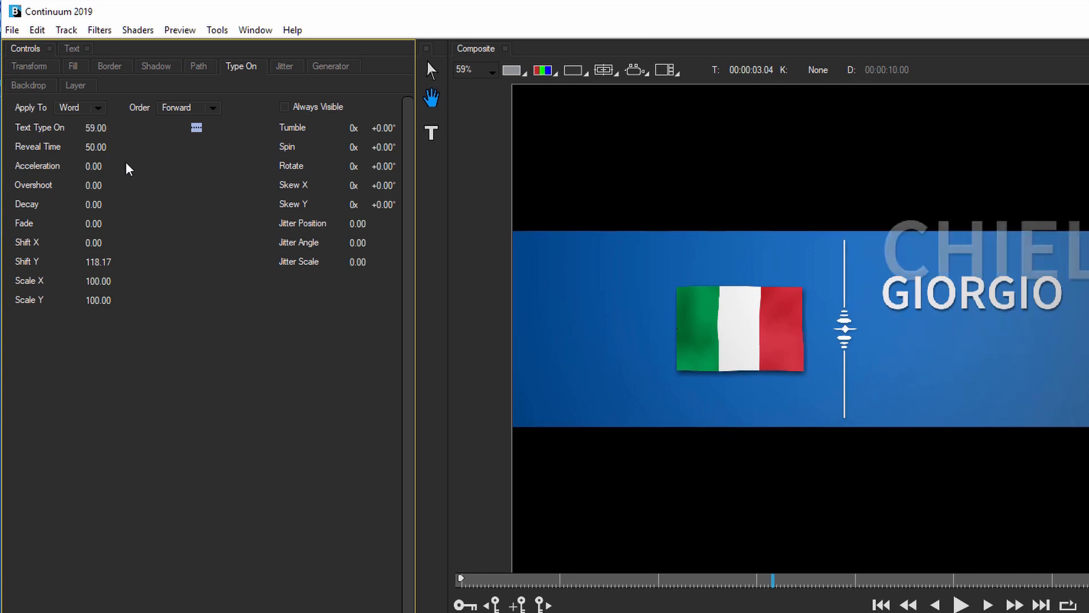
# - Set the player name's Type On Fade to 100, Acceleration to 12 and Overshoot to 5
pyautogui.moveTo(90, 222); pyautogui.dragTo(315, 222)
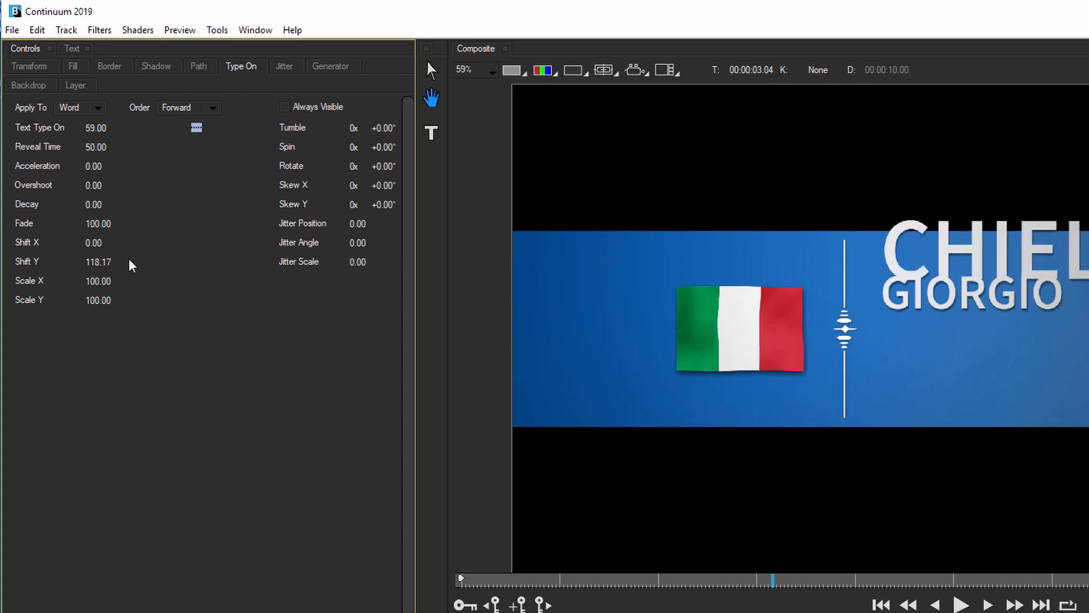
pyautogui.moveTo(92, 168); pyautogui.dragTo(116, 134)
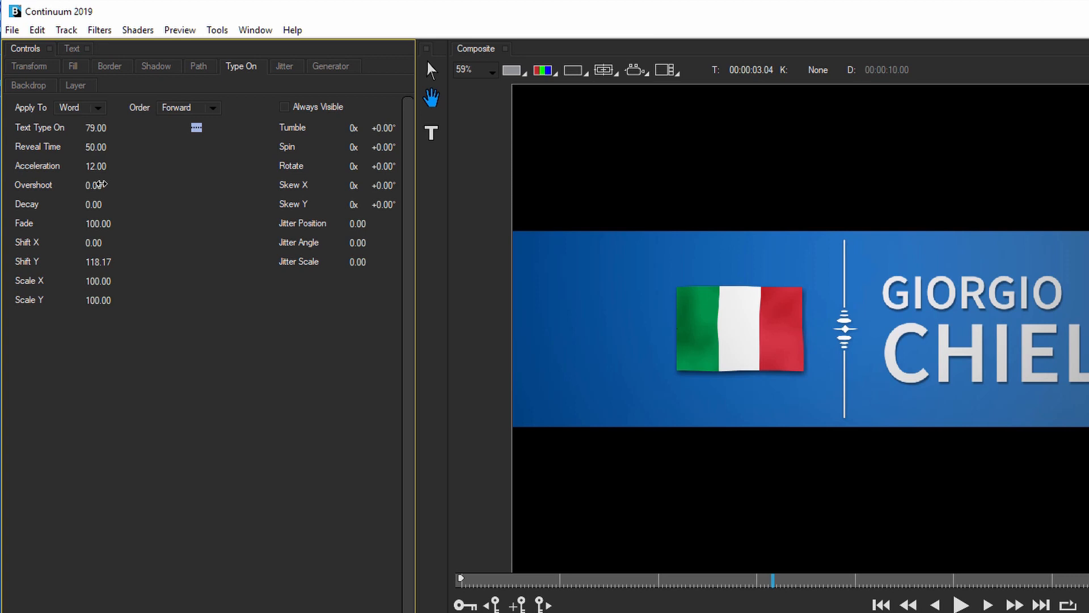
pyautogui.moveTo(101, 184); pyautogui.dragTo(103, 187)
pyautogui.click(103, 187)
pyautogui.press('BackSpace')
pyautogui.write('5')
pyautogui.press('Return')
# - Set Text Type On to 100 with Linear interpolation and raise the Overshoot to 10
pyautogui.moveTo(103, 133); pyautogui.dragTo(134, 132)
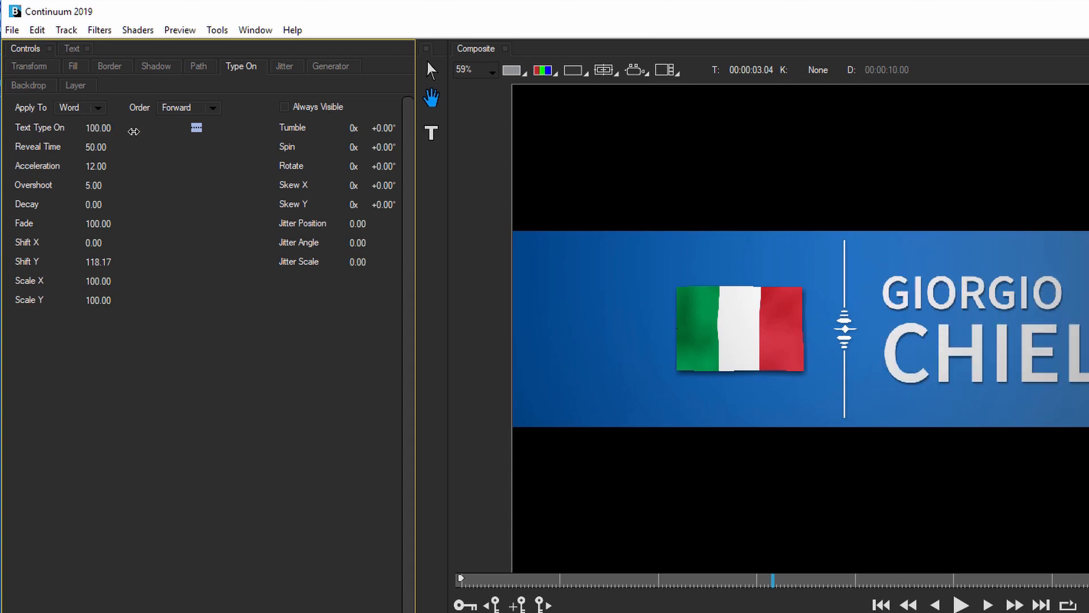
pyautogui.click(99, 185)
pyautogui.write('10')
pyautogui.click(196, 127)
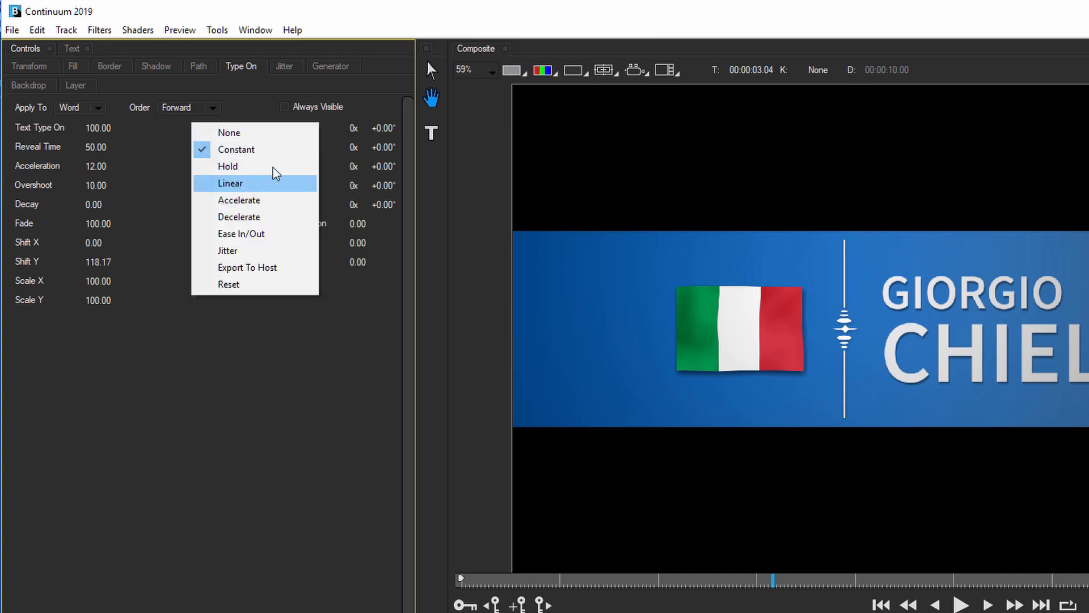
pyautogui.click(250, 182)
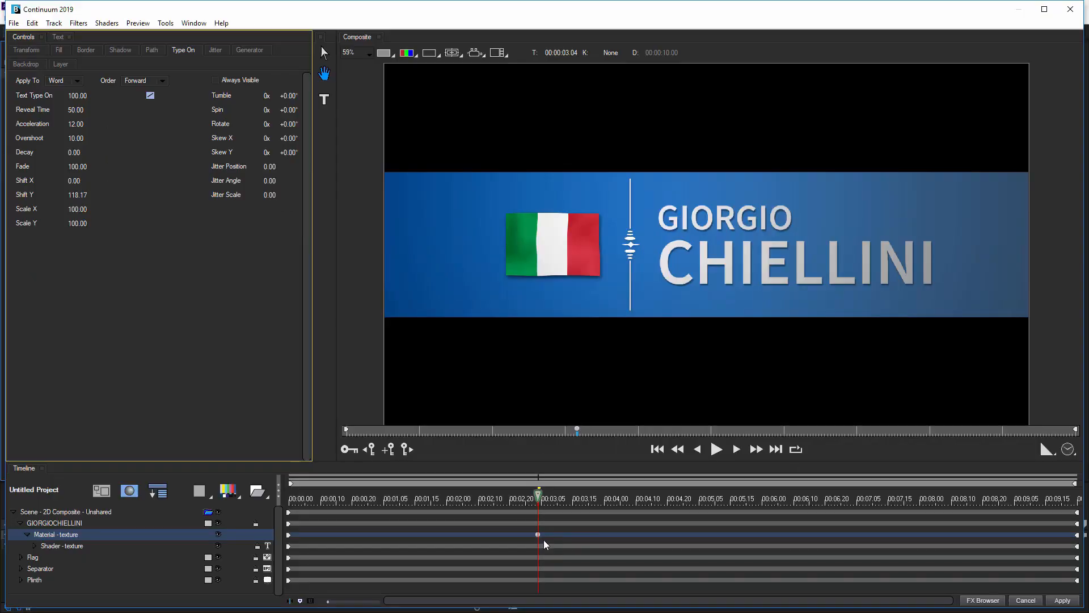
# - Move the Text Type On keyframe earlier in the timeline to 00:00:01.05
pyautogui.moveTo(330, 501); pyautogui.dragTo(386, 502)
pyautogui.moveTo(538, 536); pyautogui.dragTo(386, 537)
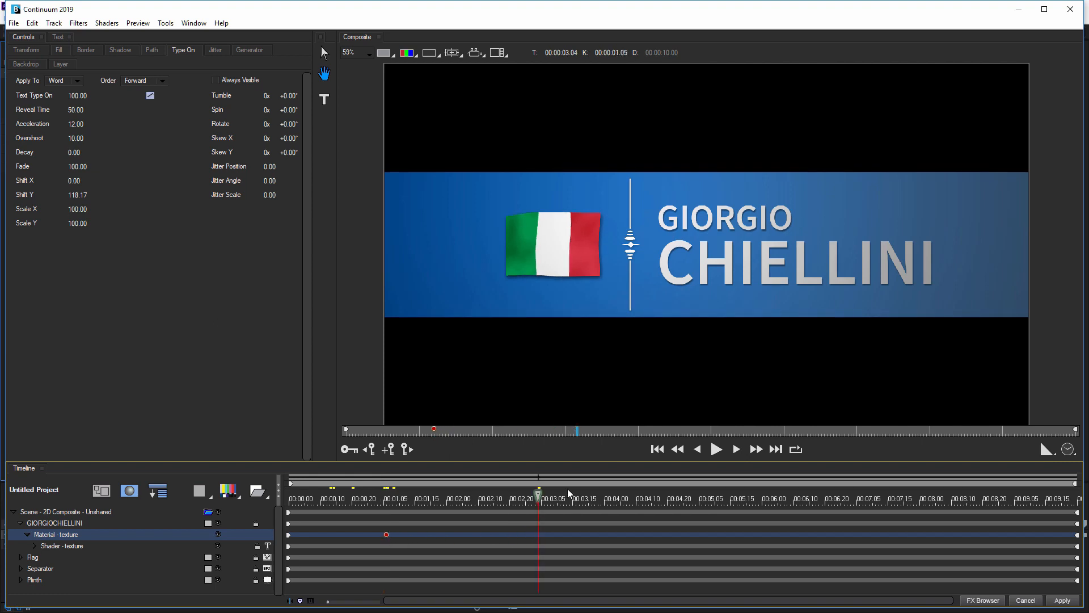
pyautogui.click(384, 501)
# - Add an Ease In/Out Text Type On keyframe at 00:00:02.16, and set Text Type On to 0 at the 00:00:01.05 keyframe
pyautogui.moveTo(492, 502); pyautogui.dragTo(498, 503)
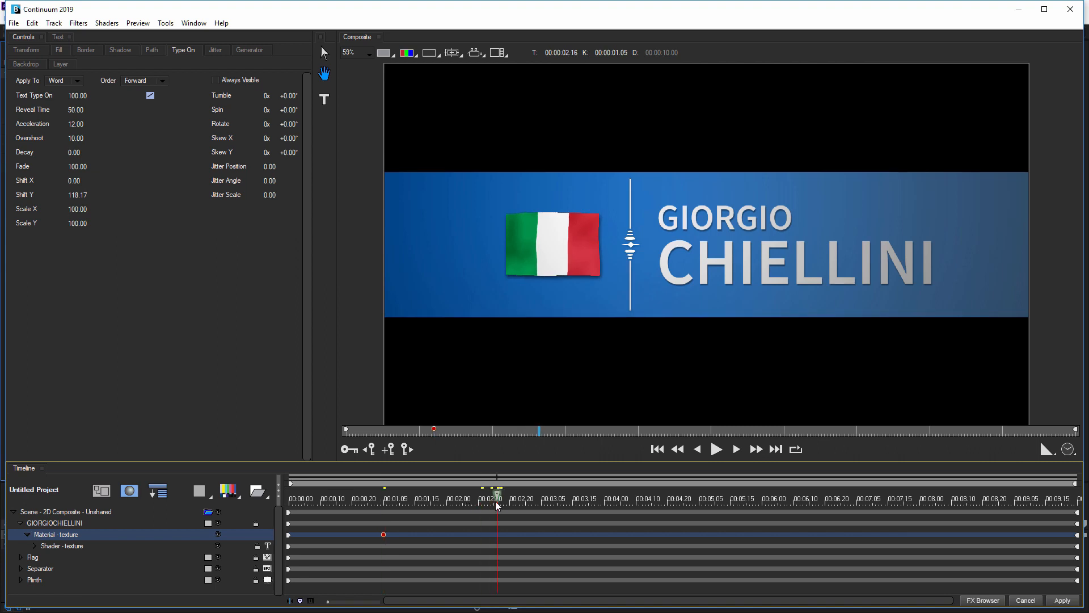
pyautogui.click(498, 540)
pyautogui.click(152, 95)
pyautogui.click(202, 175)
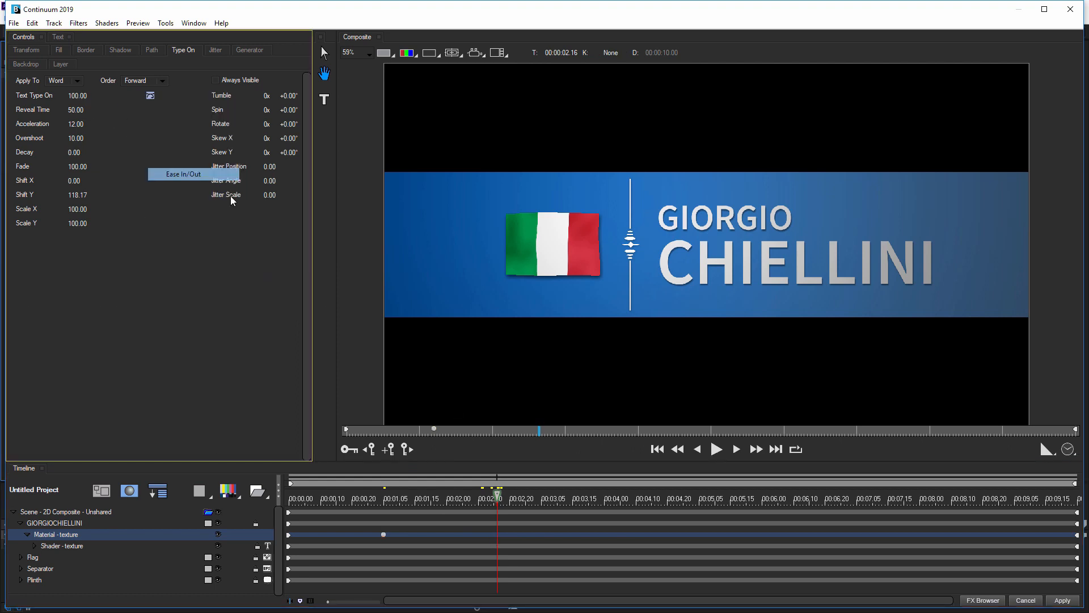
pyautogui.click(384, 536)
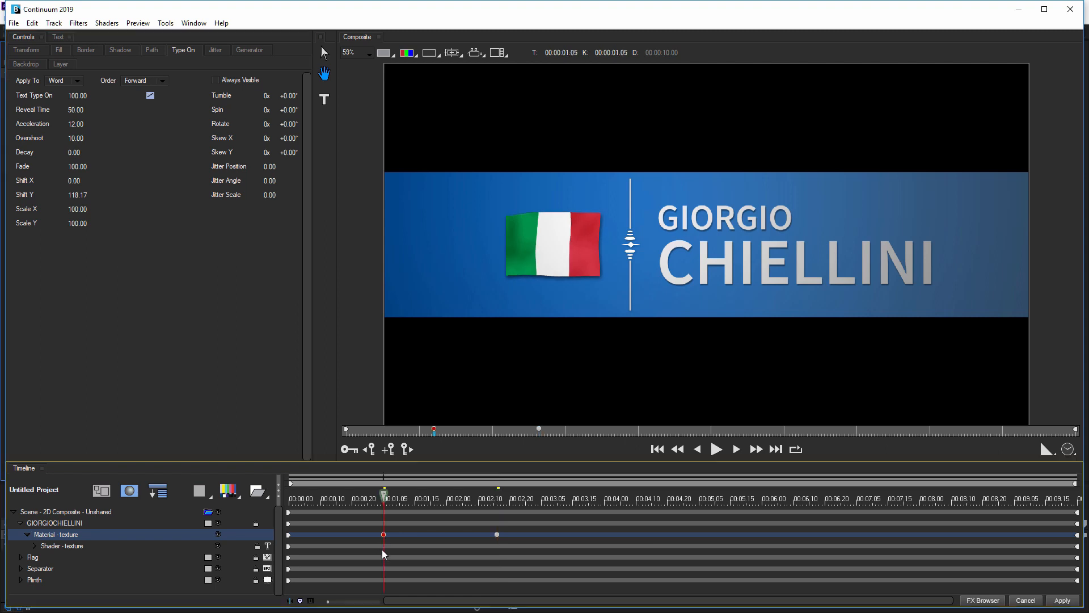
pyautogui.moveTo(78, 96); pyautogui.dragTo(17, 96)
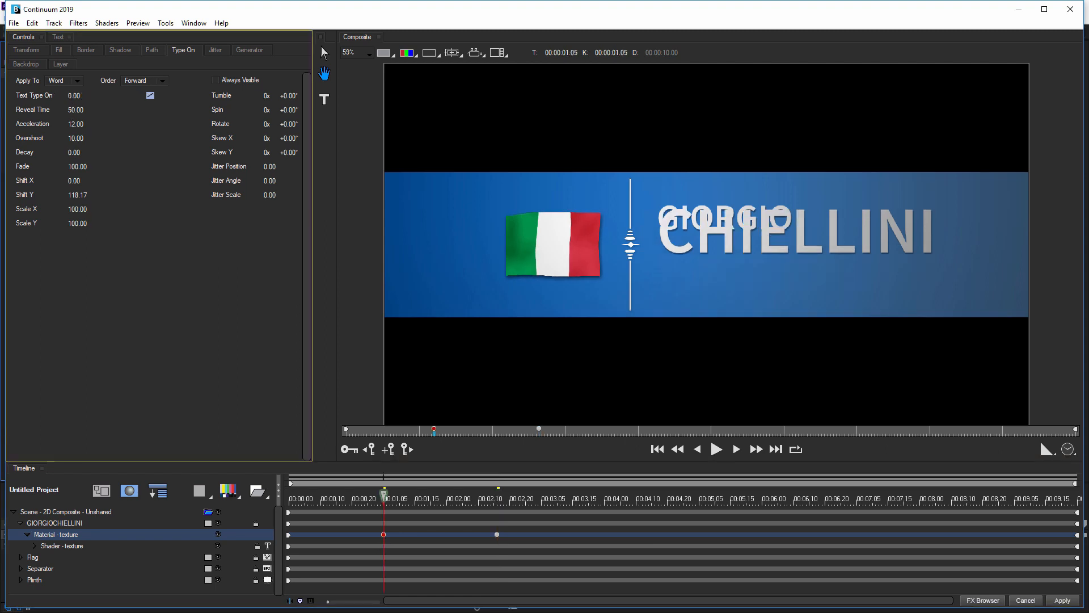
# - Lower the preview quality to Draft and play back the name animation
pyautogui.click(1047, 449)
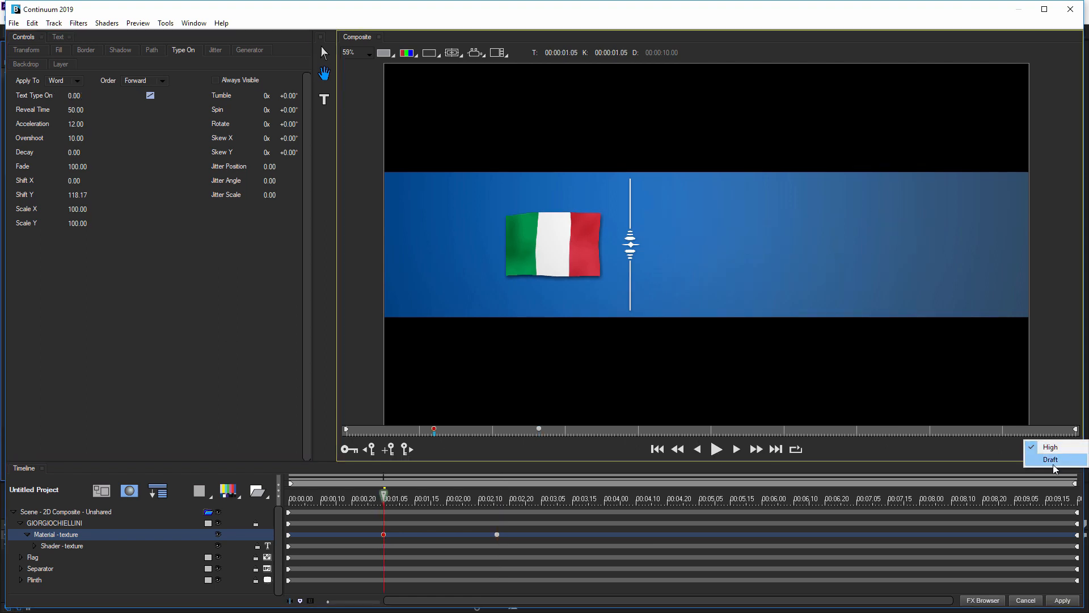
pyautogui.click(1051, 461)
pyautogui.click(715, 449)
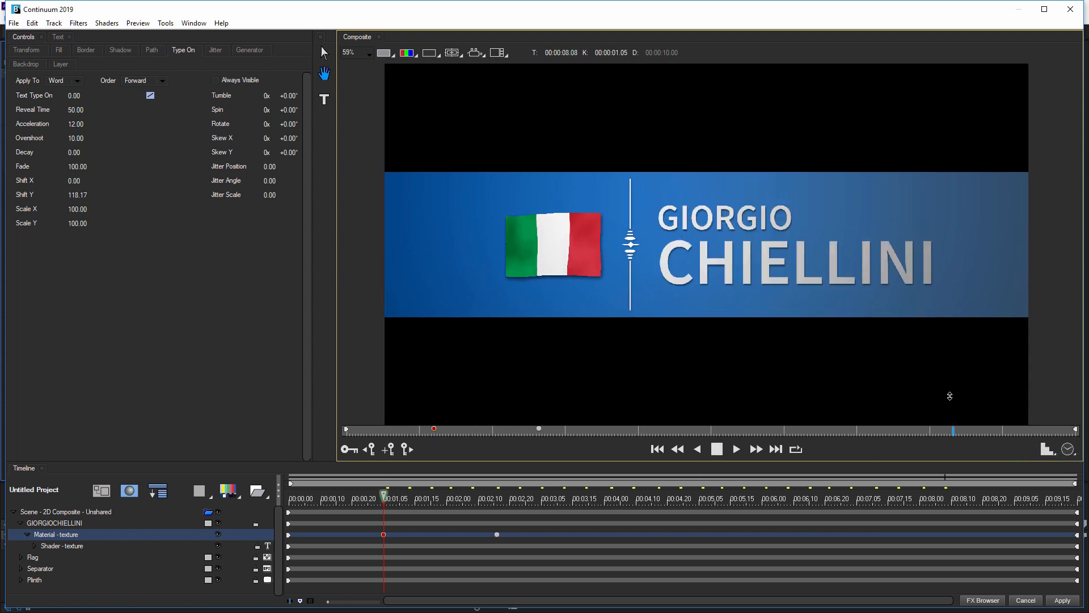
pyautogui.press('space')
# - Limit the preview range to start at 00:00:01.01 and end just past the second keyframe, and play it
pyautogui.moveTo(1075, 484); pyautogui.dragTo(516, 509)
pyautogui.moveTo(291, 487); pyautogui.dragTo(373, 492)
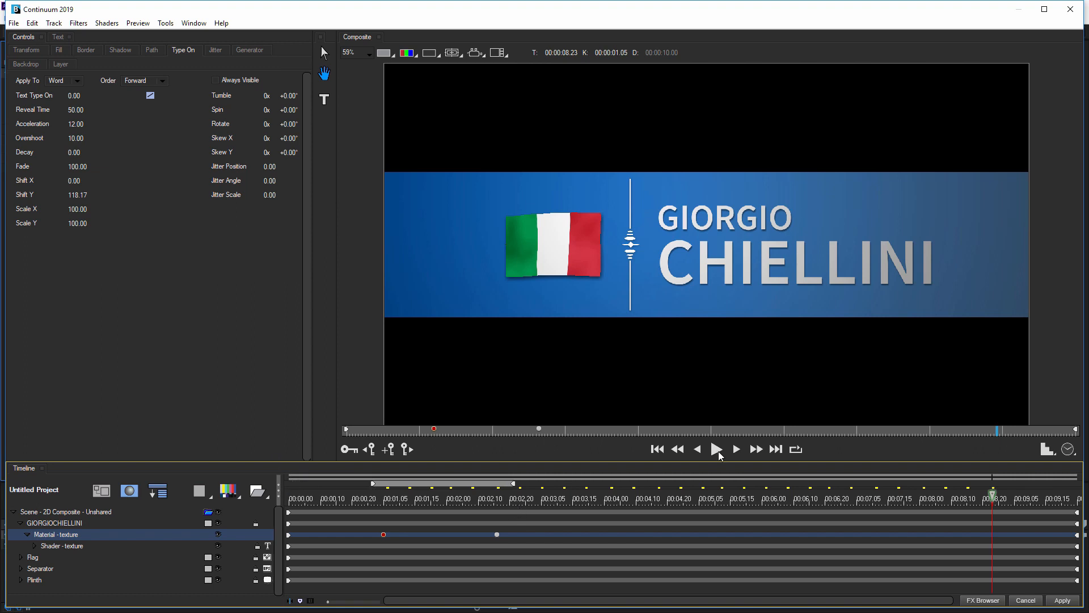
pyautogui.click(717, 449)
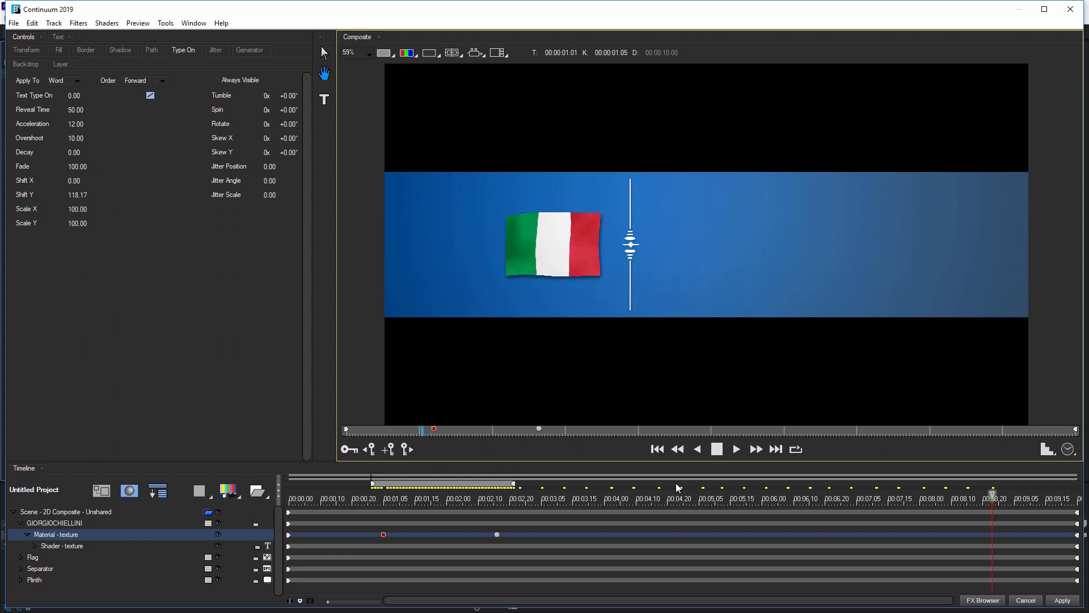
pyautogui.press('space')
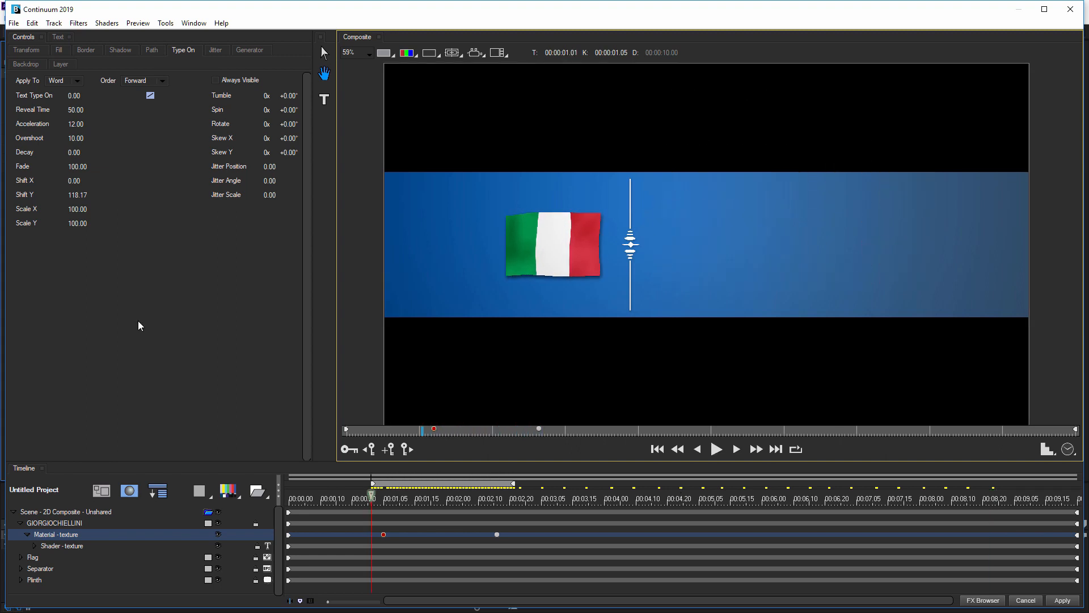
# - Set the player name's Type On Shift Y to 80 and Overshoot to 15
pyautogui.click(396, 475)
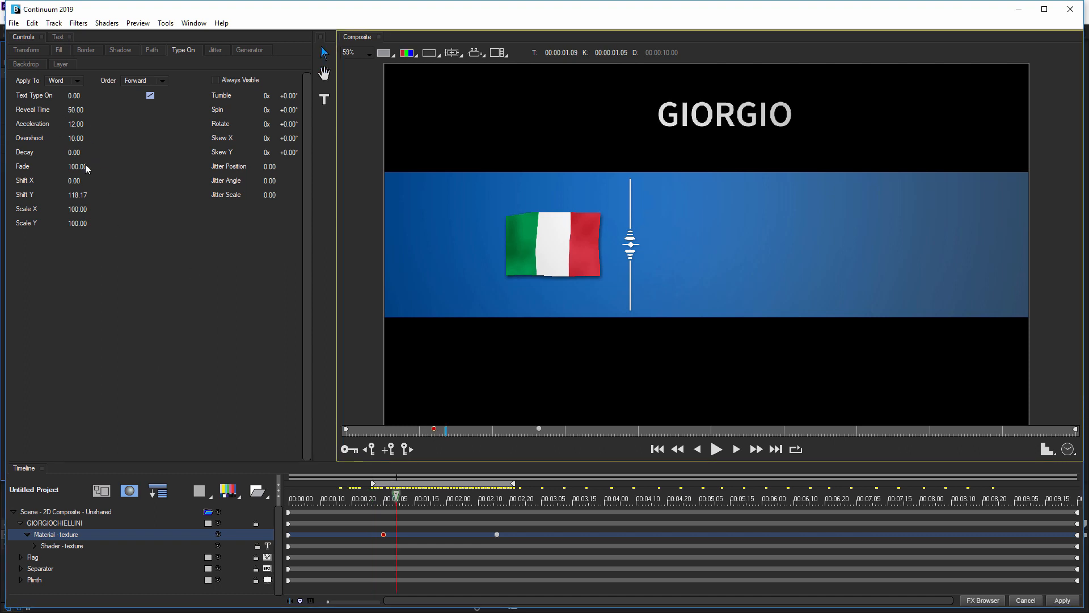
pyautogui.click(85, 194)
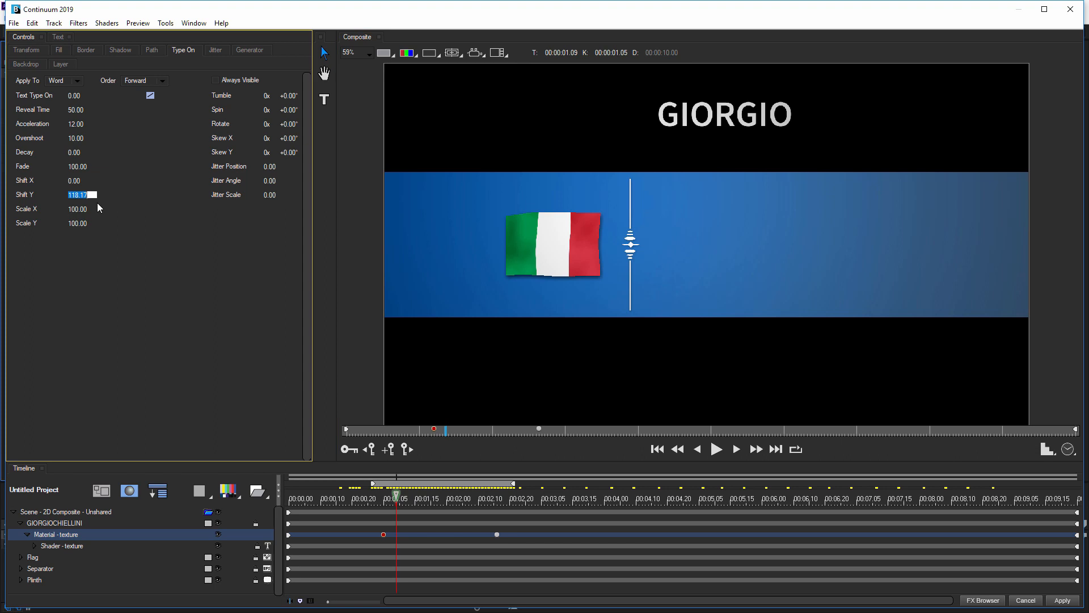
pyautogui.write('80')
pyautogui.press('Return')
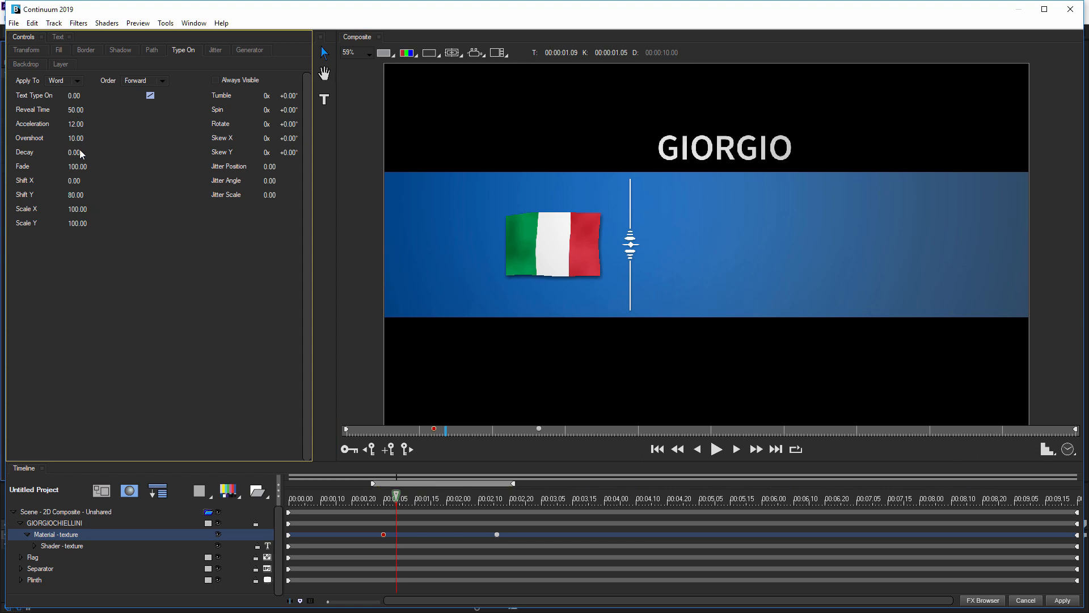
pyautogui.click(76, 139)
pyautogui.press('Return')
# - Review the name reveal in playback, and extend the preview range back to the start of the timeline
pyautogui.click(719, 449)
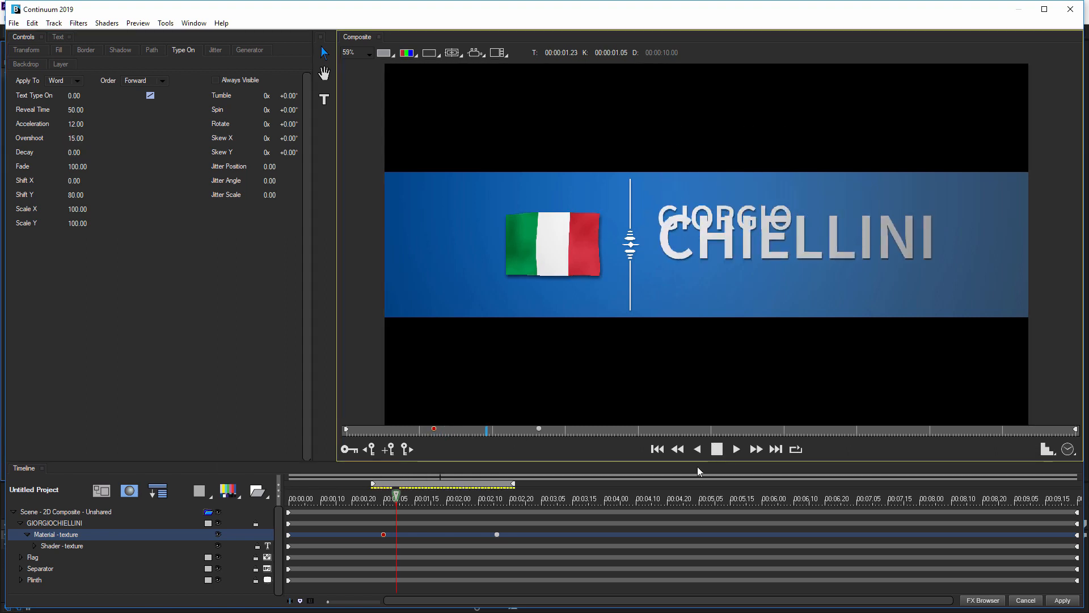
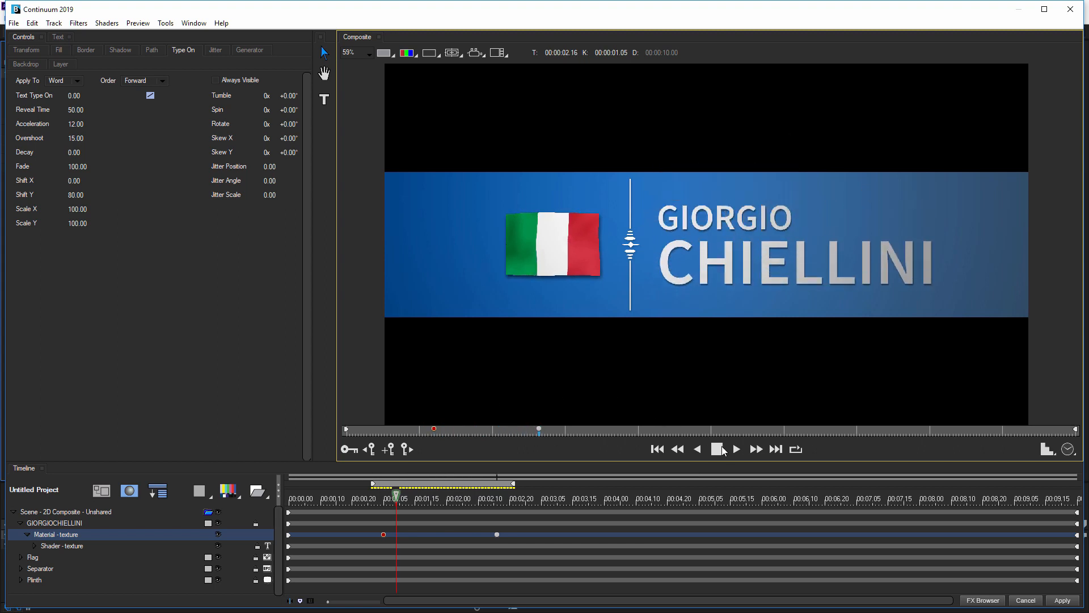
pyautogui.click(717, 450)
pyautogui.moveTo(386, 499); pyautogui.dragTo(290, 499)
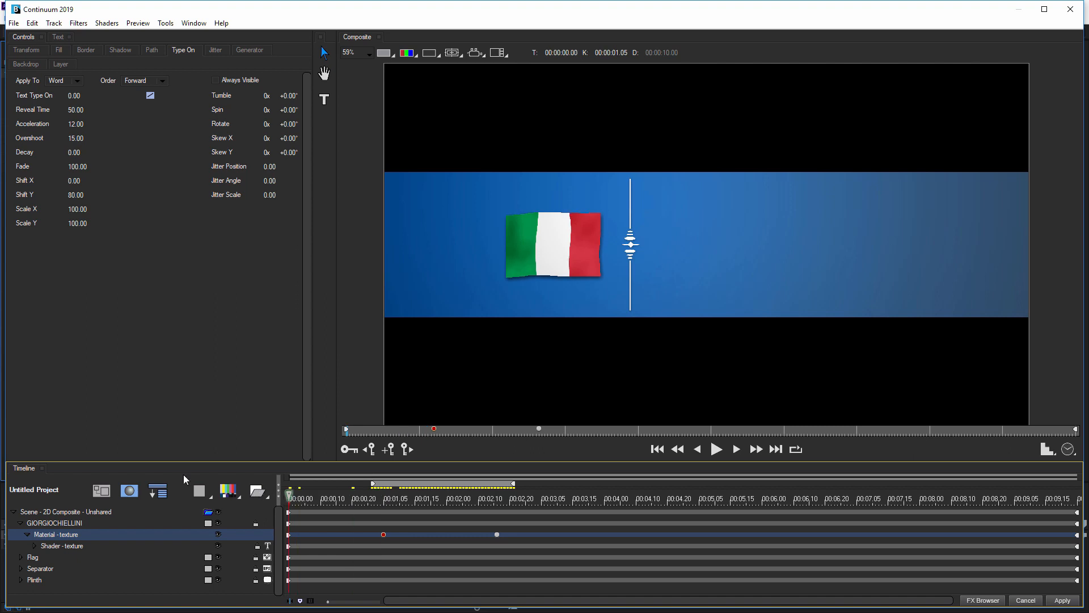
pyautogui.moveTo(374, 484); pyautogui.dragTo(254, 500)
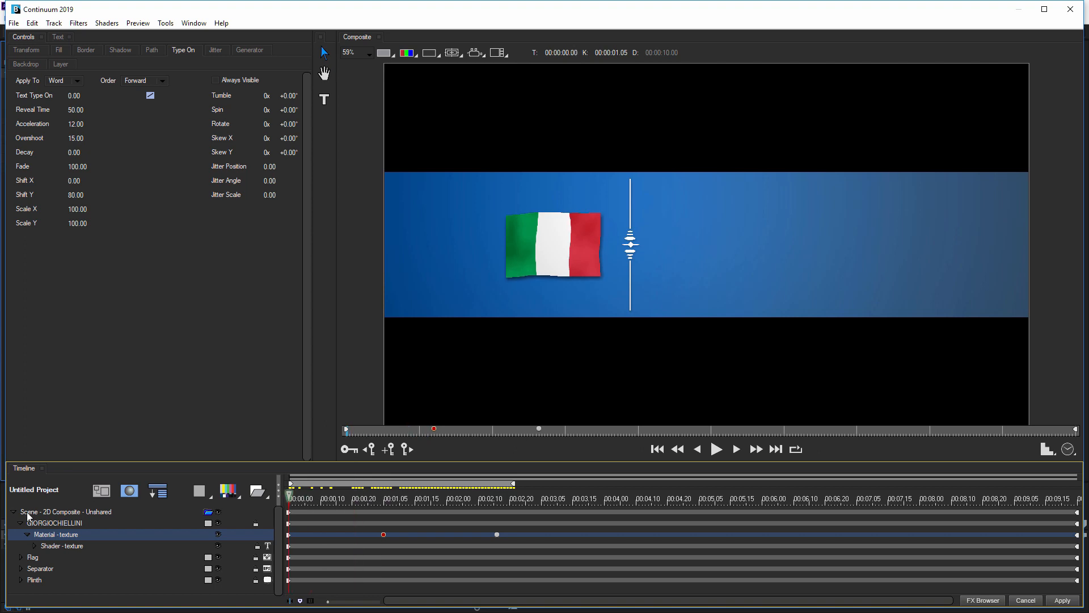
# - Apply a Wipe-Curtain shader to the whole scene and set its type to Curtain Vertical
pyautogui.click(20, 523)
pyautogui.click(52, 577)
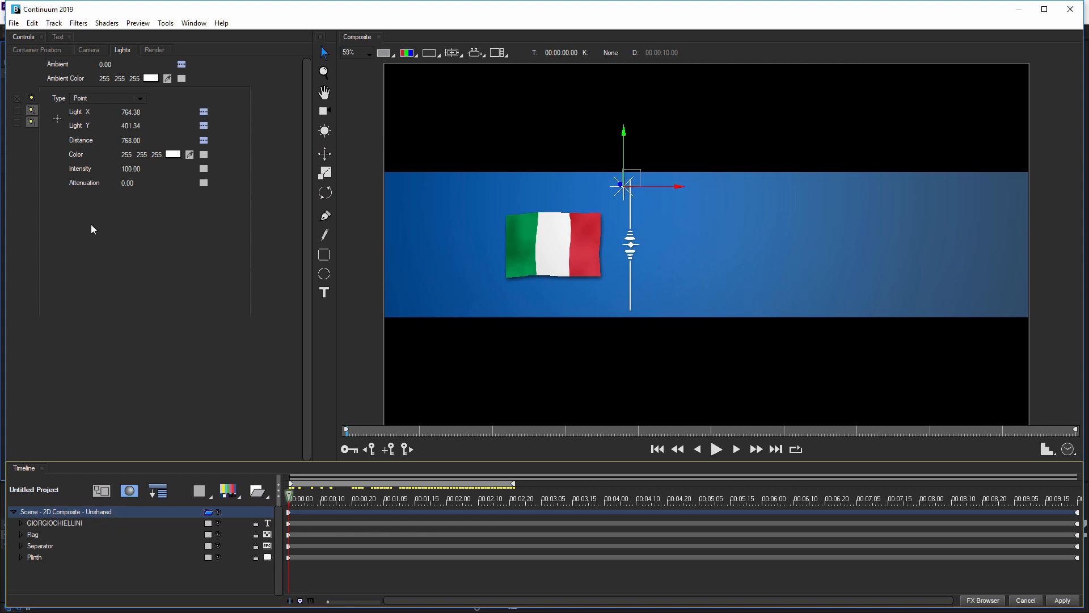
pyautogui.click(107, 23)
pyautogui.moveTo(109, 54)
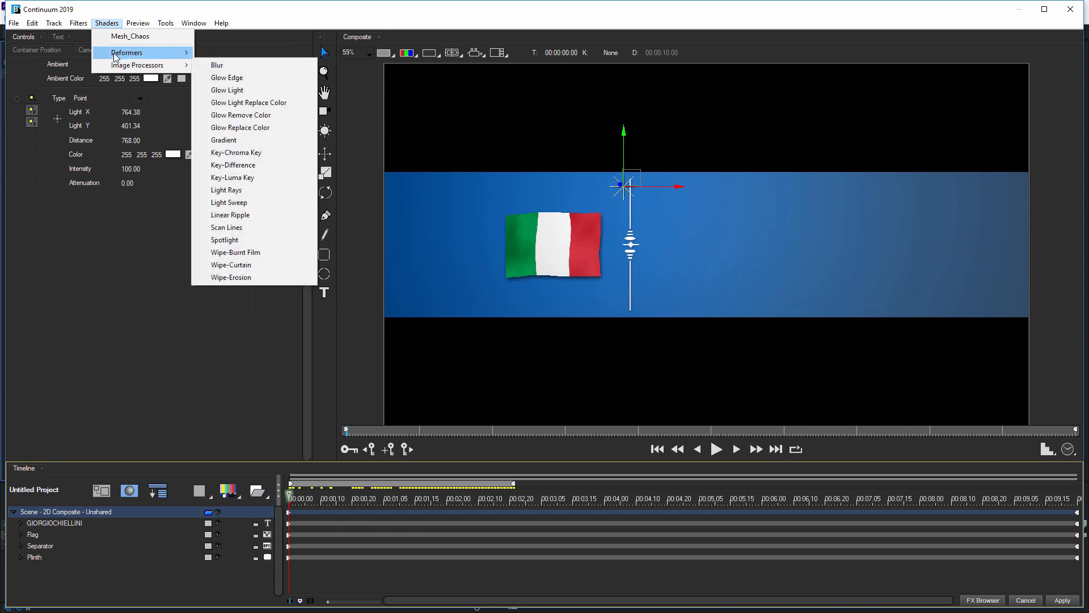
pyautogui.moveTo(173, 66)
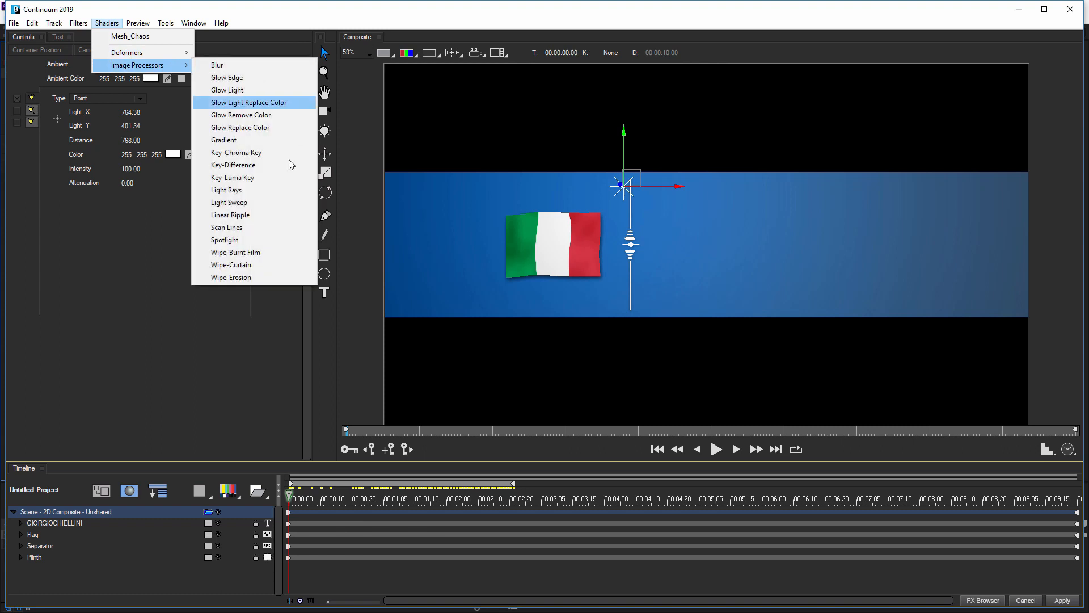
pyautogui.click(259, 265)
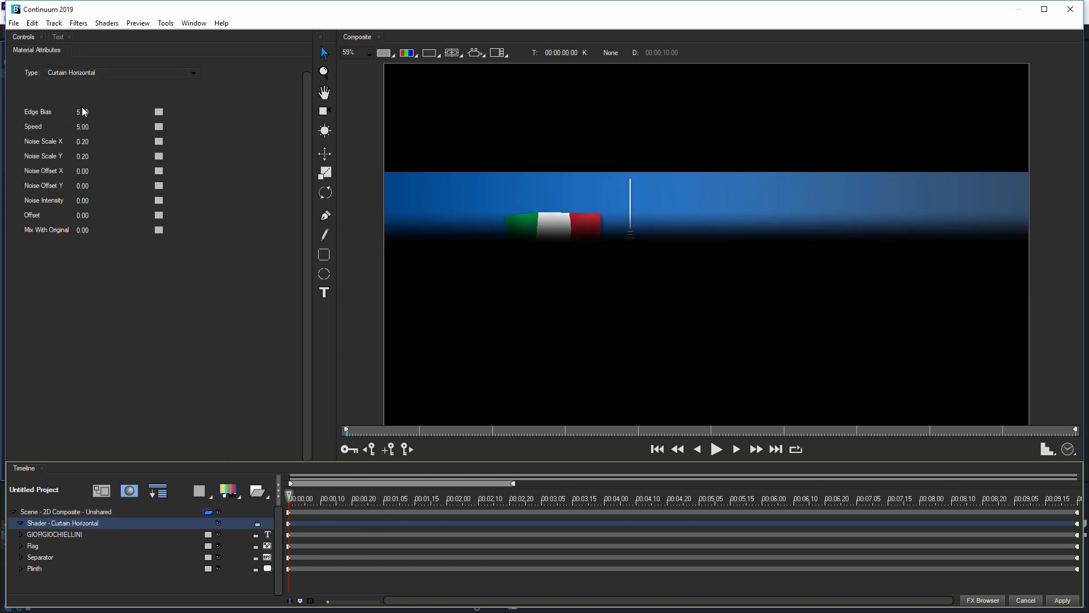
pyautogui.click(59, 72)
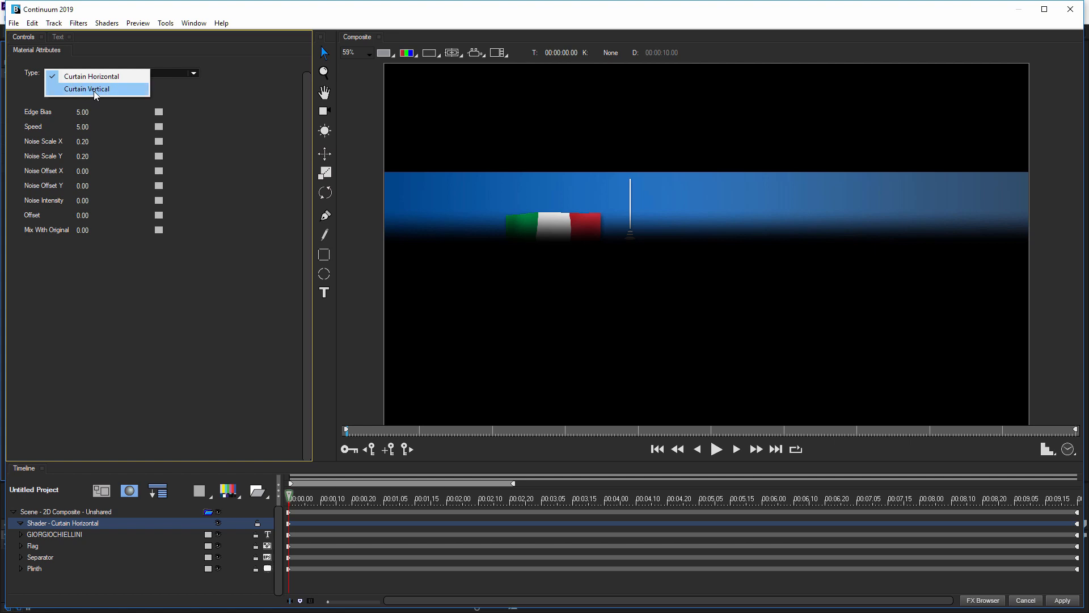
pyautogui.click(85, 92)
# - Set the curtain wipe's Edge Bias to -5 to reverse its direction, and its Offset to -0.06
pyautogui.moveTo(86, 215)
pyautogui.mouseDown()
pyautogui.moveTo(99, 215)
pyautogui.moveTo(79, 213)
pyautogui.mouseUp()
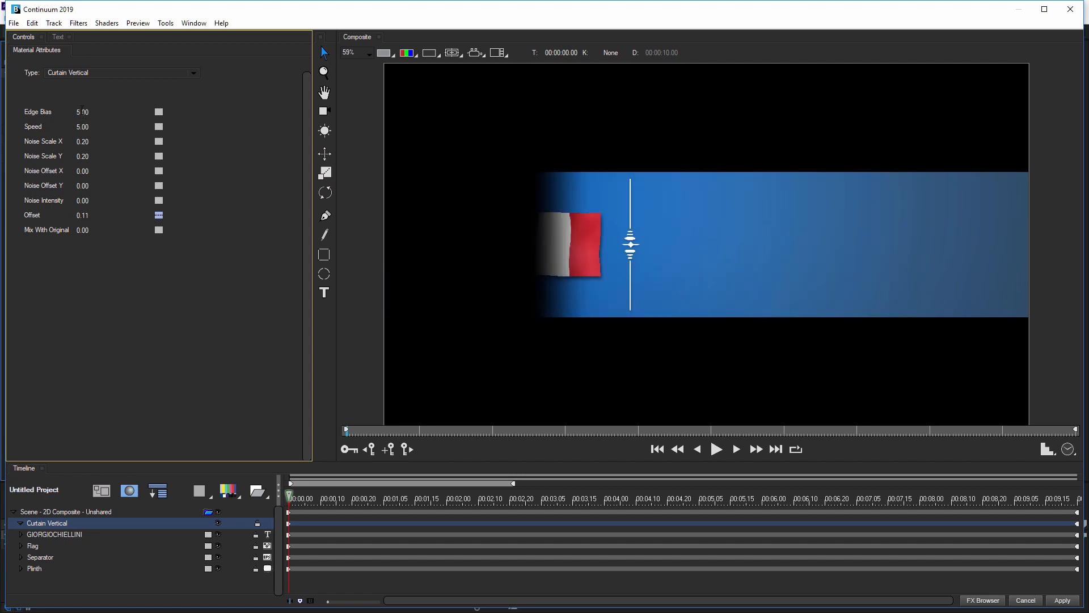
pyautogui.click(82, 111)
pyautogui.click(120, 111)
pyautogui.click(102, 112)
pyautogui.write('-5')
pyautogui.click(131, 257)
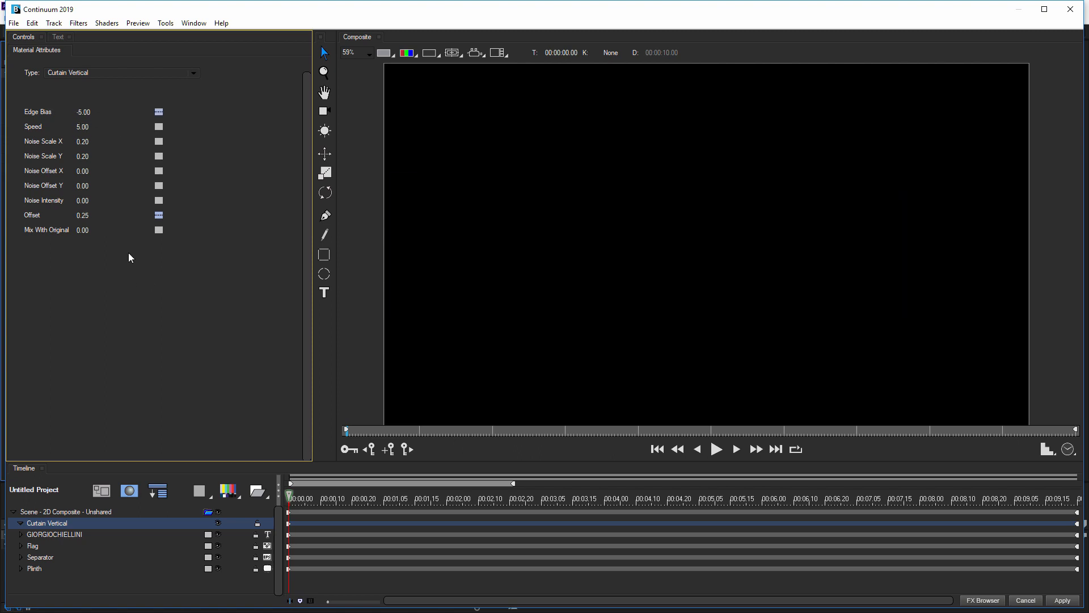
pyautogui.moveTo(80, 216); pyautogui.dragTo(67, 222)
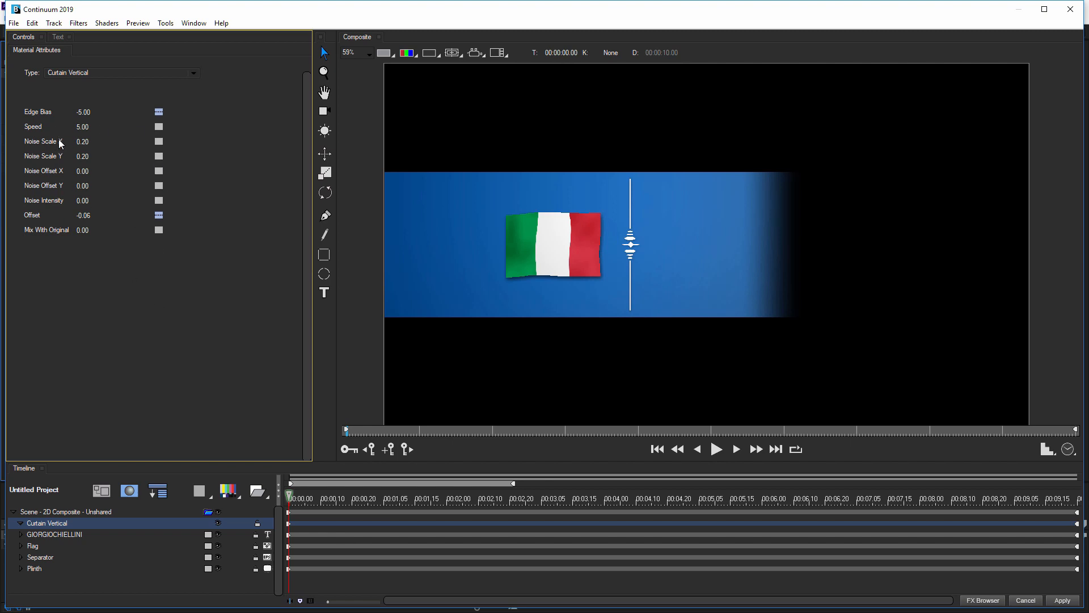
# - Roughen the curtain wipe's edge with a Noise Intensity of 0.27 and a Noise Offset X of 10
pyautogui.moveTo(86, 203); pyautogui.dragTo(99, 201)
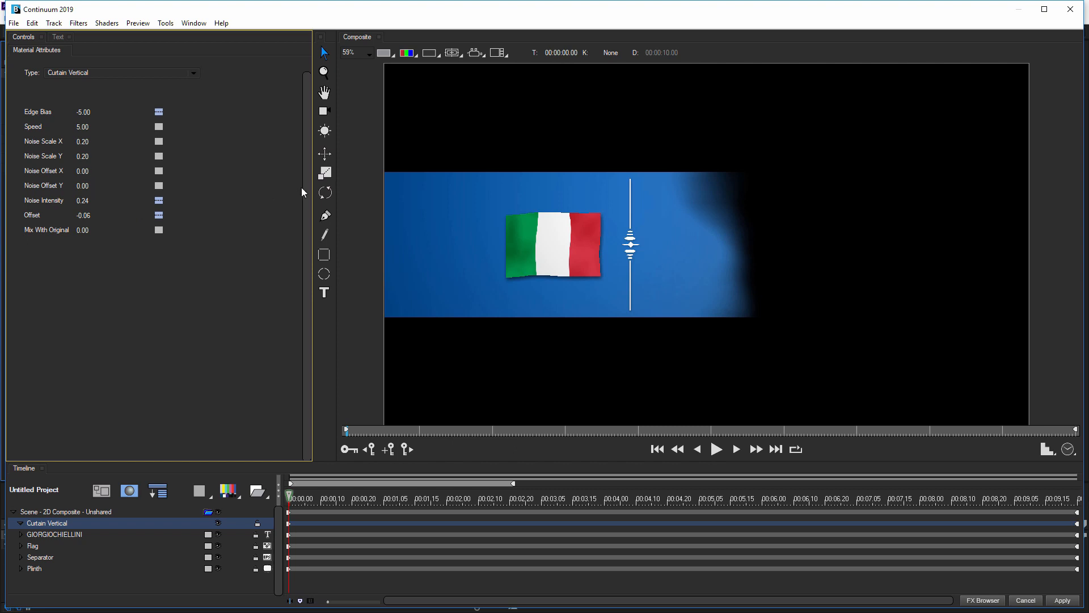
pyautogui.moveTo(86, 201); pyautogui.dragTo(87, 200)
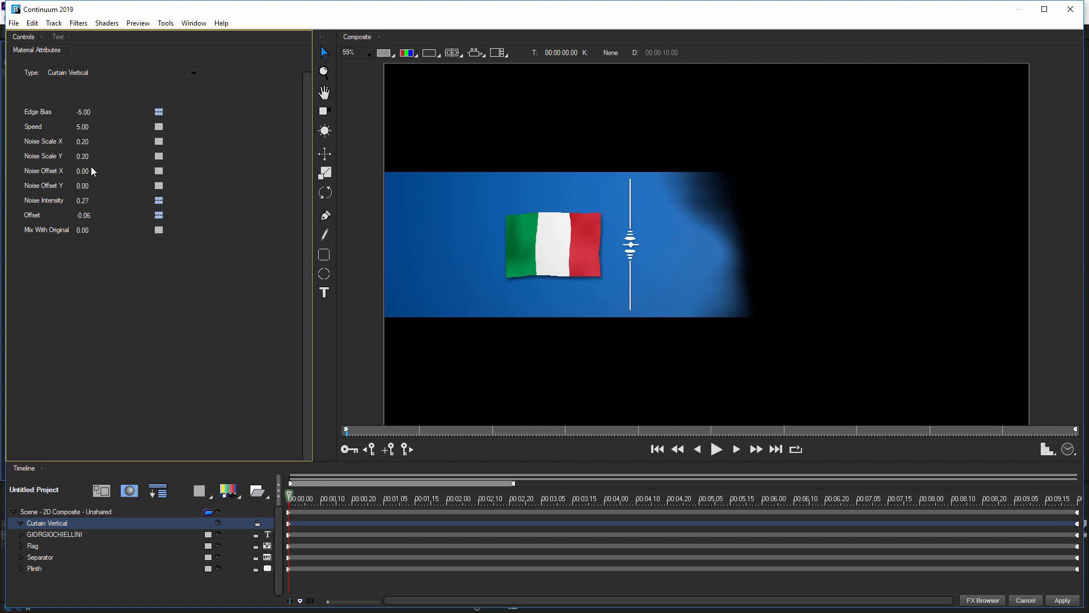
pyautogui.moveTo(87, 172); pyautogui.dragTo(92, 172)
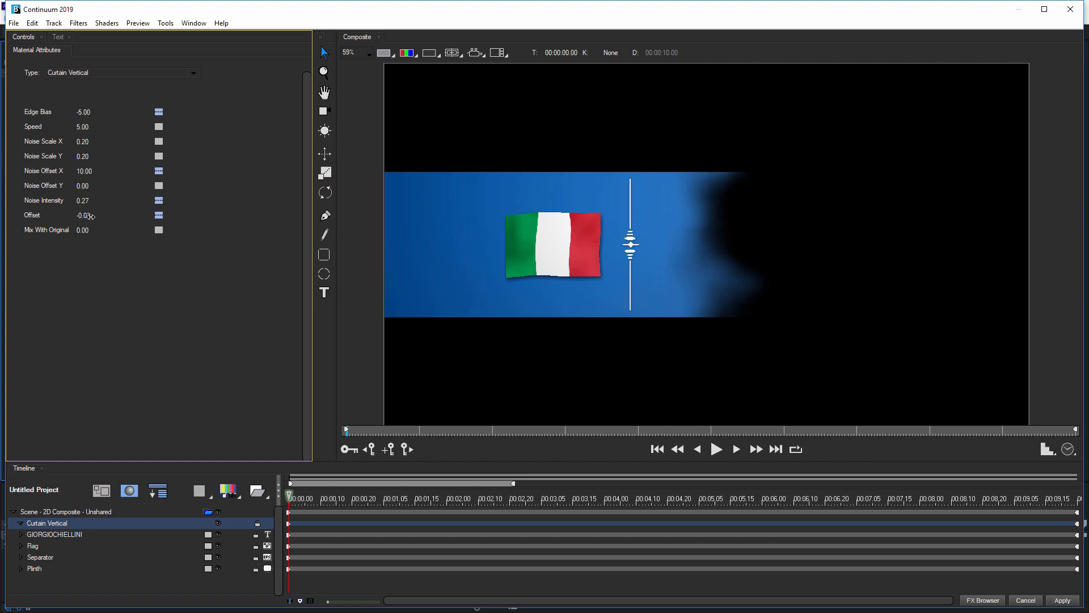
# - Set the curtain wipe's Offset to 0.29 at the timeline start, with Ease In/Out interpolation
pyautogui.moveTo(91, 216); pyautogui.dragTo(76, 214)
pyautogui.click(158, 215)
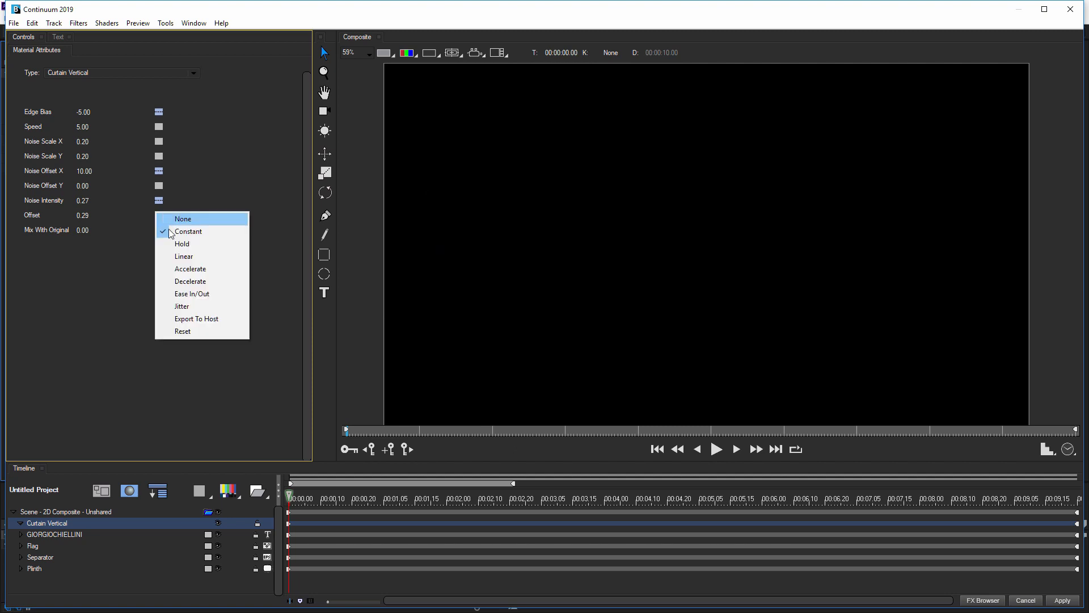
pyautogui.click(202, 293)
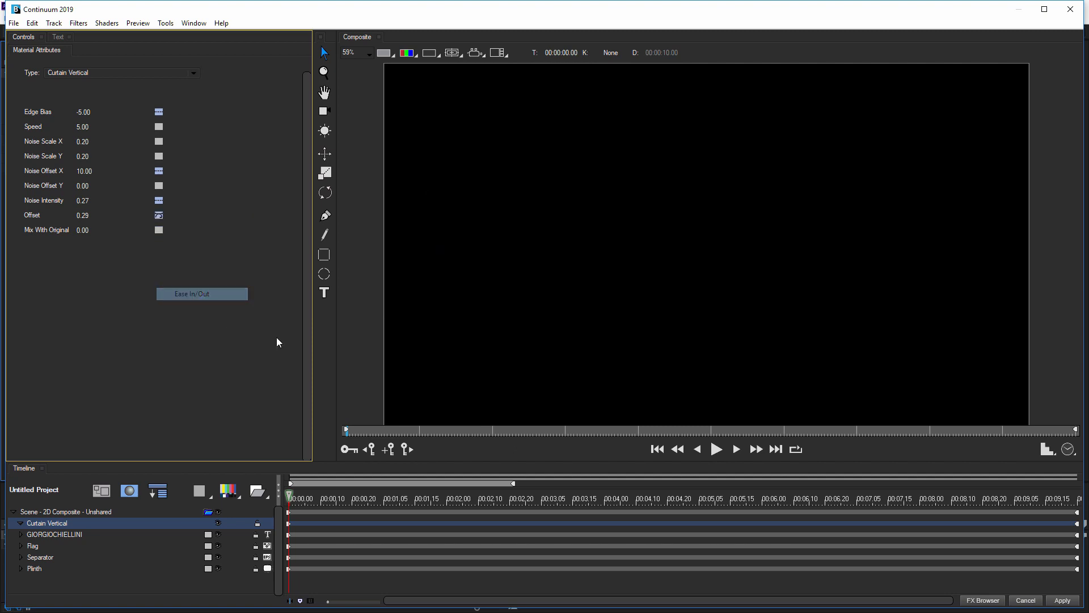
# - Set the curtain wipe's Offset to -0.28 at 00:00:01.03 as a second keyframe
pyautogui.moveTo(322, 498); pyautogui.dragTo(378, 504)
pyautogui.click(22, 535)
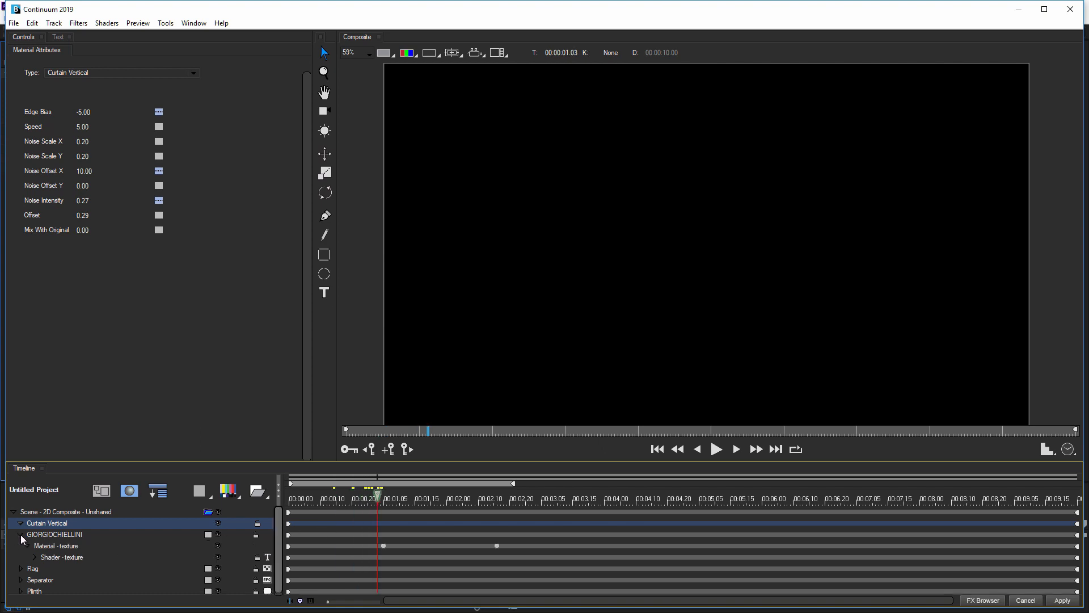
pyautogui.moveTo(377, 500); pyautogui.dragTo(371, 500)
pyautogui.moveTo(89, 214); pyautogui.dragTo(68, 215)
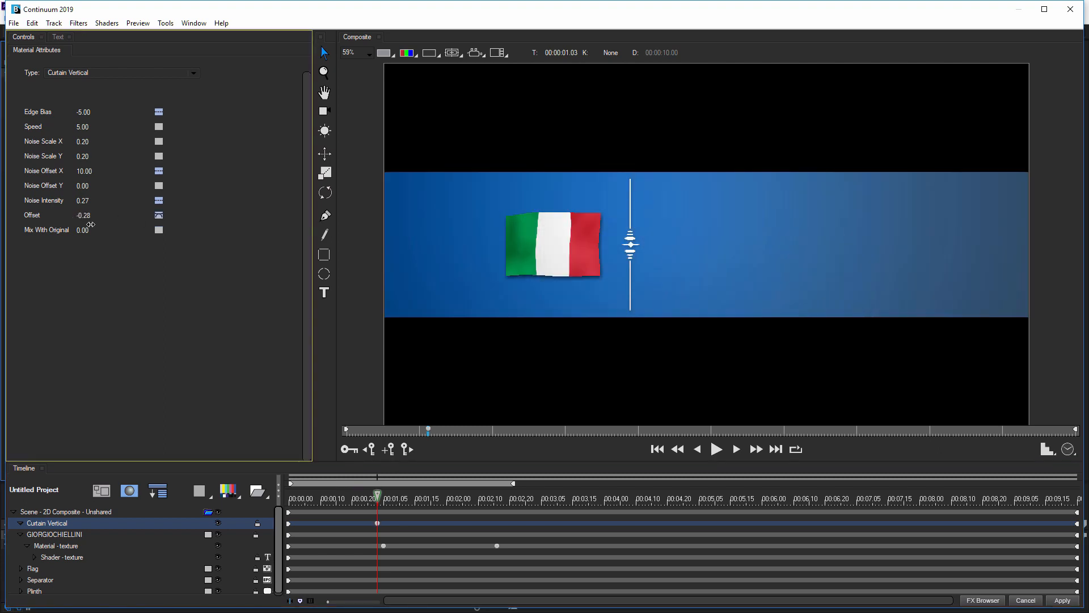
# - Move the curtain wipe's second Offset keyframe to 00:00:00.17 and play back the faster reveal
pyautogui.moveTo(377, 499); pyautogui.dragTo(343, 523)
pyautogui.click(295, 500)
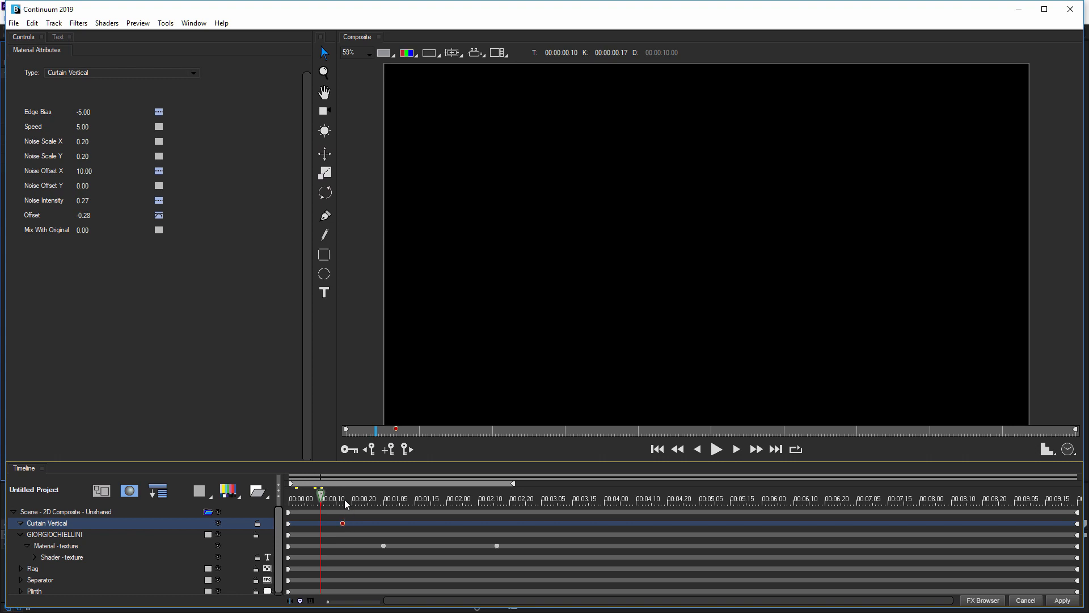
pyautogui.click(344, 499)
pyautogui.click(716, 448)
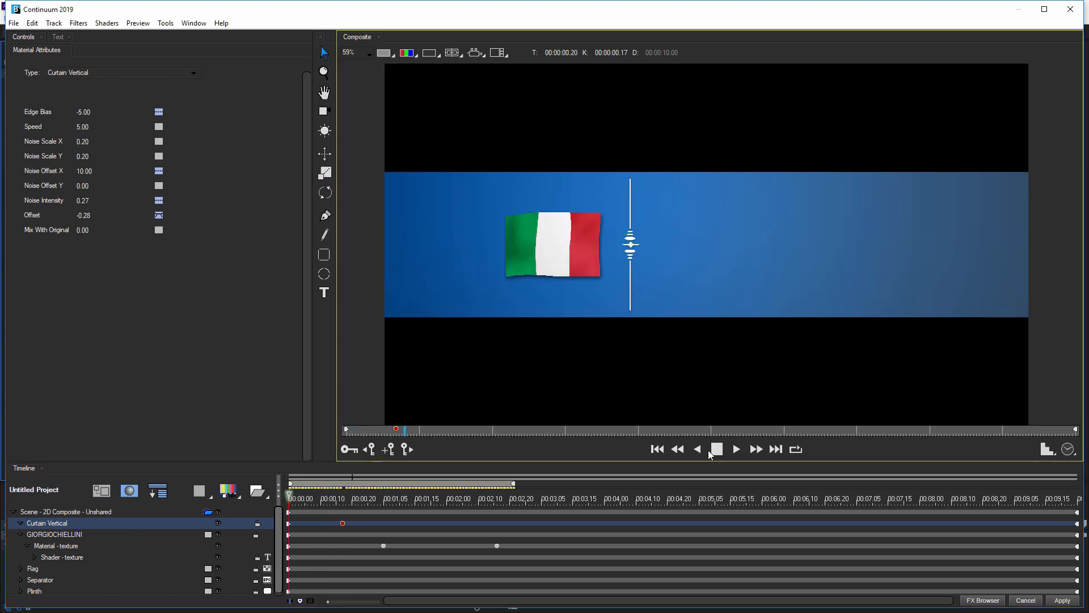
pyautogui.click(716, 449)
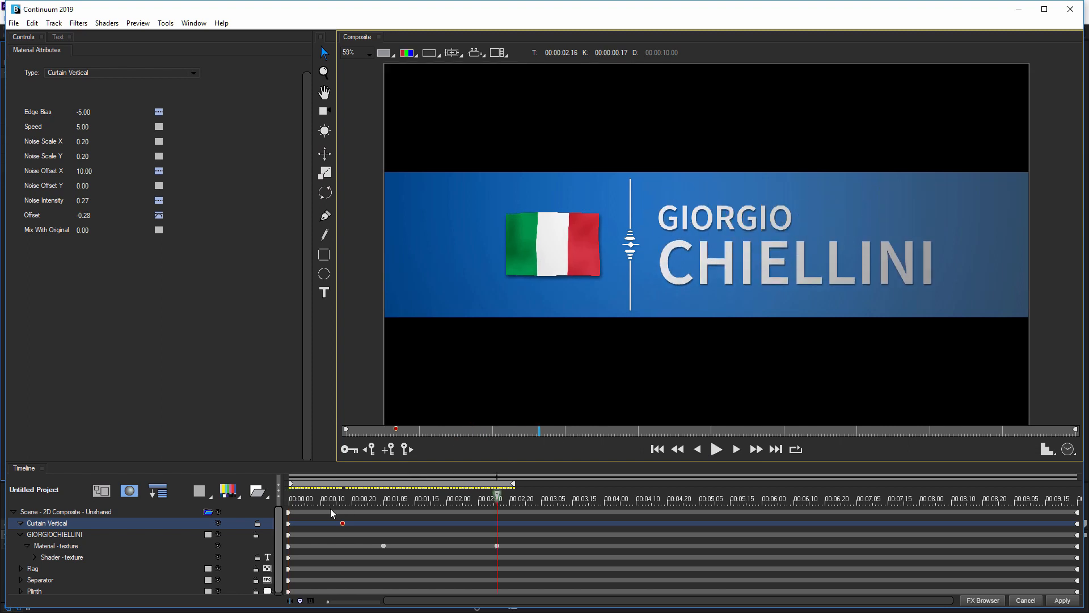
# - Set the Offset interpolation to Decelerate on the curtain wipe's second keyframe and to Linear on the first
pyautogui.click(343, 499)
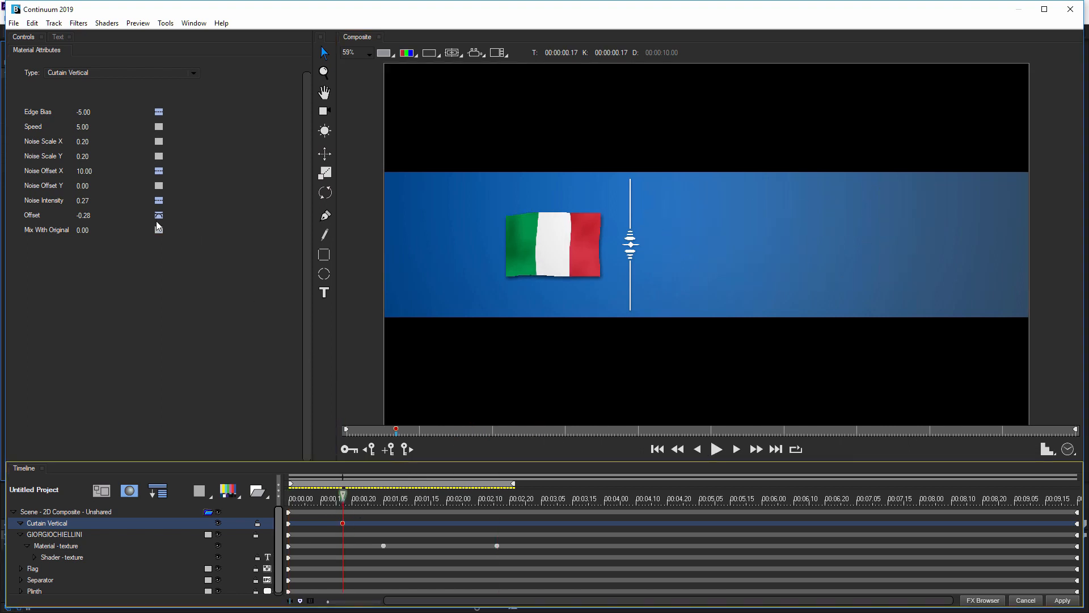
pyautogui.click(159, 217)
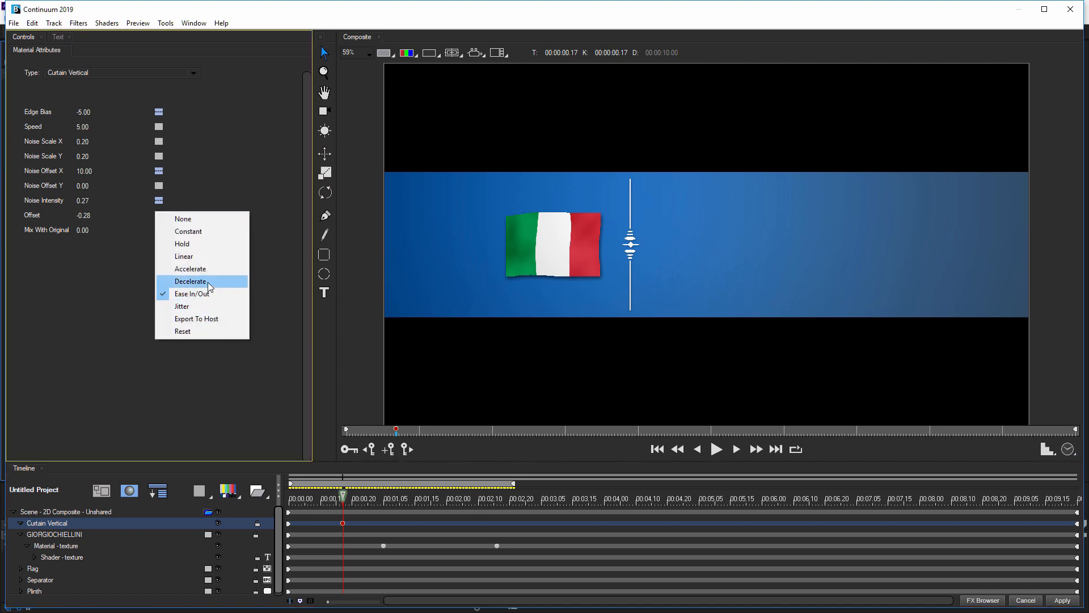
pyautogui.click(210, 286)
pyautogui.click(292, 520)
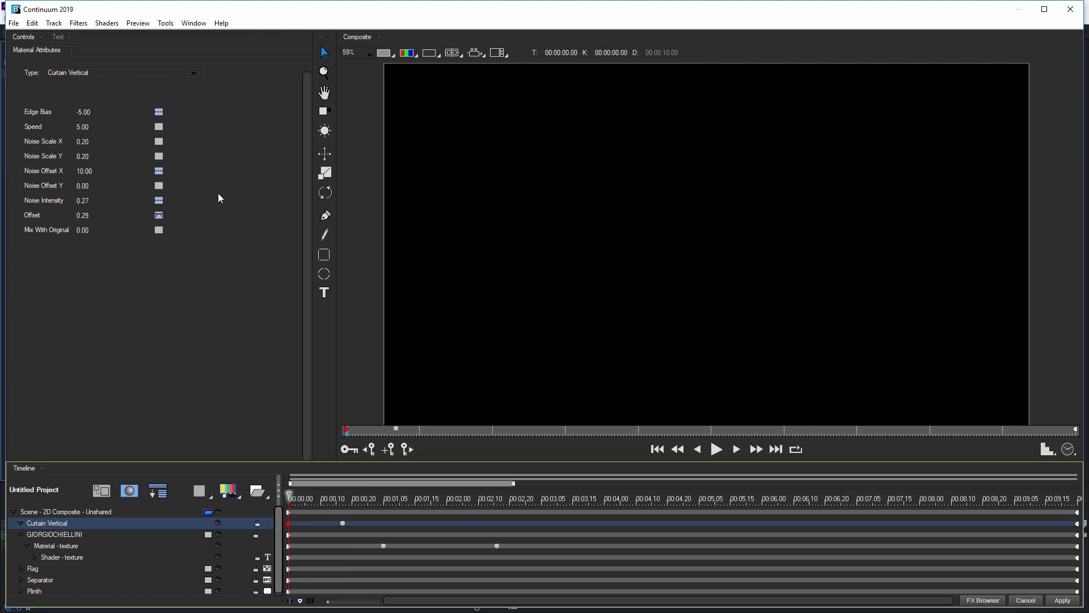
pyautogui.click(159, 215)
pyautogui.click(195, 257)
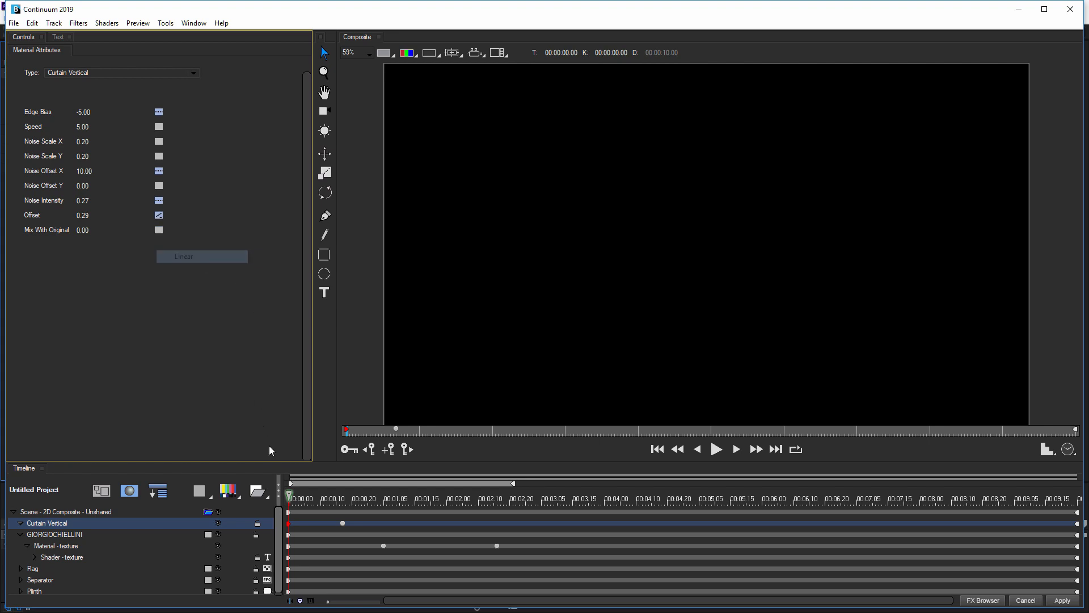
pyautogui.moveTo(299, 499); pyautogui.dragTo(308, 500)
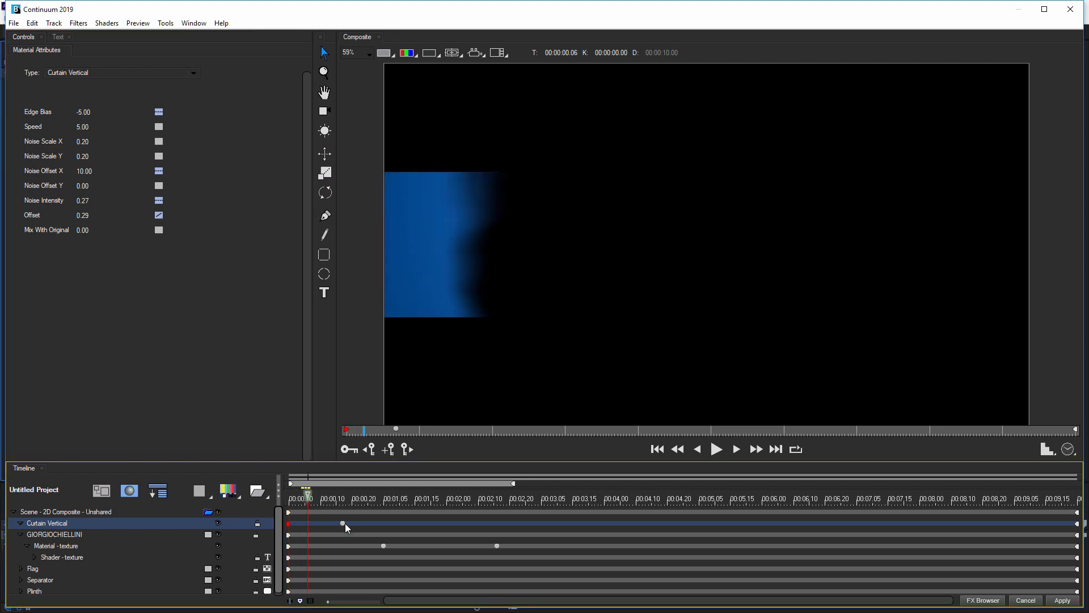
# - Retime the curtain wipe's second keyframe and the name's Type On keyframes, placing the last Type On keyframe at 00:00:01.19
pyautogui.click(344, 523)
pyautogui.moveTo(368, 525); pyautogui.dragTo(380, 525)
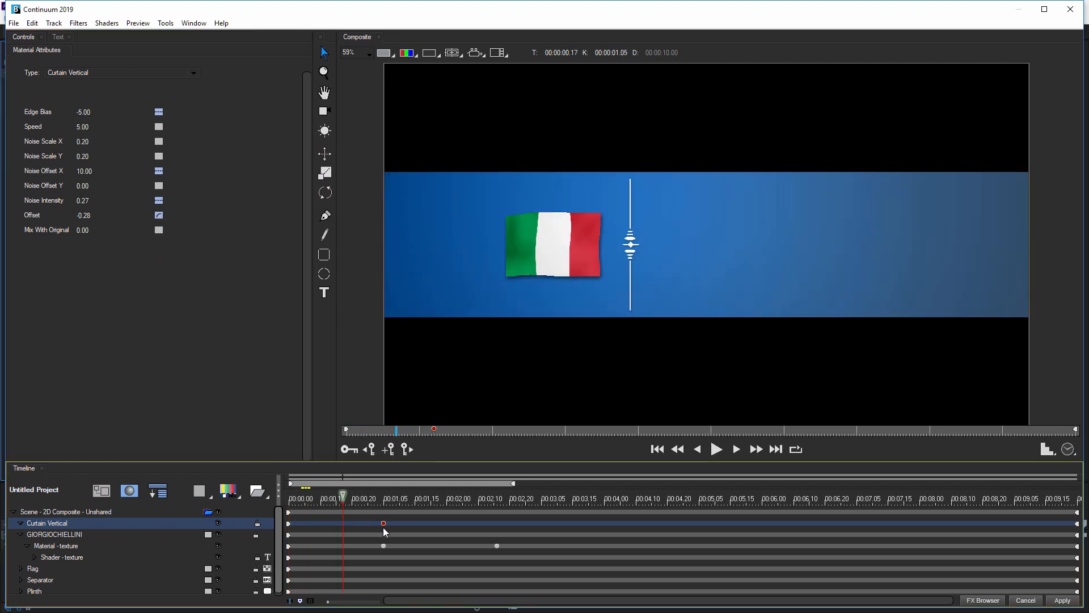
pyautogui.click(719, 449)
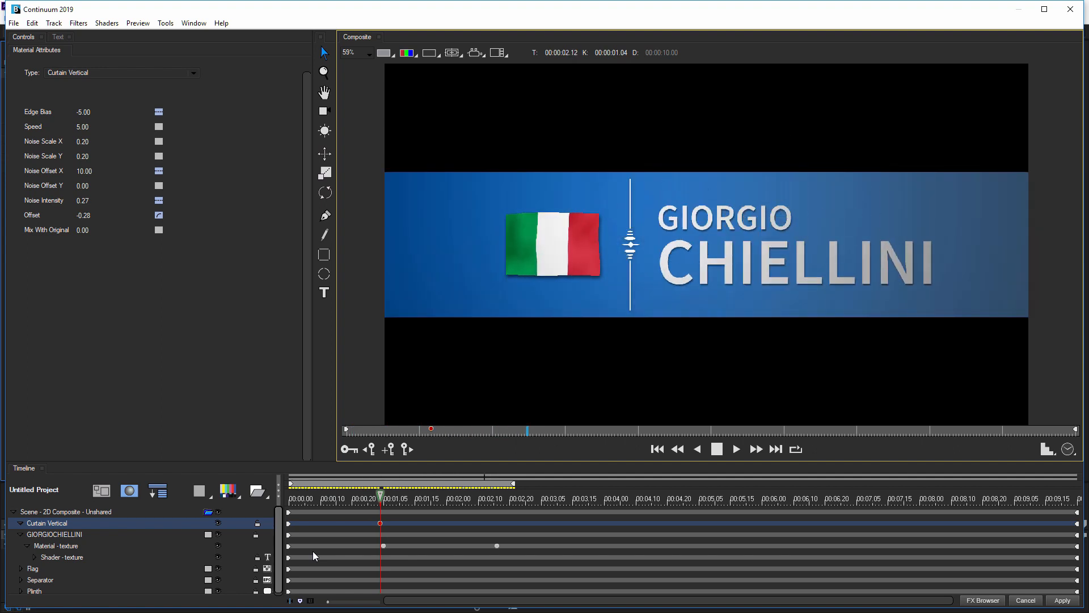
pyautogui.click(312, 548)
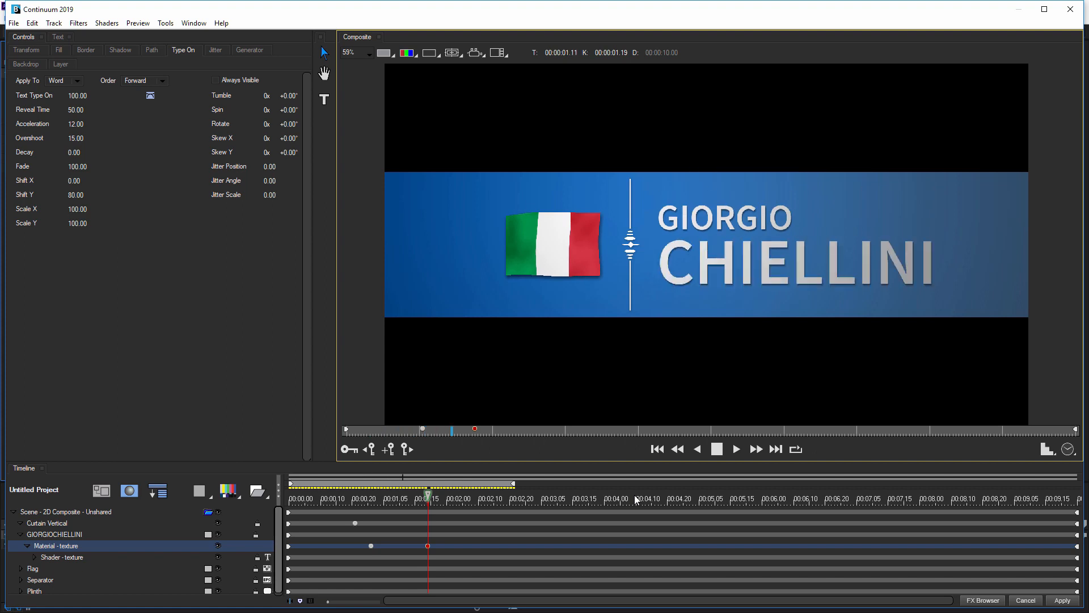
pyautogui.press('space')
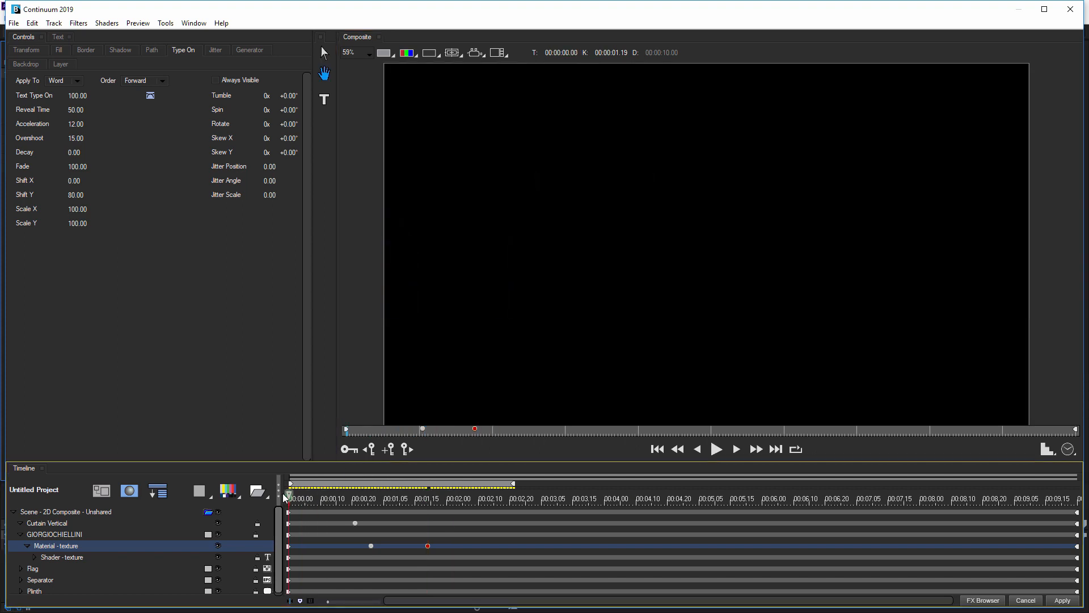
pyautogui.moveTo(327, 496); pyautogui.dragTo(409, 498)
# - Animate the whole scene's Position Z with Decelerate interpolation, from 200 at the timeline start to 0 at 00:00:01.13
pyautogui.click(48, 513)
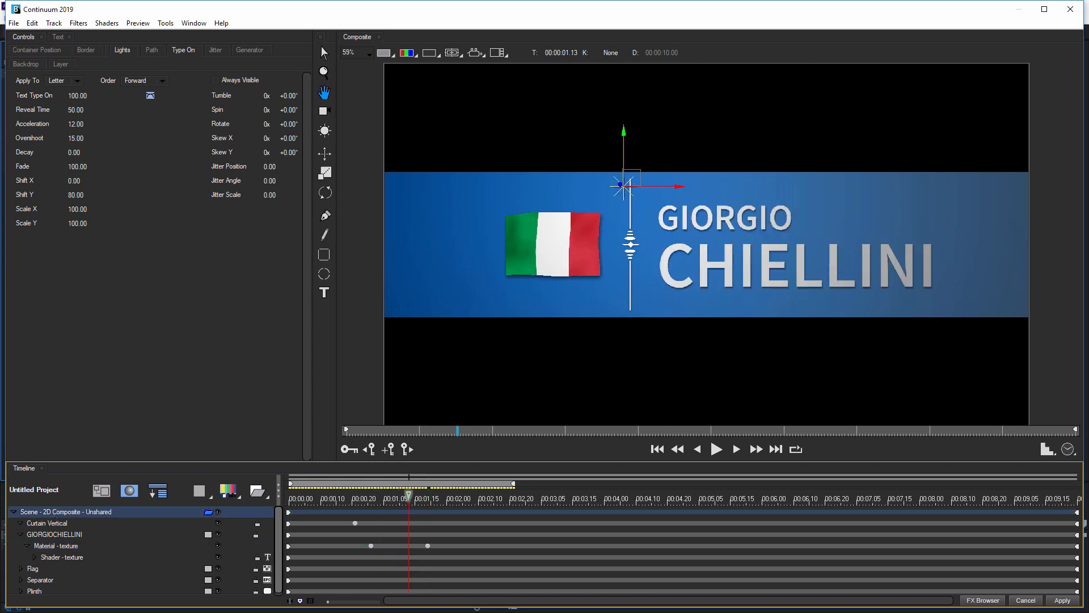
pyautogui.click(40, 51)
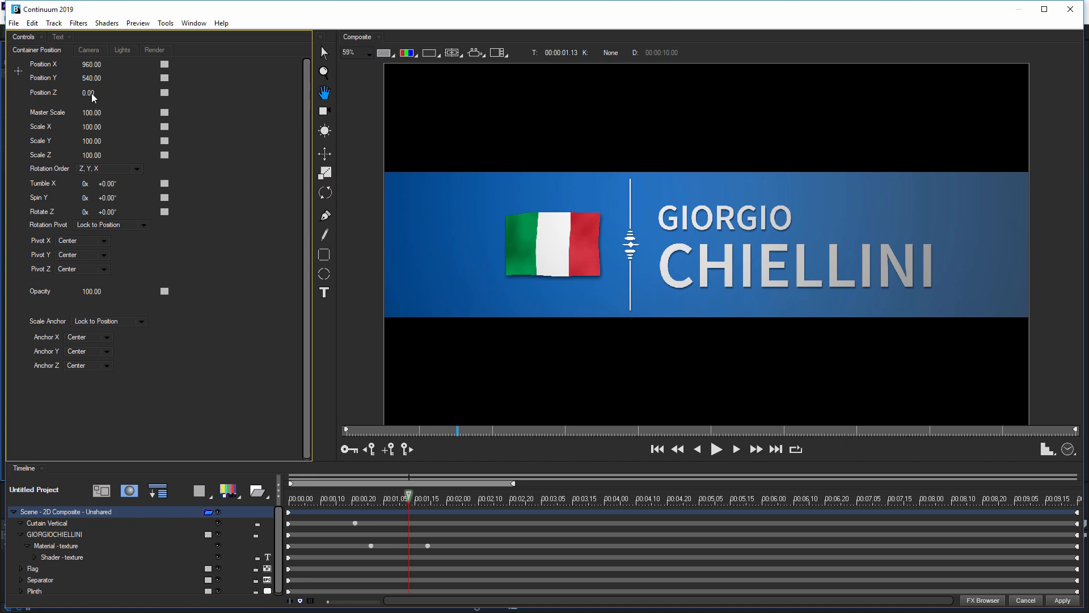
pyautogui.click(164, 93)
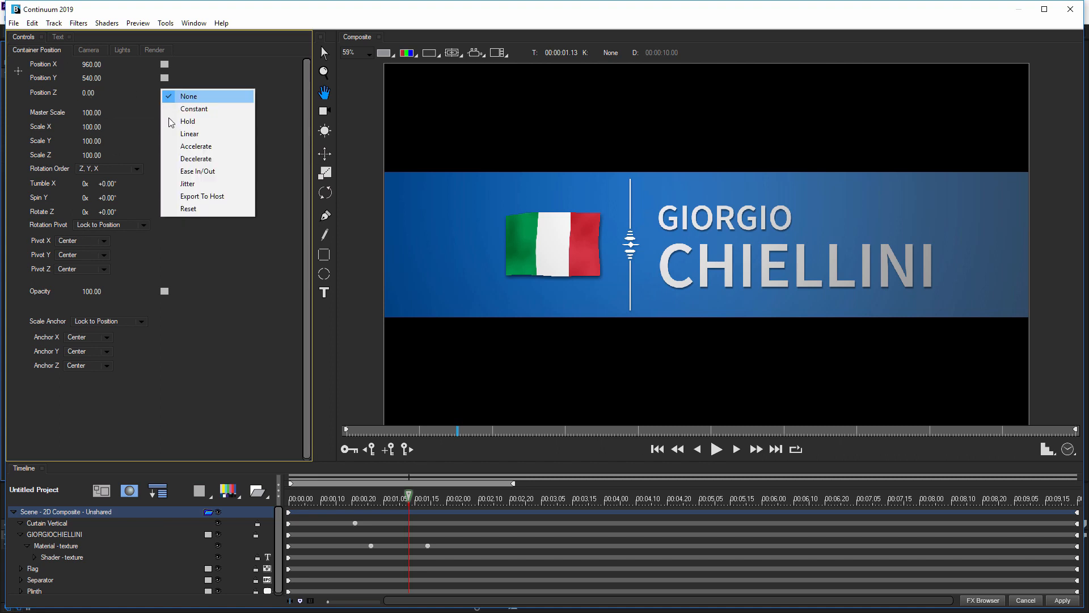
pyautogui.click(213, 159)
pyautogui.moveTo(409, 495); pyautogui.dragTo(261, 495)
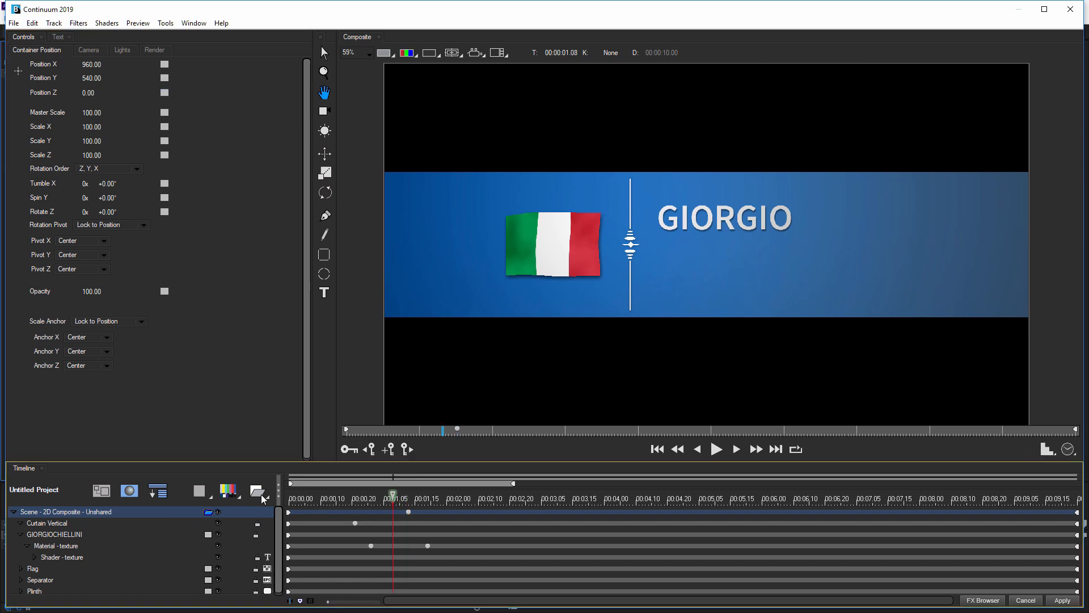
pyautogui.moveTo(89, 99); pyautogui.dragTo(234, 287)
pyautogui.click(94, 92)
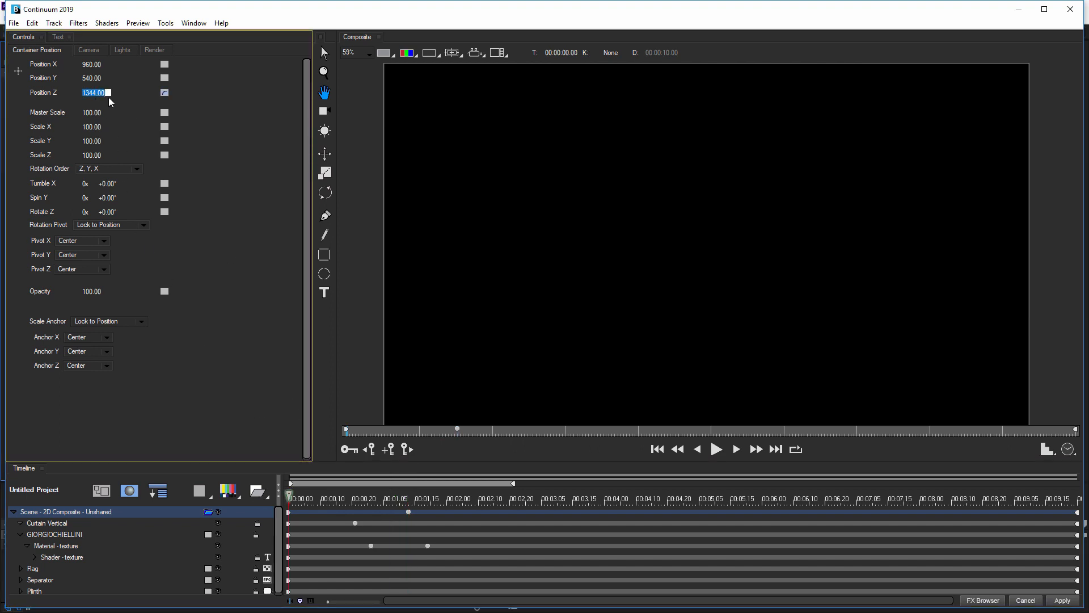
pyautogui.click(321, 498)
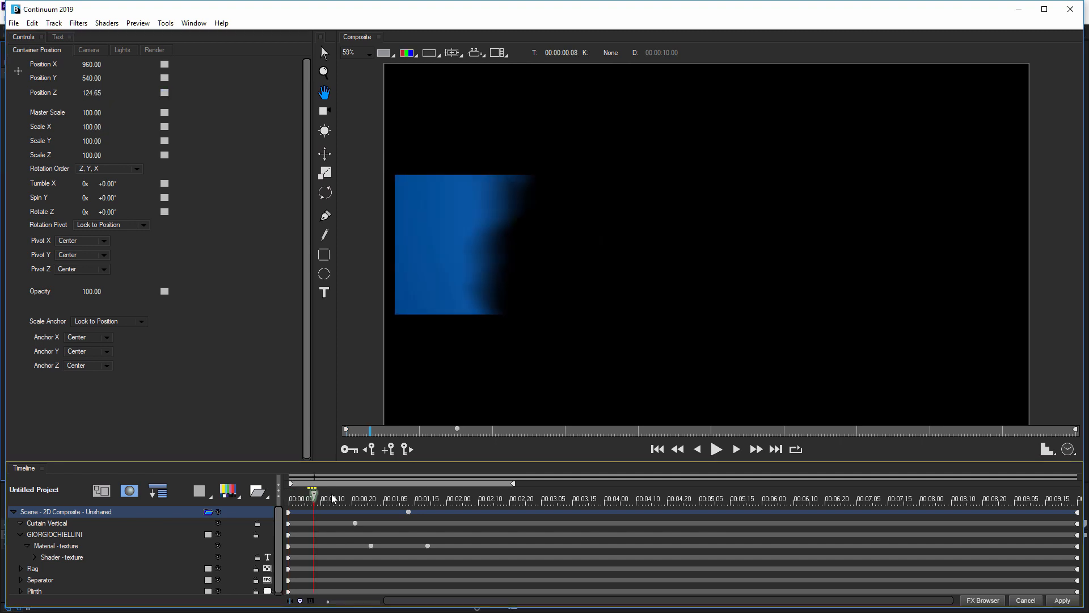
# - Set the scene's Position Z to -150 at the timeline end, 00:00:10.00
pyautogui.moveTo(365, 494); pyautogui.dragTo(1078, 497)
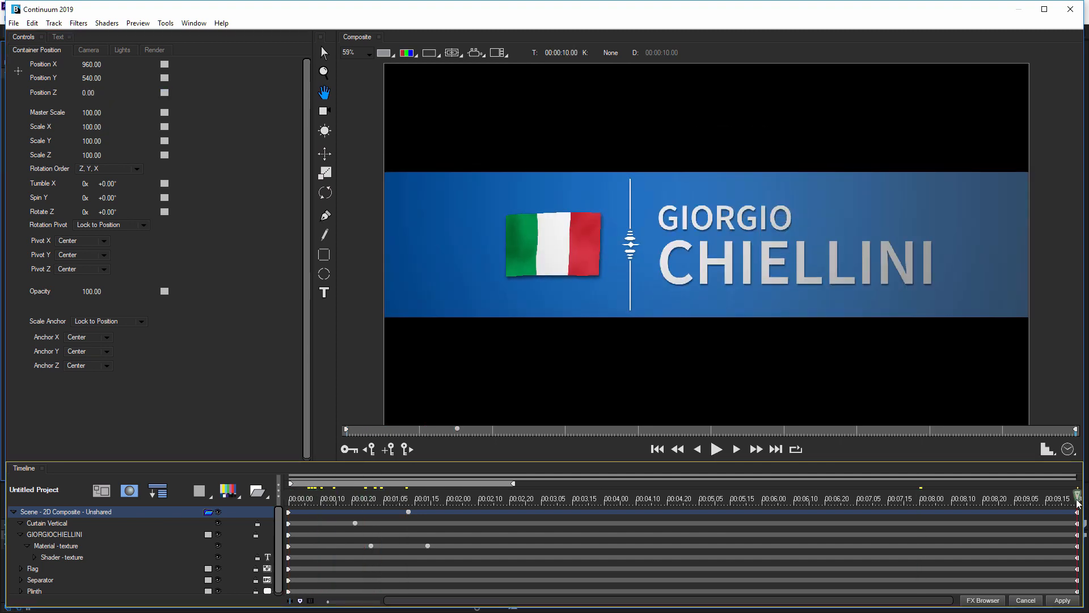
pyautogui.click(86, 92)
pyautogui.write('-10')
pyautogui.press('Return')
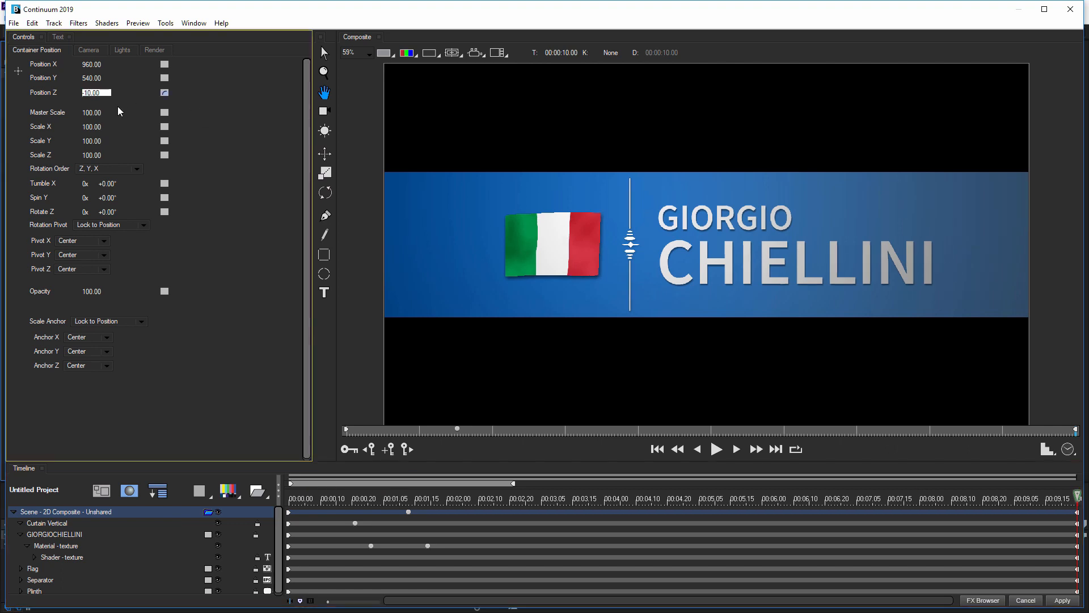
pyautogui.write('-20')
pyautogui.press('Return')
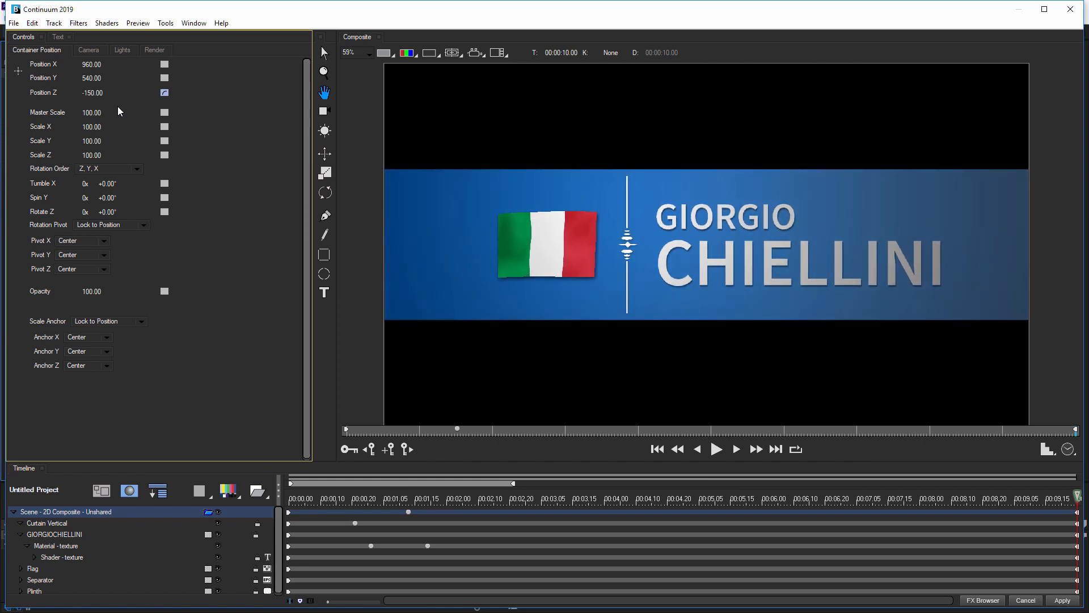
# - Preview the scene's push-in animation and extend the preview range to the end of the timeline
pyautogui.moveTo(381, 500); pyautogui.dragTo(542, 498)
pyautogui.moveTo(797, 498); pyautogui.dragTo(1077, 499)
pyautogui.moveTo(861, 488); pyautogui.dragTo(58, 515)
pyautogui.click(721, 450)
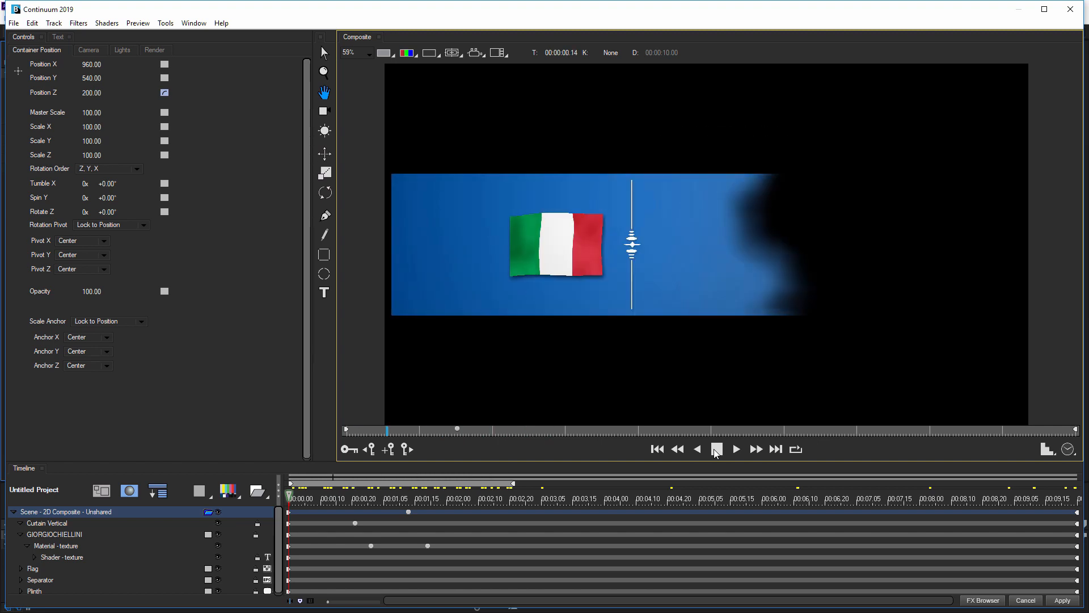
pyautogui.click(716, 449)
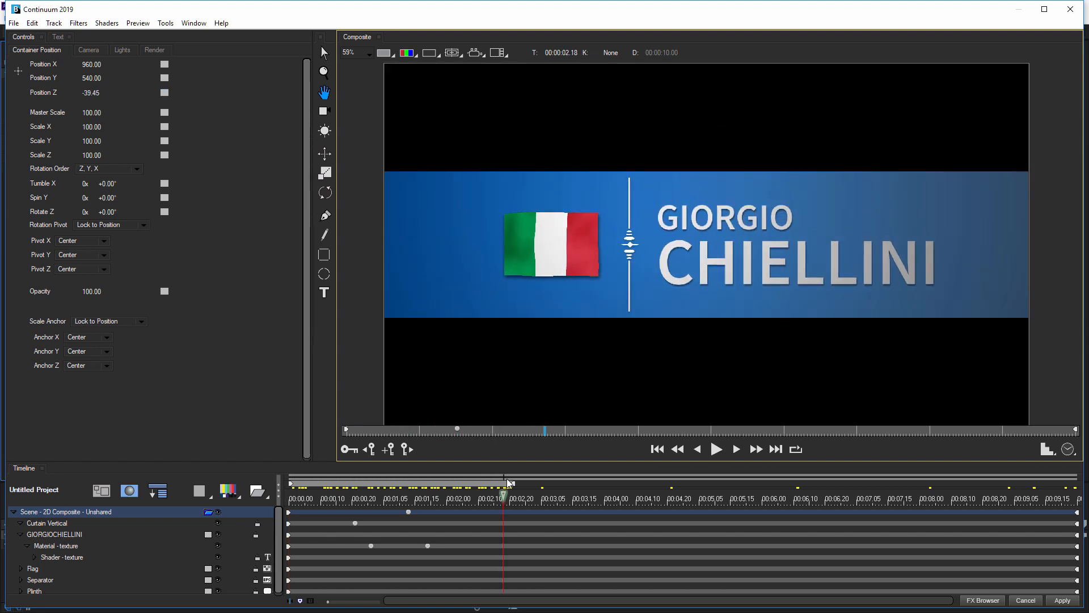
pyautogui.moveTo(516, 485); pyautogui.dragTo(1083, 489)
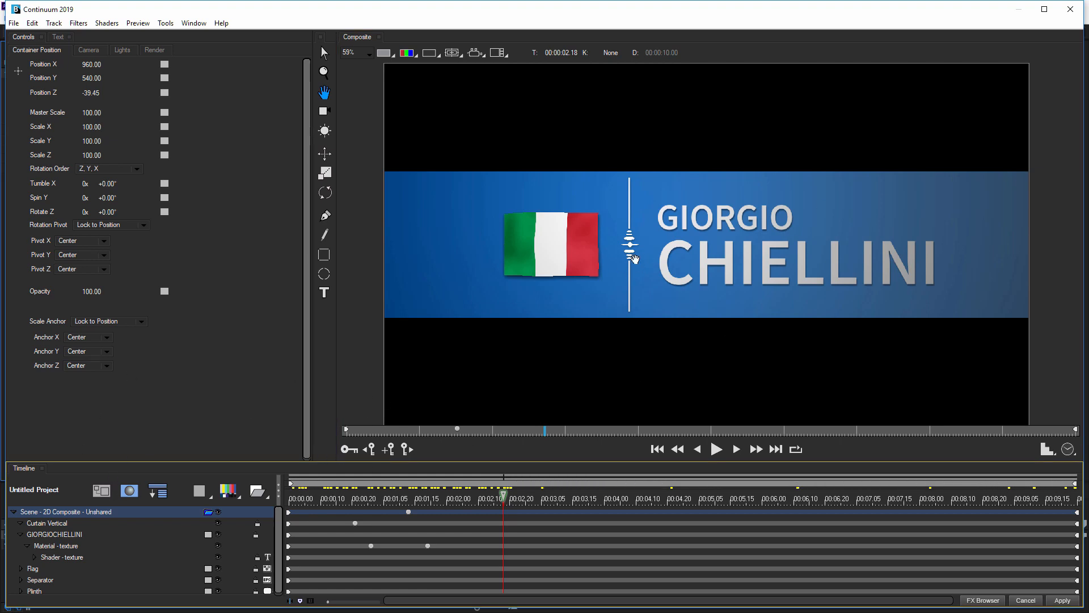
# - Apply a Light Sweep image-processor shader to the name text track, with the playhead at 00:00:03.11
pyautogui.moveTo(316, 499); pyautogui.dragTo(561, 499)
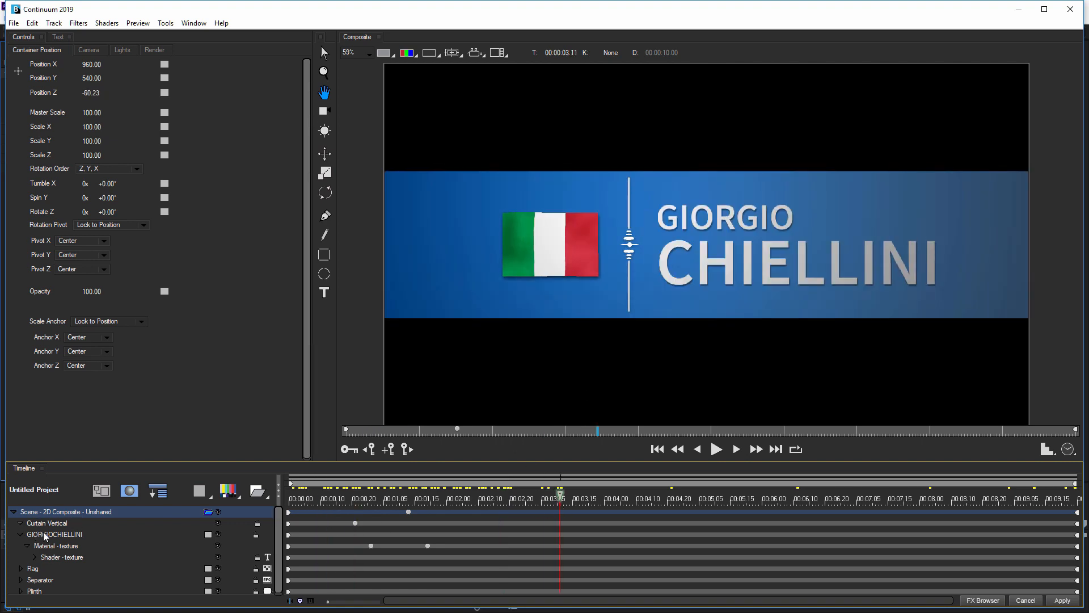
pyautogui.click(45, 535)
pyautogui.click(107, 22)
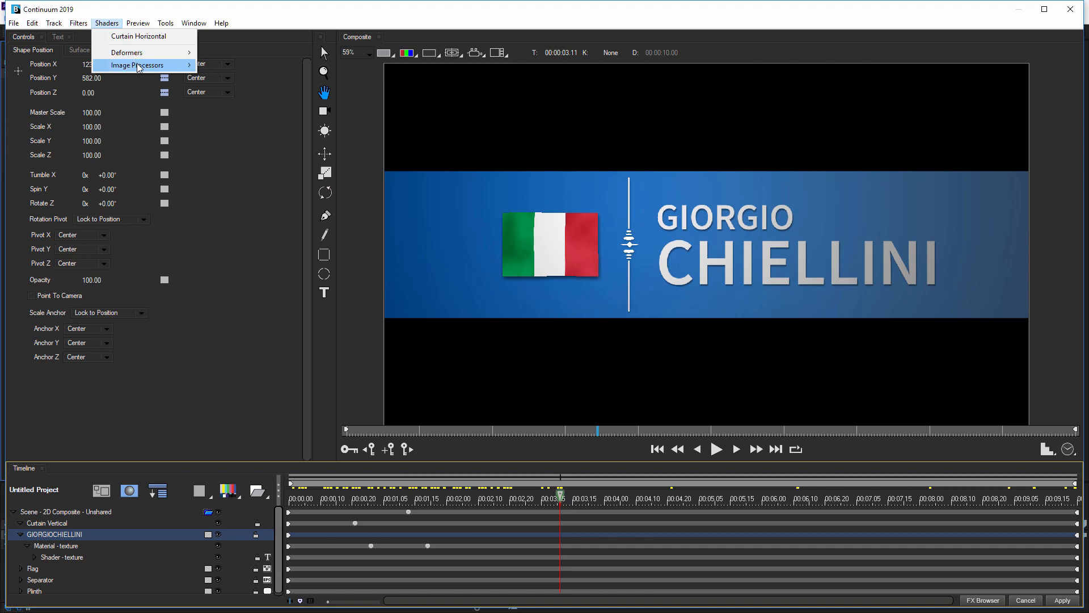
pyautogui.moveTo(138, 67)
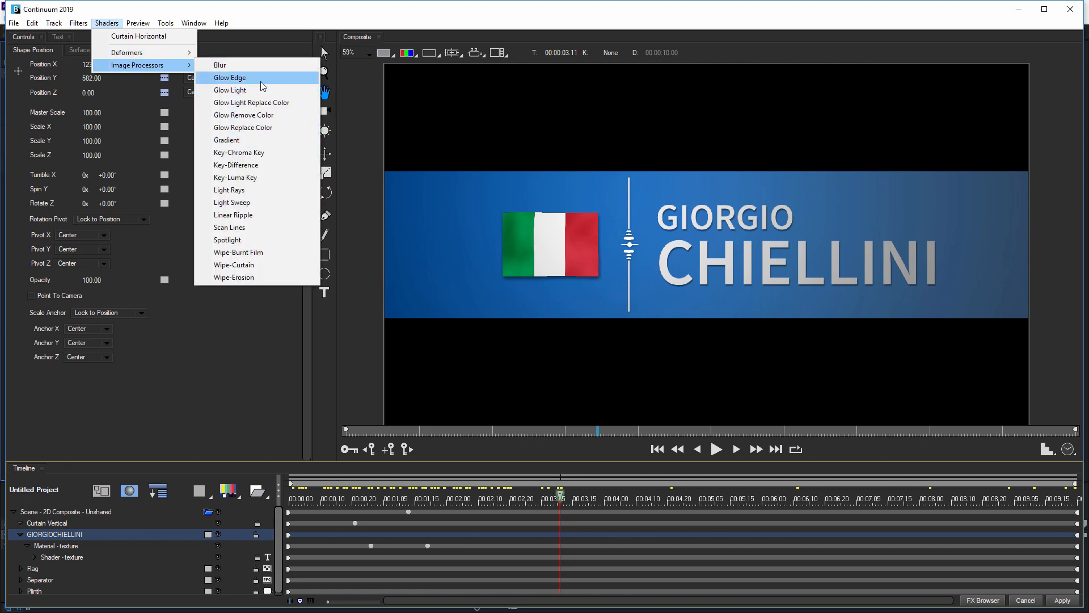
pyautogui.click(264, 203)
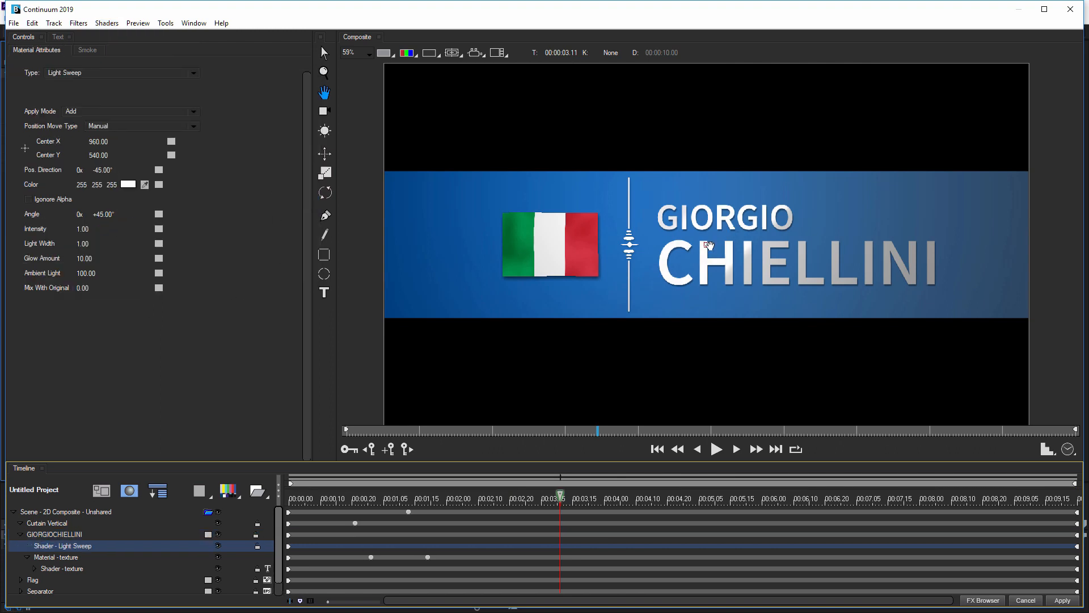
# - Reposition the light sweep's center over the start of the surname, at about X 866.87, Y 565.38
pyautogui.moveTo(706, 244)
pyautogui.mouseDown()
pyautogui.moveTo(823, 244)
pyautogui.moveTo(693, 245)
pyautogui.mouseUp()
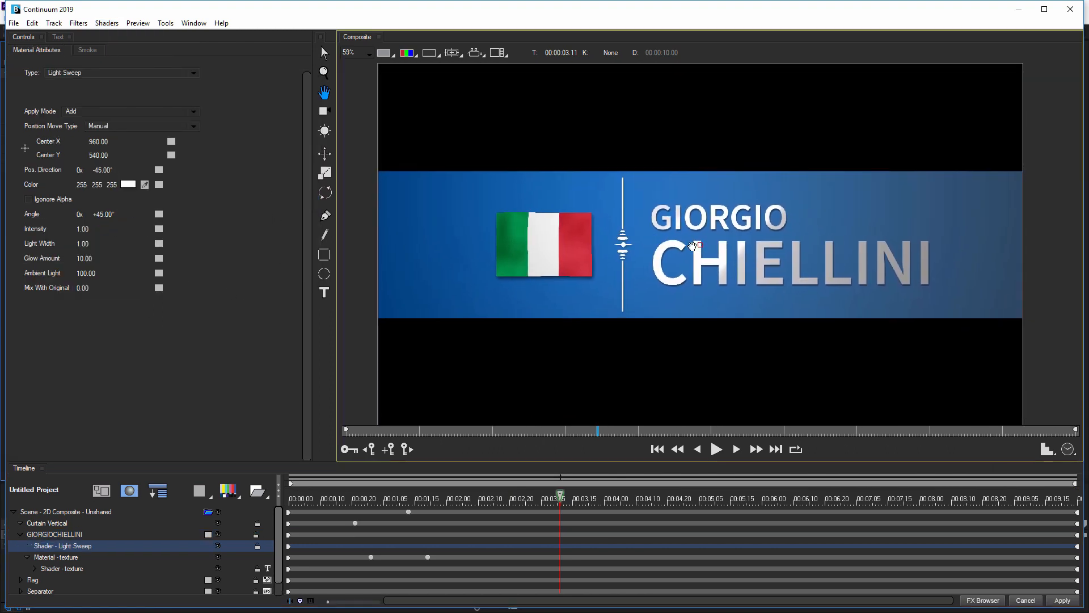
pyautogui.click(324, 53)
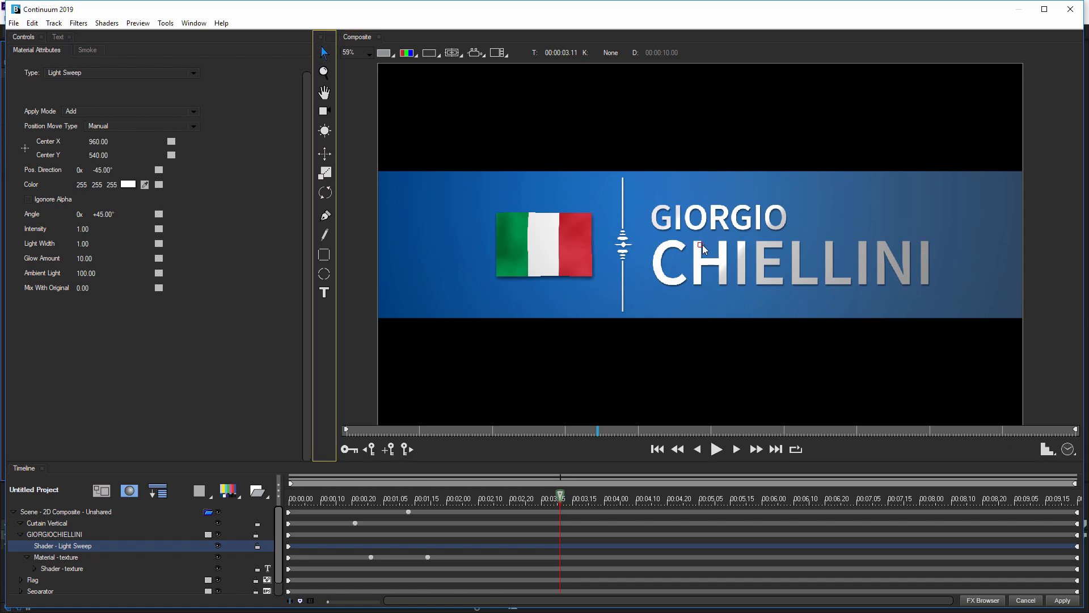
pyautogui.moveTo(702, 245); pyautogui.dragTo(809, 254)
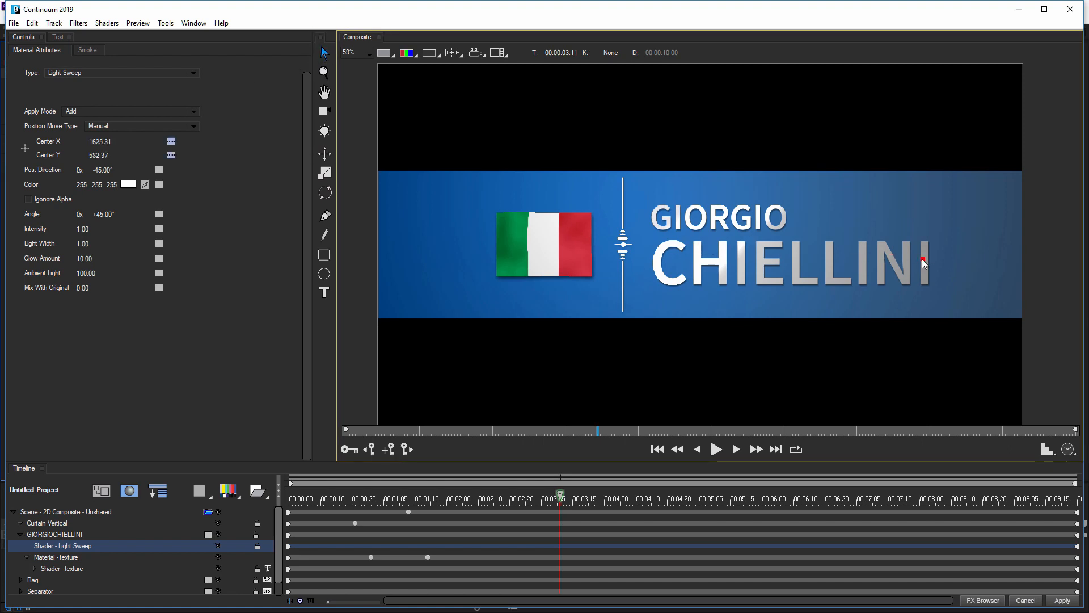
pyautogui.moveTo(922, 259); pyautogui.dragTo(669, 253)
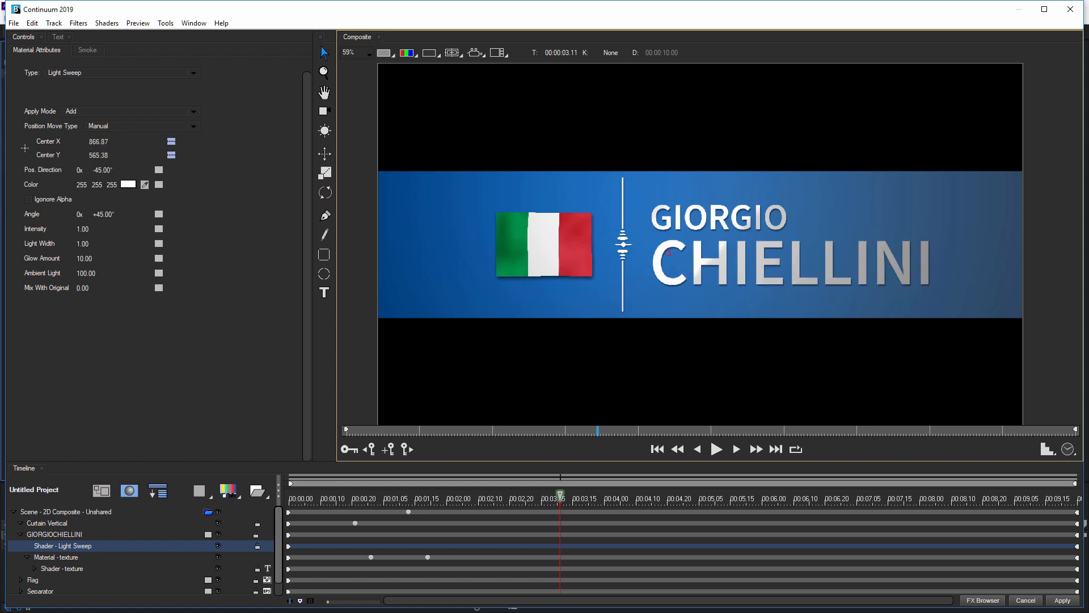
pyautogui.click(106, 47)
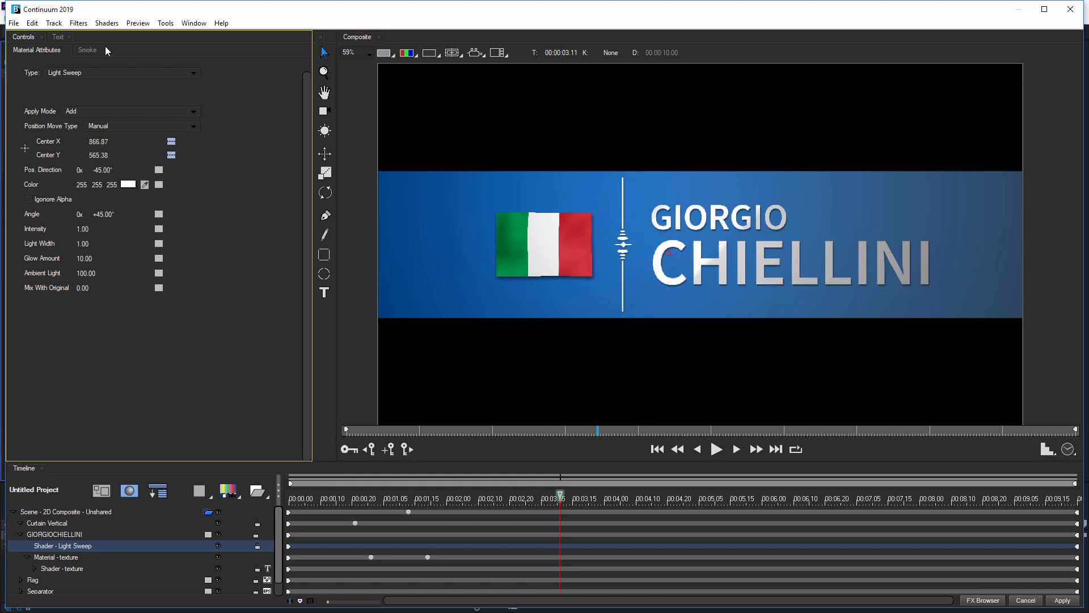
# - Review the Light Sweep shader's settings, delete the shader from the name text track, and collapse that track
pyautogui.click(86, 51)
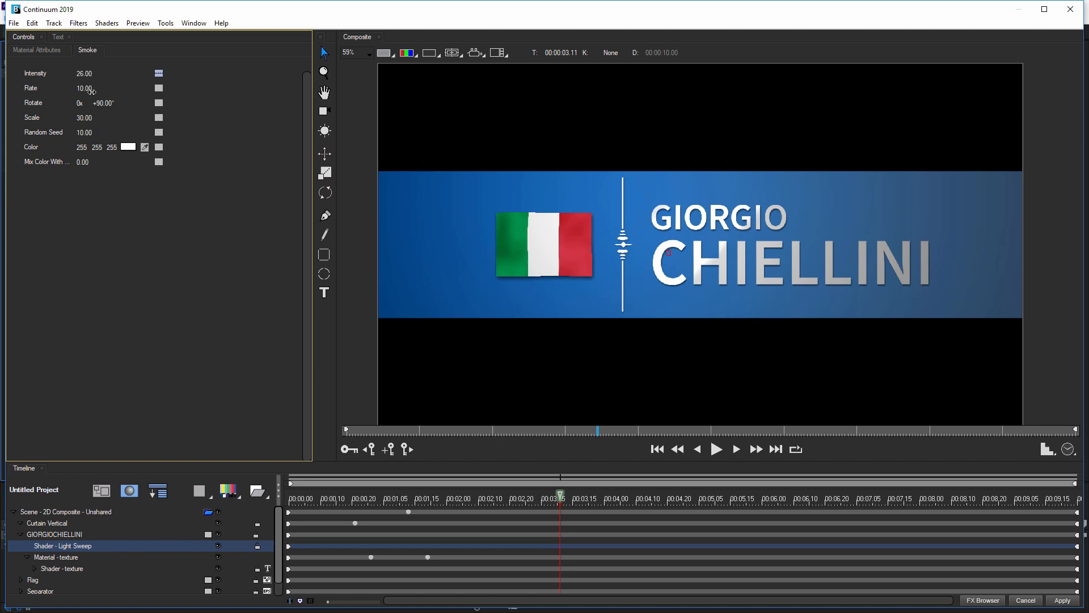
pyautogui.click(33, 49)
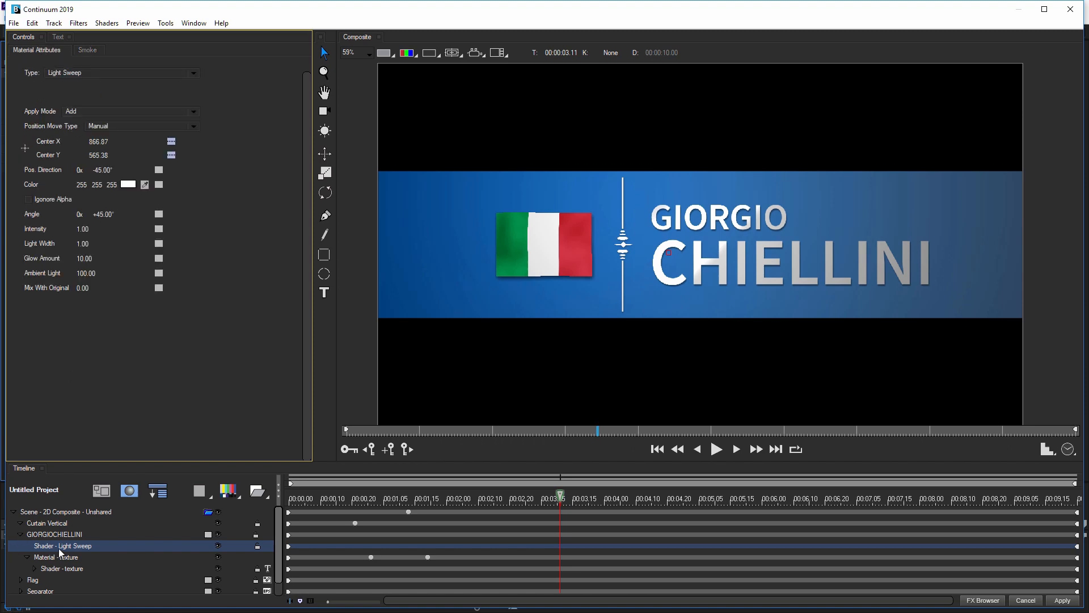
pyautogui.click(57, 550)
pyautogui.press('Delete')
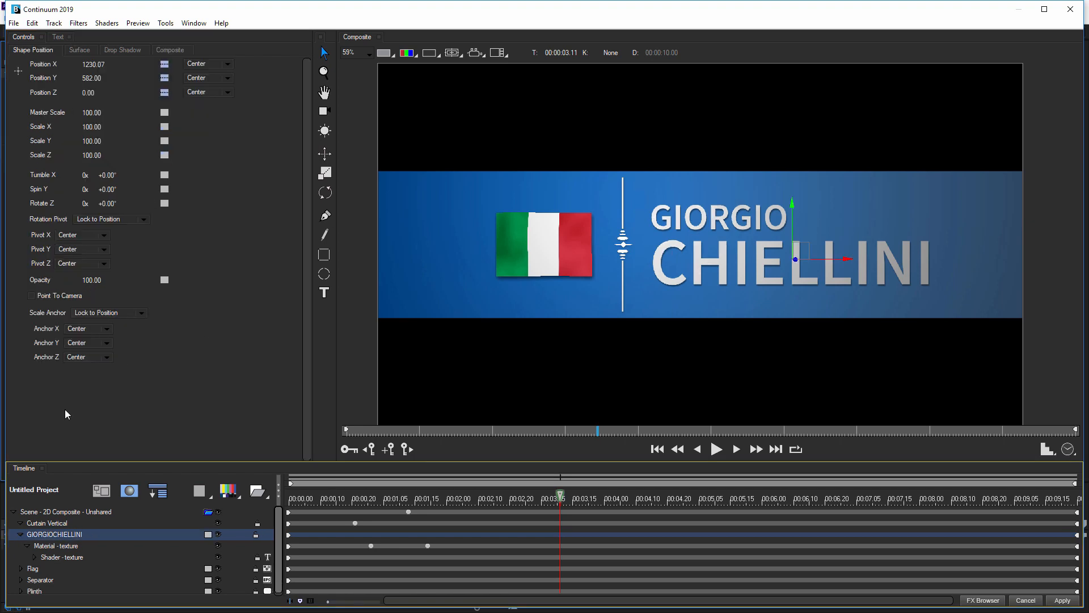
pyautogui.click(22, 535)
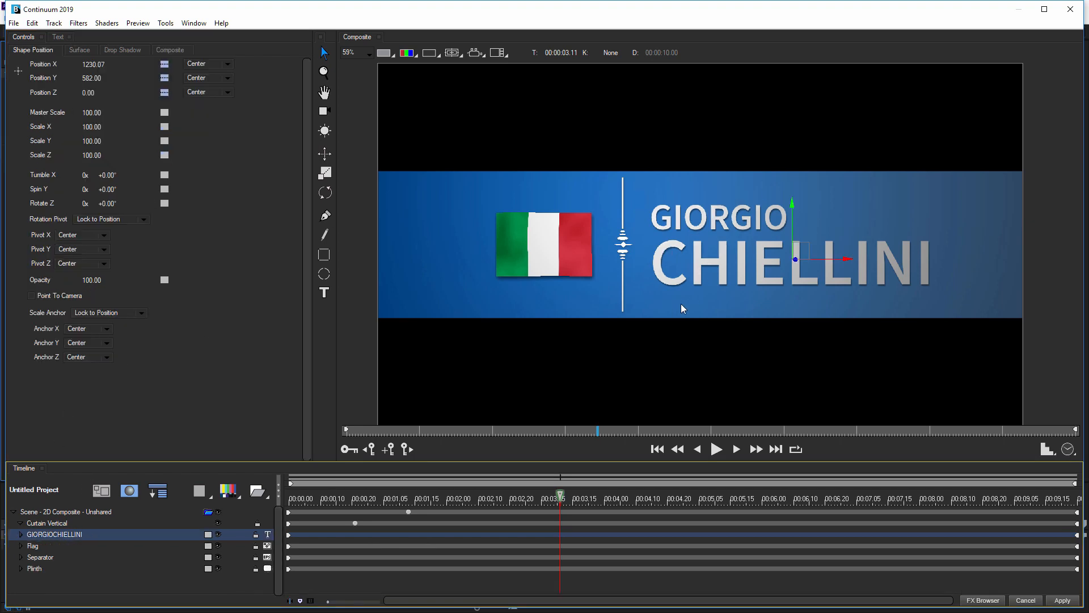
# - Show the scene's render settings and apply the finished title back to the host composition
pyautogui.click(64, 514)
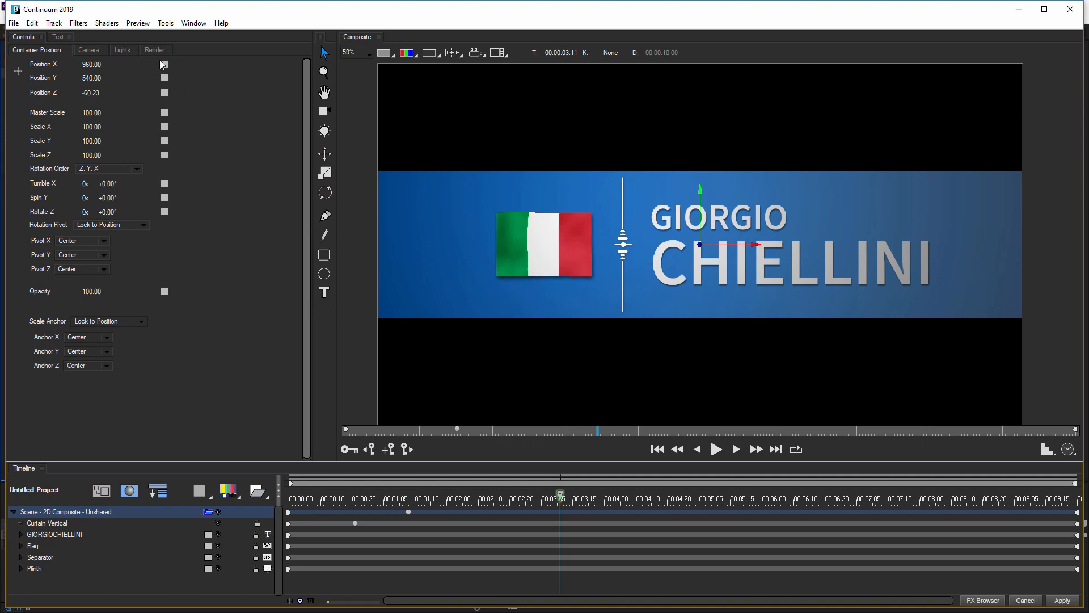
pyautogui.click(154, 50)
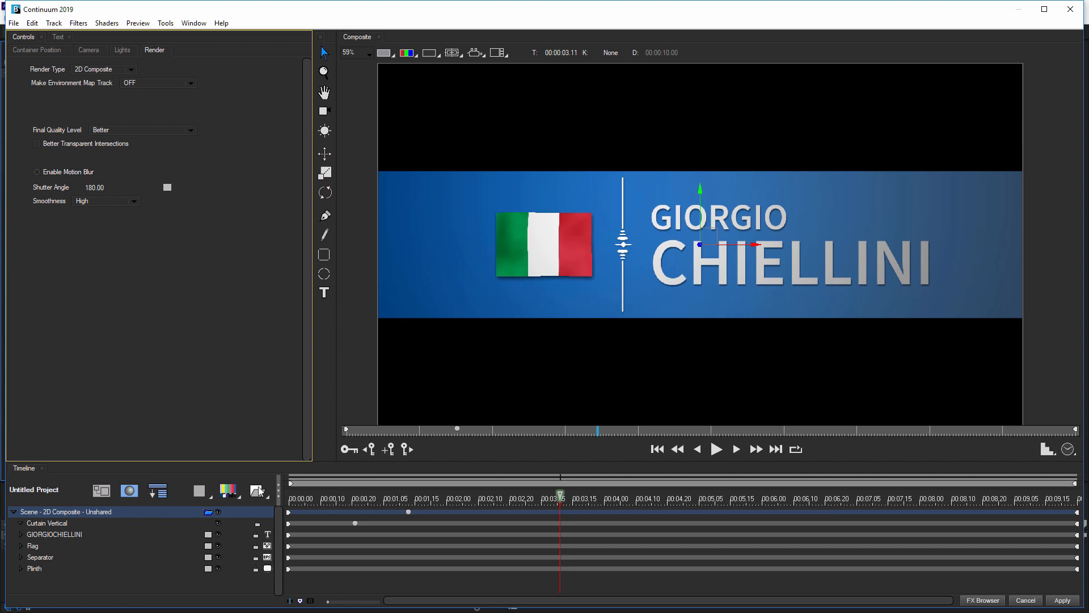
pyautogui.click(1062, 601)
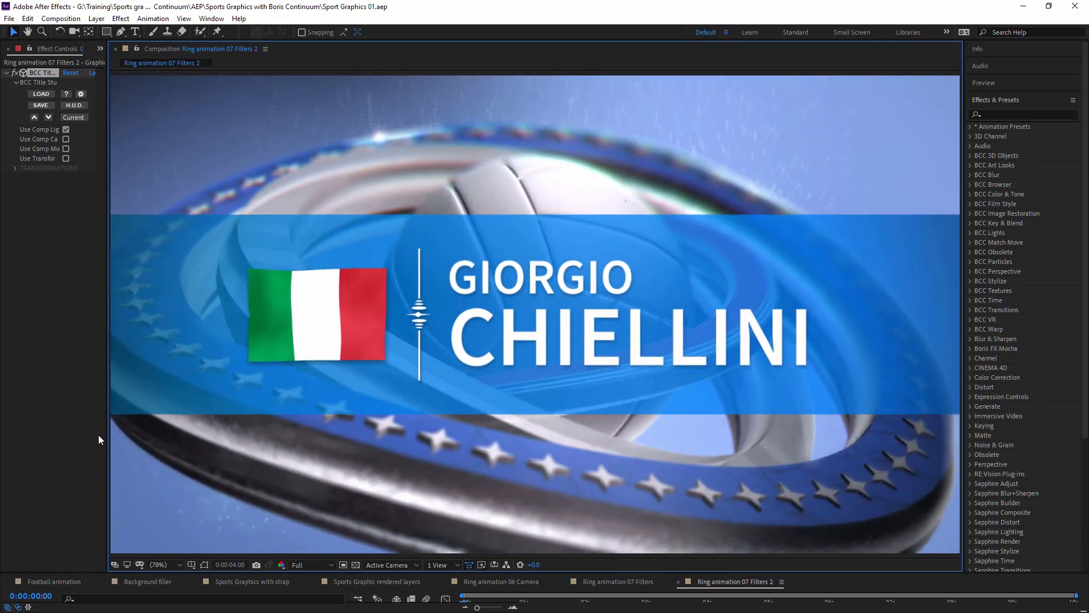
# - Enlarge the timeline area in After Effects and reopen the Graphic Strap layer's title in BCC Title Studio
pyautogui.moveTo(590, 572); pyautogui.dragTo(612, 441)
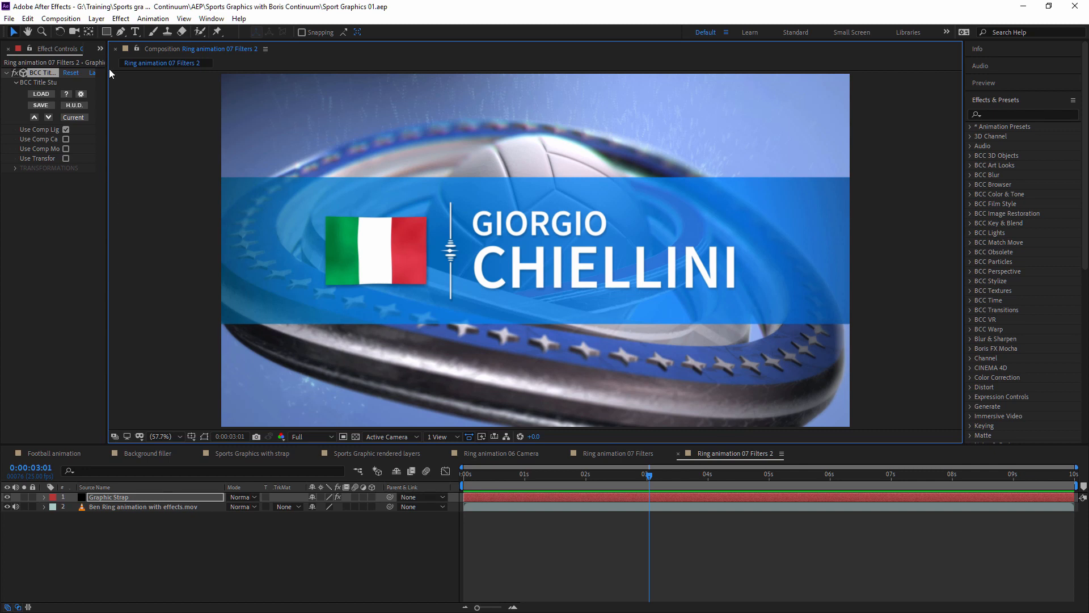
pyautogui.moveTo(152, 75); pyautogui.dragTo(187, 75)
pyautogui.click(141, 73)
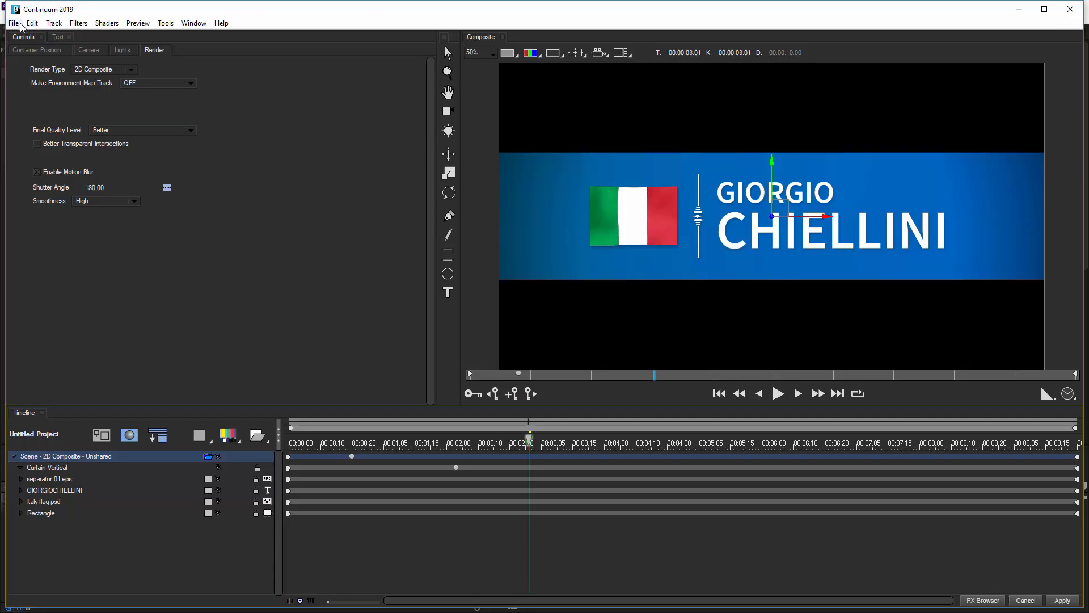
# - Save a consolidated copy of the project as "Ben info strap" in the Title Studio folder
pyautogui.click(17, 19)
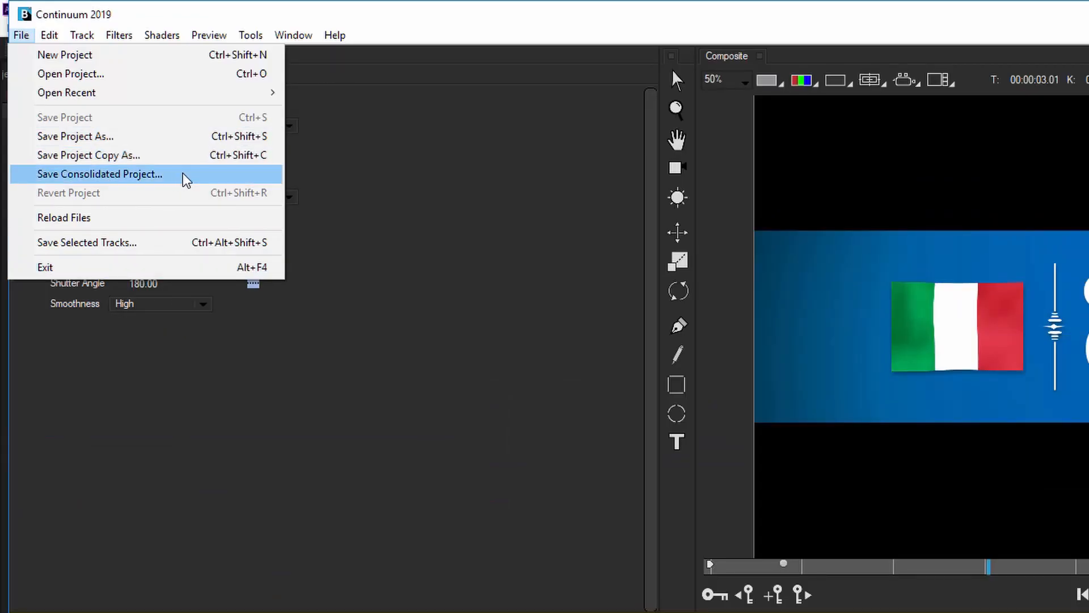
pyautogui.click(222, 176)
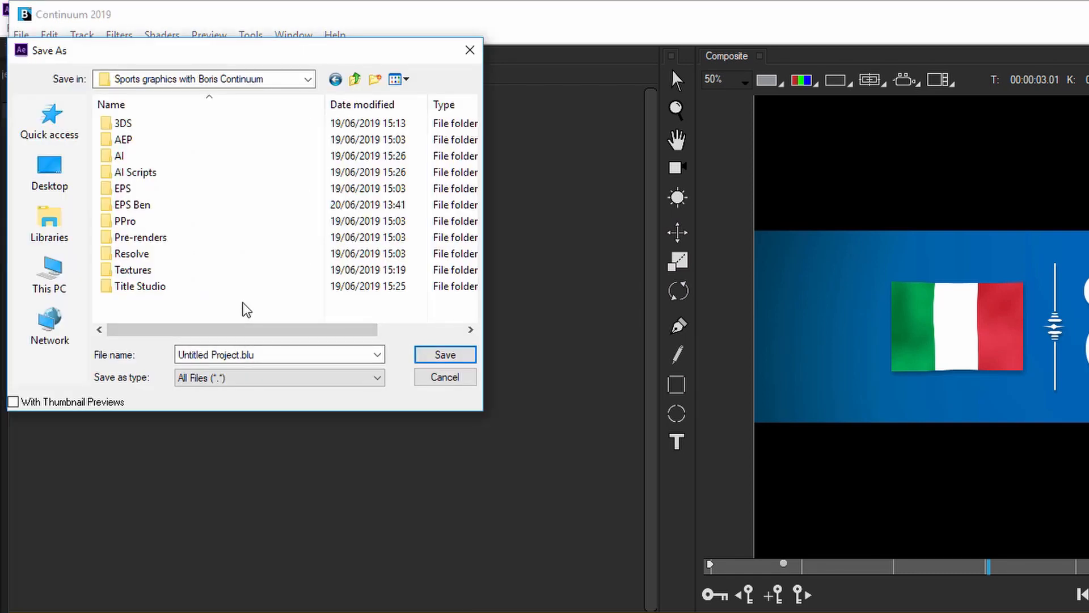
pyautogui.doubleClick(140, 286)
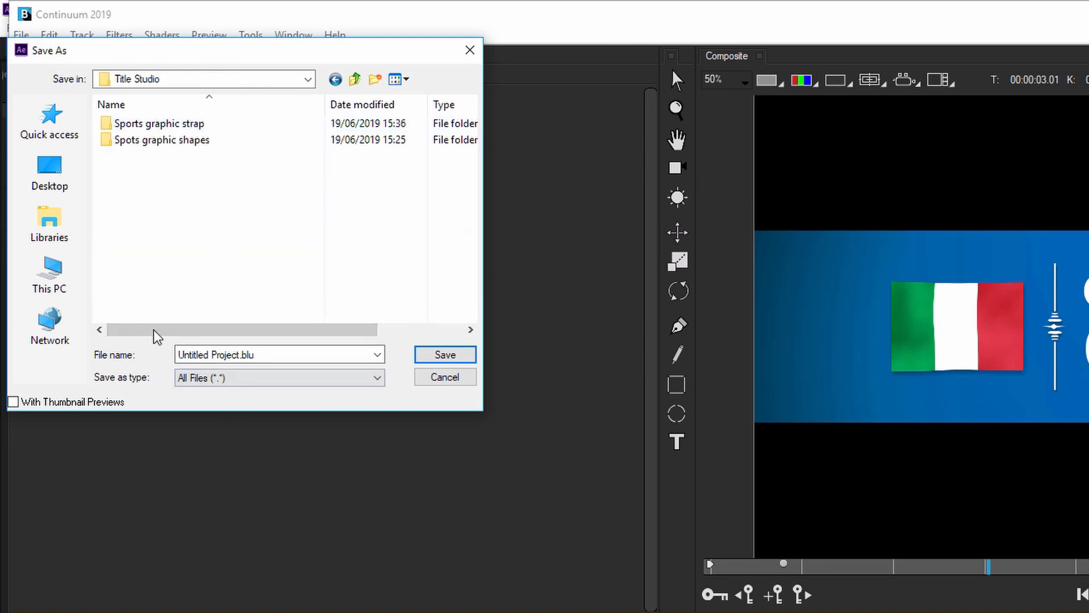
pyautogui.click(243, 354)
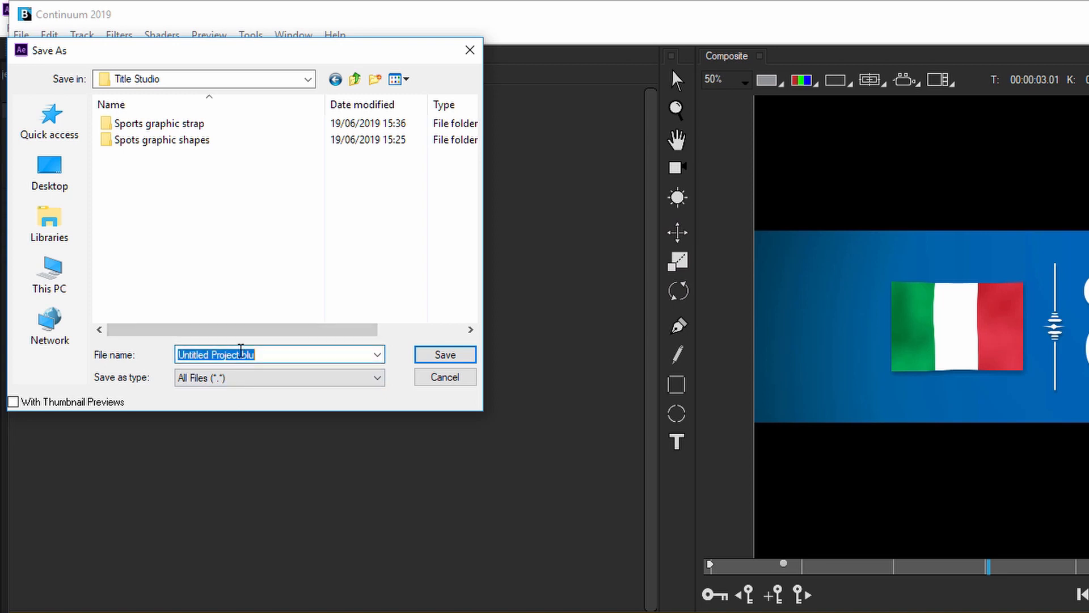
pyautogui.hotkey('ctrl', 'a')
pyautogui.press('BackSpace')
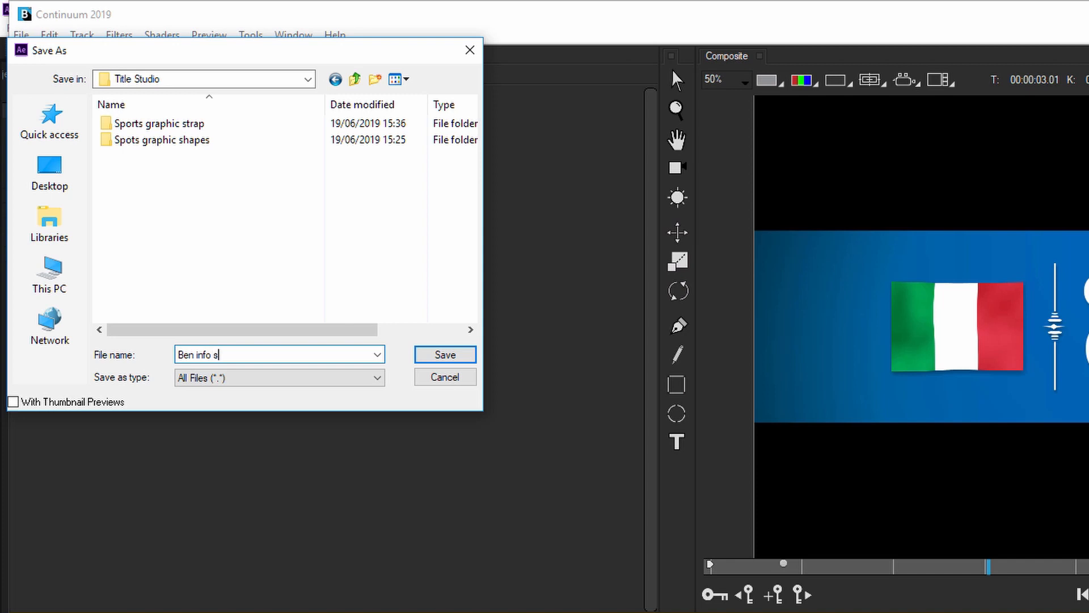
pyautogui.press('Return')
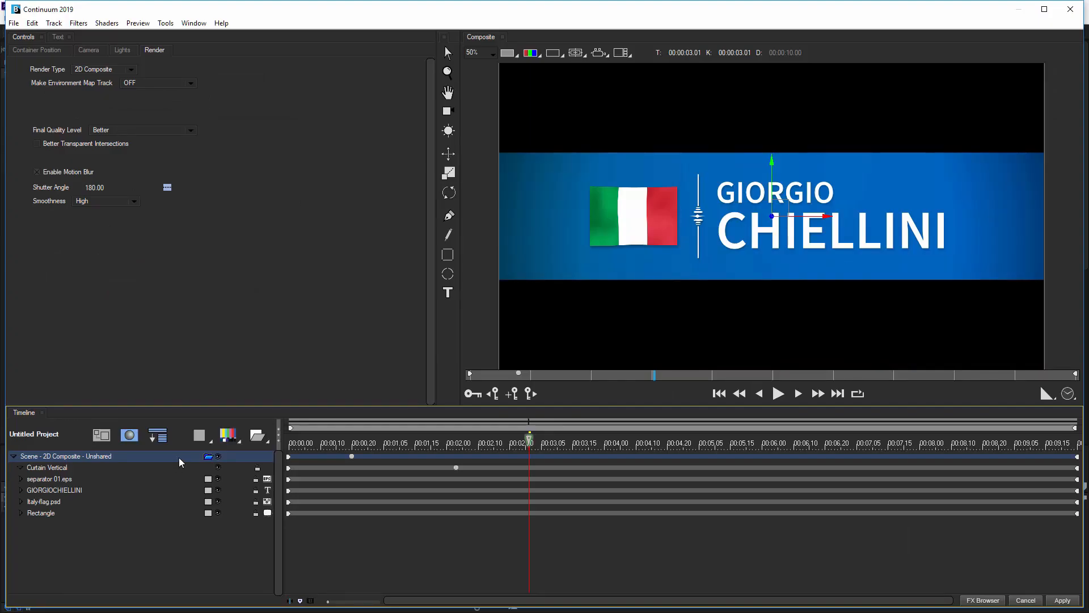
# - Inspect the project and media files collected in the Ben info strap folder, and close the file window
pyautogui.moveTo(441, 210); pyautogui.dragTo(460, 194)
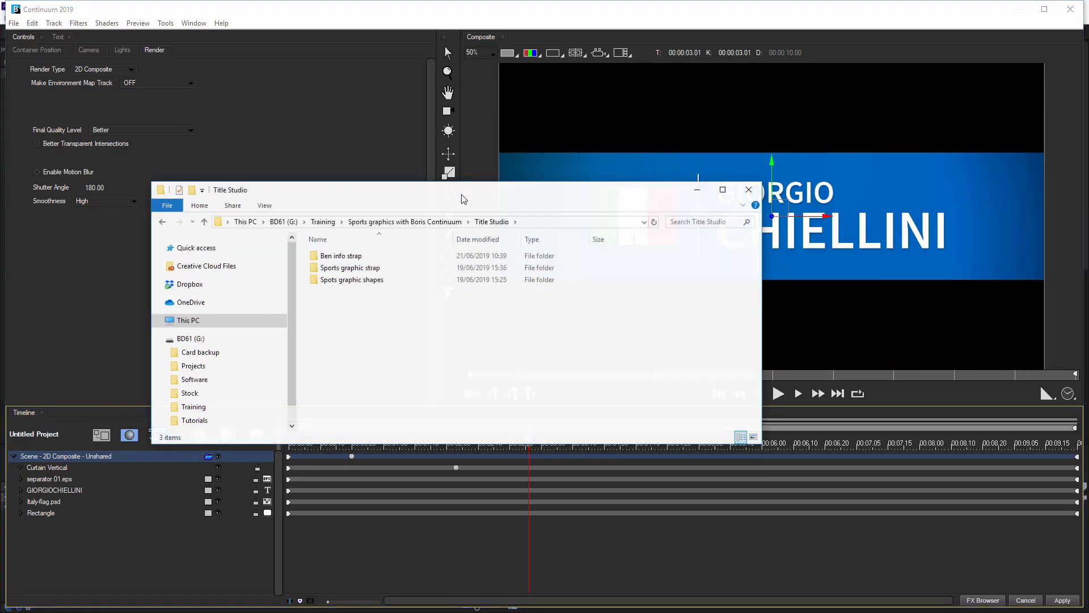
pyautogui.doubleClick(345, 256)
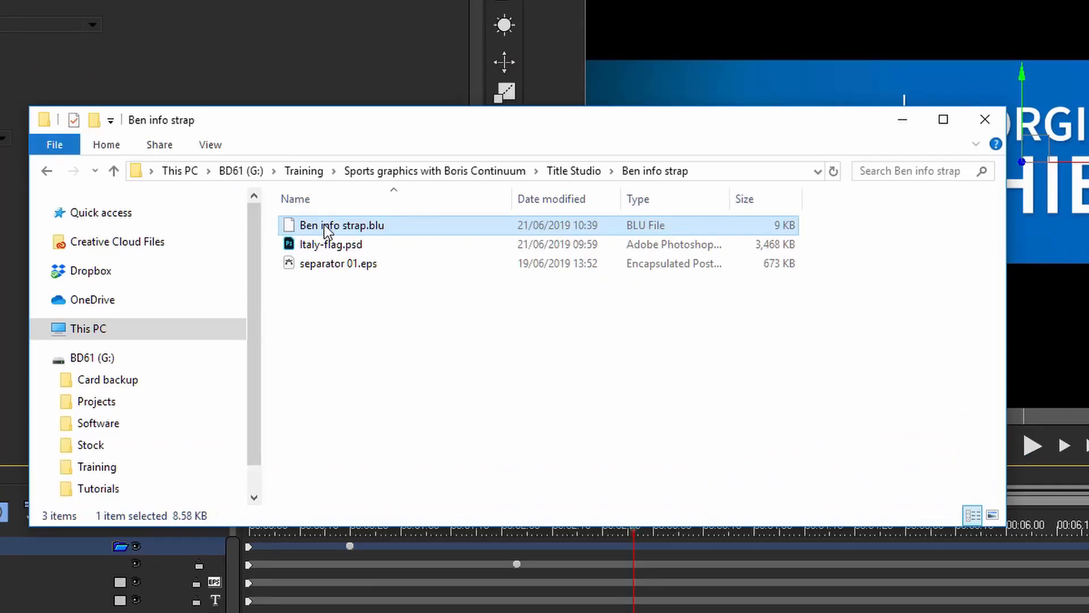
pyautogui.click(326, 250)
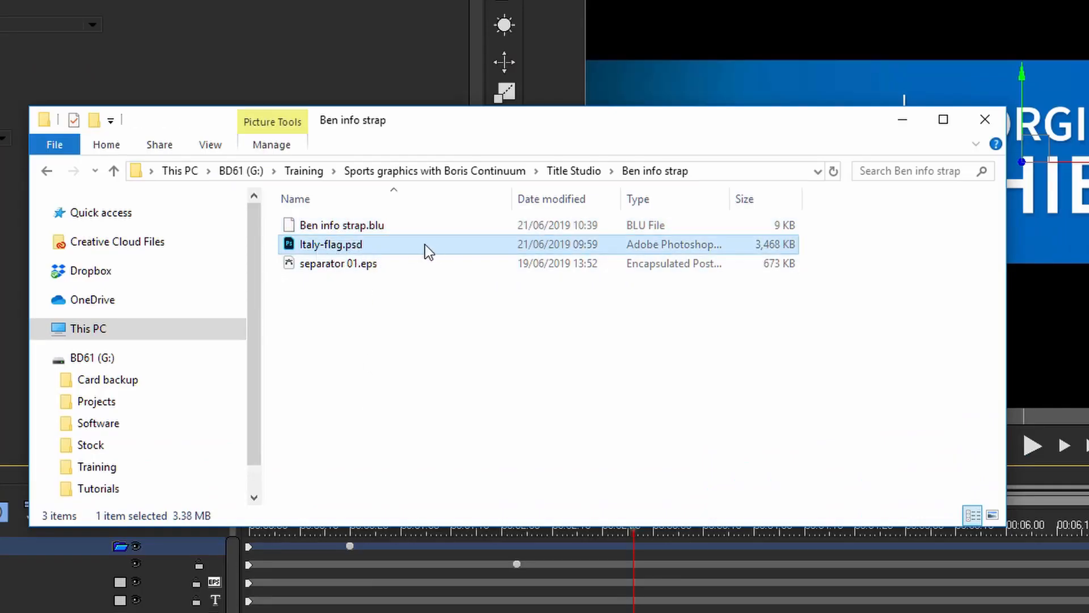
pyautogui.click(357, 267)
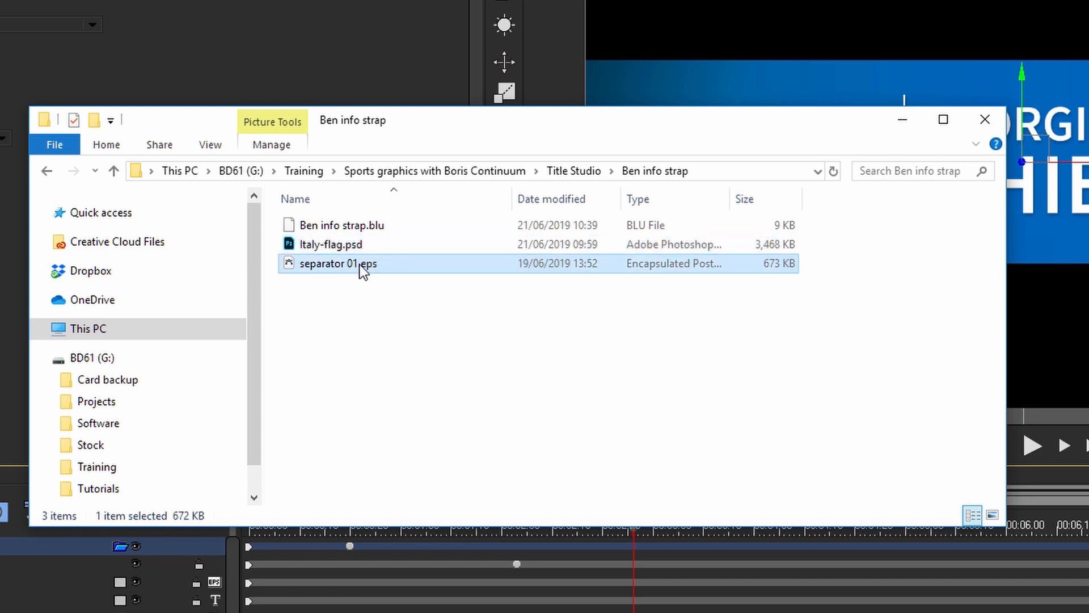
pyautogui.click(985, 120)
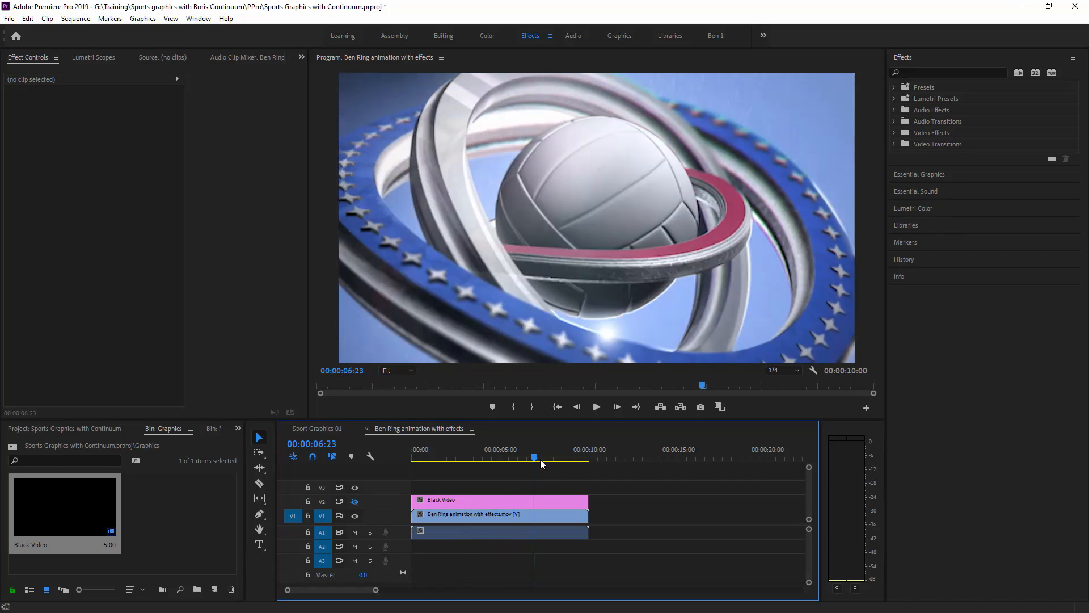
# - In Premiere Pro, make track V2 visible and apply the BCC Title Studio effect to its Black Video clip
pyautogui.moveTo(541, 460); pyautogui.dragTo(499, 465)
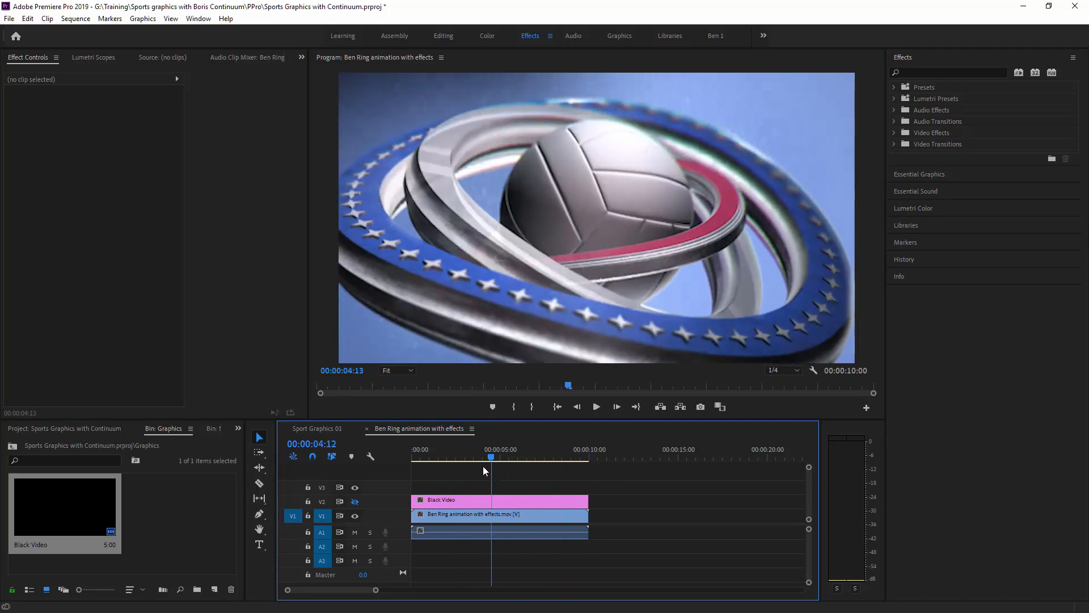
pyautogui.click(356, 502)
pyautogui.click(470, 500)
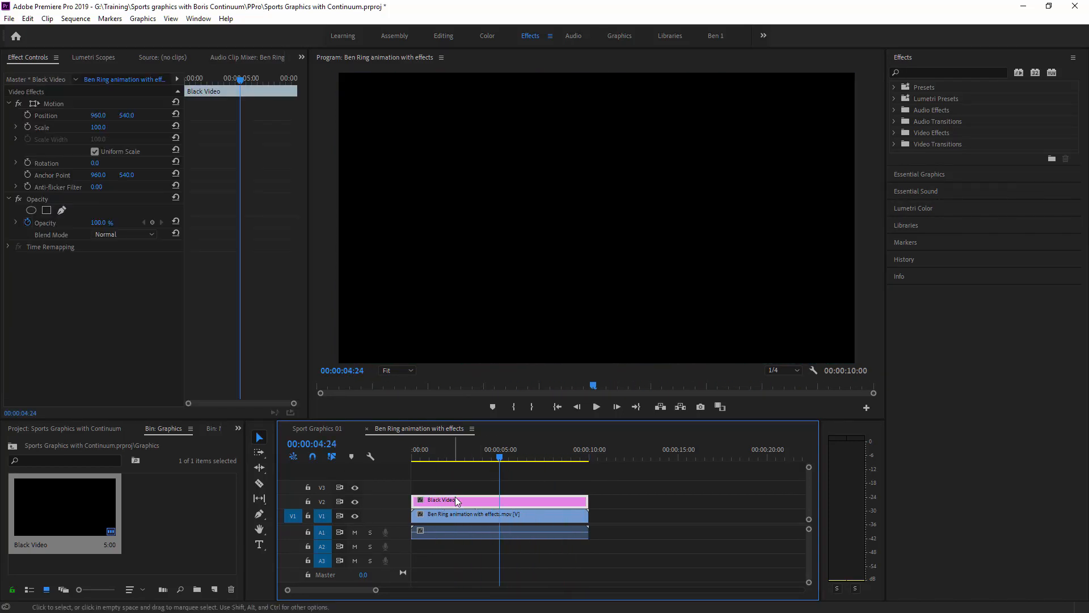
pyautogui.click(924, 71)
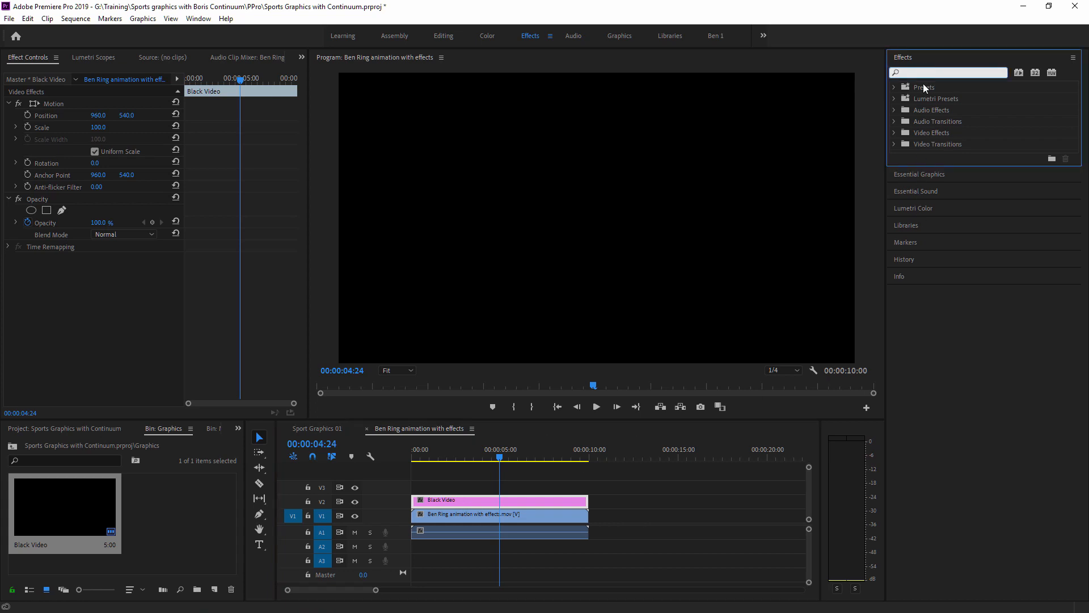
pyautogui.write('title st')
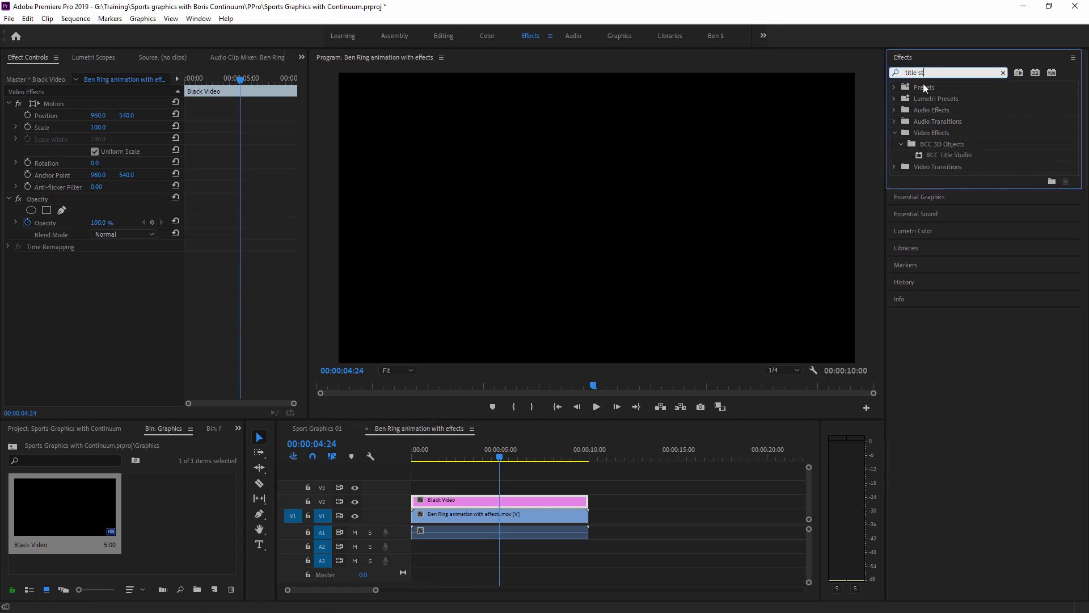
pyautogui.write('u')
pyautogui.moveTo(949, 152); pyautogui.dragTo(544, 503)
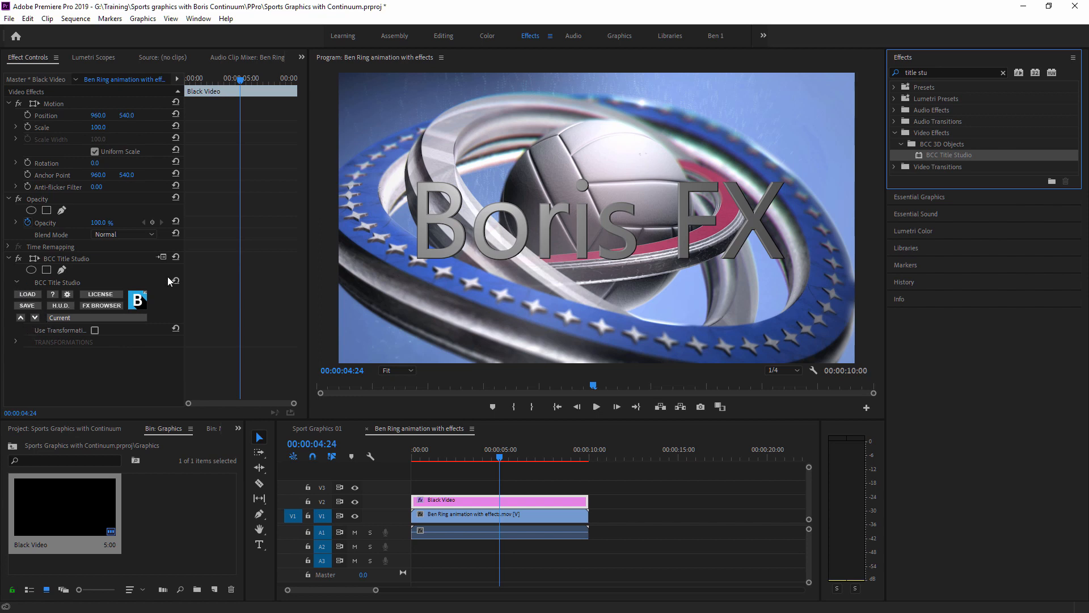
# - Launch Title Studio from the clip's effect and open Ben info strap.blu from the Title Studio/Ben info strap folder
pyautogui.click(162, 259)
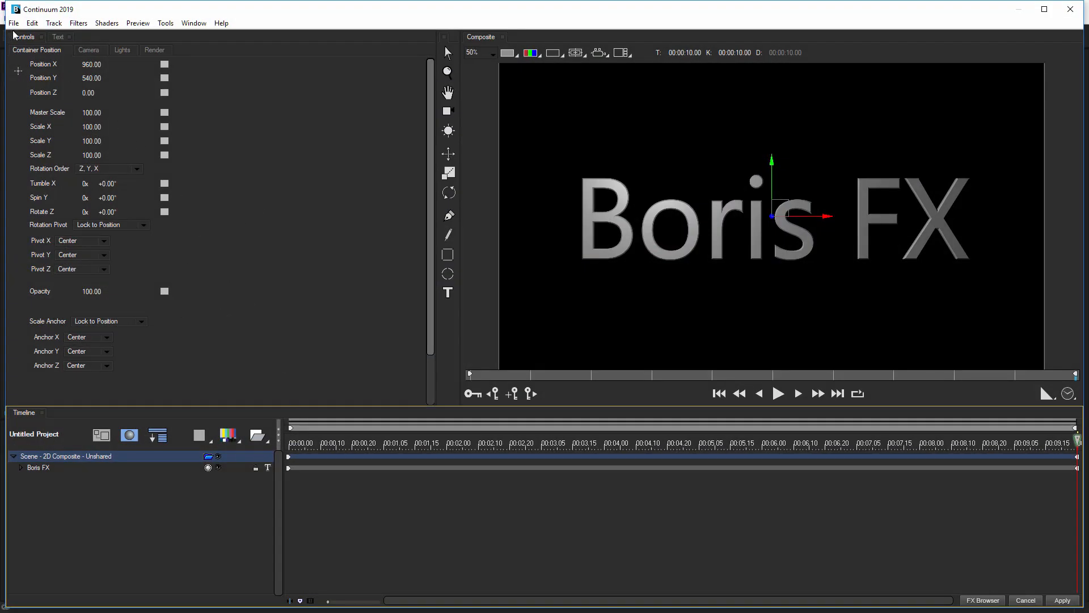
pyautogui.click(13, 23)
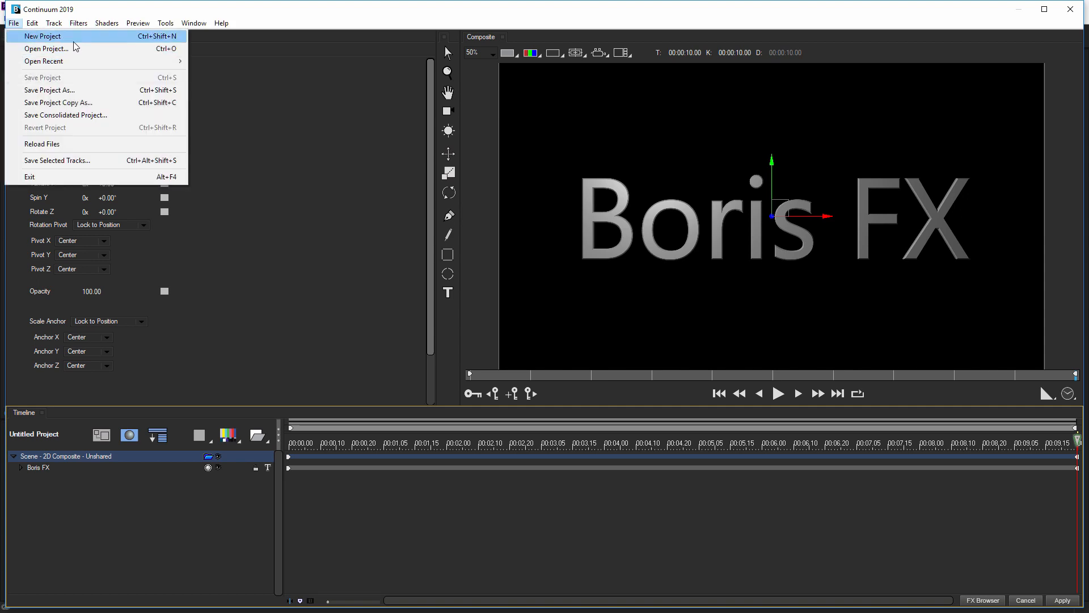
pyautogui.click(75, 49)
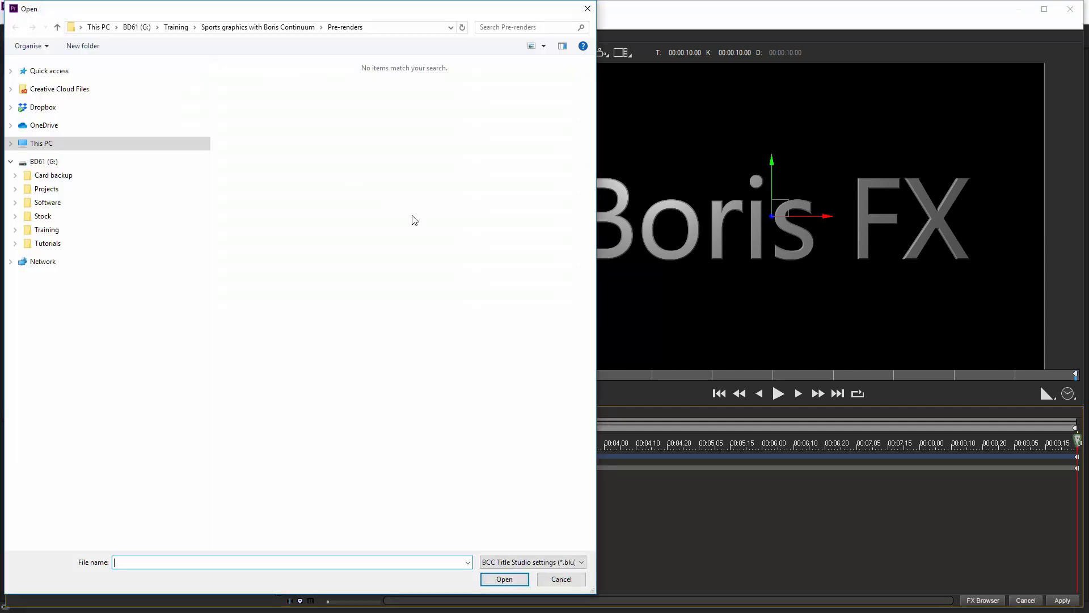
pyautogui.click(245, 28)
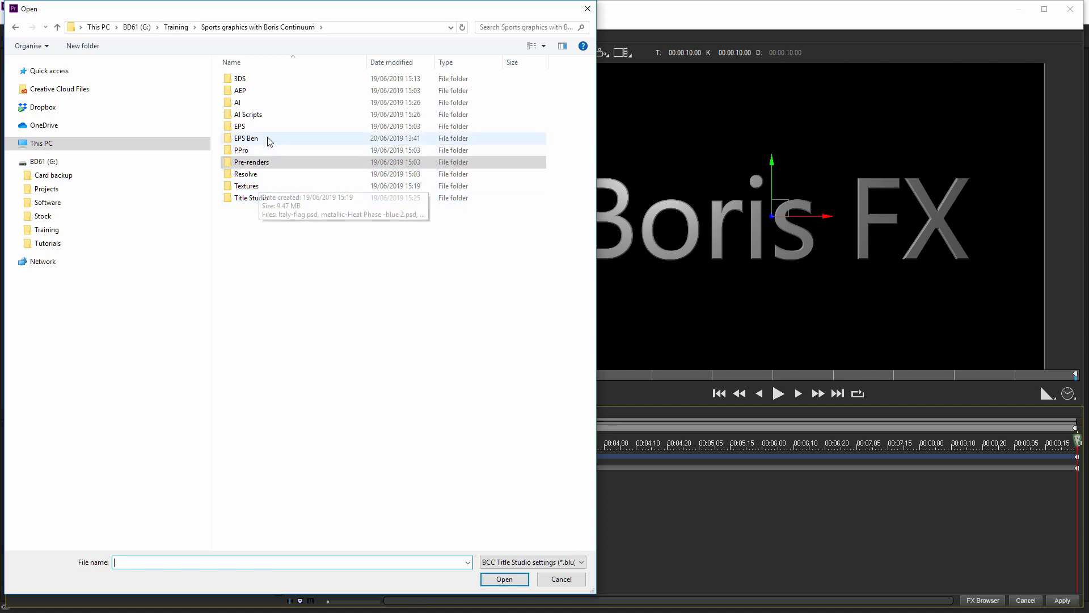
pyautogui.doubleClick(261, 198)
pyautogui.doubleClick(283, 80)
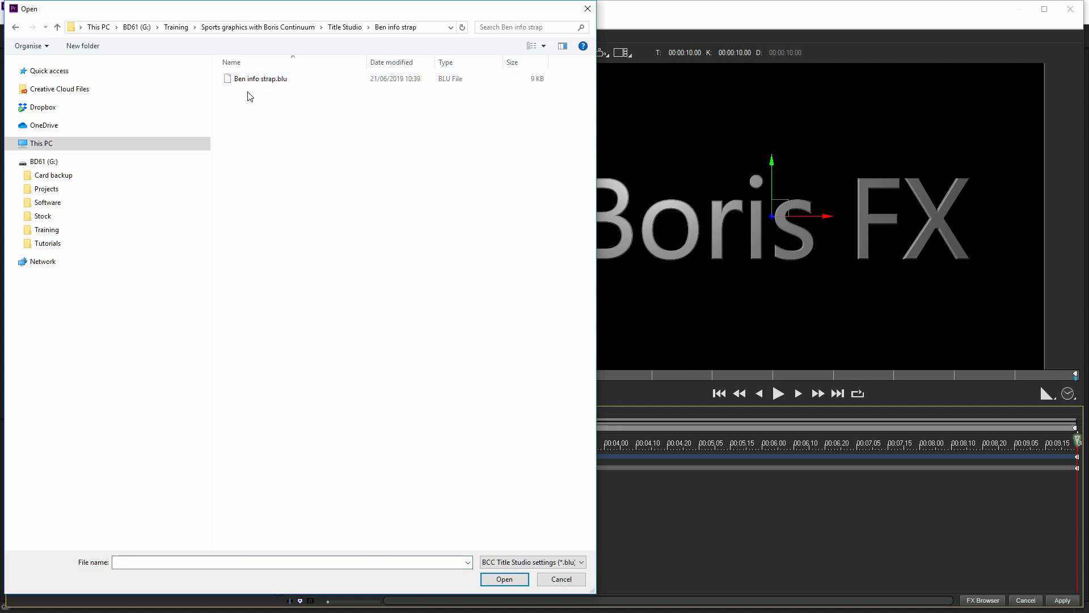
pyautogui.doubleClick(252, 78)
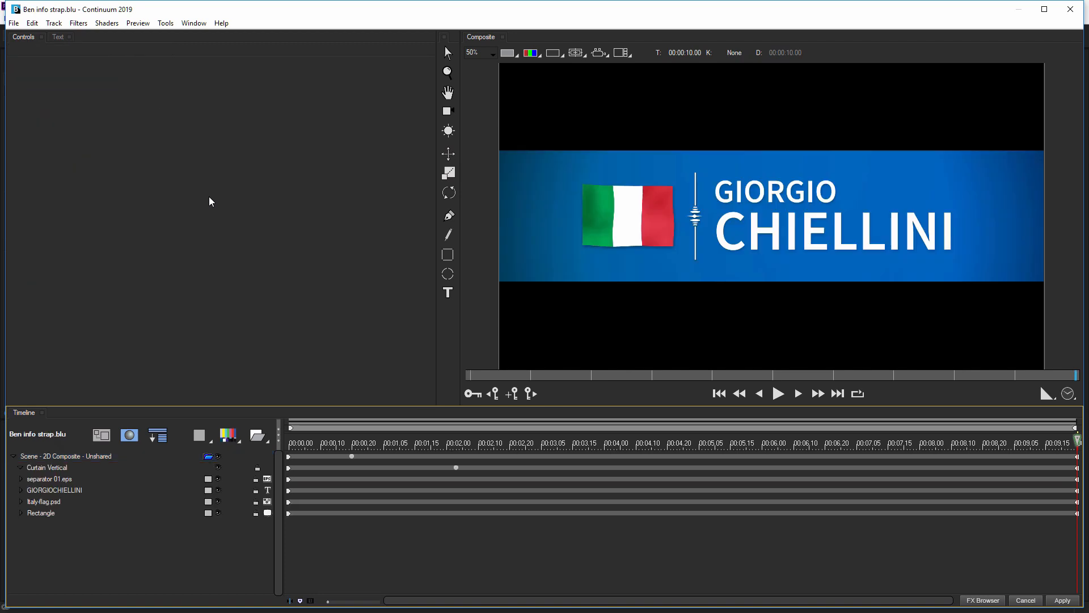
# - Replace the strap's first name and surname with the presenter's in capitals, and move the text right, clear of the separator
pyautogui.click(64, 491)
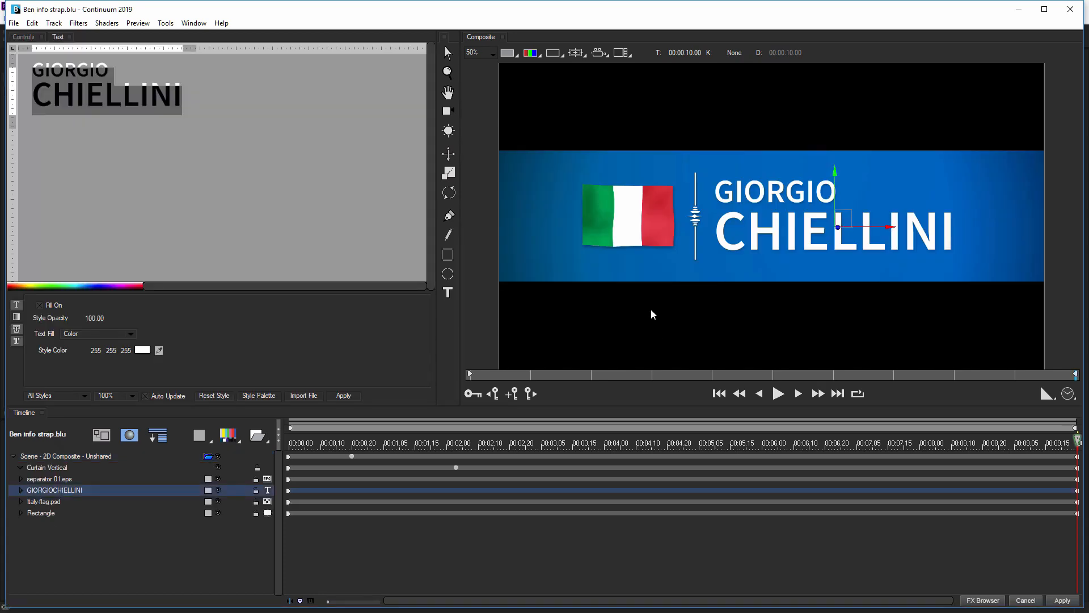
pyautogui.click(97, 85)
pyautogui.moveTo(107, 71)
pyautogui.mouseDown()
pyautogui.moveTo(40, 68)
pyautogui.moveTo(108, 70)
pyautogui.mouseUp()
pyautogui.write('BEN')
pyautogui.moveTo(34, 97); pyautogui.dragTo(183, 108)
pyautogui.write('B')
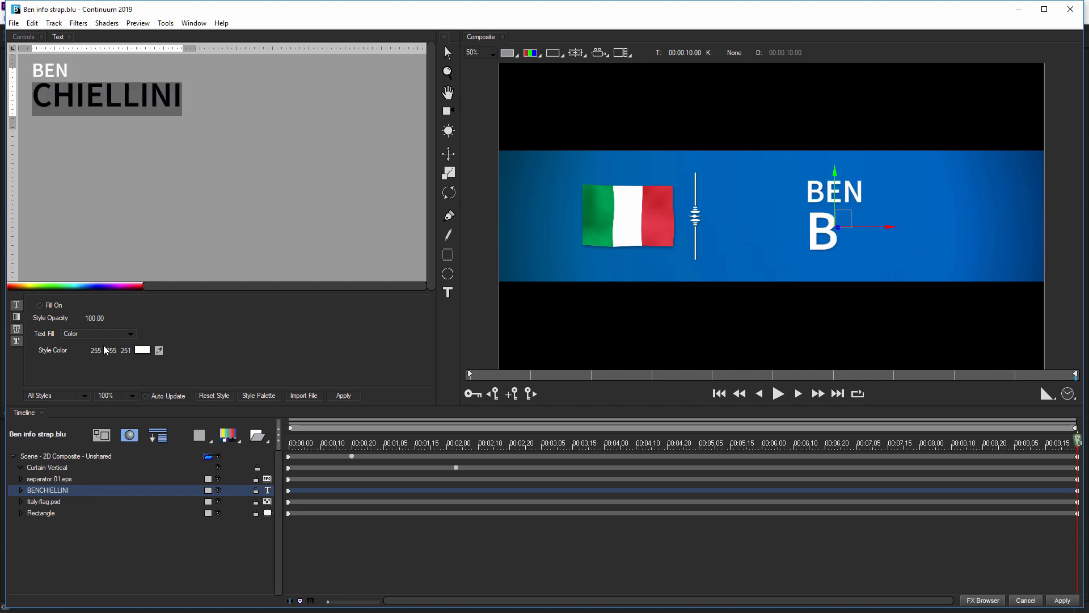
pyautogui.write('ROWNLEE')
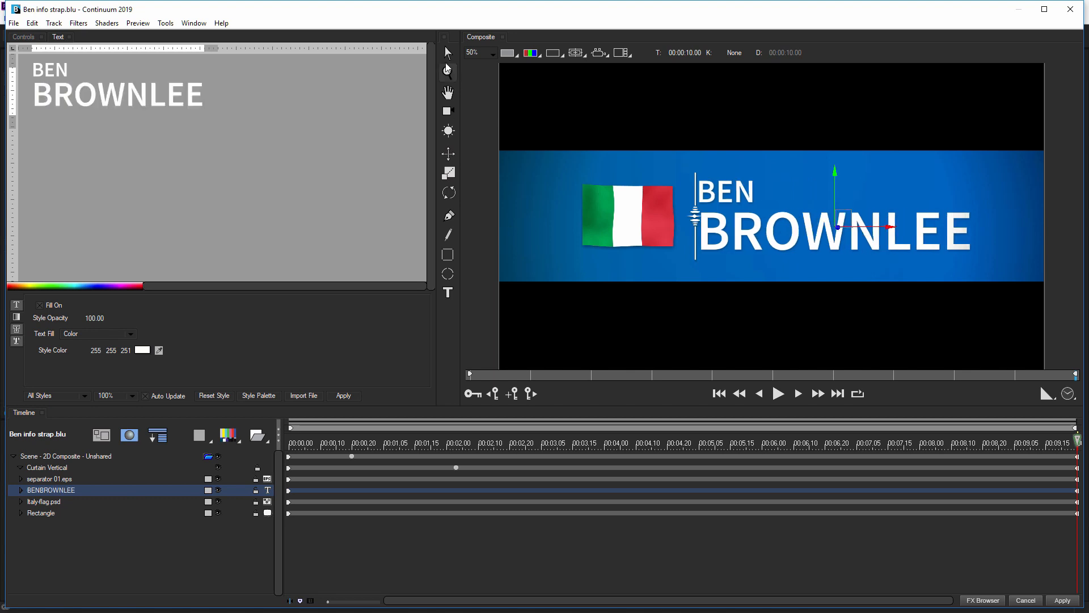
pyautogui.click(448, 53)
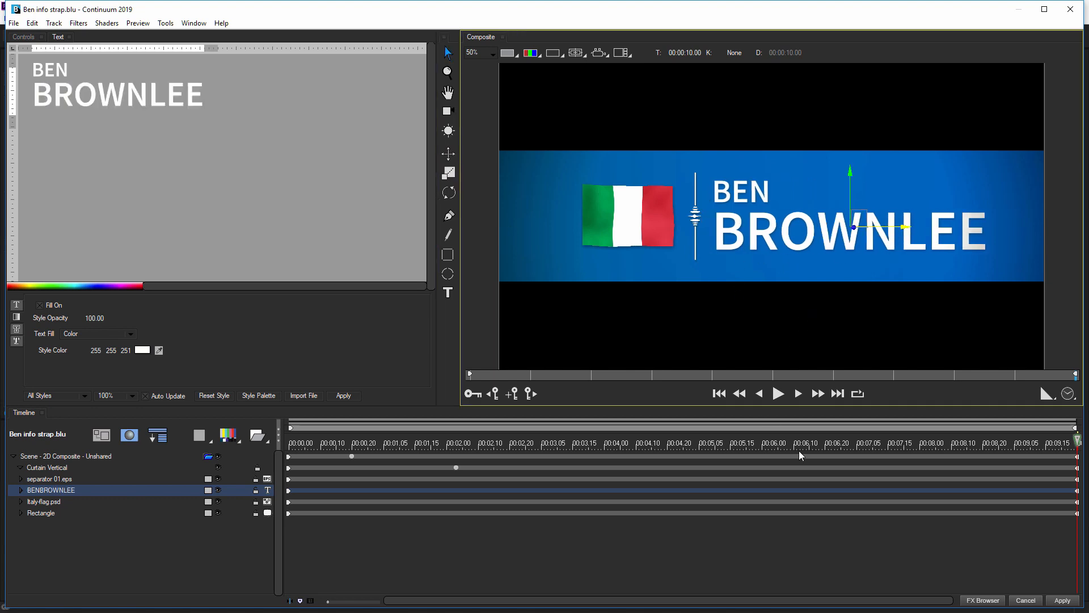
# - Apply the edited strap to the Black Video clip and check it further along the Premiere Pro sequence
pyautogui.click(1056, 600)
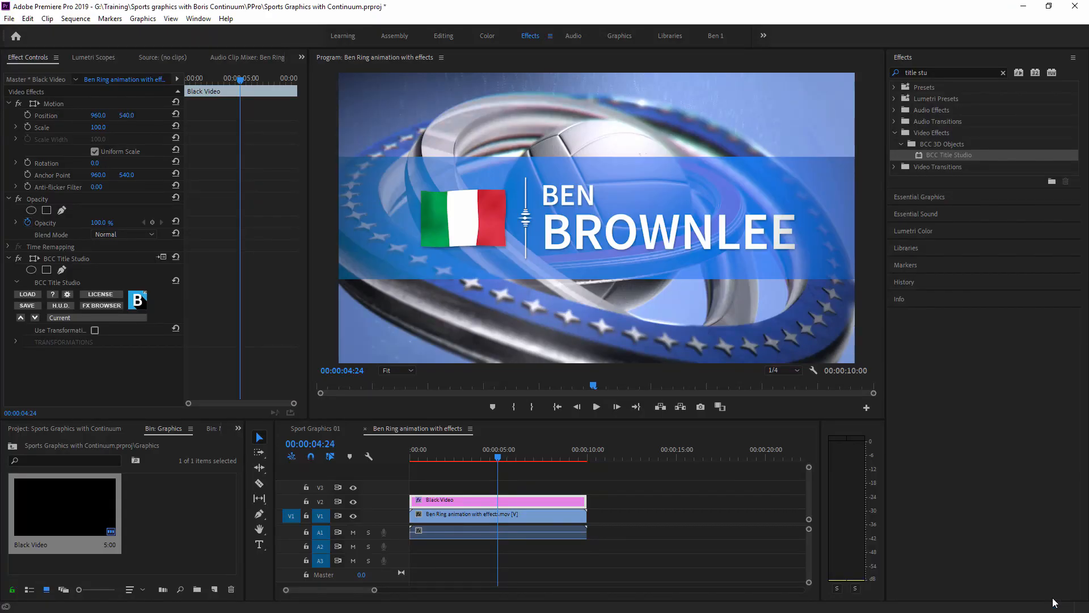
pyautogui.click(543, 456)
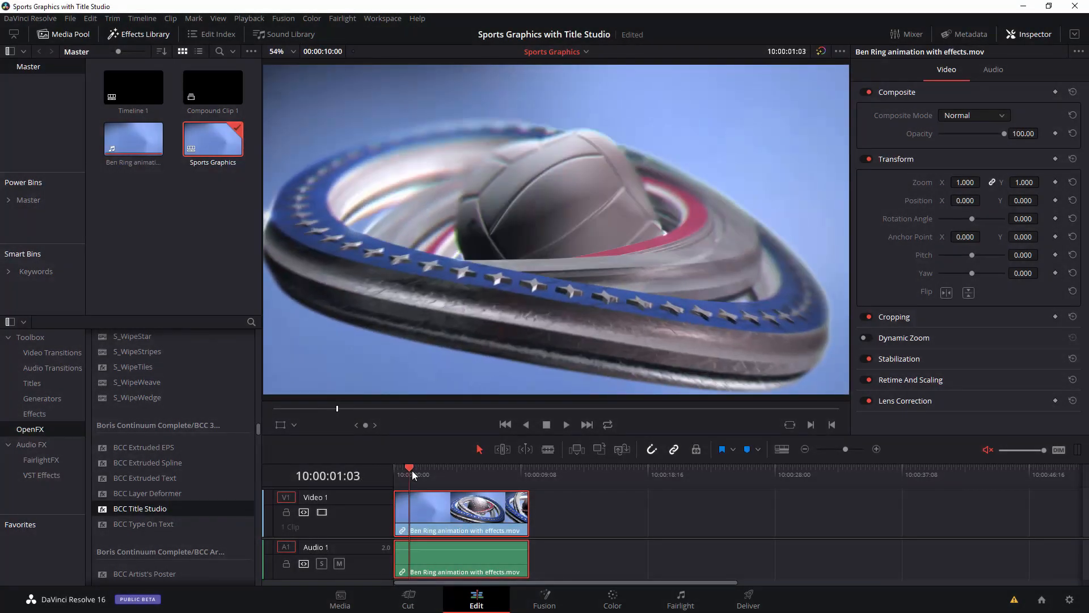
# - In DaVinci Resolve, apply BCC Title Studio to the Ben Ring animation with effects.mov clip and launch its editing window at 10:00:05:00
pyautogui.moveTo(412, 471); pyautogui.dragTo(458, 471)
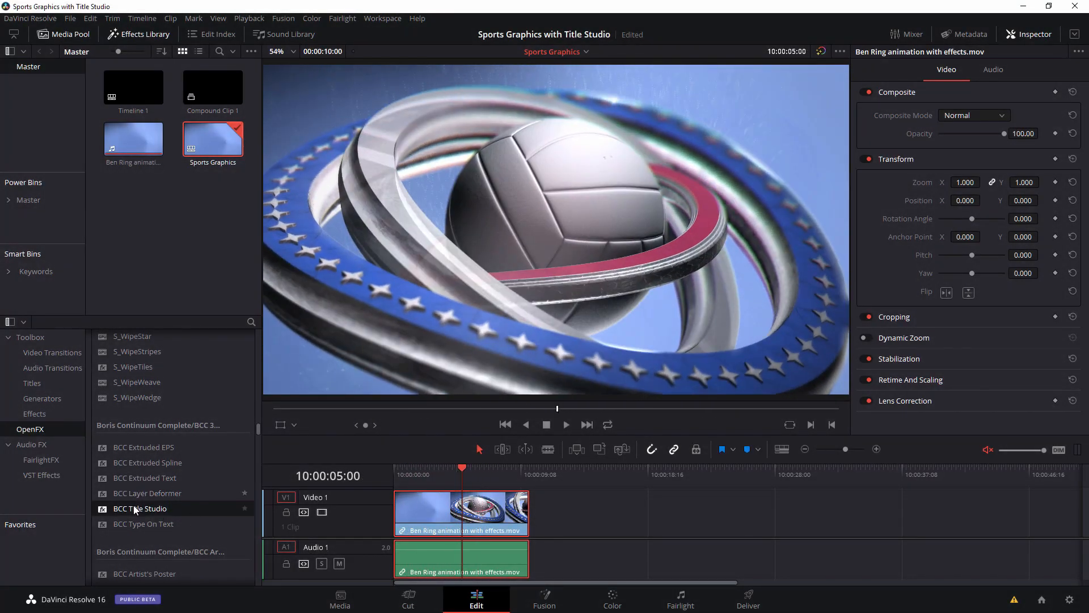
pyautogui.moveTo(135, 509); pyautogui.dragTo(435, 518)
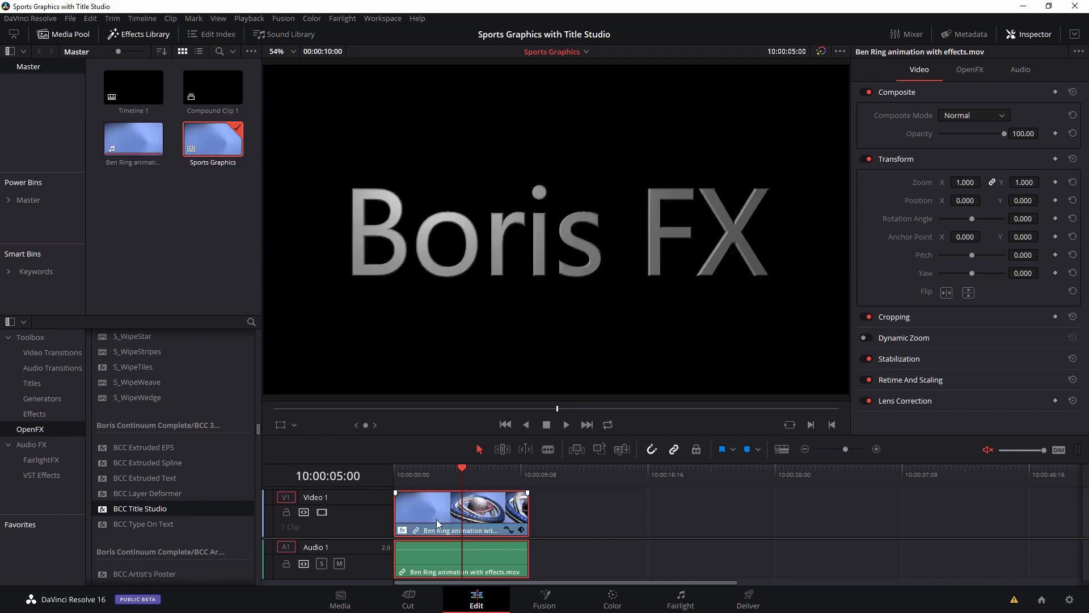
pyautogui.click(970, 70)
pyautogui.click(953, 149)
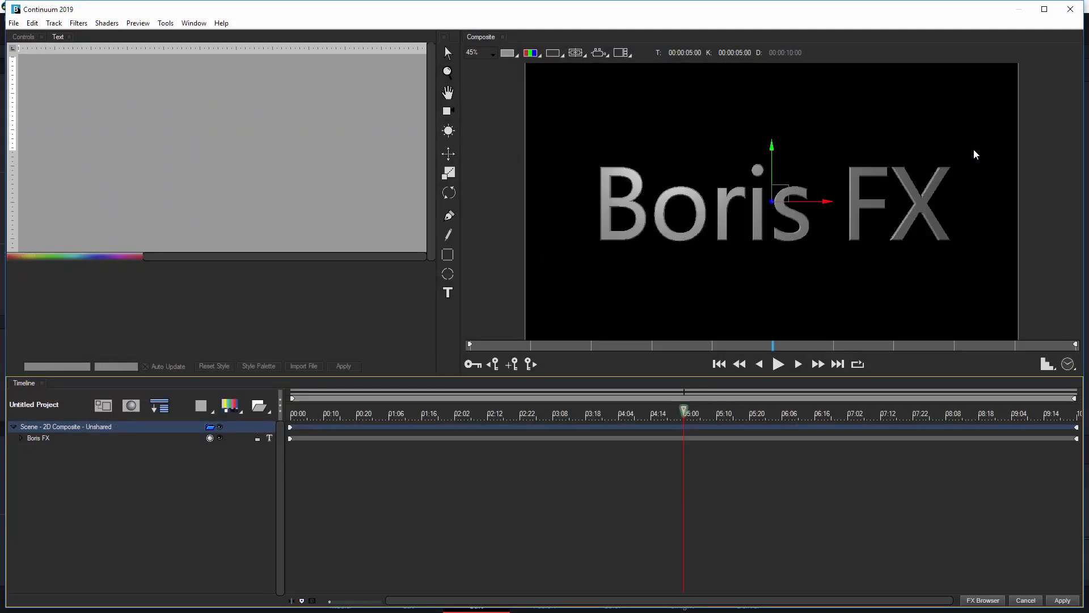
# - Open the saved project Ben info strap.blu from the Title Studio/Ben info strap folder
pyautogui.click(14, 22)
pyautogui.click(32, 50)
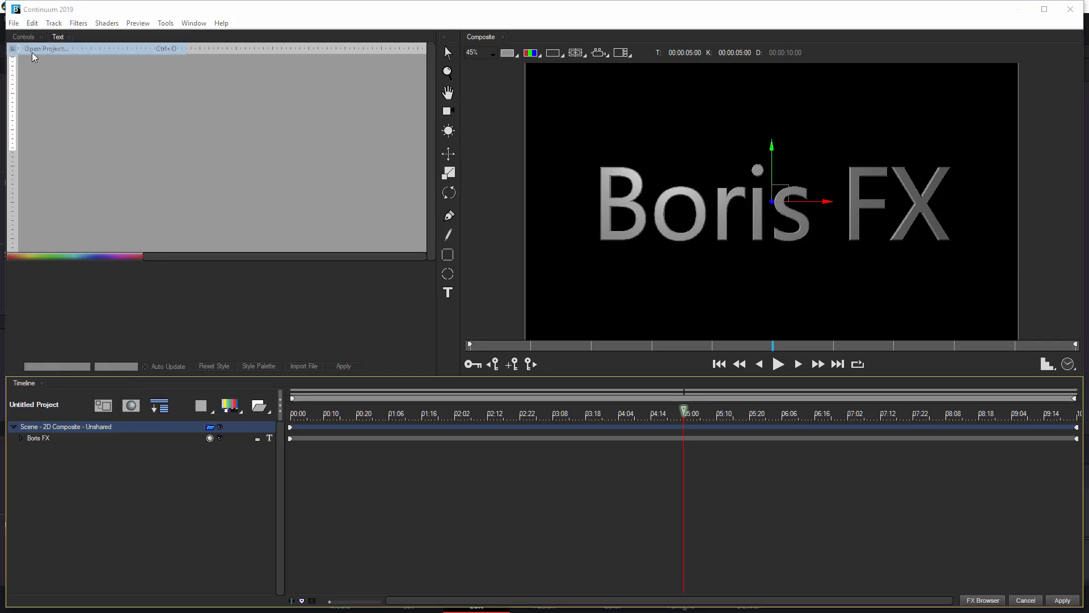
pyautogui.click(258, 37)
pyautogui.click(252, 208)
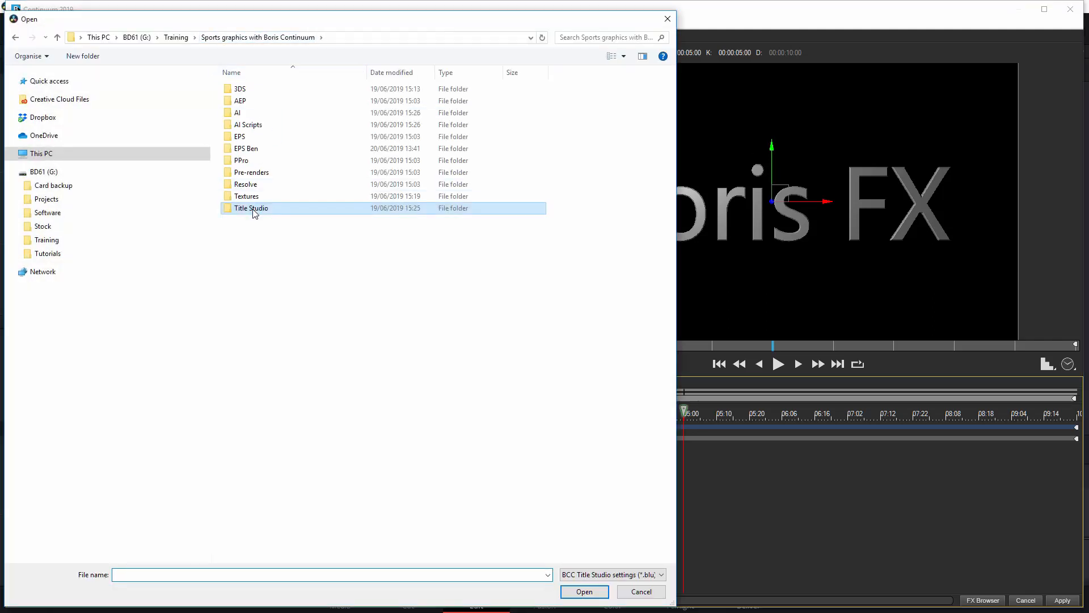
pyautogui.doubleClick(253, 209)
pyautogui.doubleClick(259, 89)
pyautogui.doubleClick(260, 89)
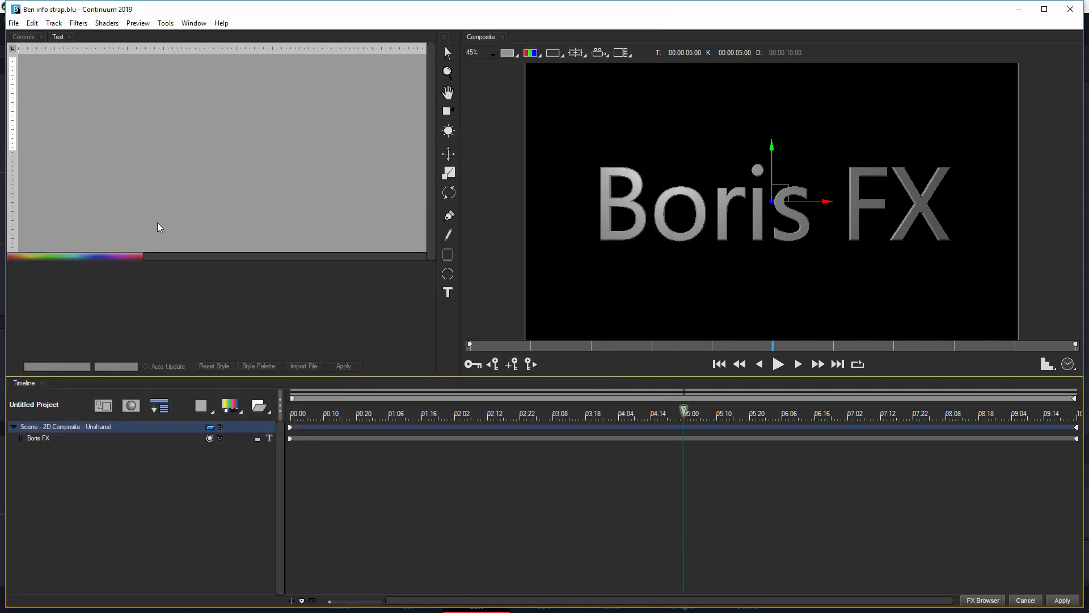
# - Add a Video 1 track for the host footage and place it beneath the Rectangle track as the background
pyautogui.click(248, 411)
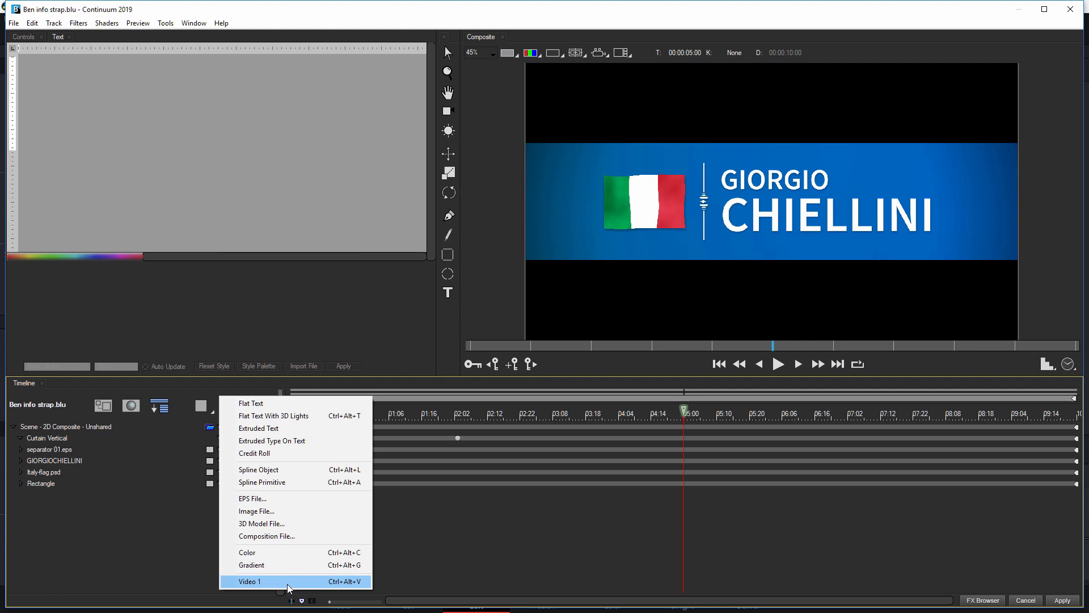
pyautogui.click(316, 582)
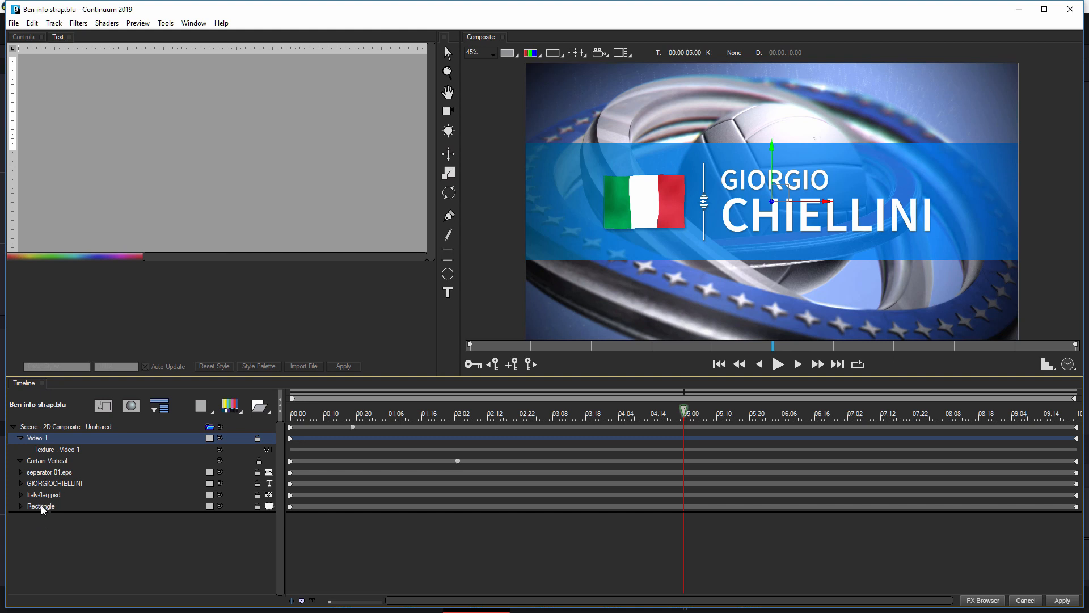
pyautogui.moveTo(44, 513); pyautogui.dragTo(45, 512)
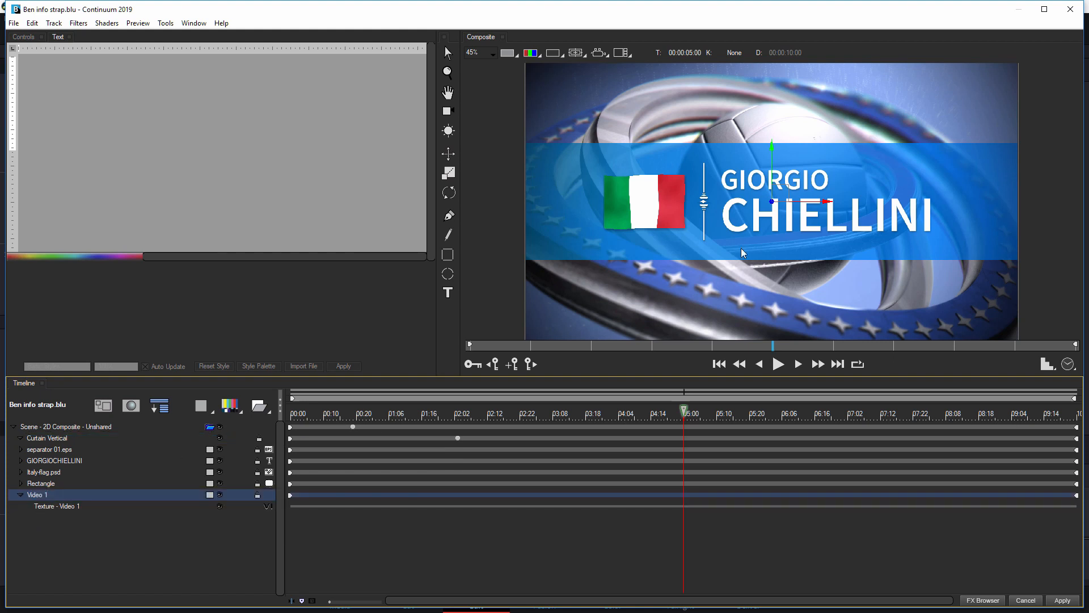
# - Select the strap's name text for viewing, apply the title to the Resolve clip, and check the strap at other points on the timeline
pyautogui.click(55, 460)
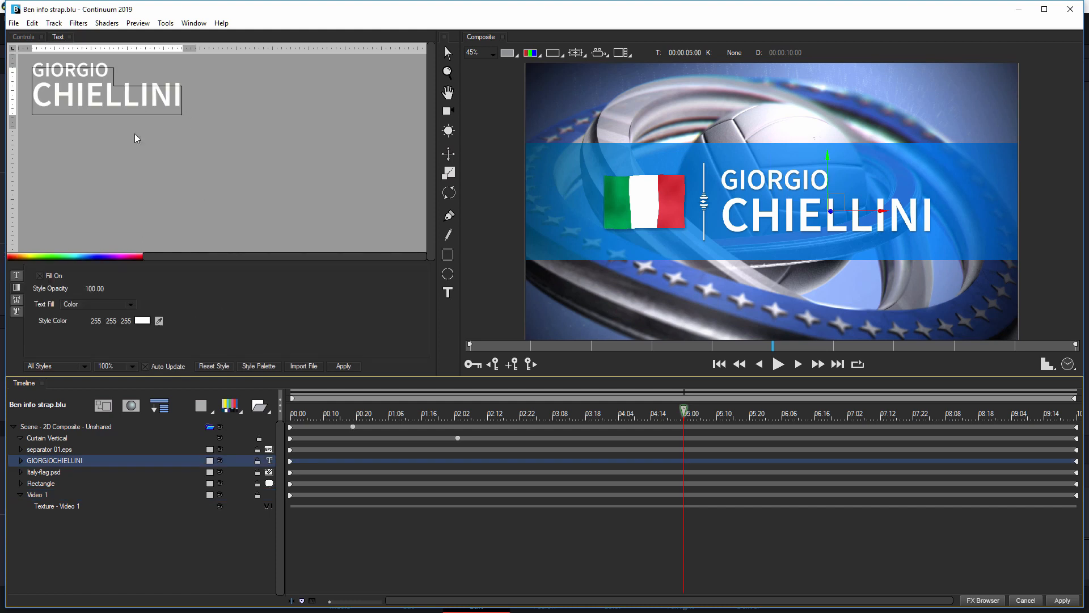
pyautogui.click(1061, 600)
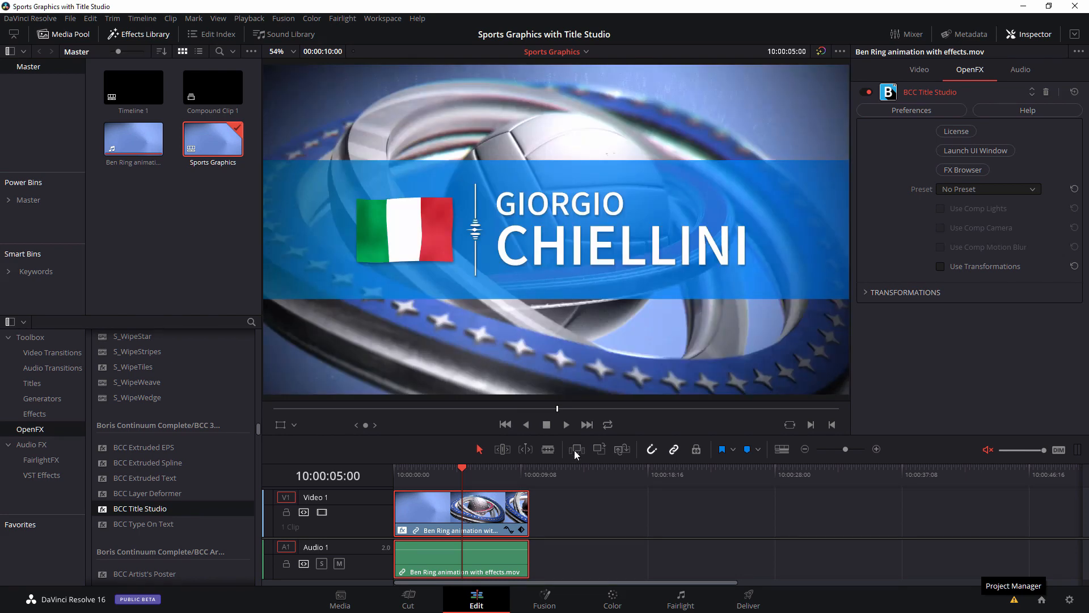
pyautogui.click(503, 476)
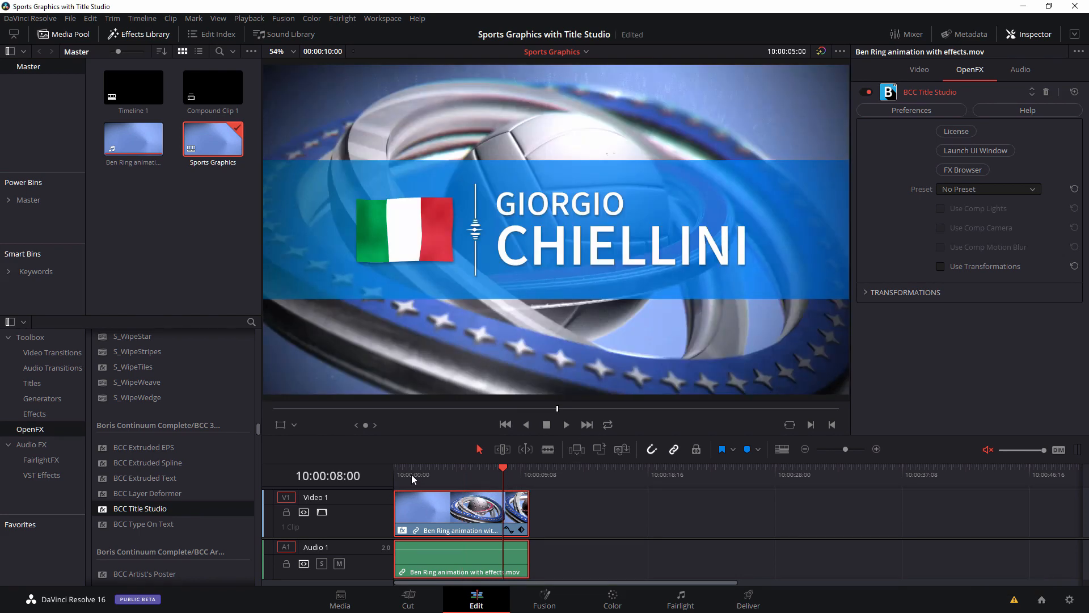
pyautogui.click(415, 476)
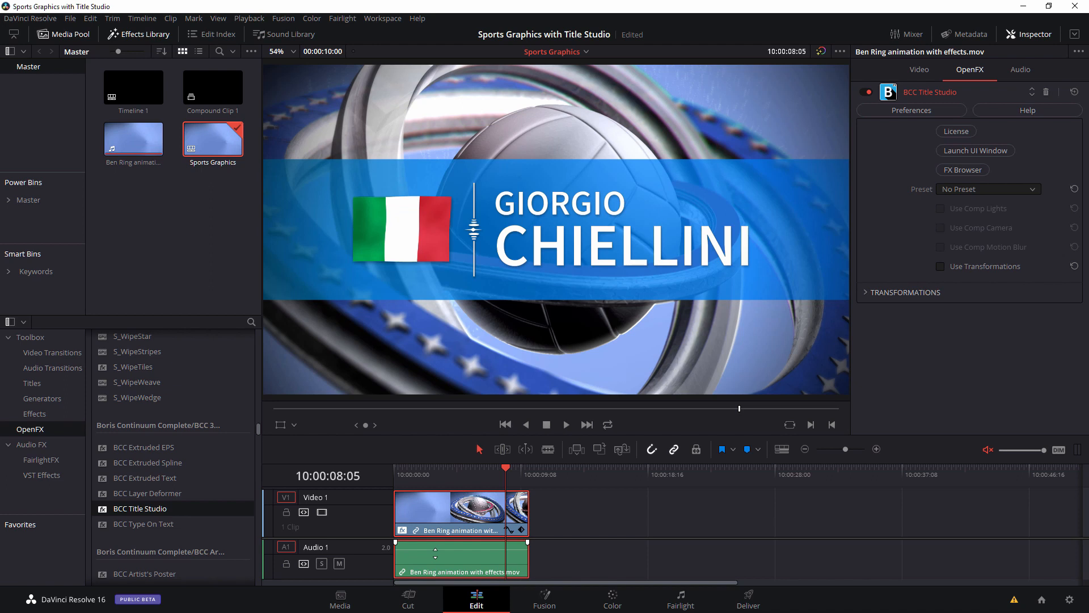